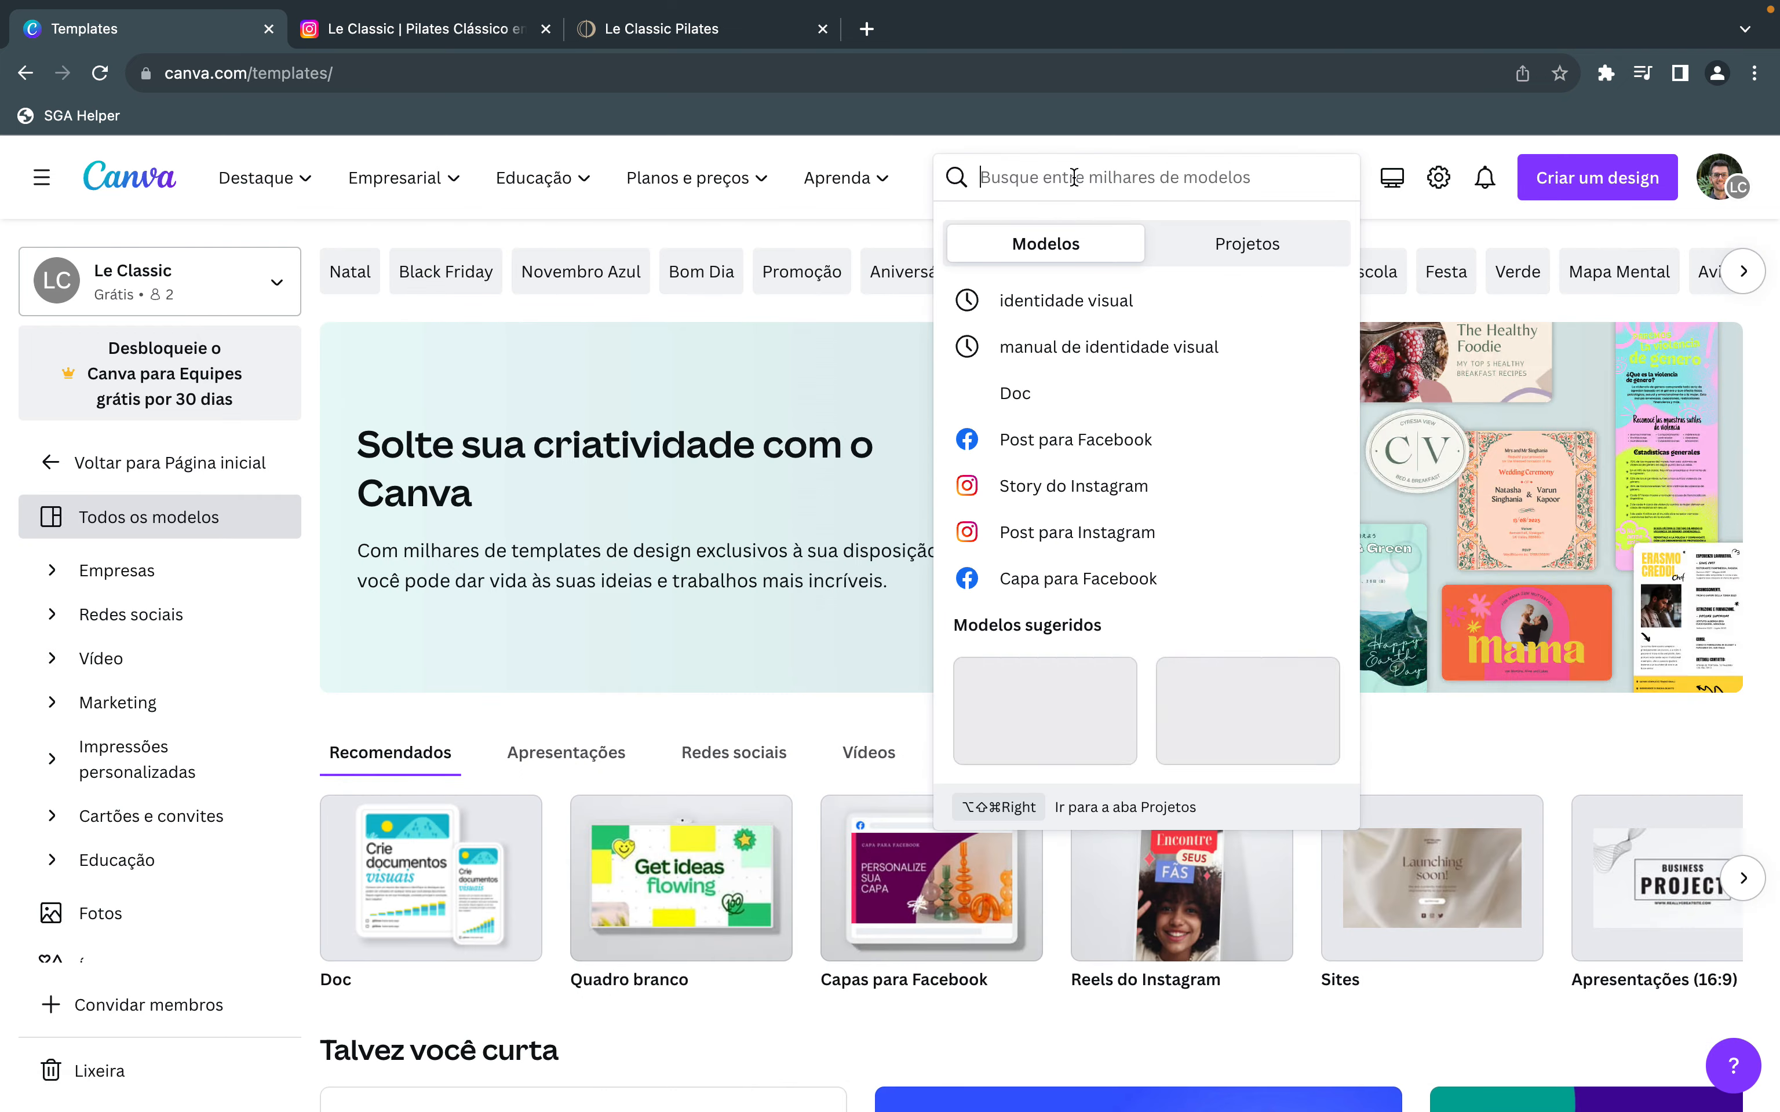
# Search the templates for "manual de identidade visual" and browse the results for a suitable brand board.
pyautogui.click(1088, 347)
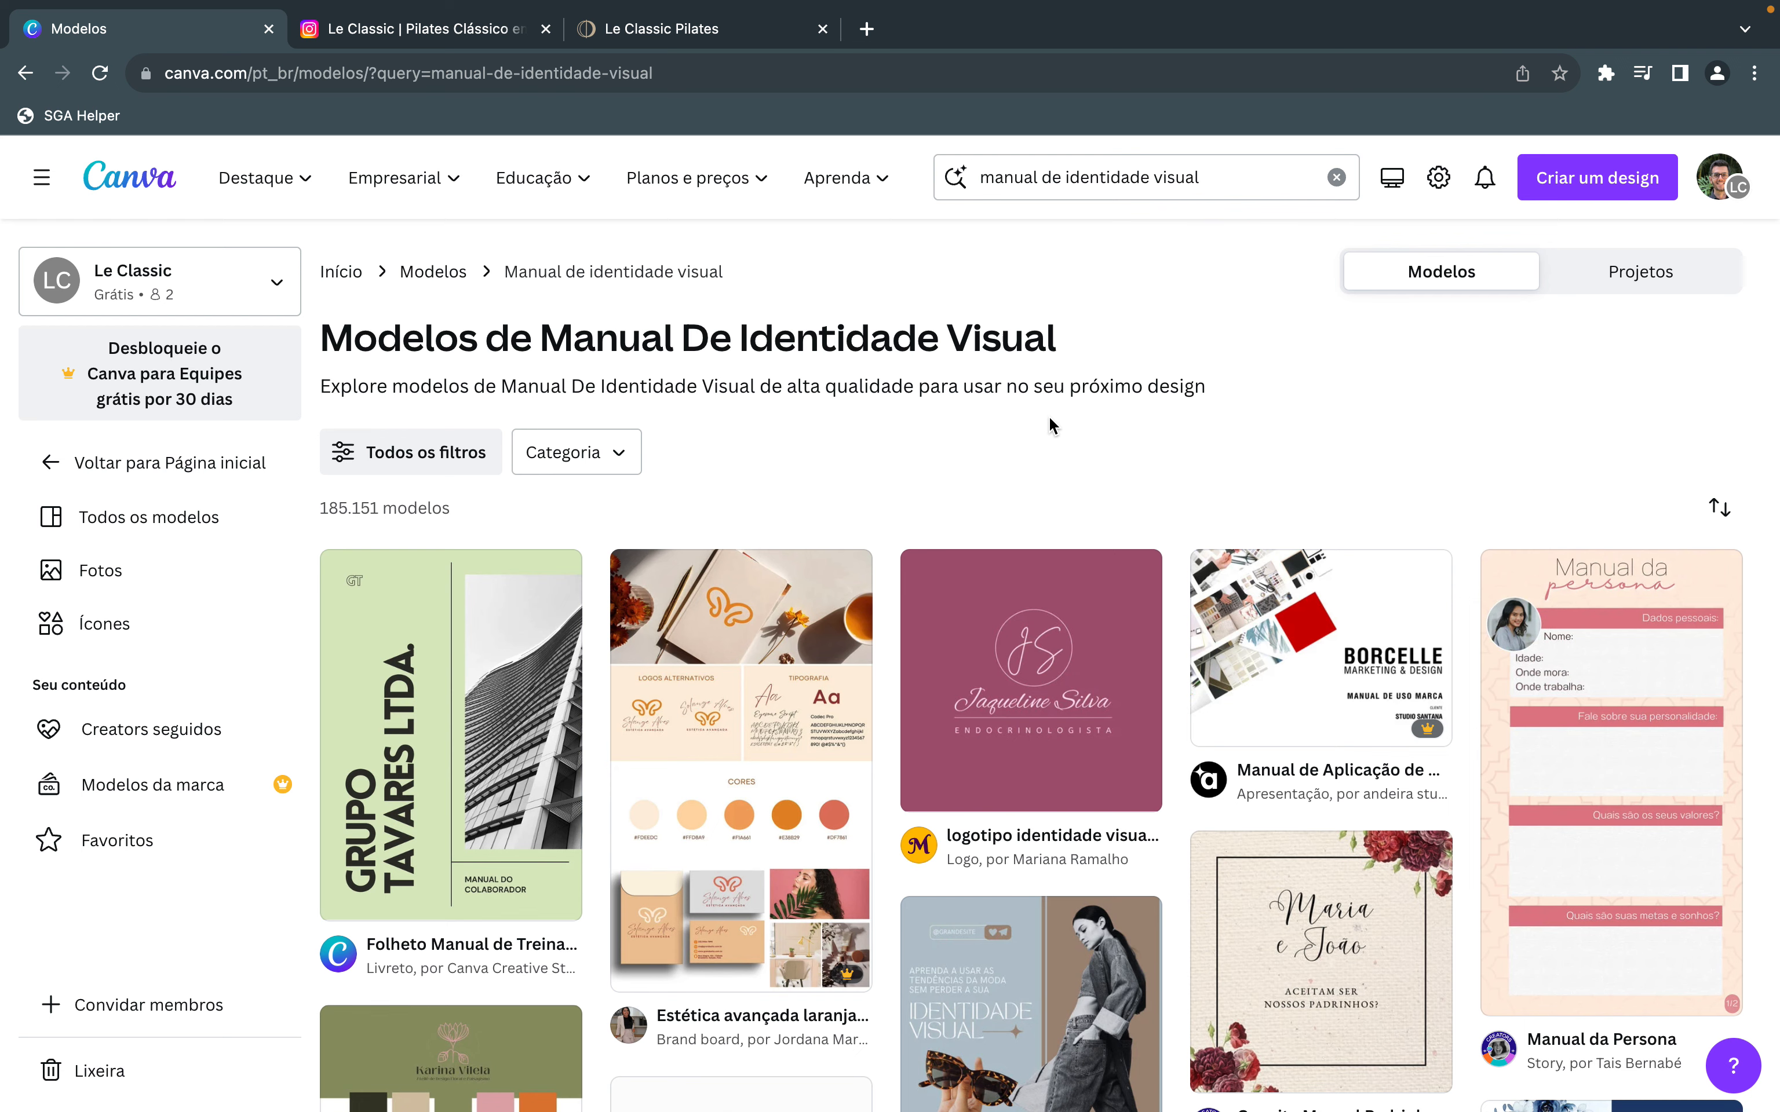
pyautogui.scroll(-3, 1045, 441)
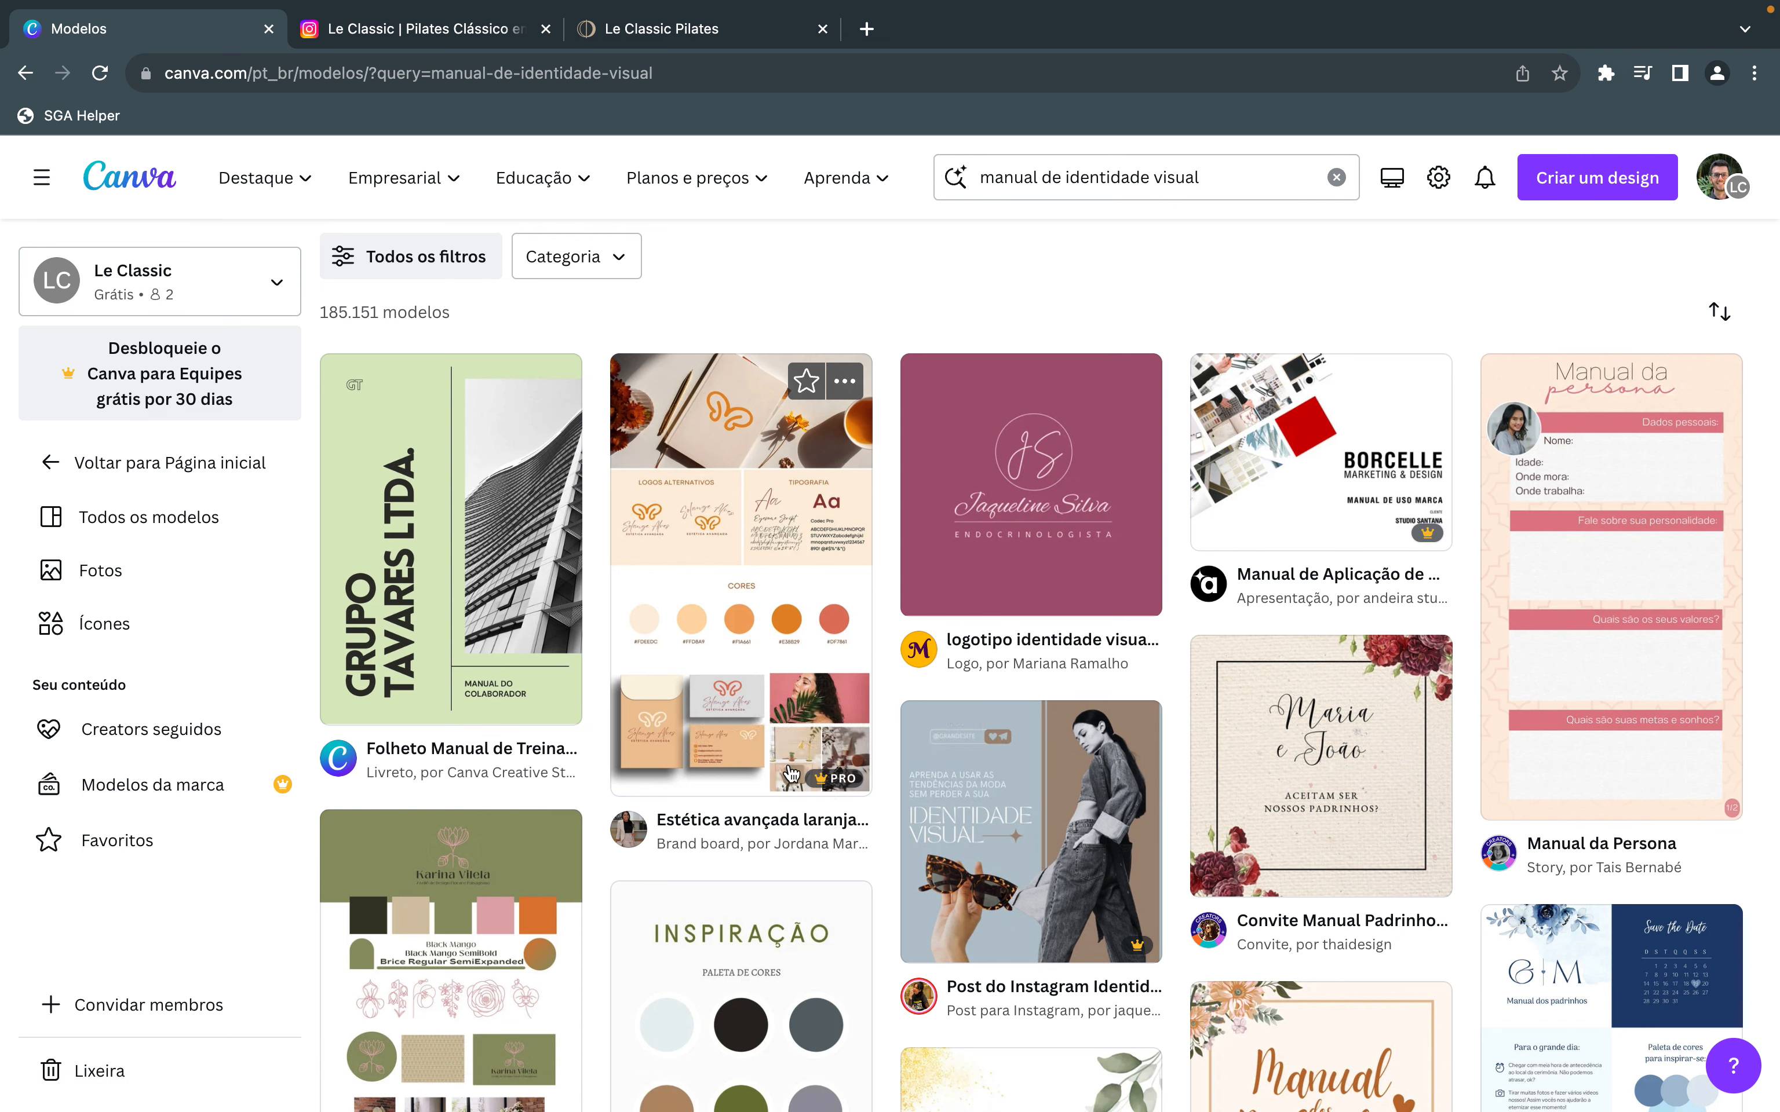
pyautogui.moveTo(824, 785)
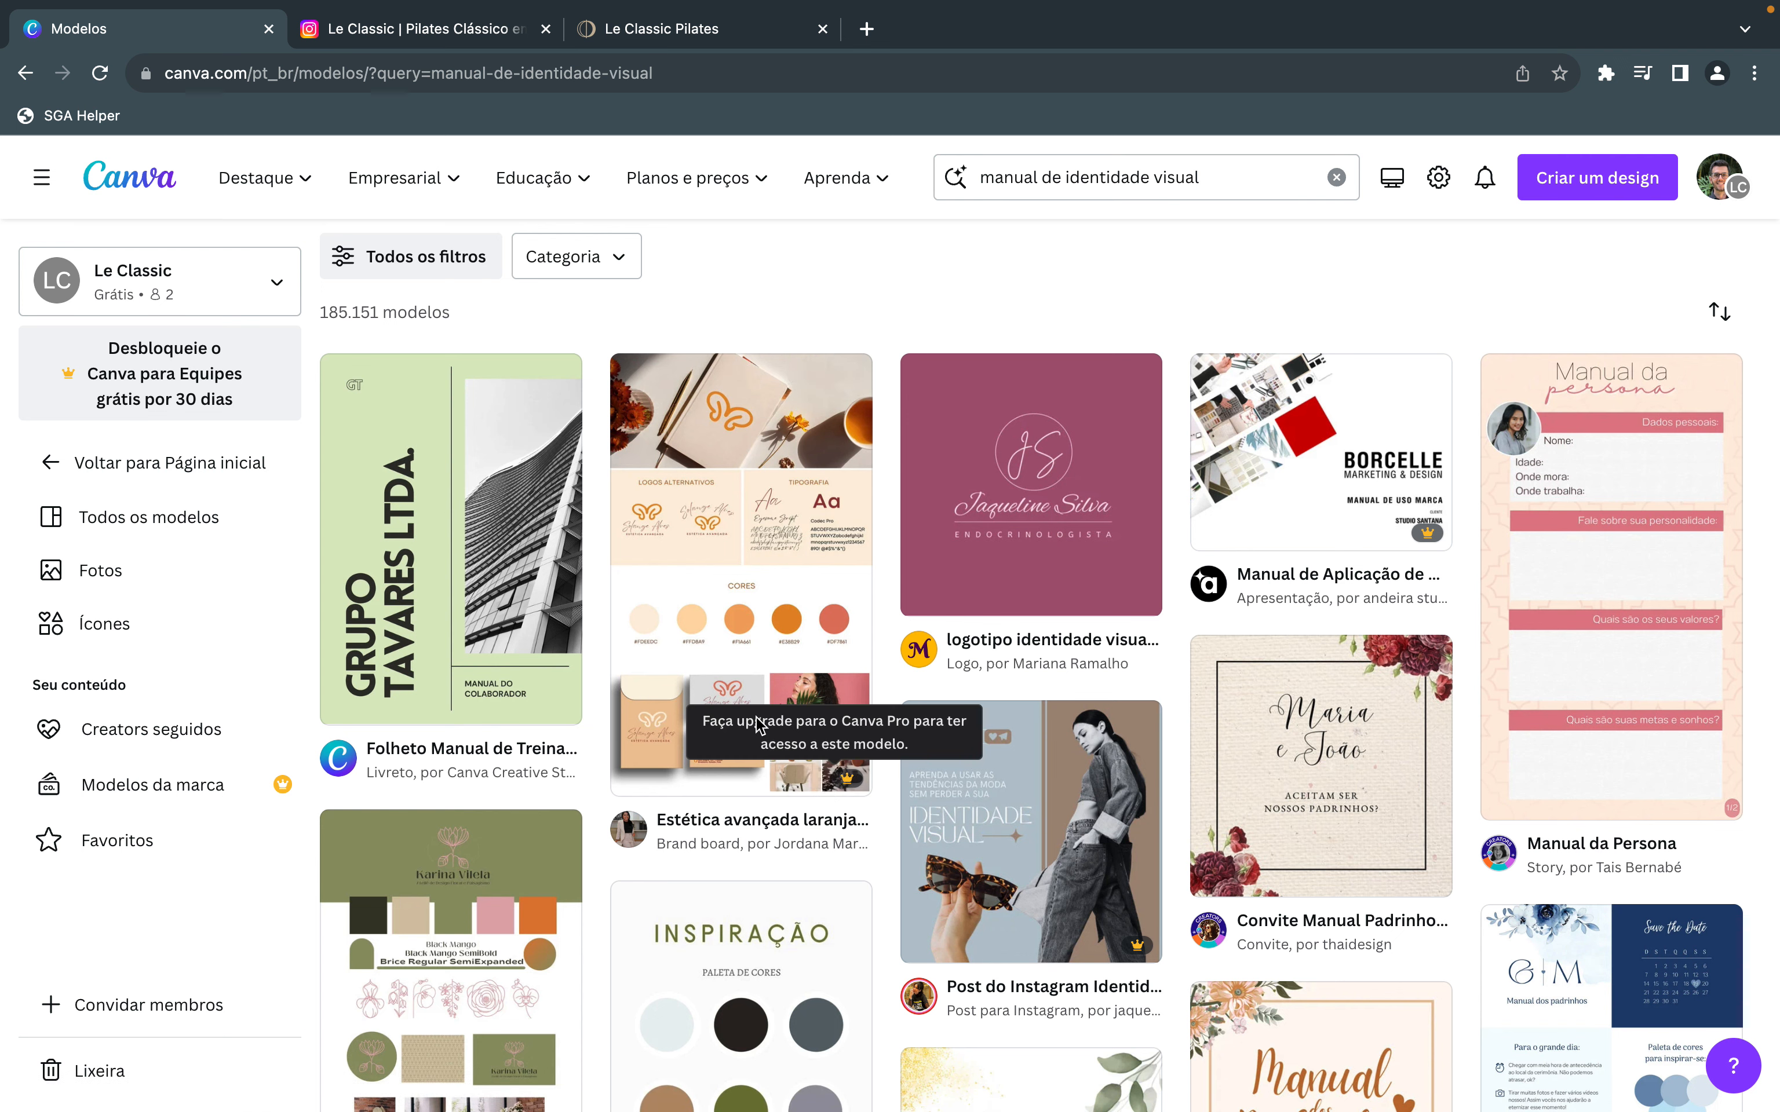
pyautogui.scroll(-5, 758, 725)
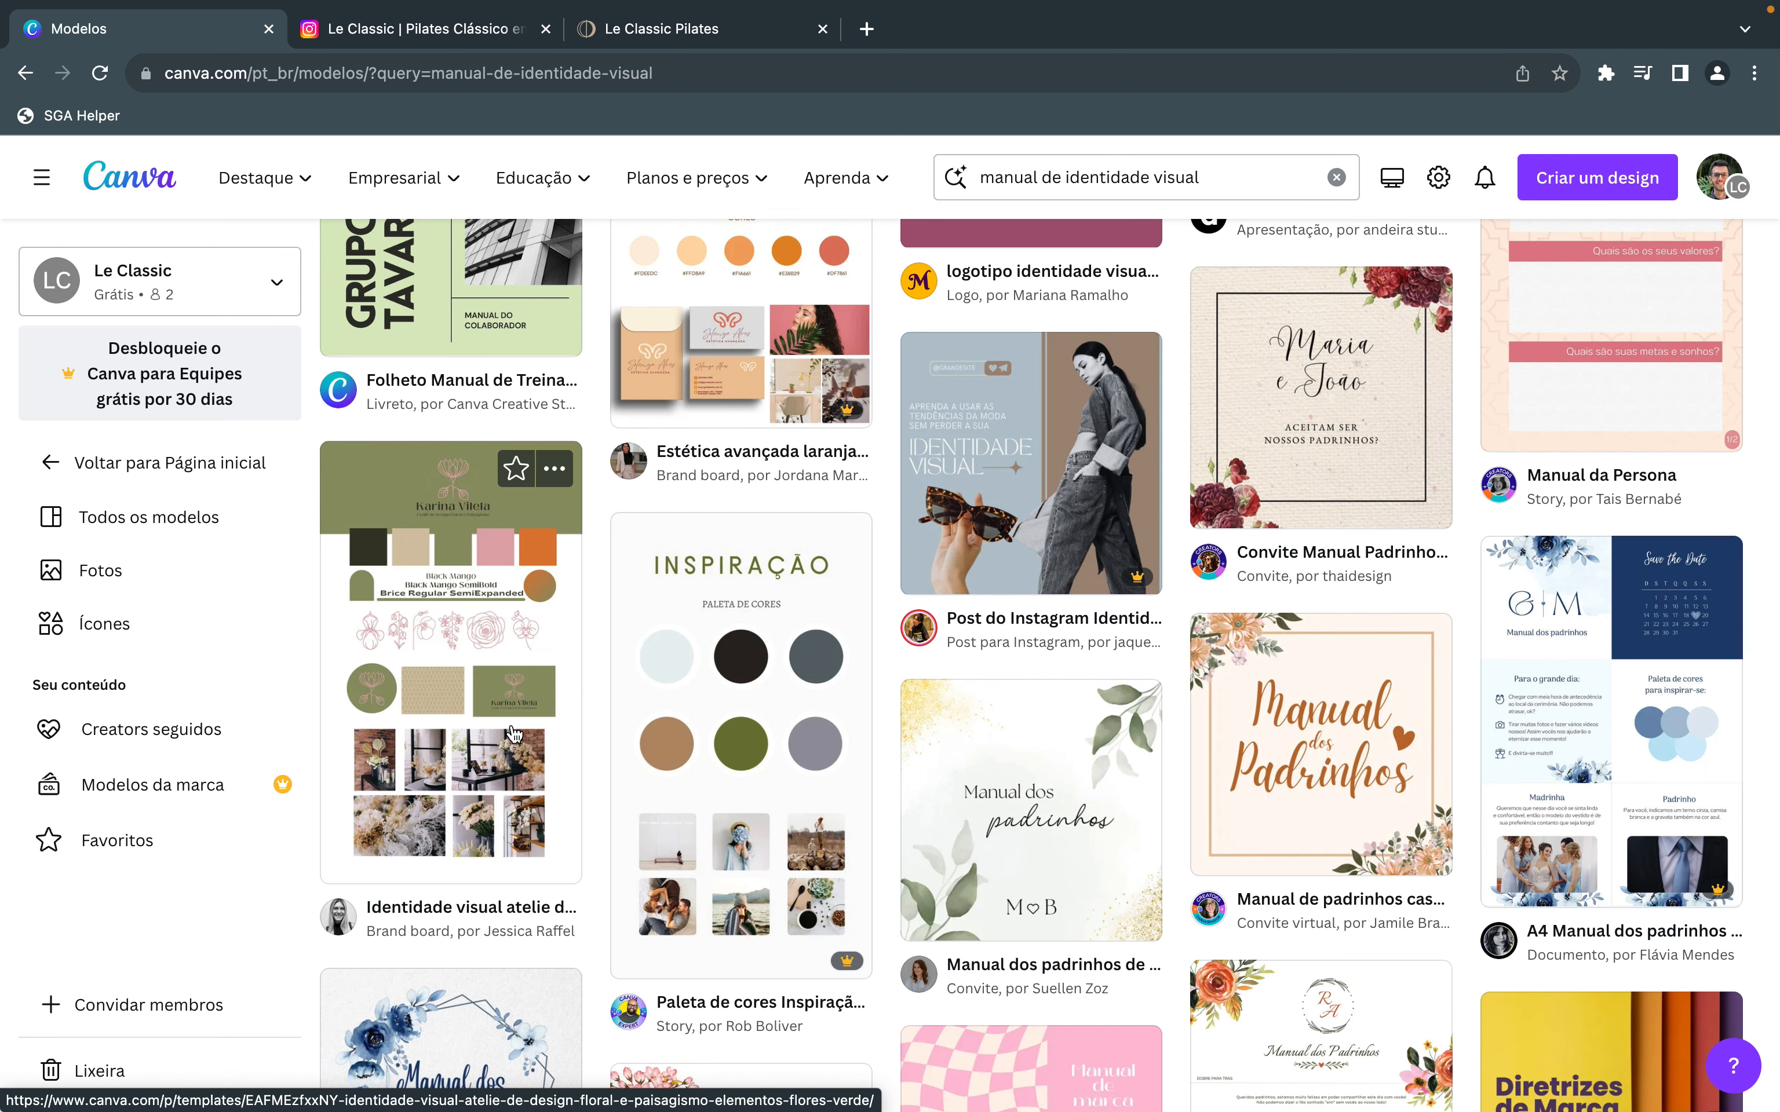
pyautogui.scroll(-7, 513, 734)
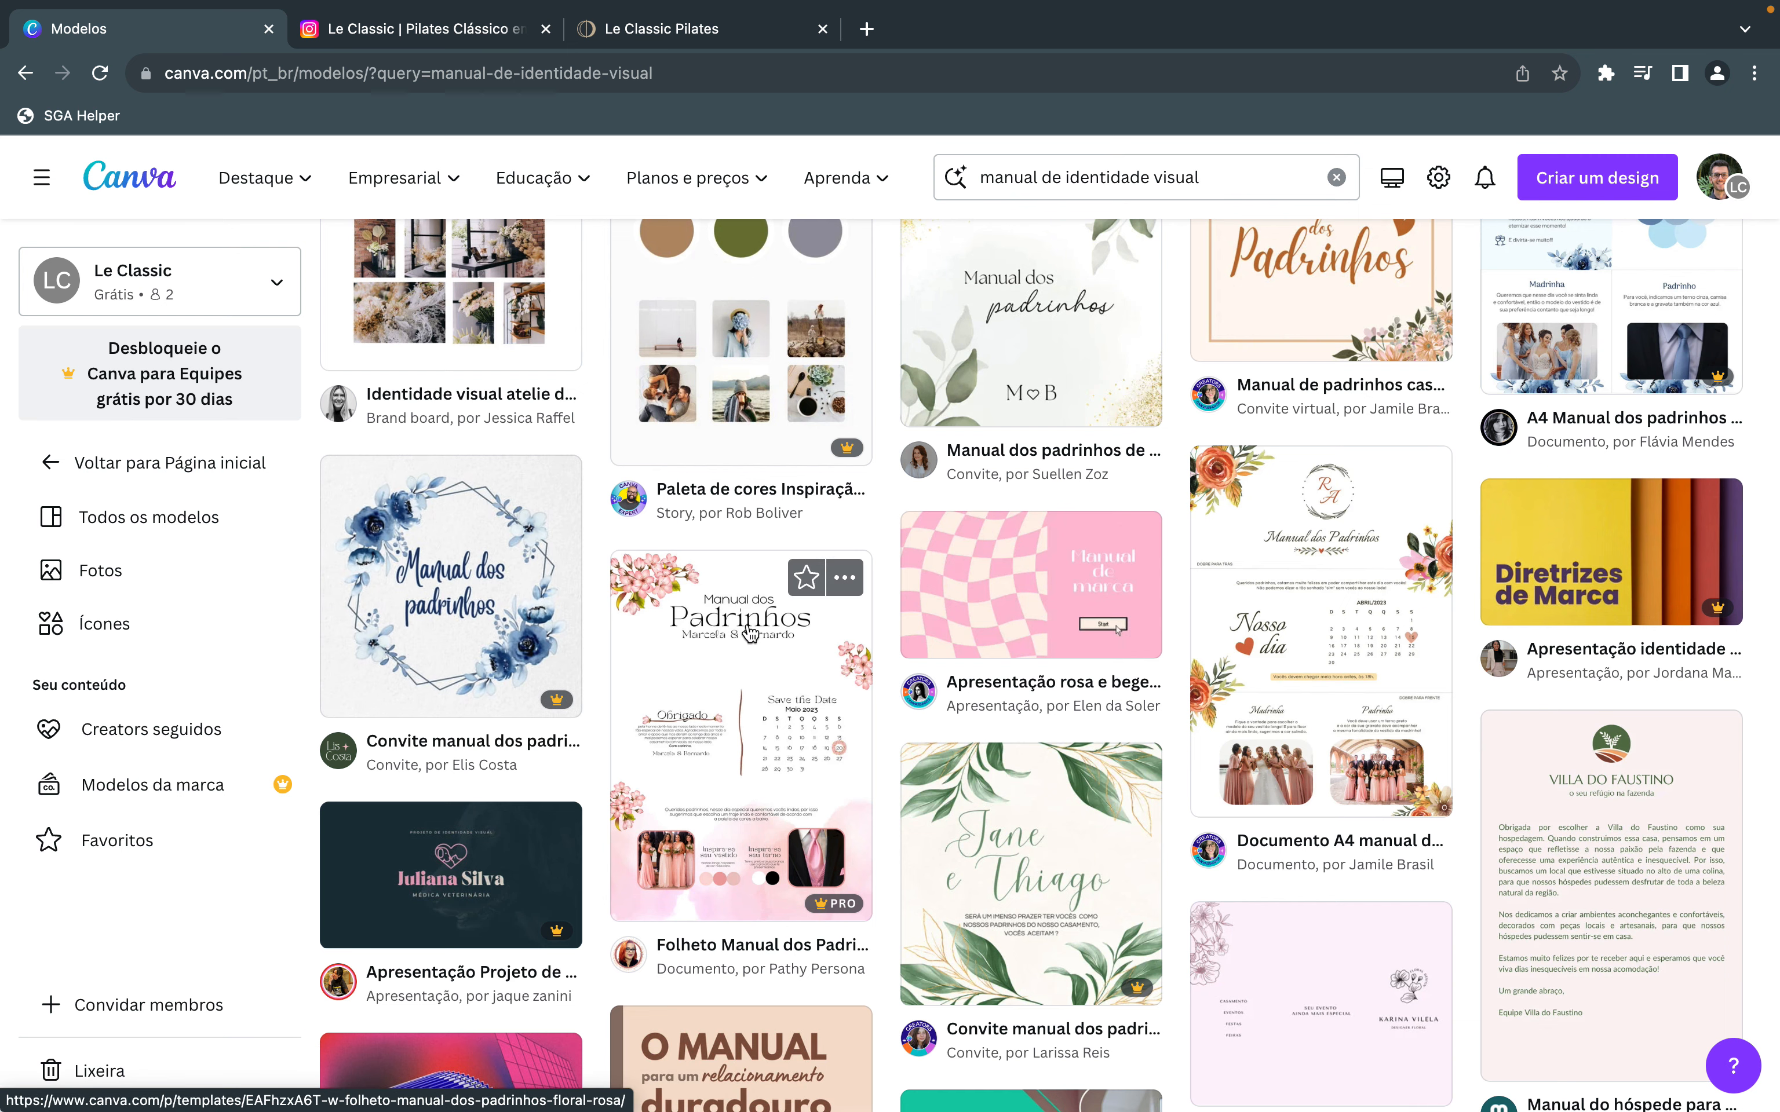
pyautogui.scroll(-6, 750, 632)
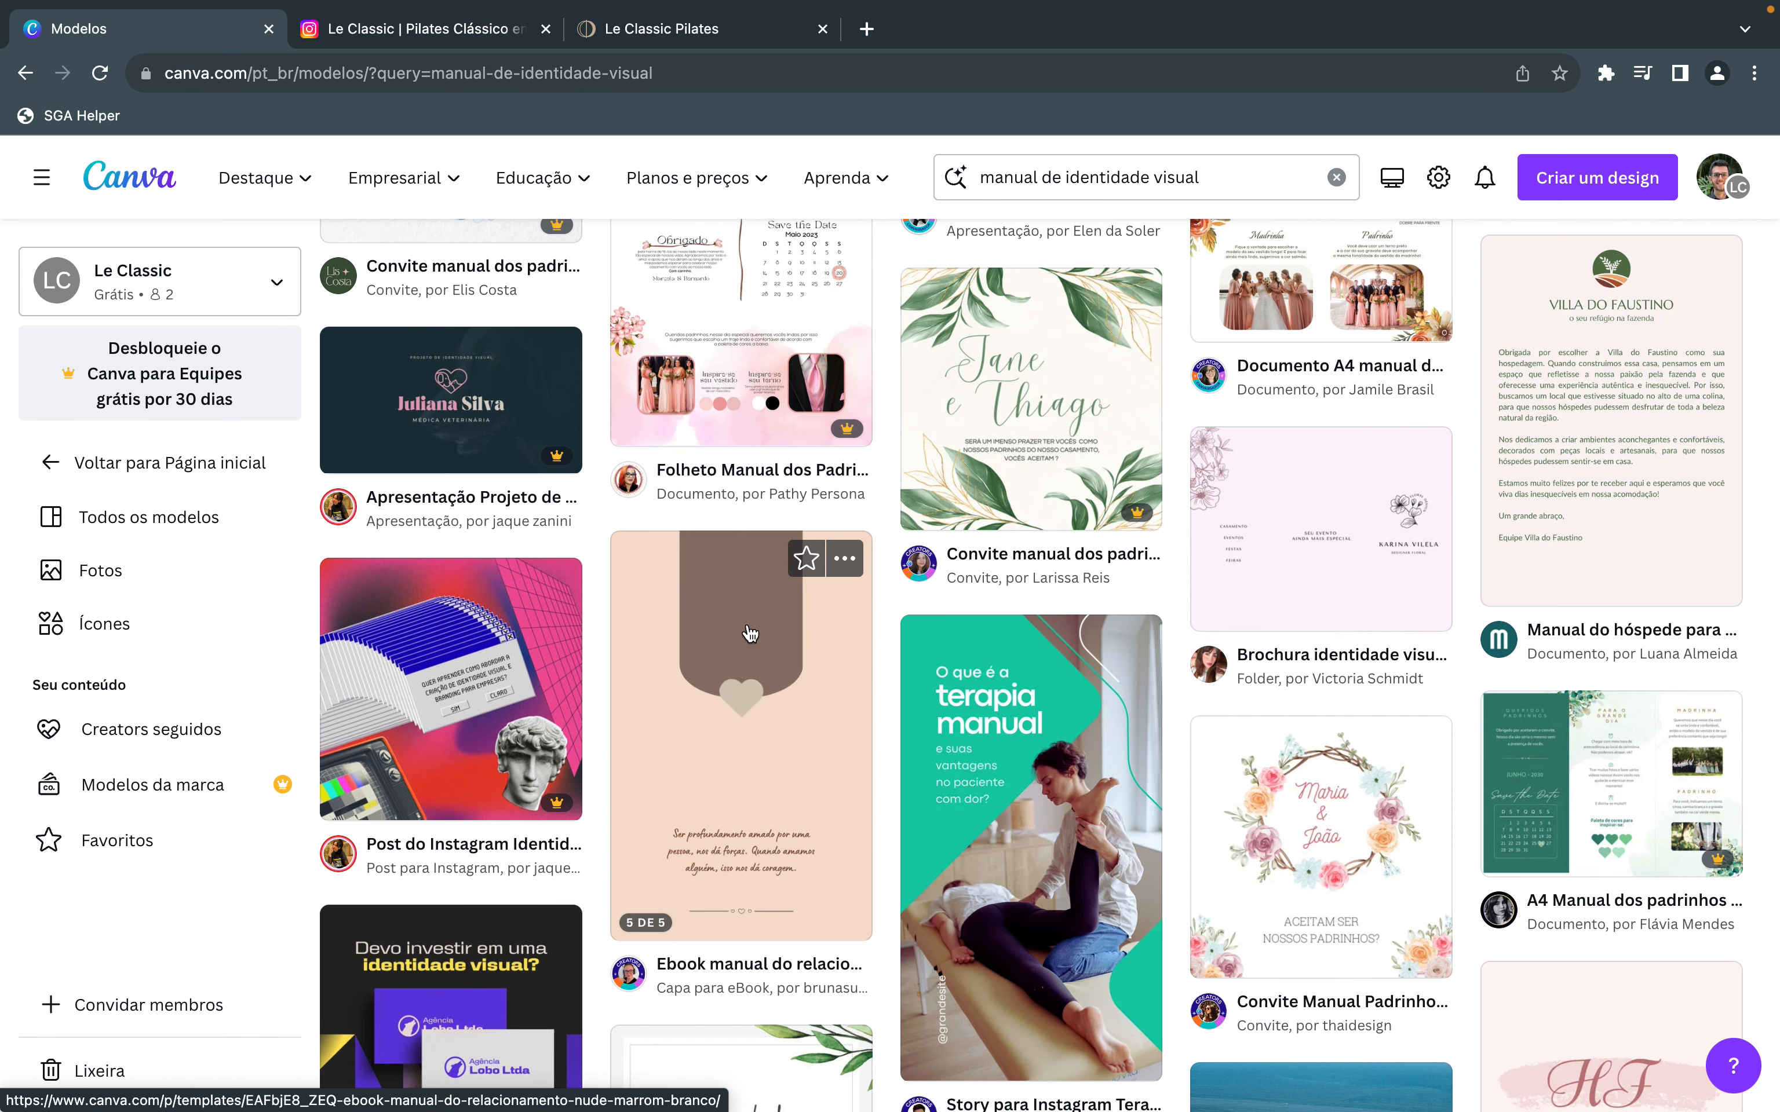
pyautogui.scroll(-6, 751, 633)
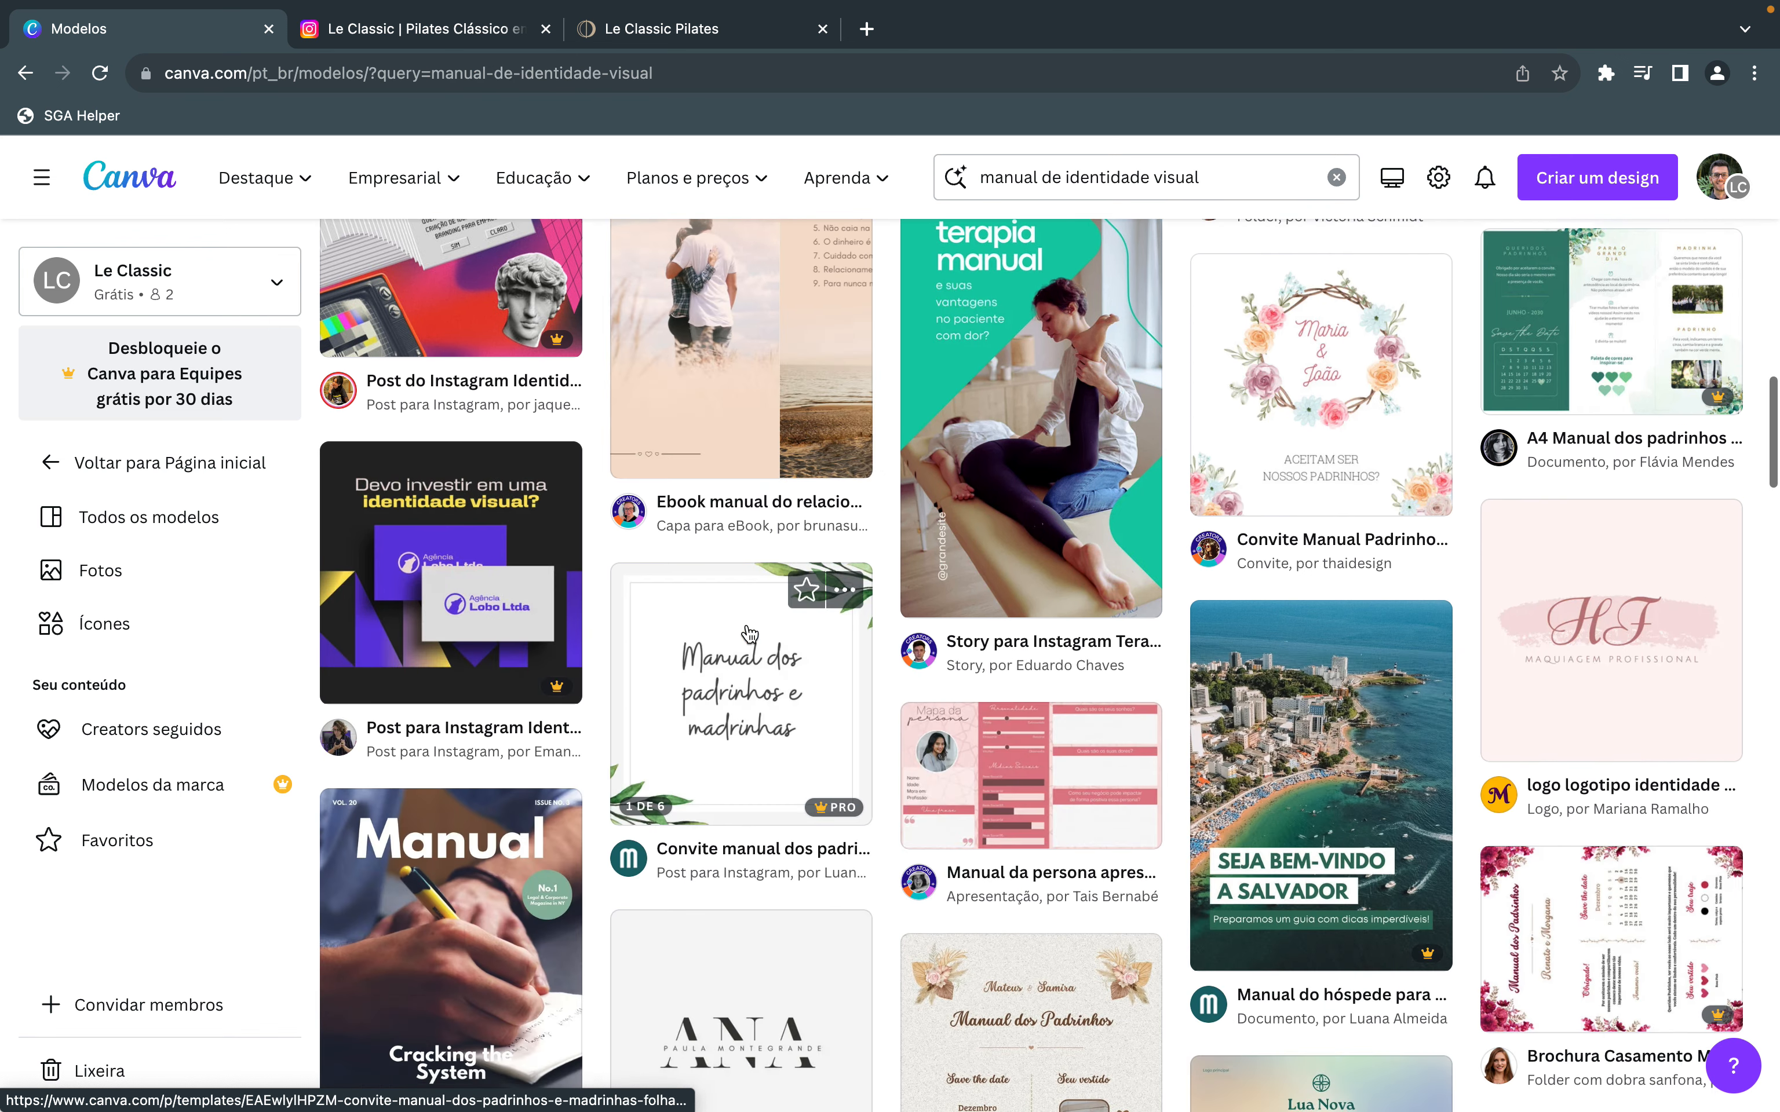
pyautogui.scroll(-10, 750, 633)
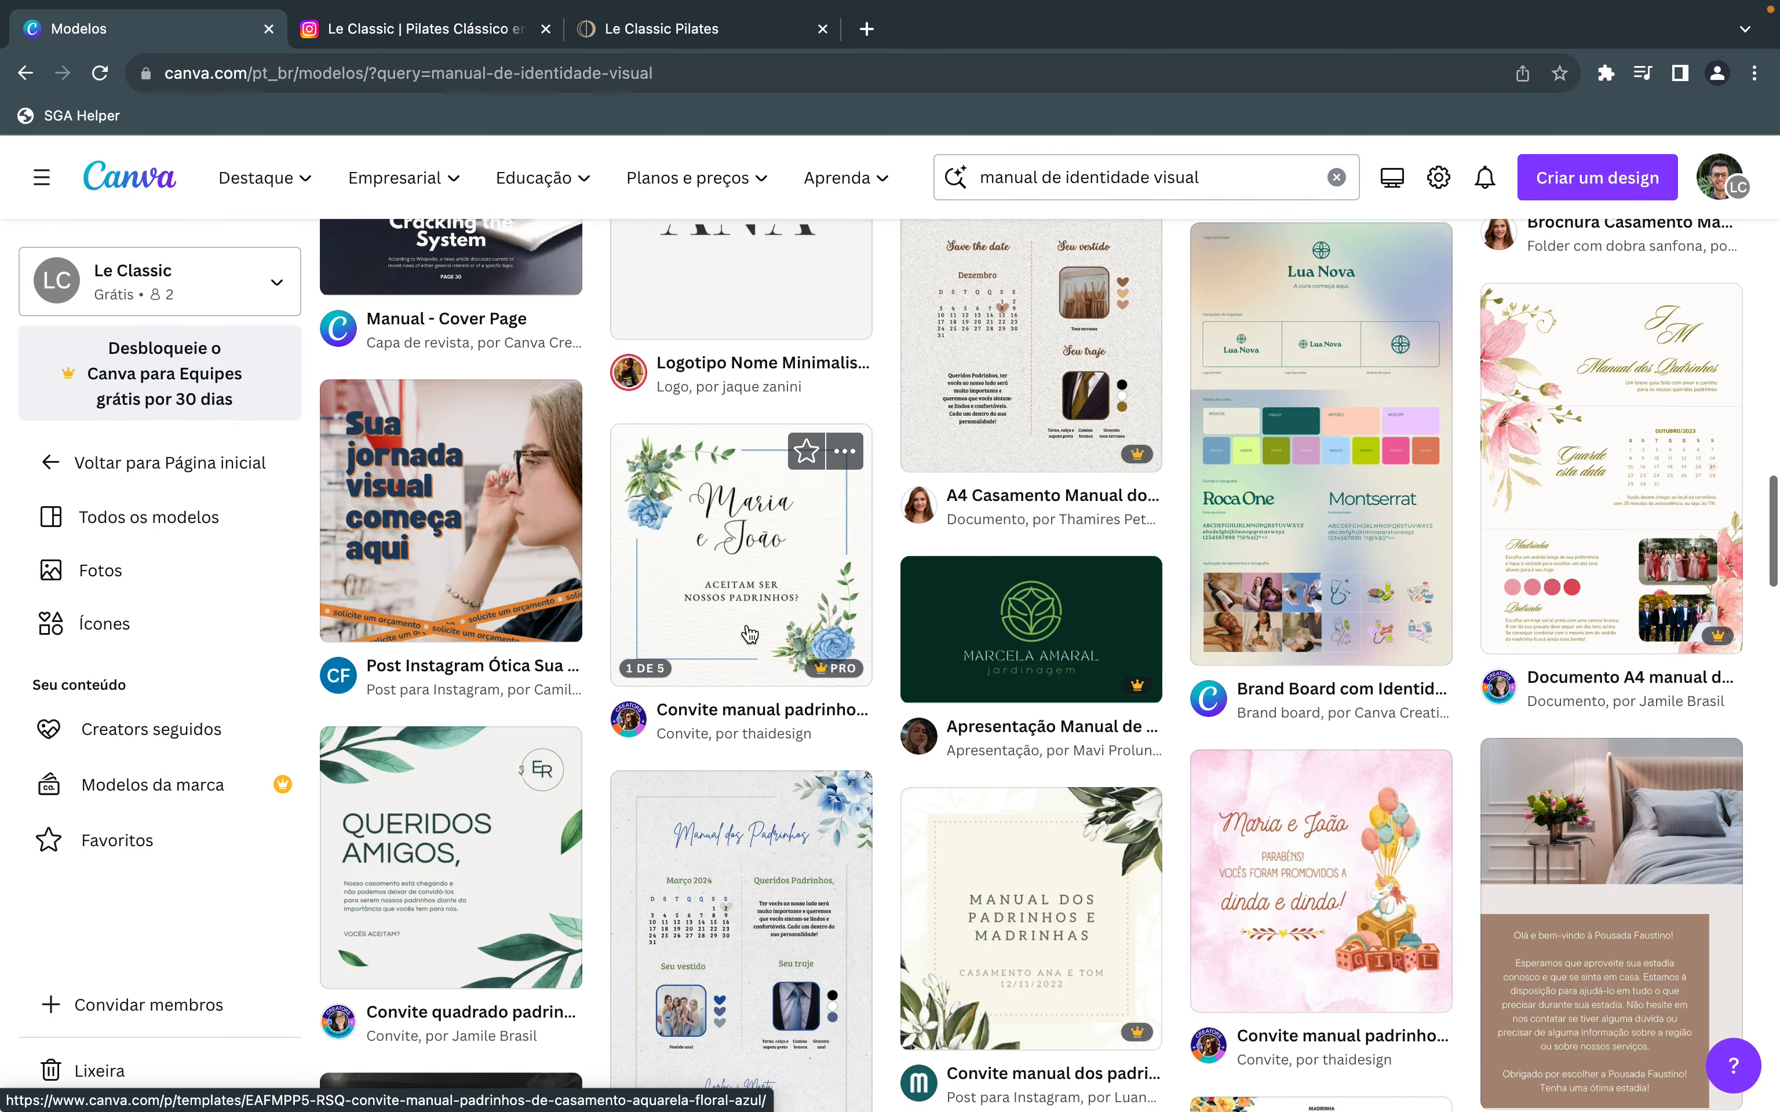
pyautogui.scroll(3, 1408, 695)
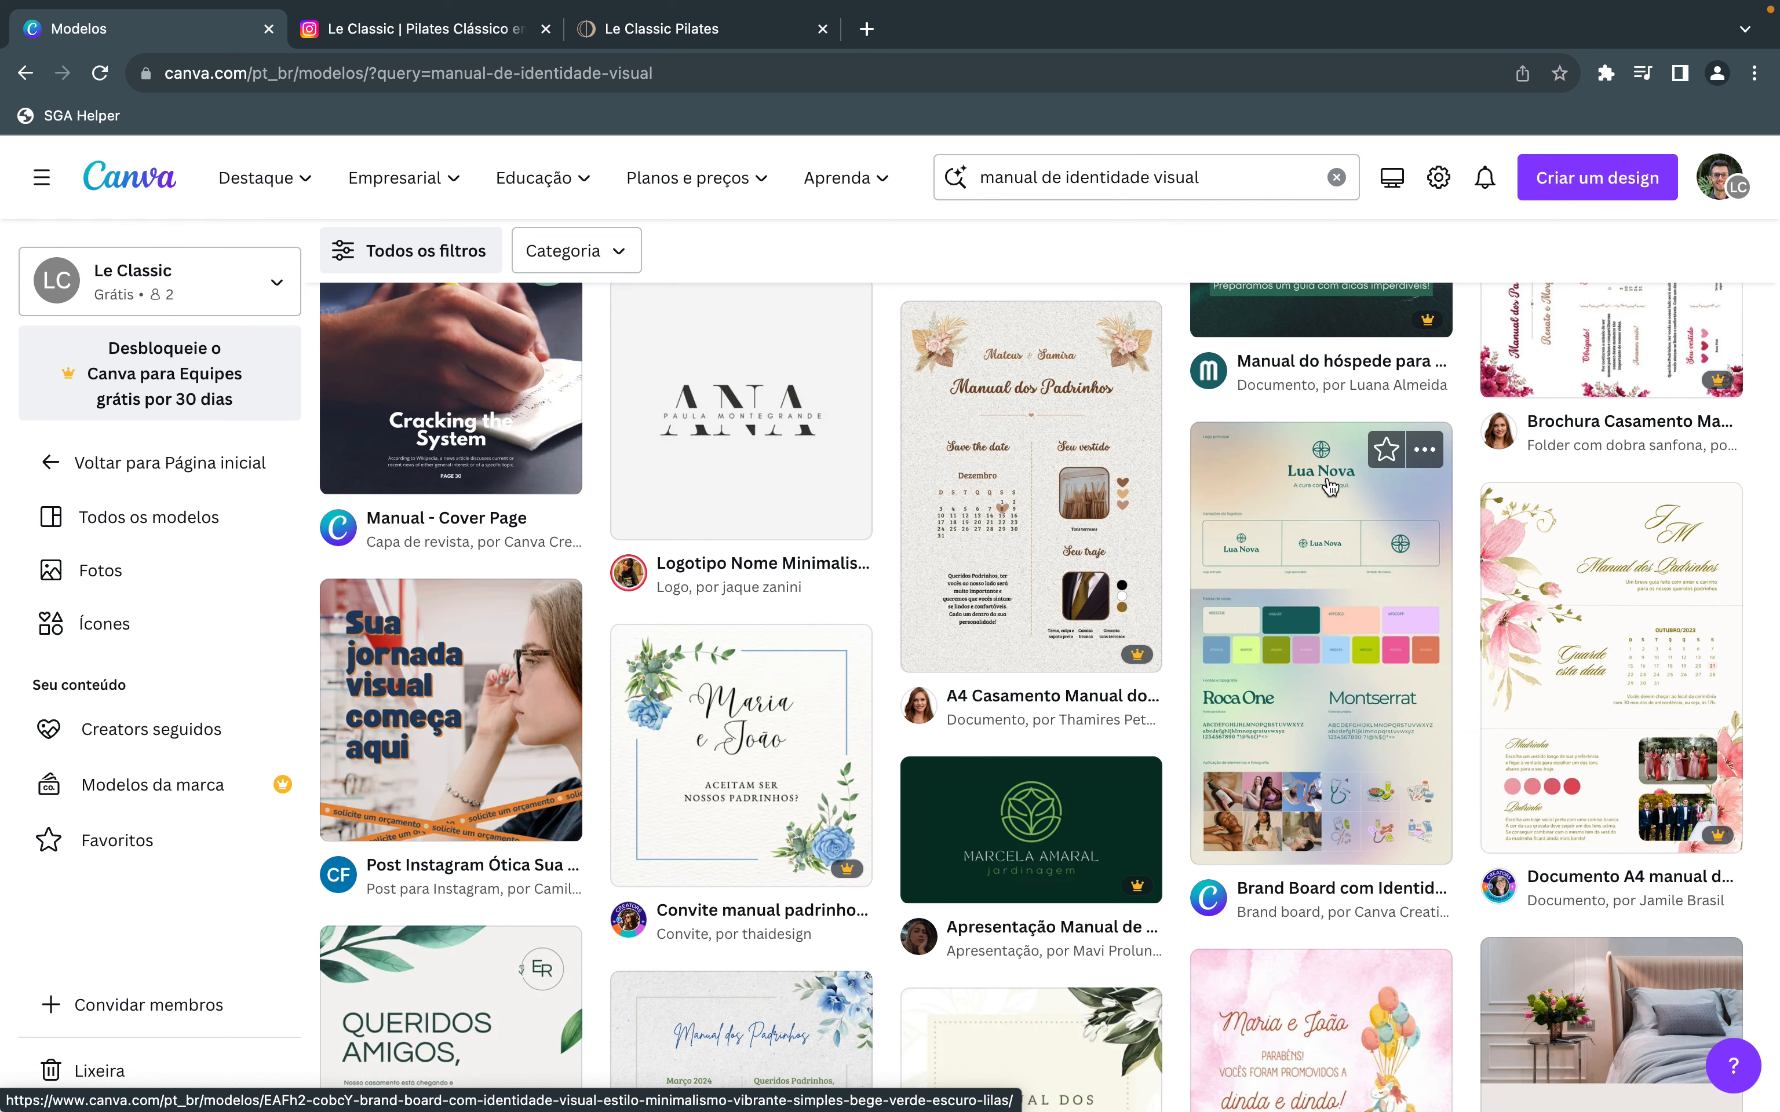
pyautogui.scroll(-1, 1258, 772)
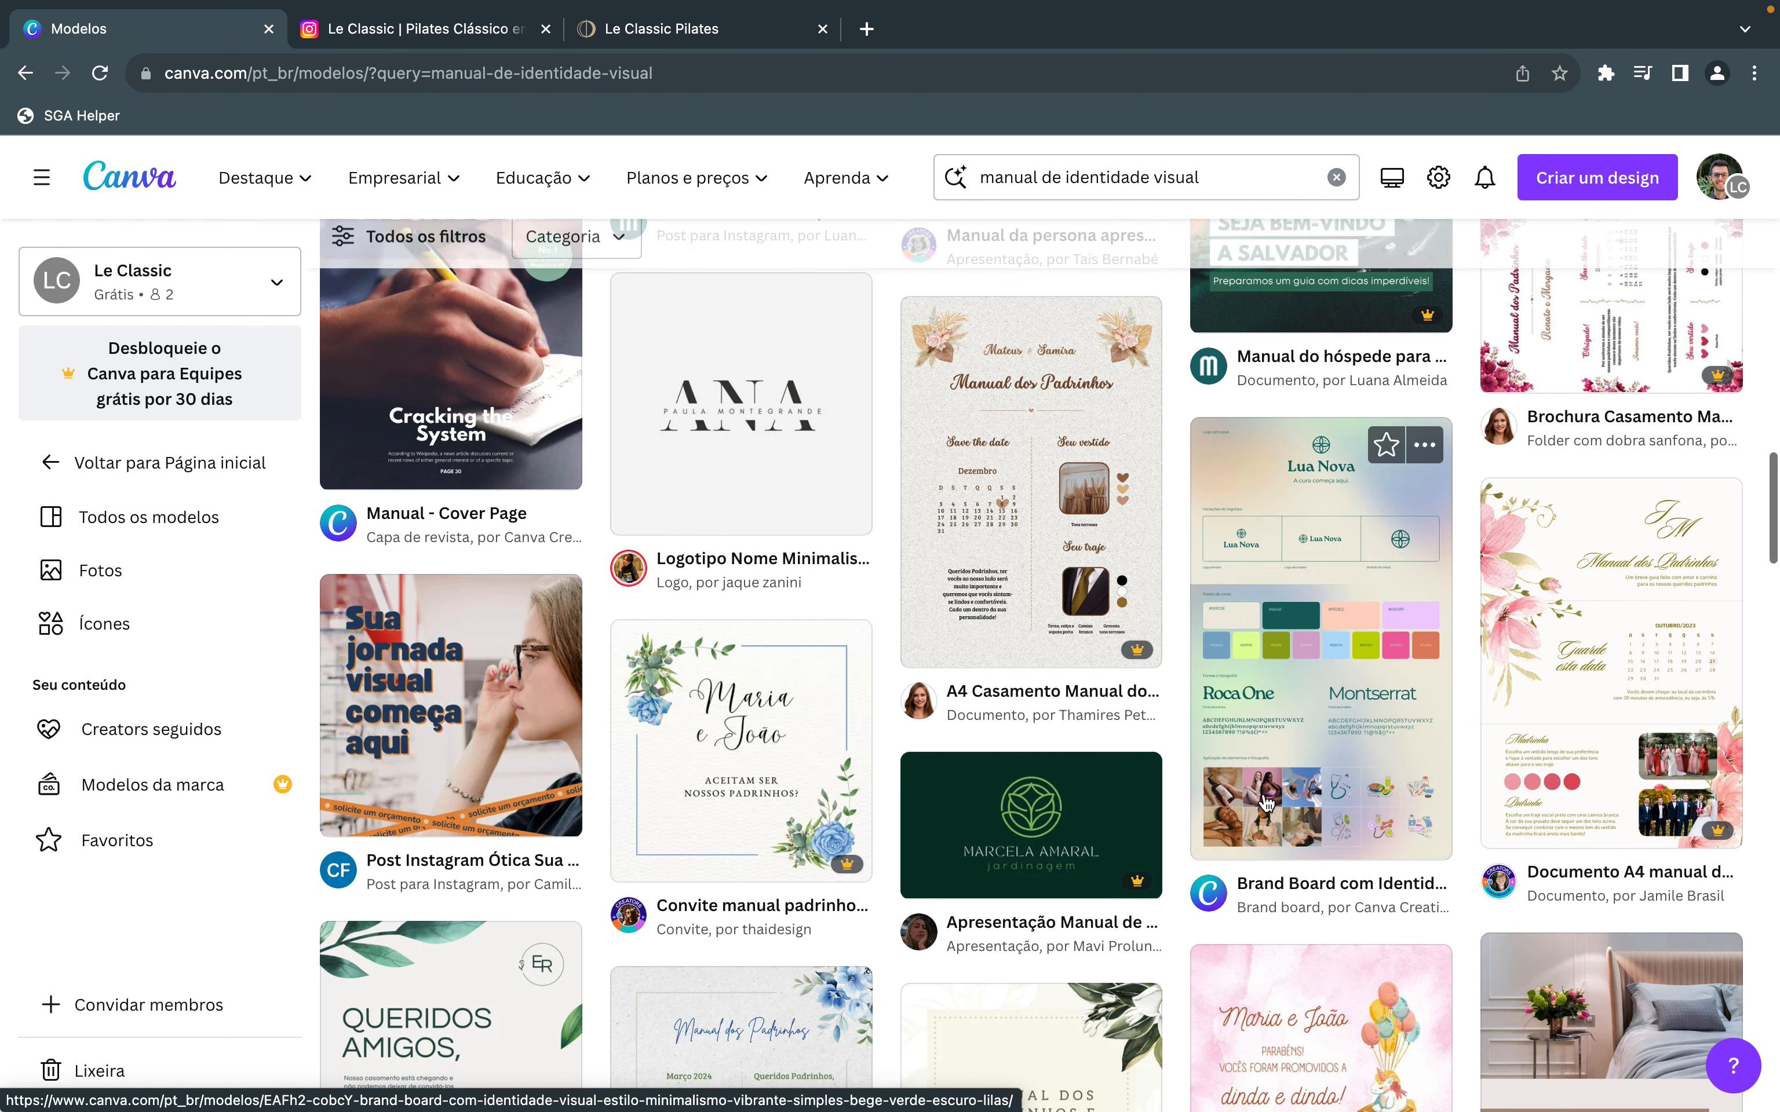
pyautogui.scroll(1, 1272, 726)
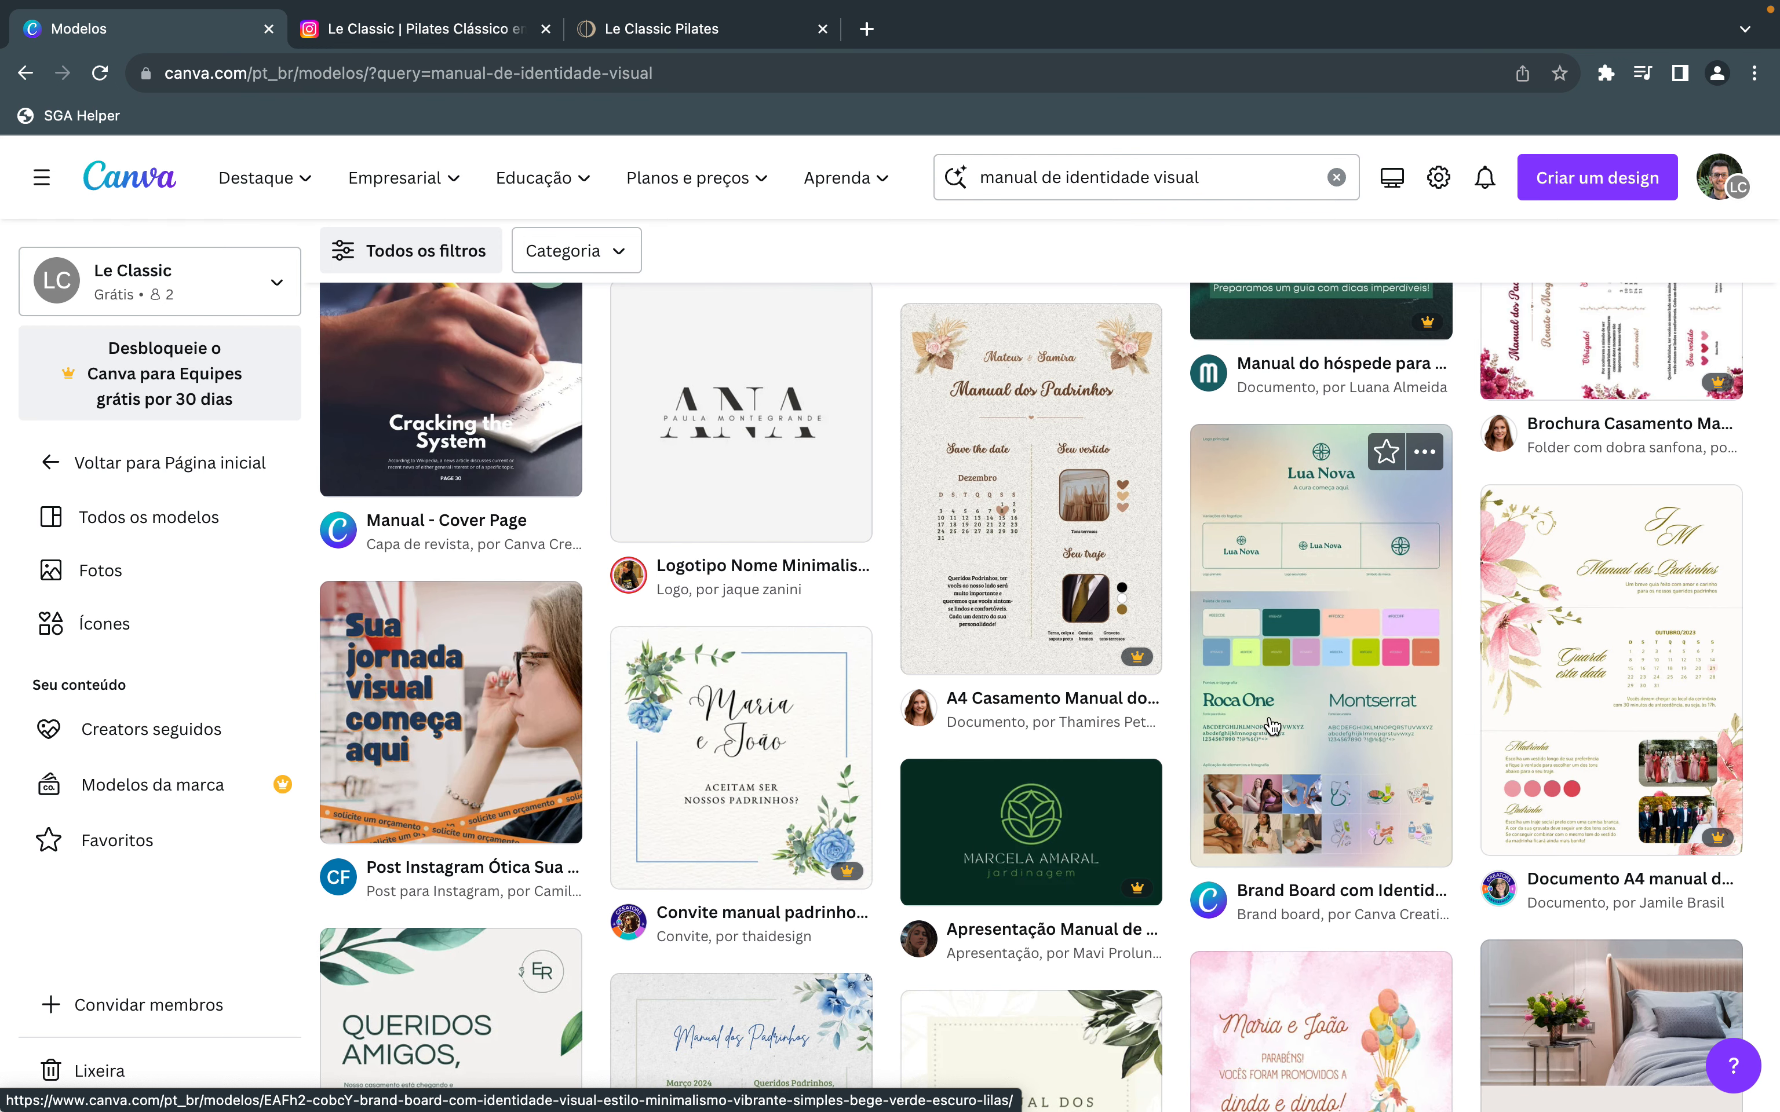
pyautogui.scroll(-7, 1272, 725)
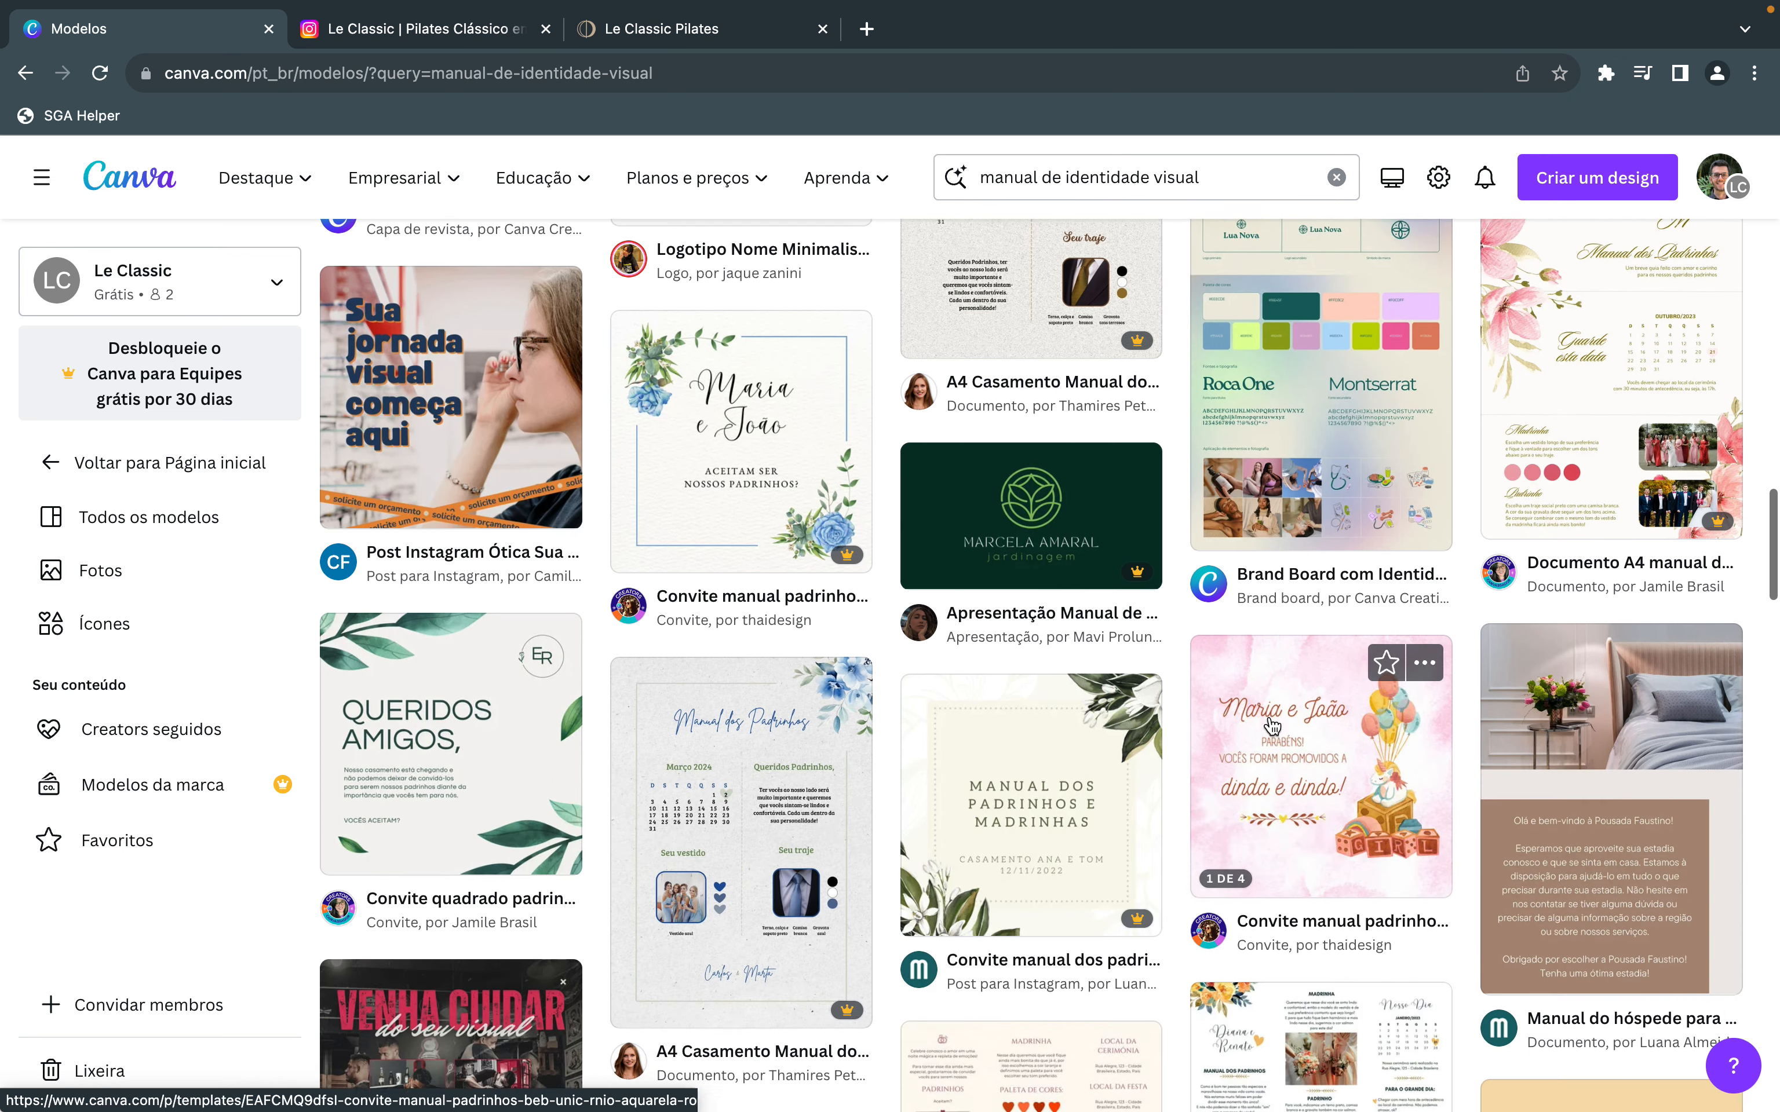
pyautogui.scroll(15, 1268, 716)
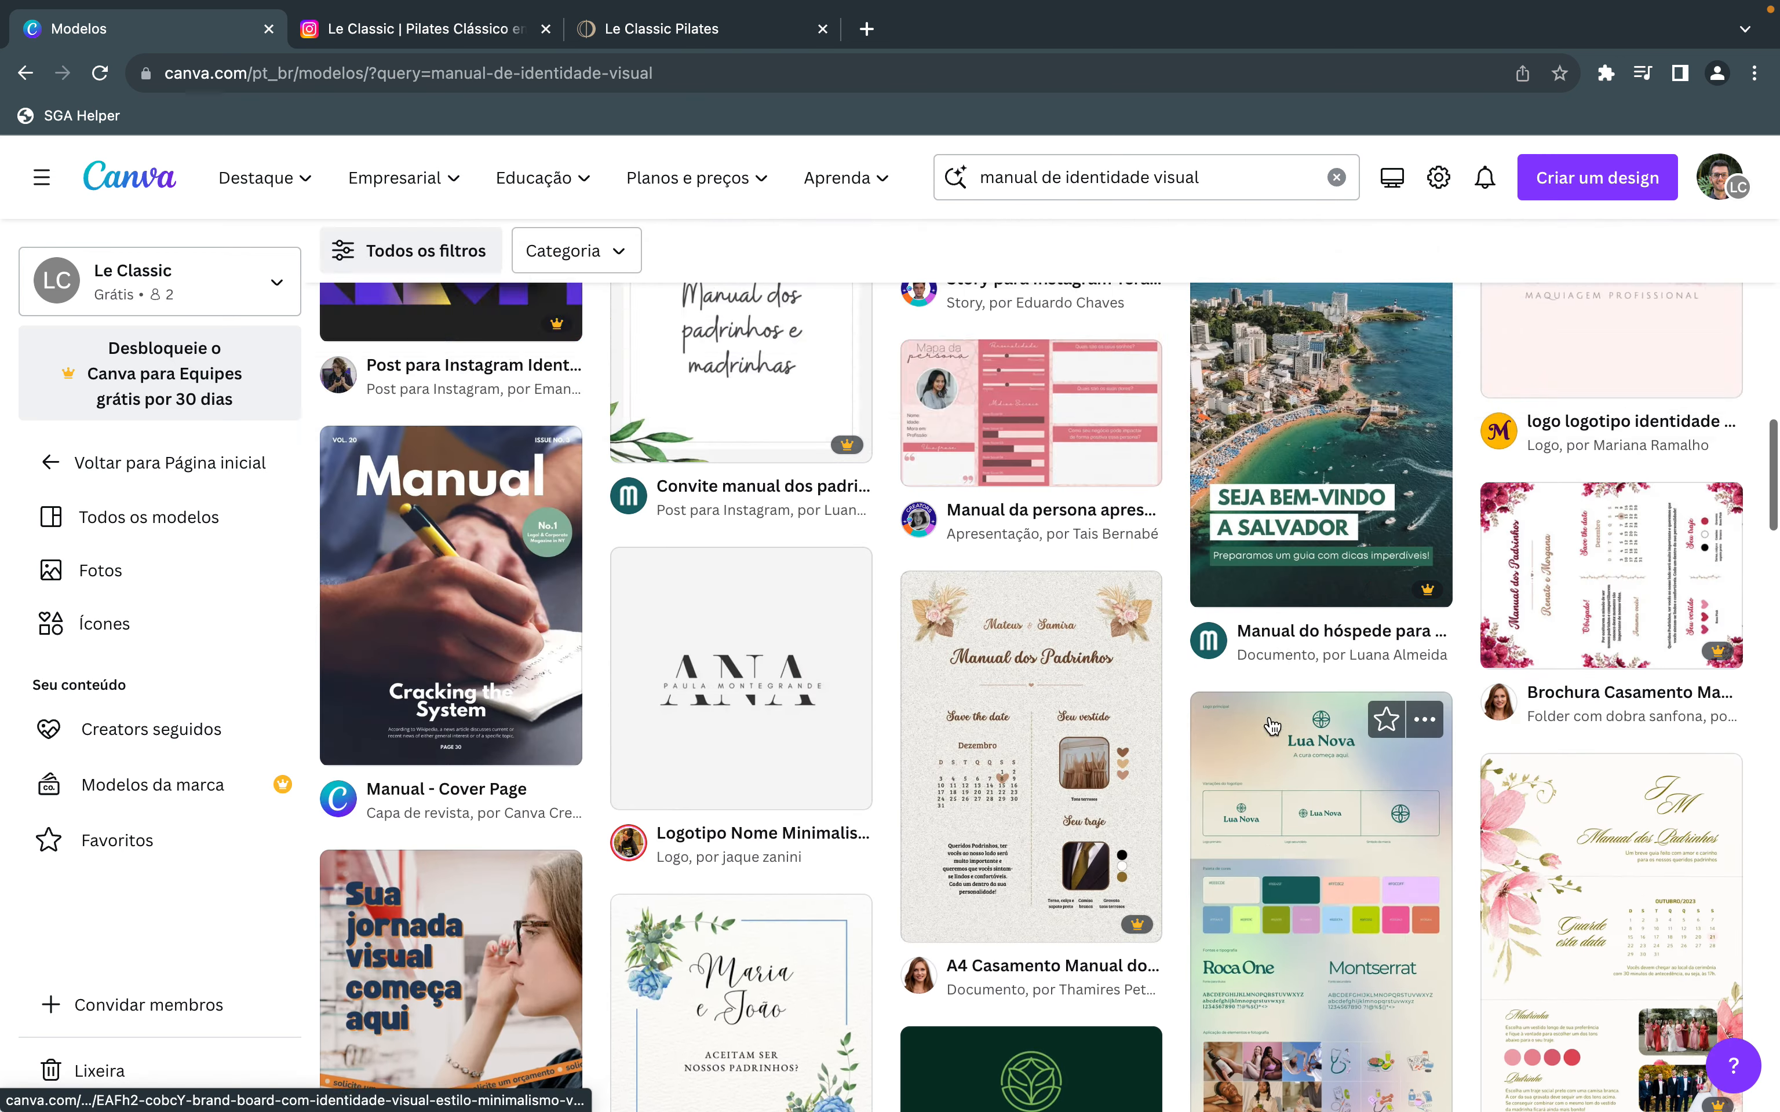
pyautogui.scroll(1, 1271, 726)
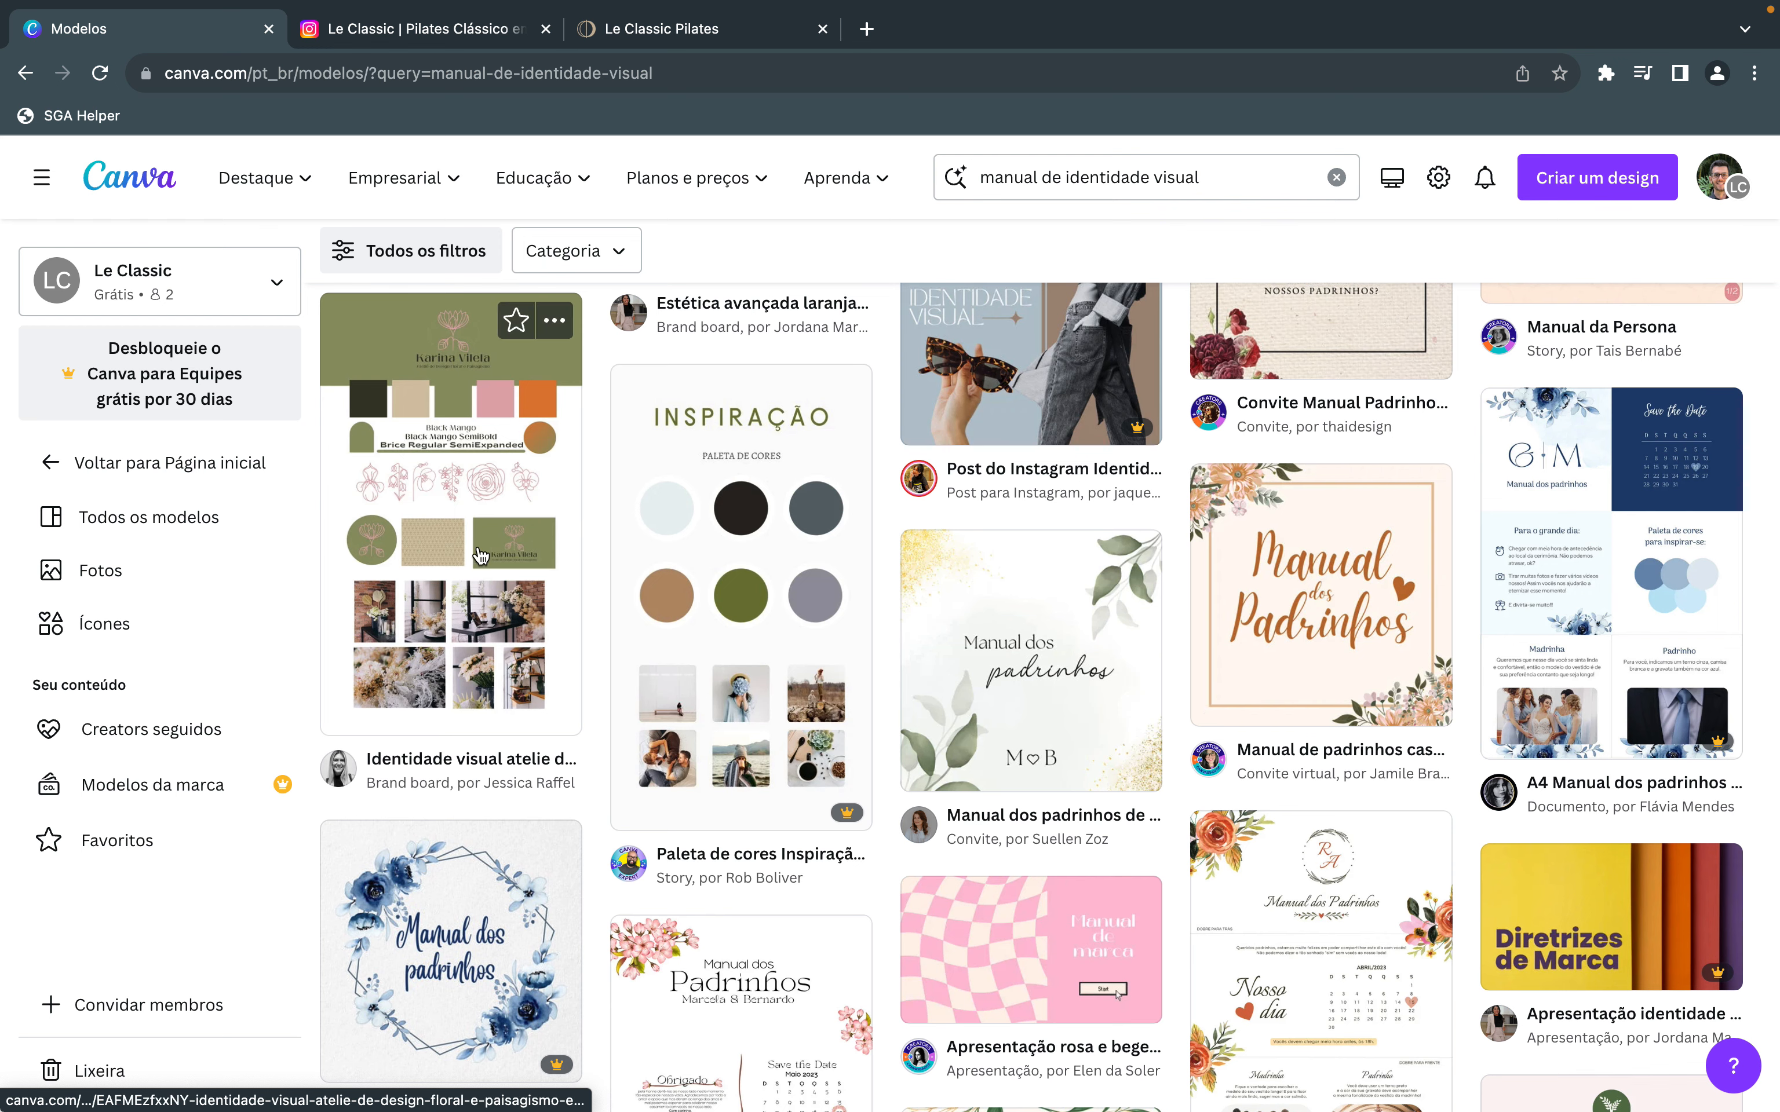
# Open the brand board template "Identidade visual atelie de design floral e paisagismo elementos flores verde" and start customizing it.
pyautogui.click(469, 513)
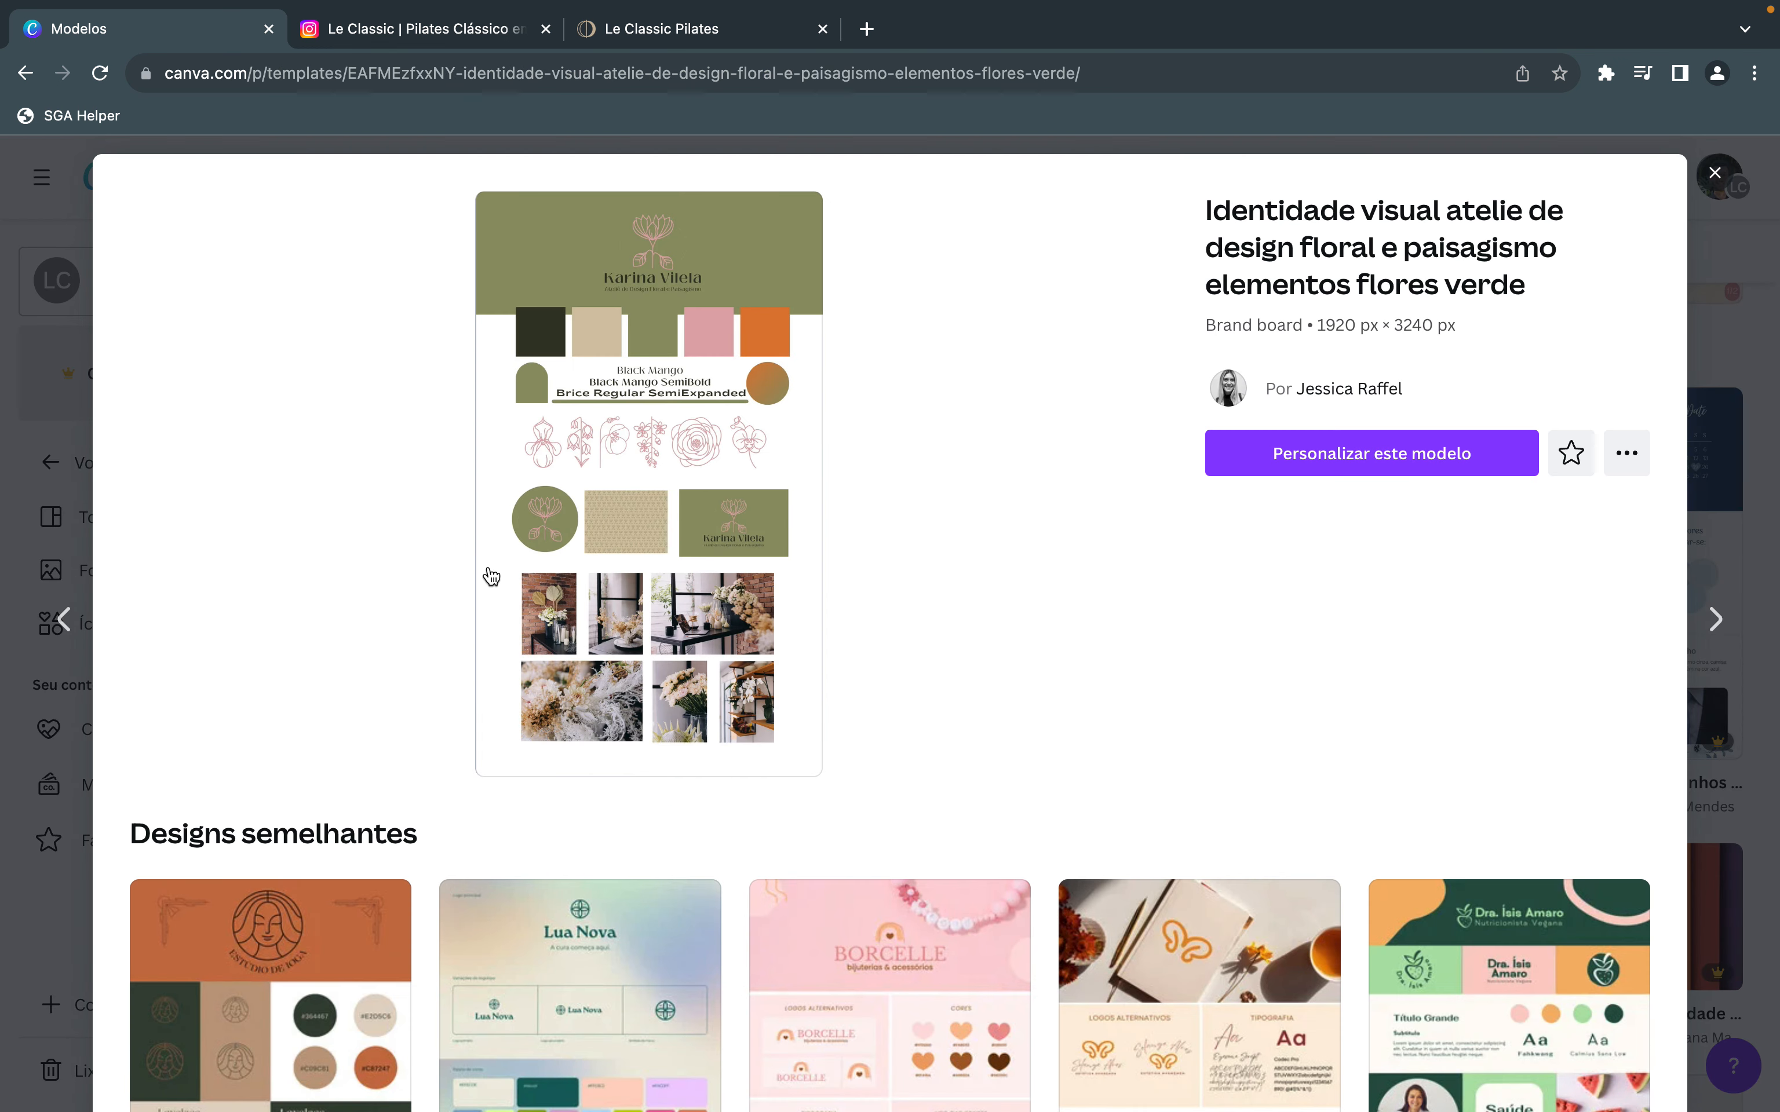
pyautogui.scroll(-5, 691, 597)
pyautogui.scroll(-1, 691, 597)
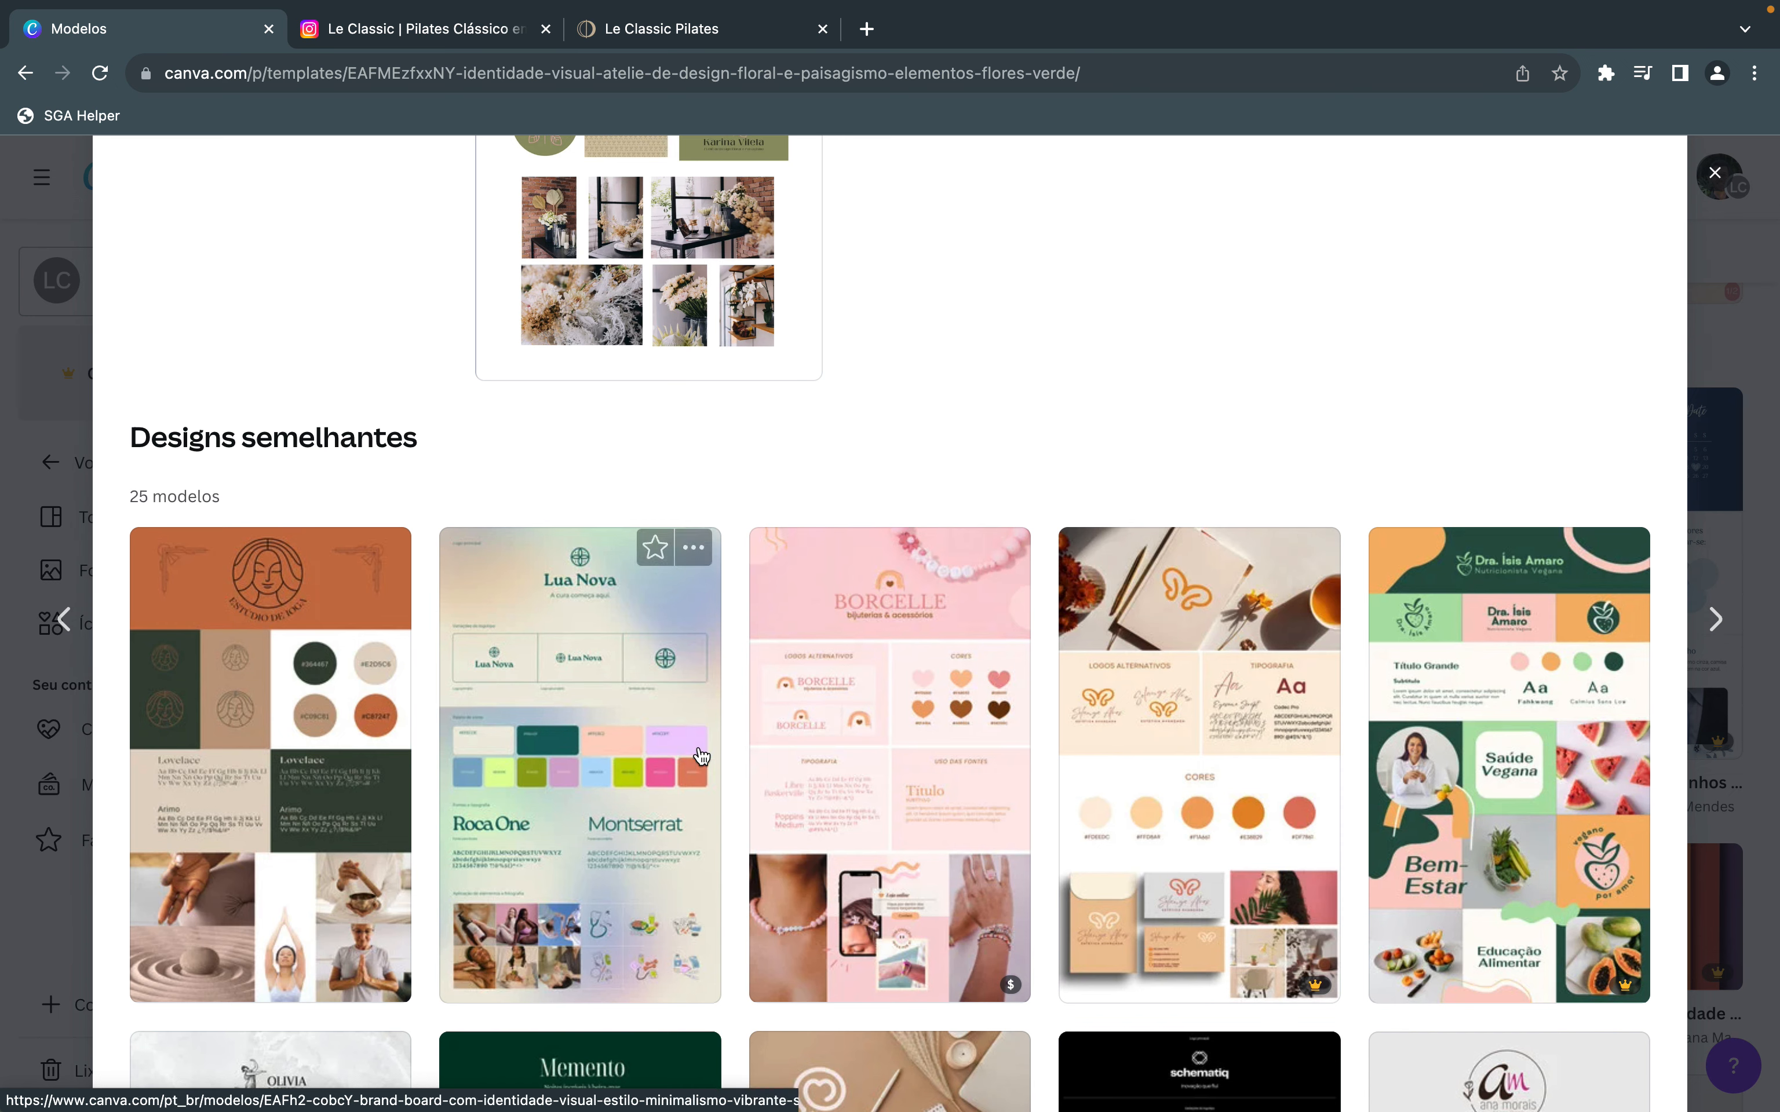
pyautogui.scroll(5, 855, 734)
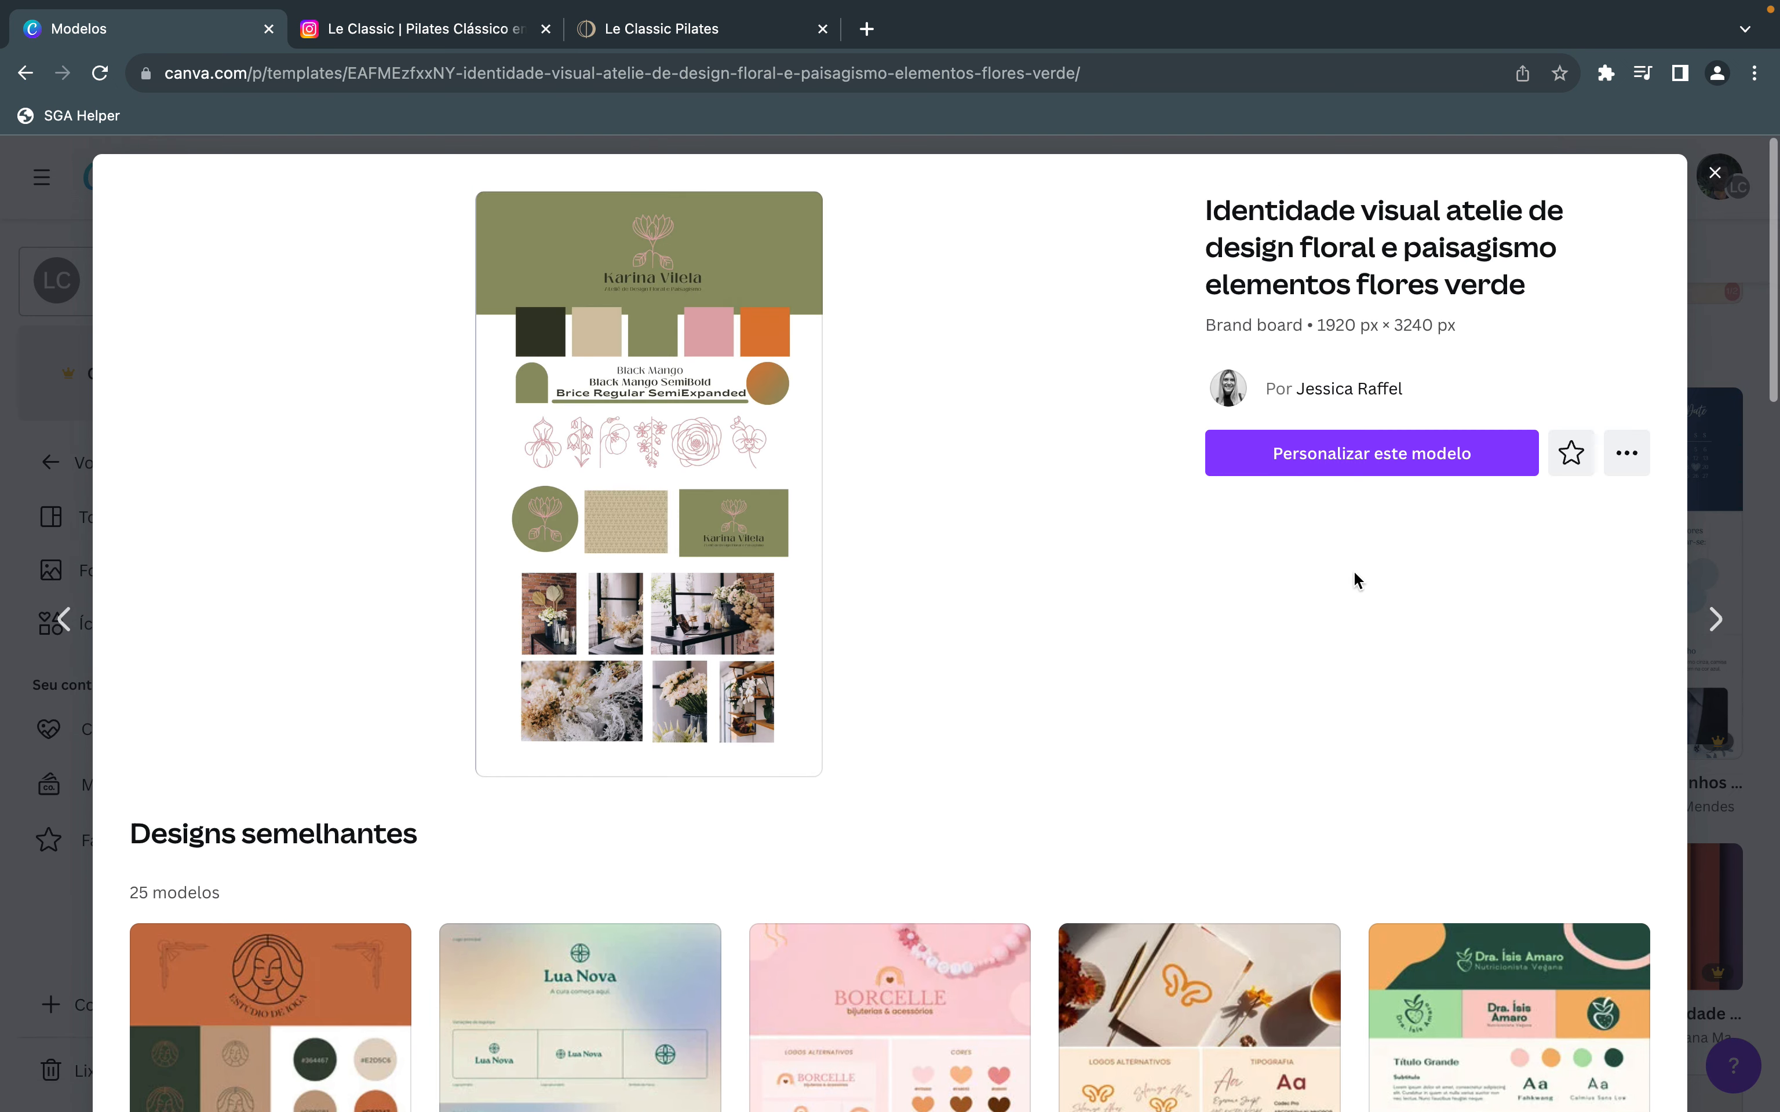
pyautogui.click(1379, 456)
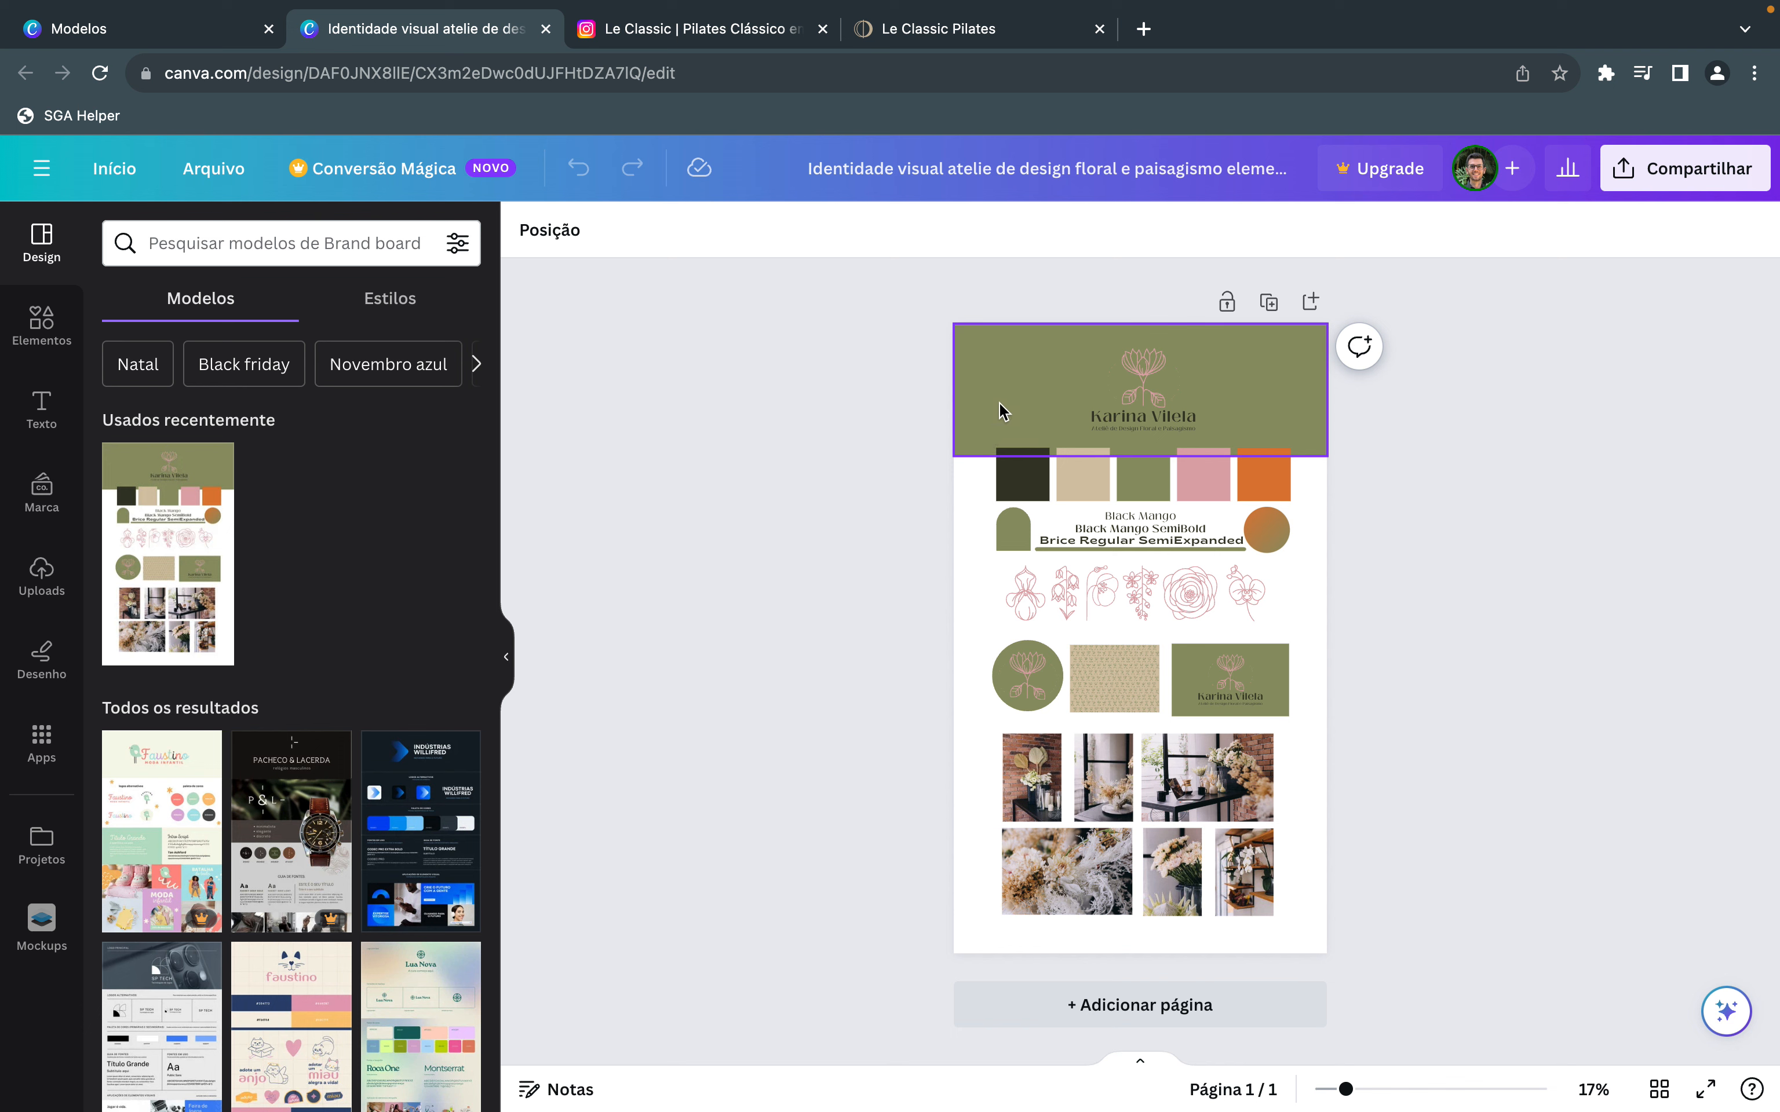
# Recolour the header rectangle of the brand board with the document's beige #d4c5a8.
pyautogui.click(1026, 414)
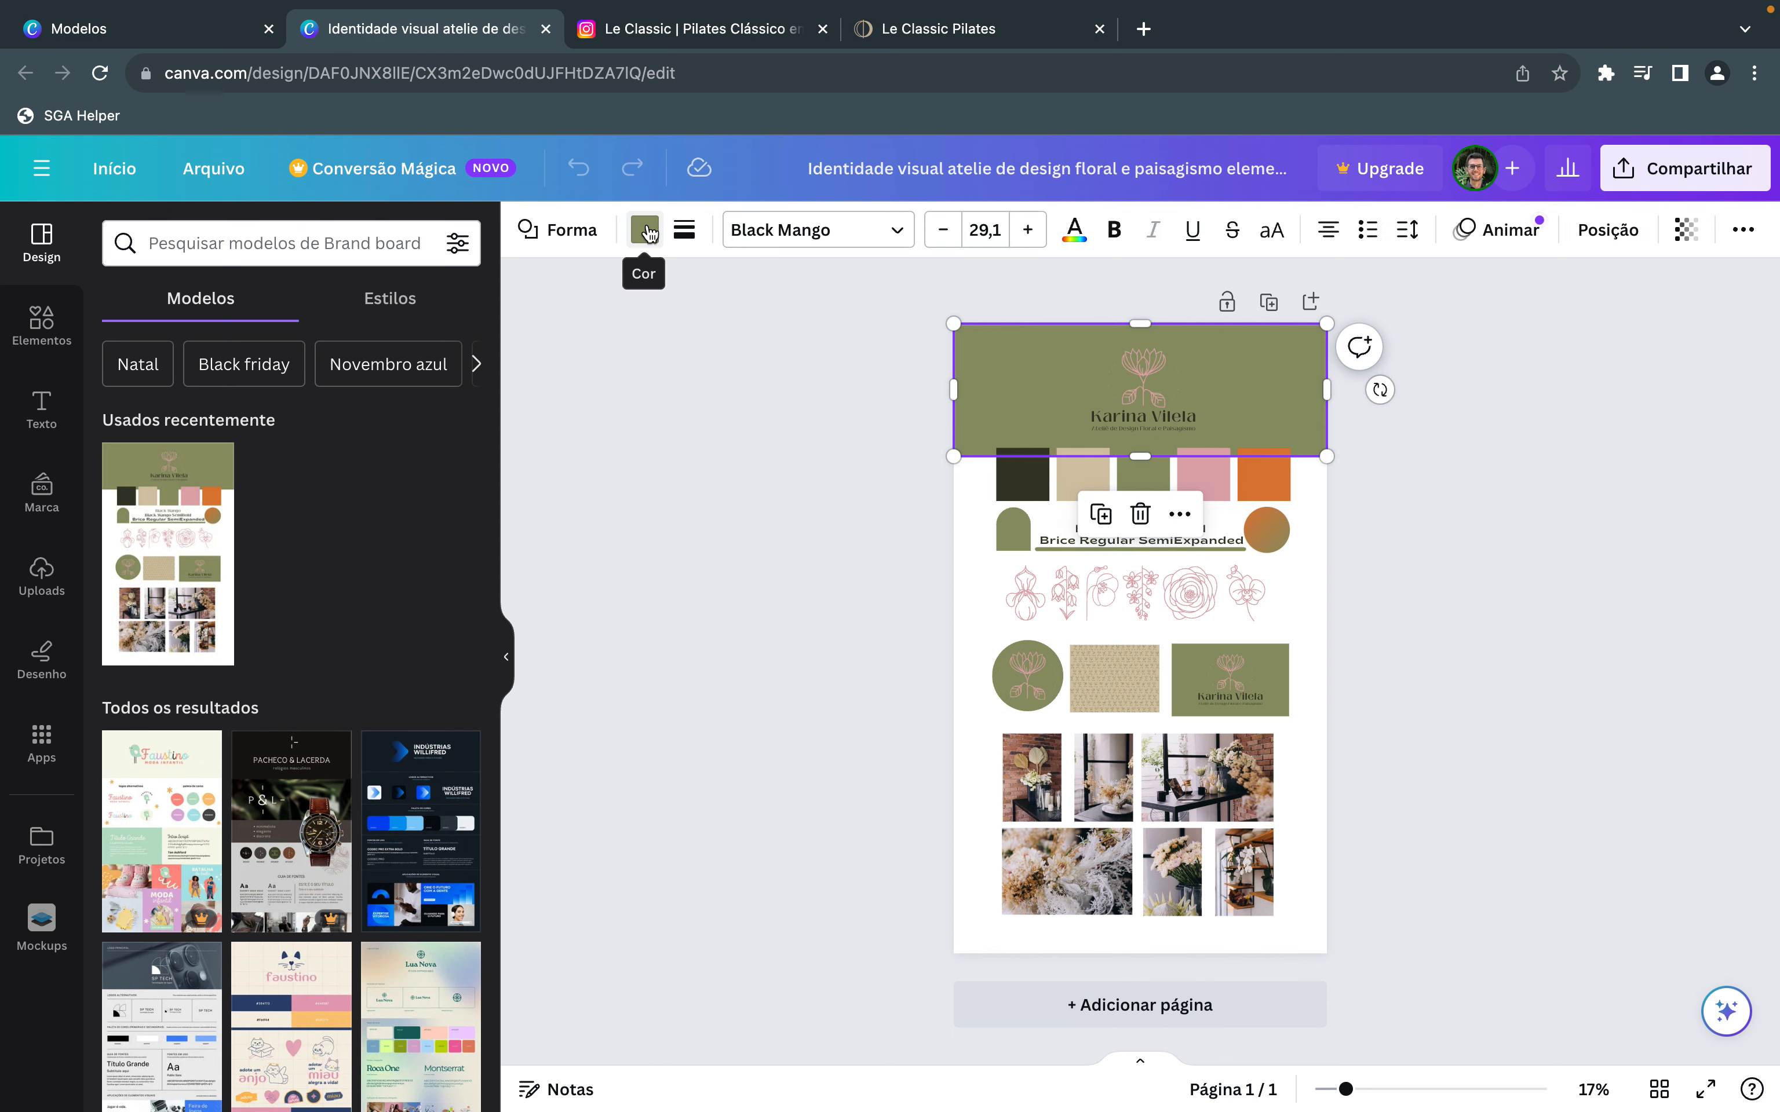
pyautogui.click(644, 229)
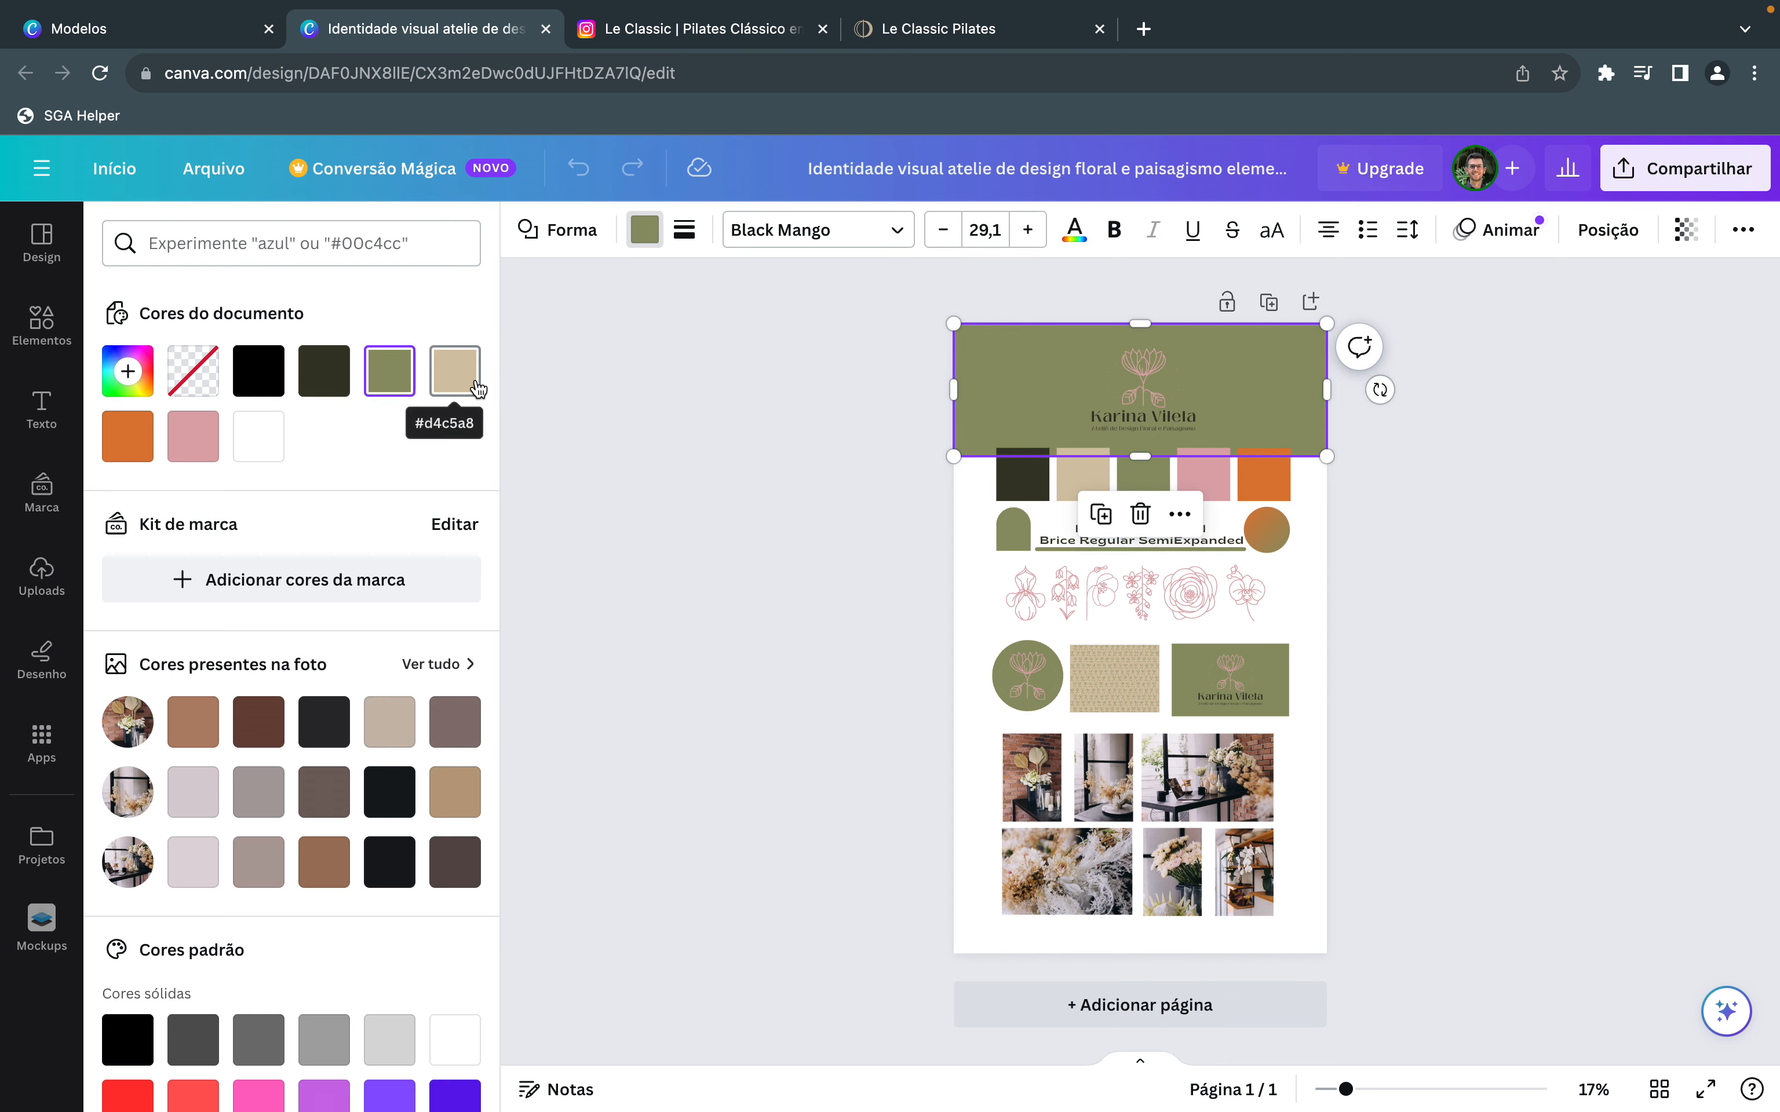
pyautogui.click(454, 377)
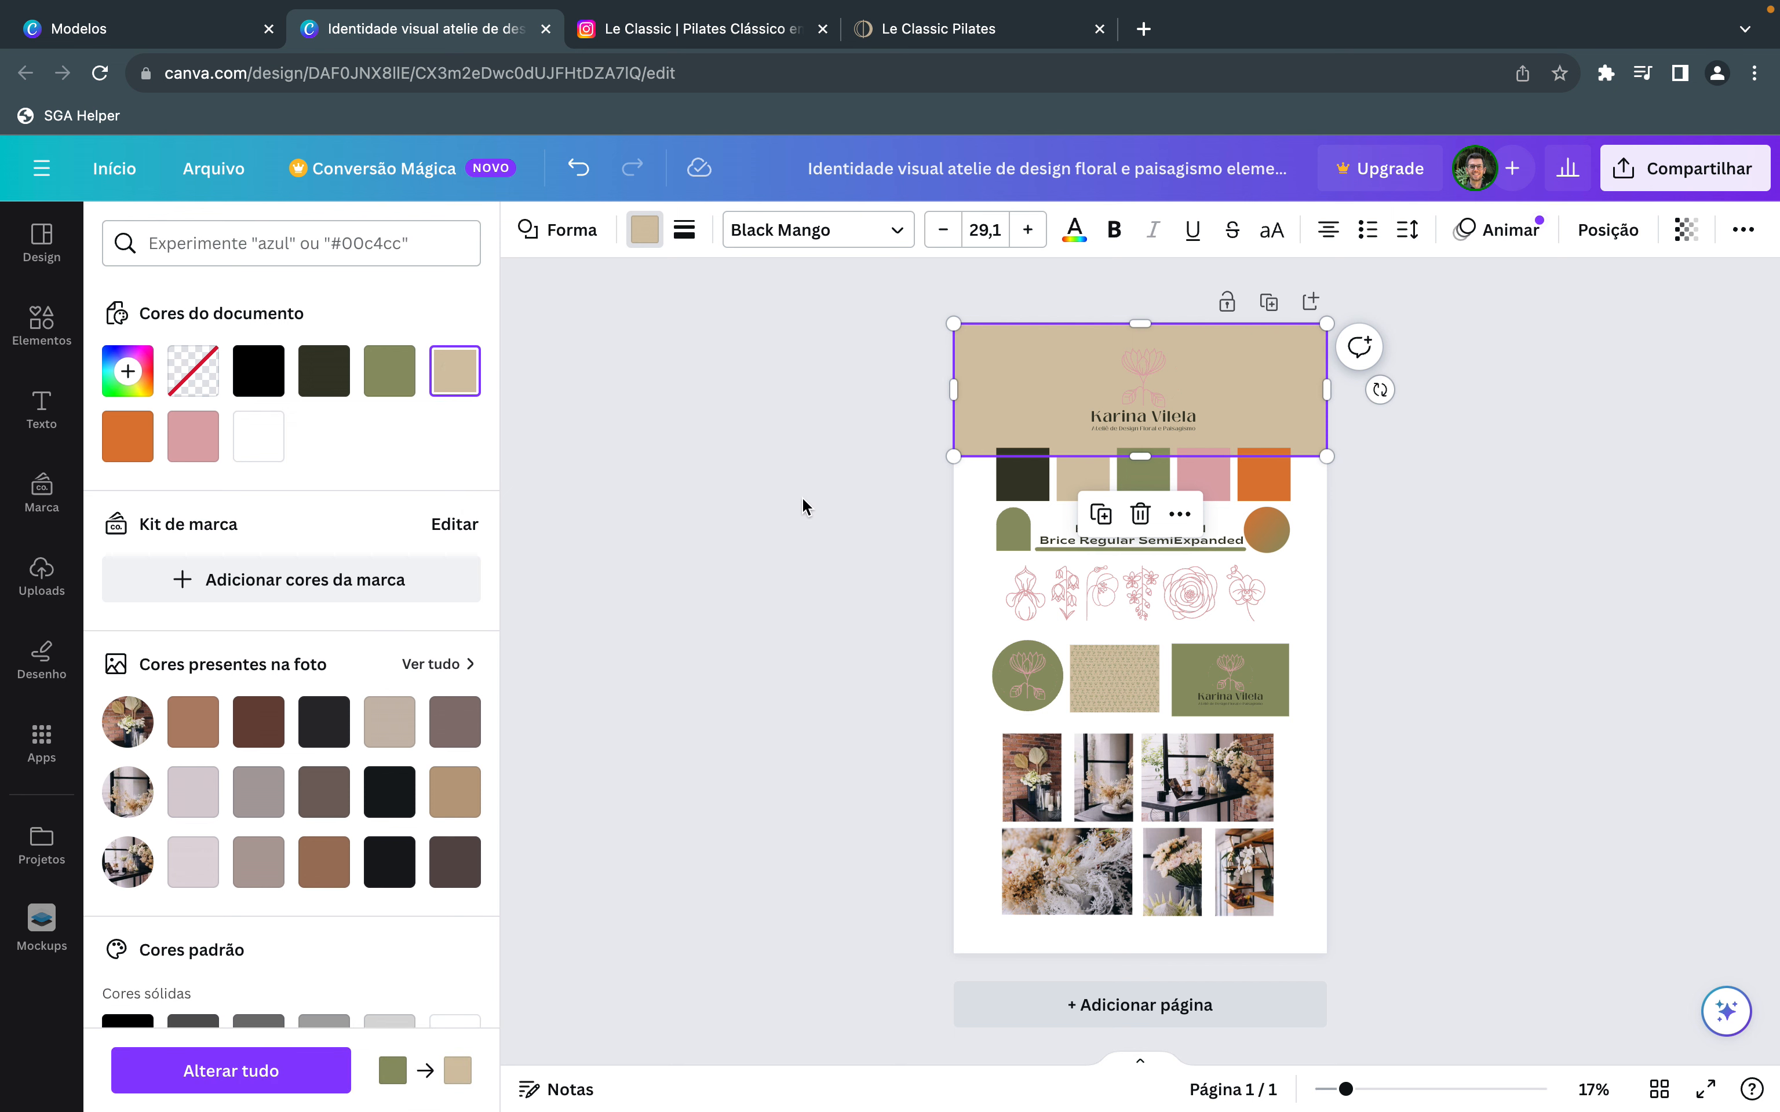
# Recolour the first square of the colour palette row with the document's black.
pyautogui.click(1029, 487)
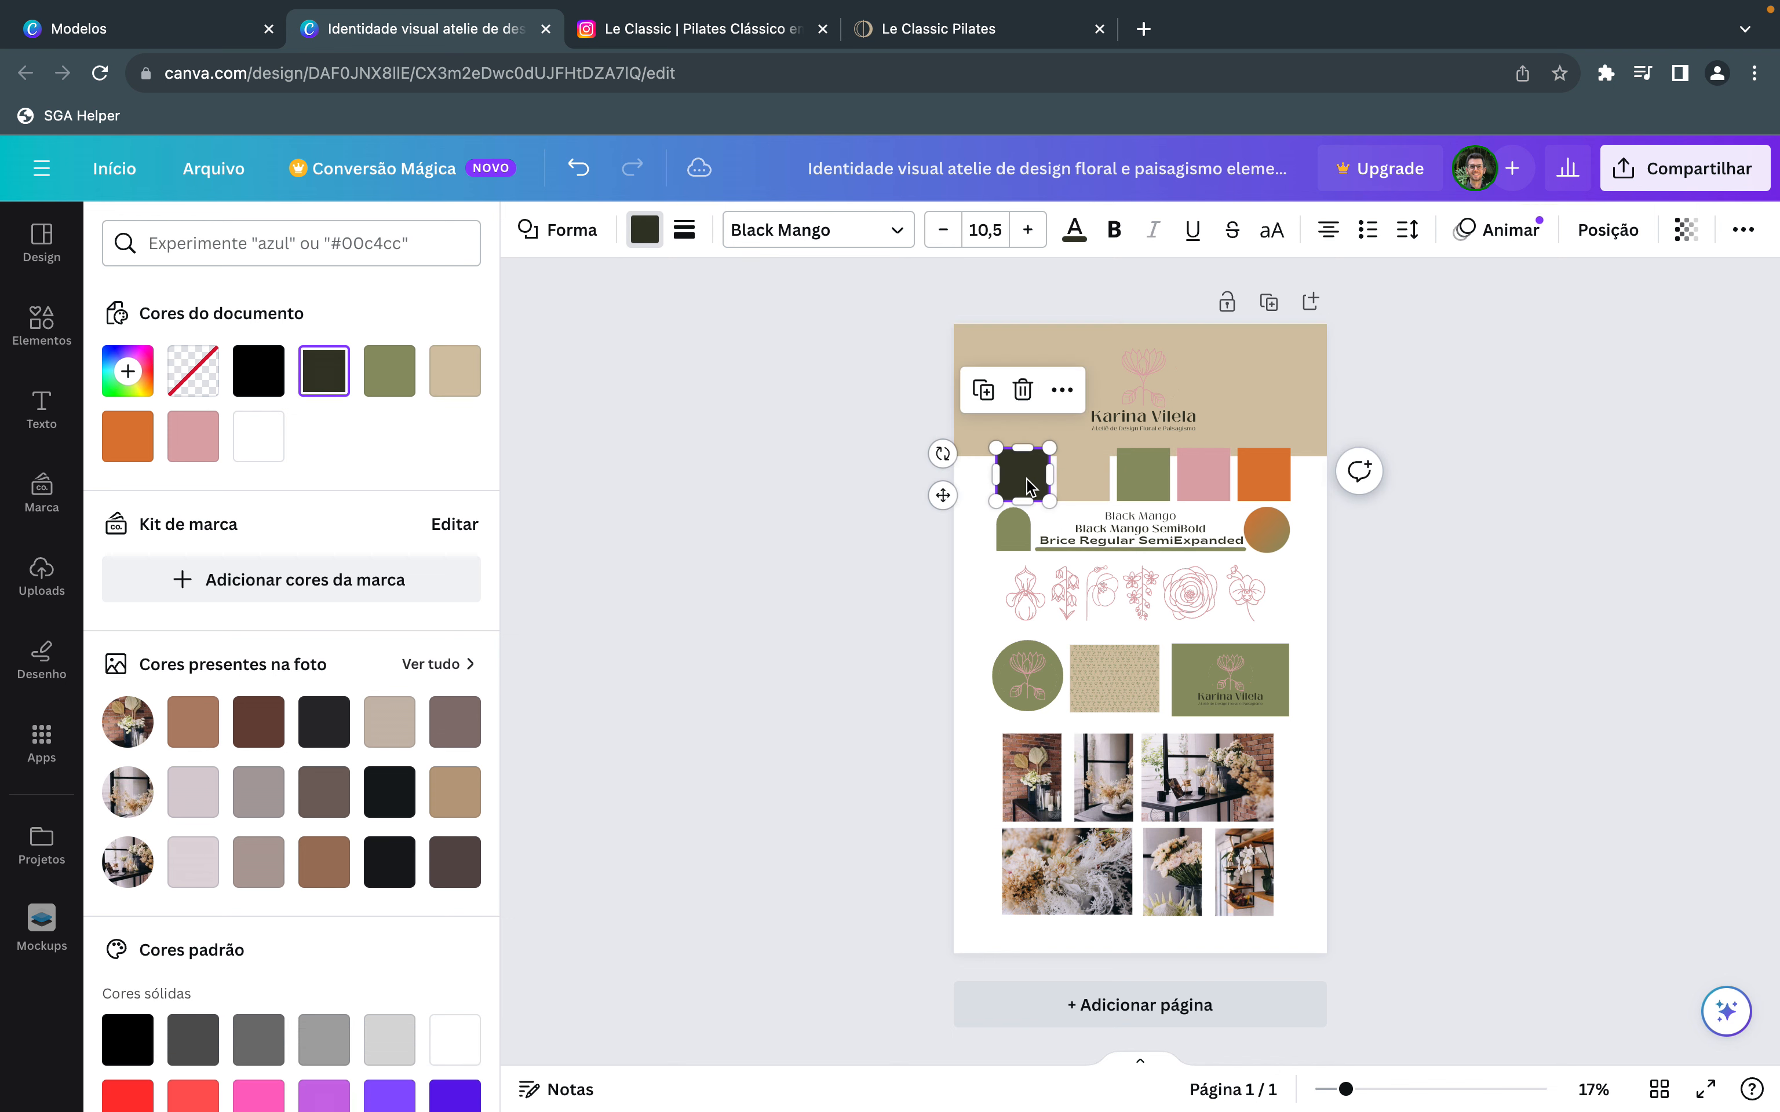
pyautogui.click(275, 381)
pyautogui.click(1082, 477)
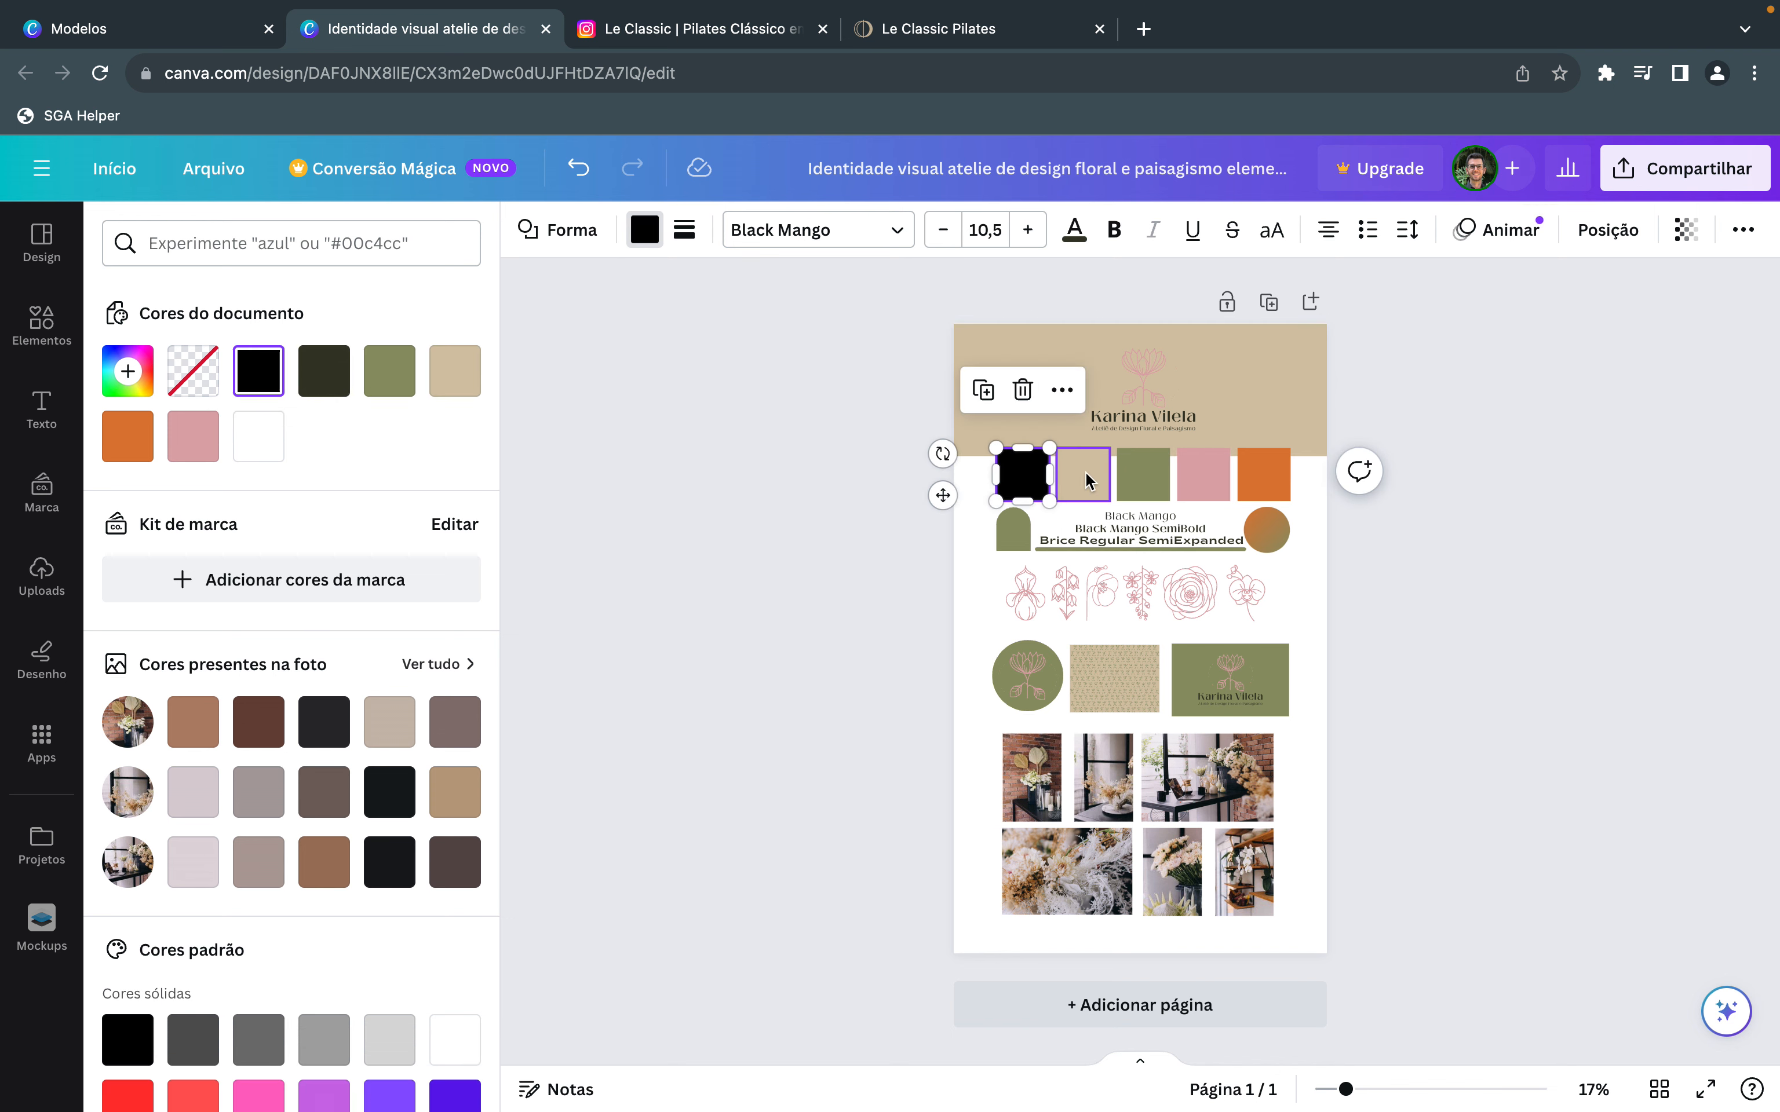
# Give the third palette square a custom solid light yellow, #E4D6A6.
pyautogui.click(1149, 483)
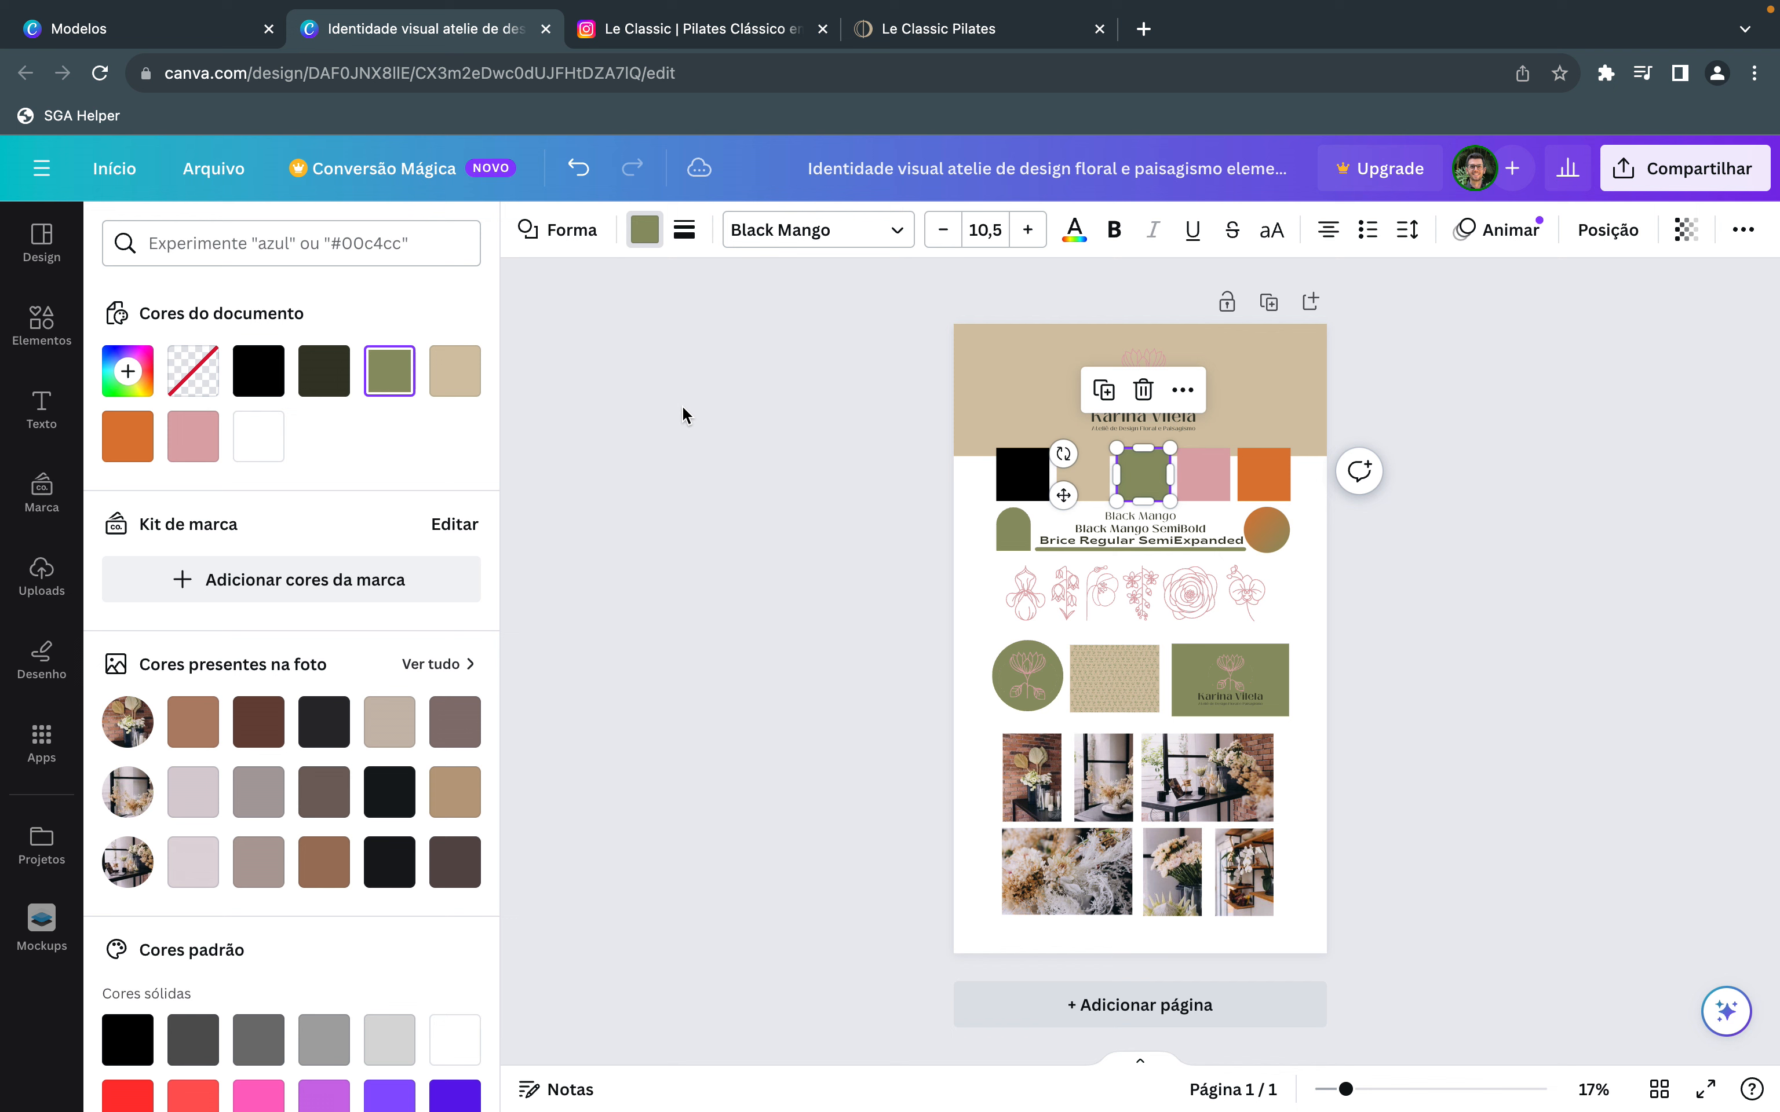
pyautogui.click(129, 373)
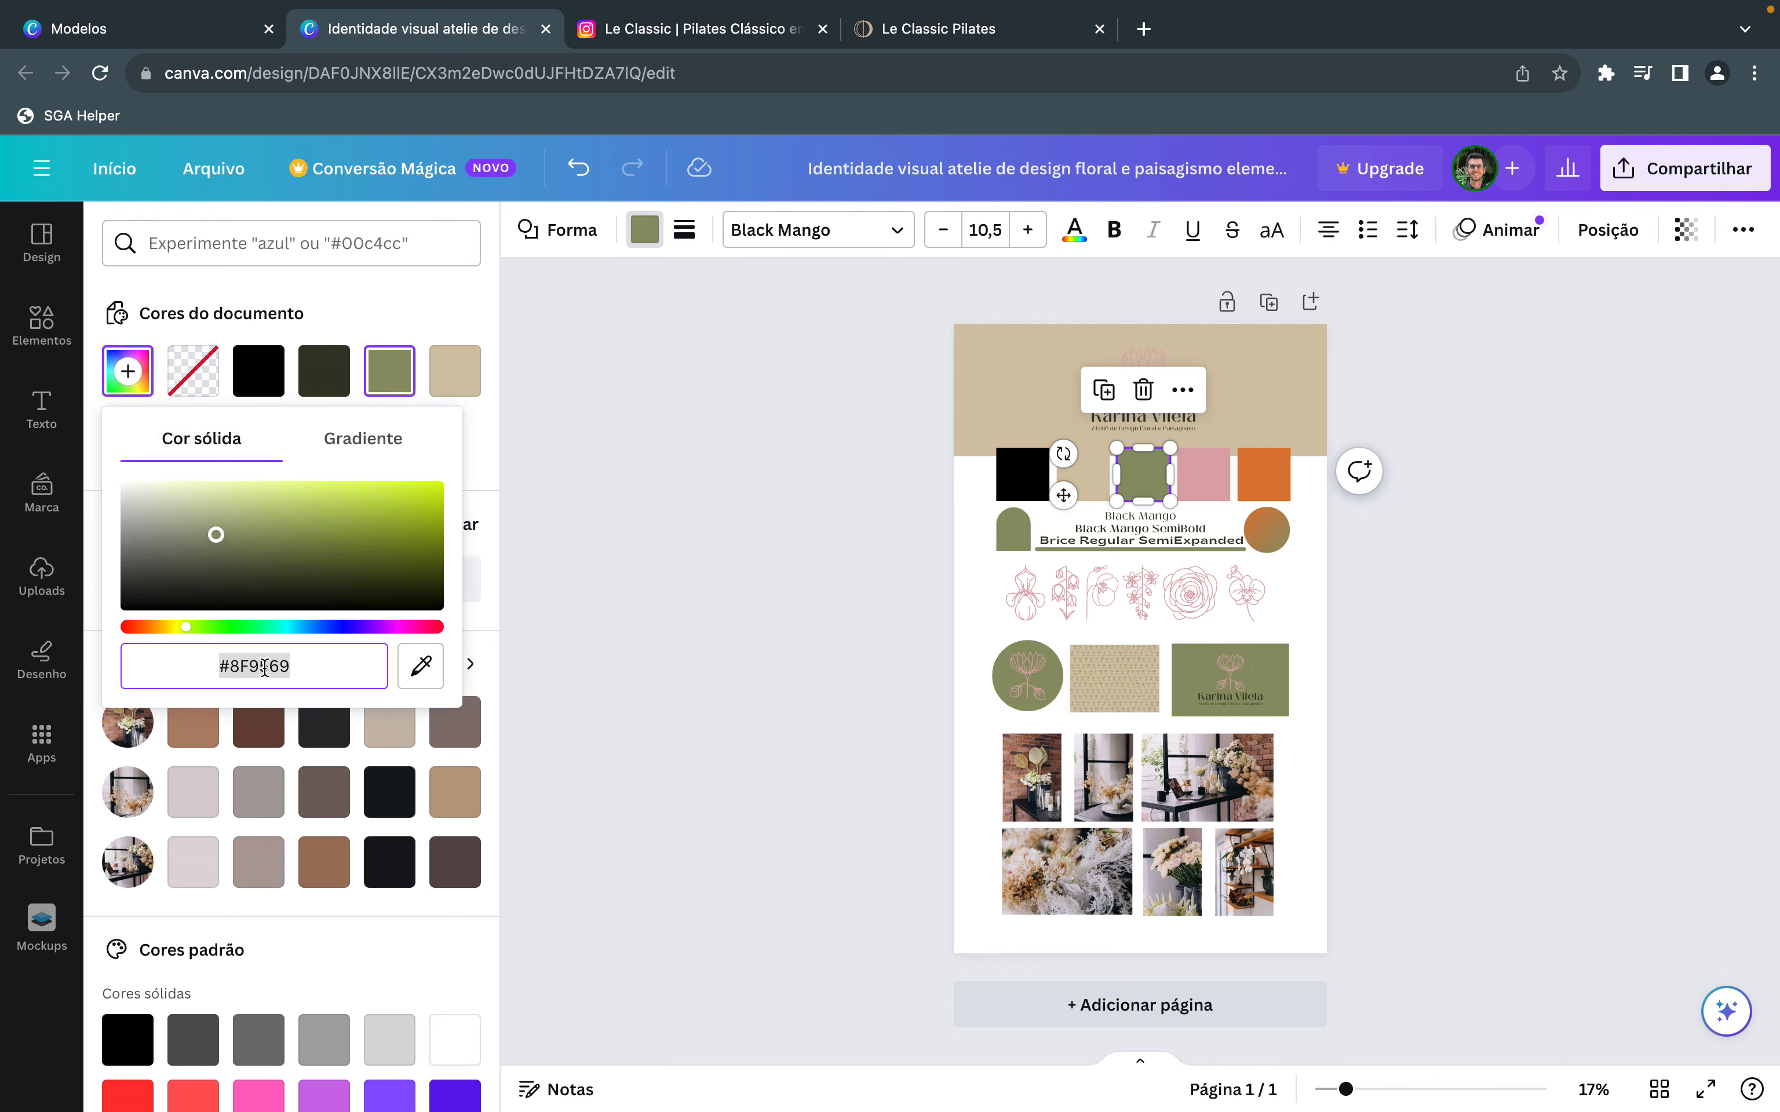
pyautogui.click(169, 632)
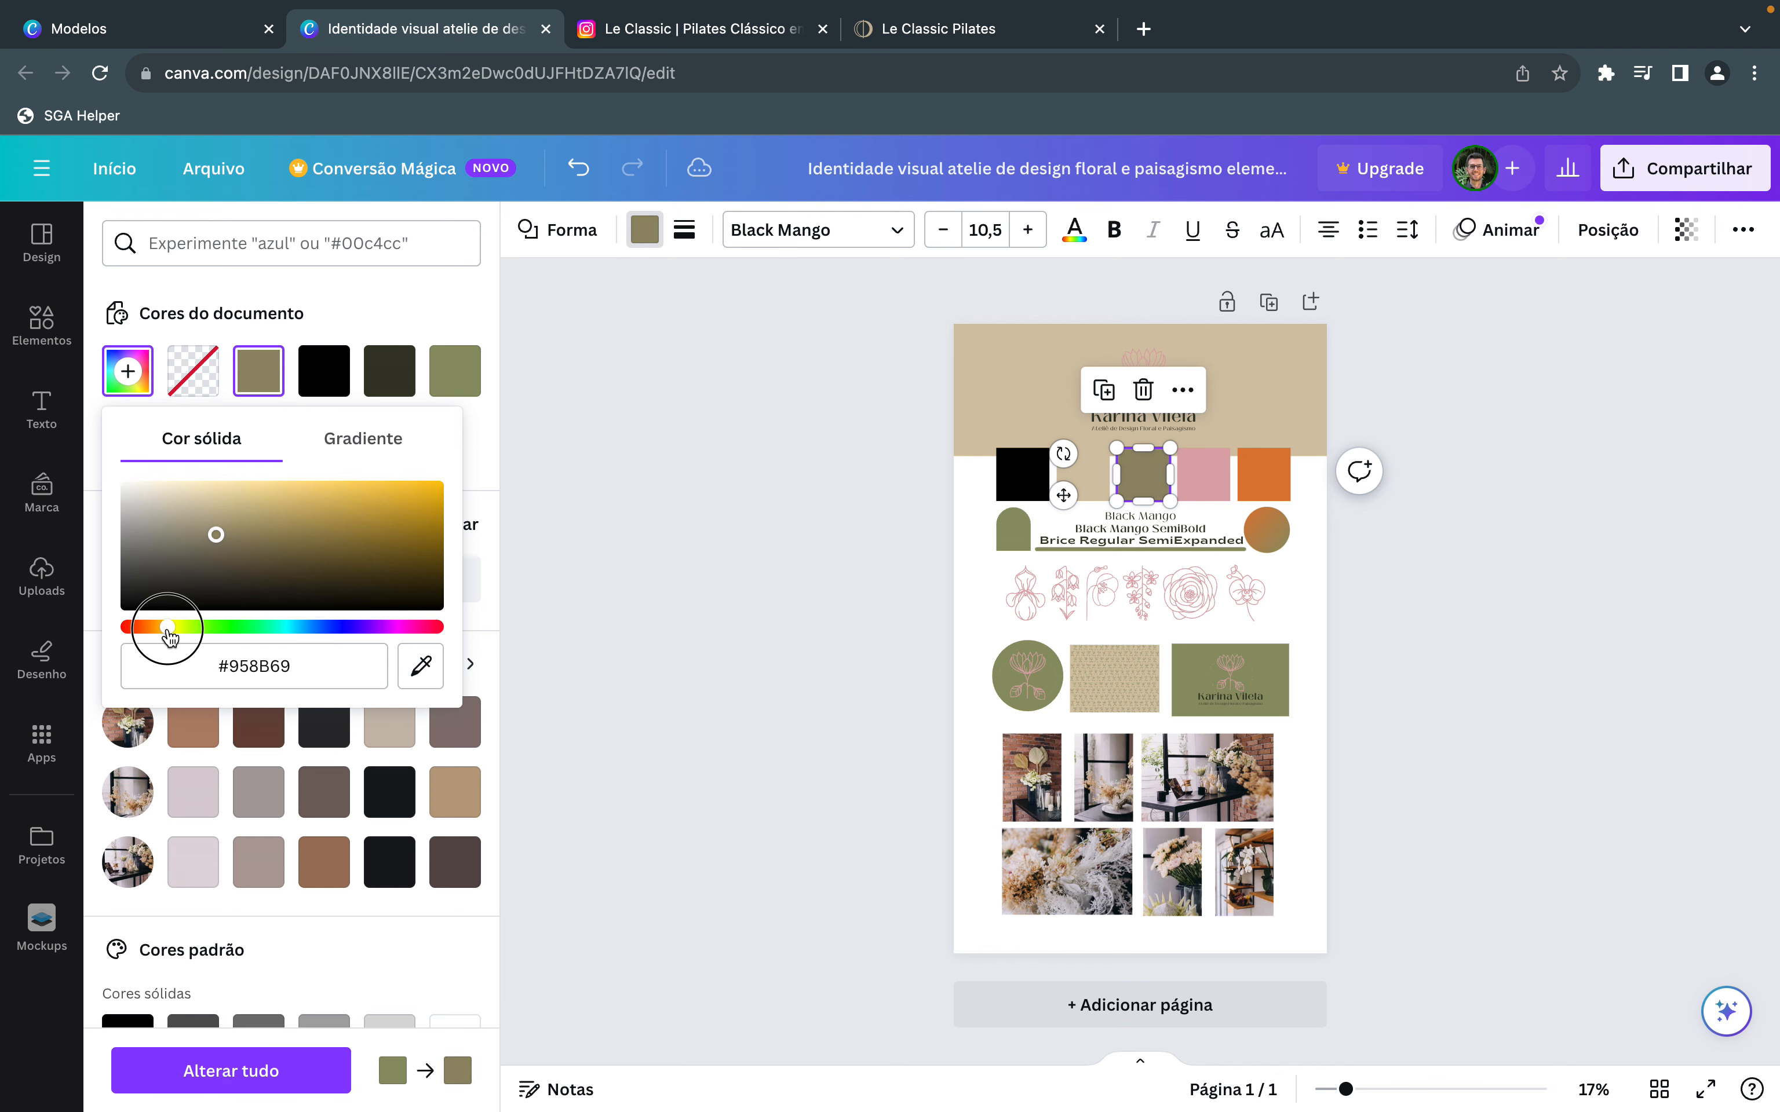
pyautogui.click(238, 507)
pyautogui.moveTo(237, 508); pyautogui.dragTo(228, 500)
pyautogui.click(208, 494)
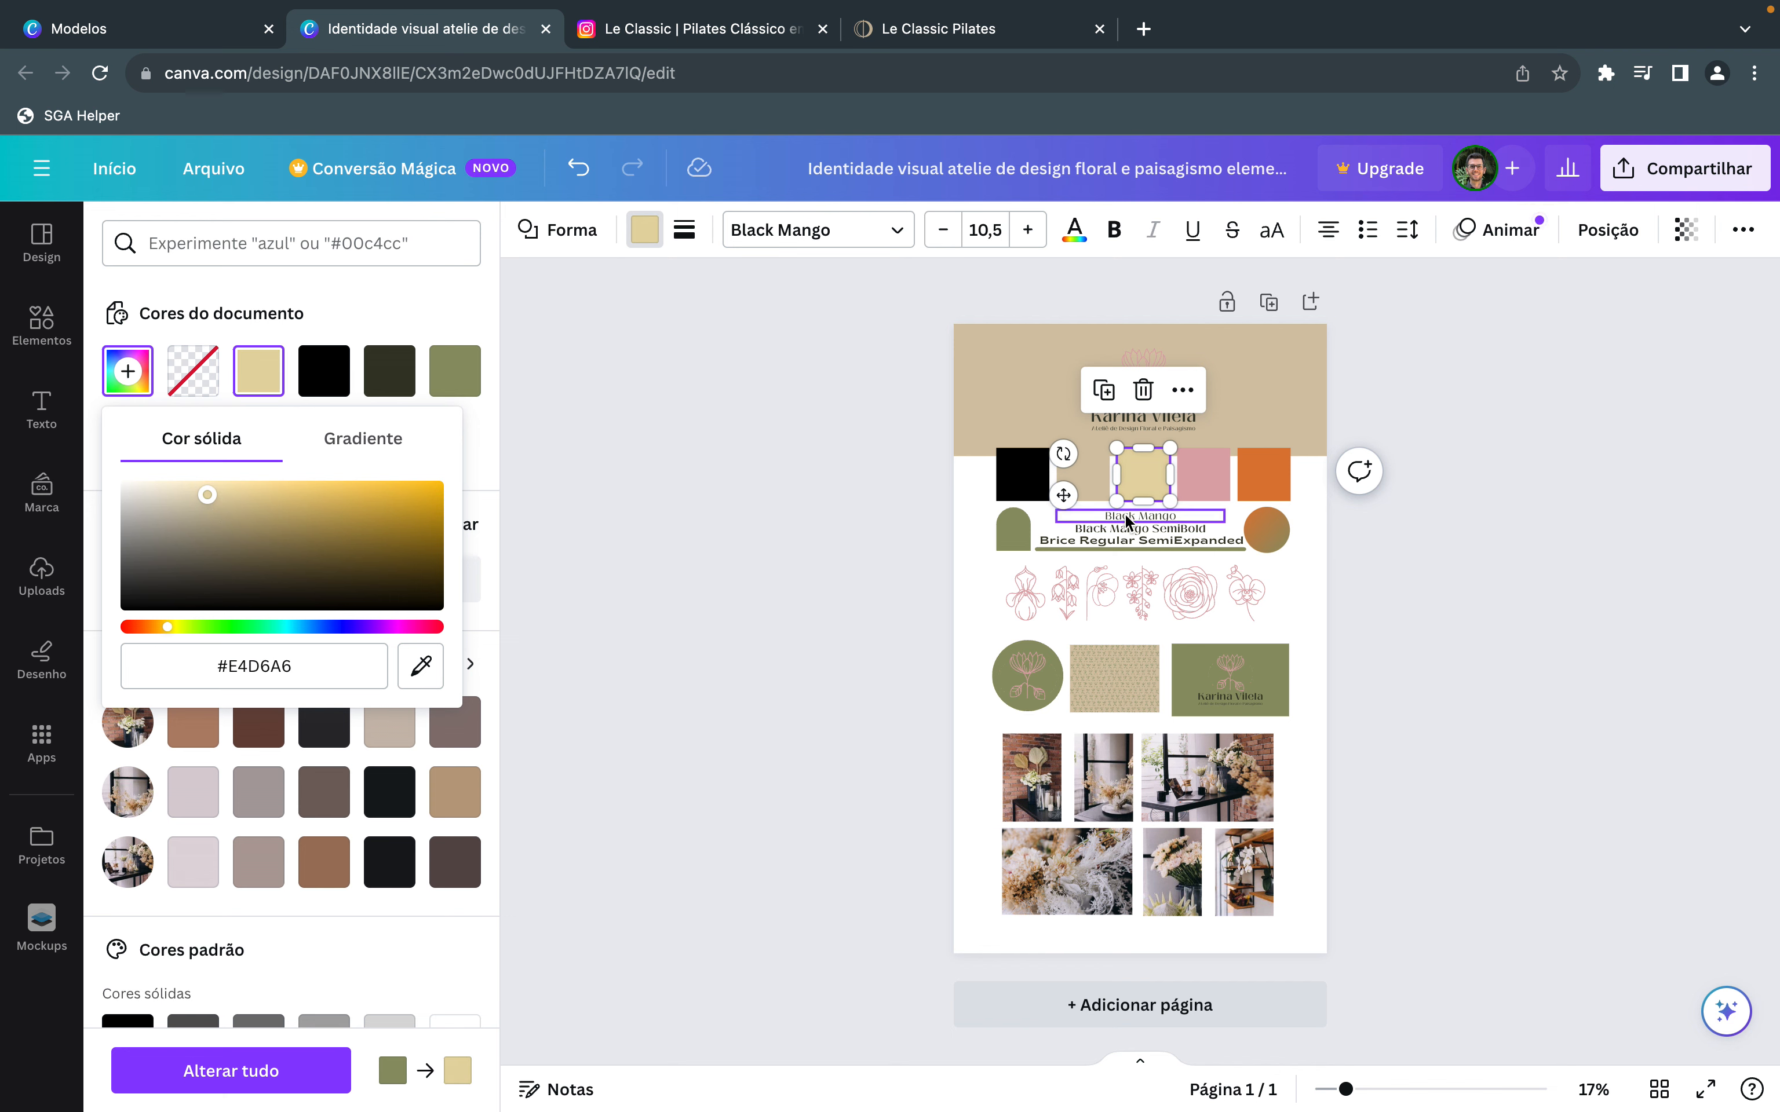
# Give the fourth palette square a custom solid light greyish blue.
pyautogui.click(1203, 474)
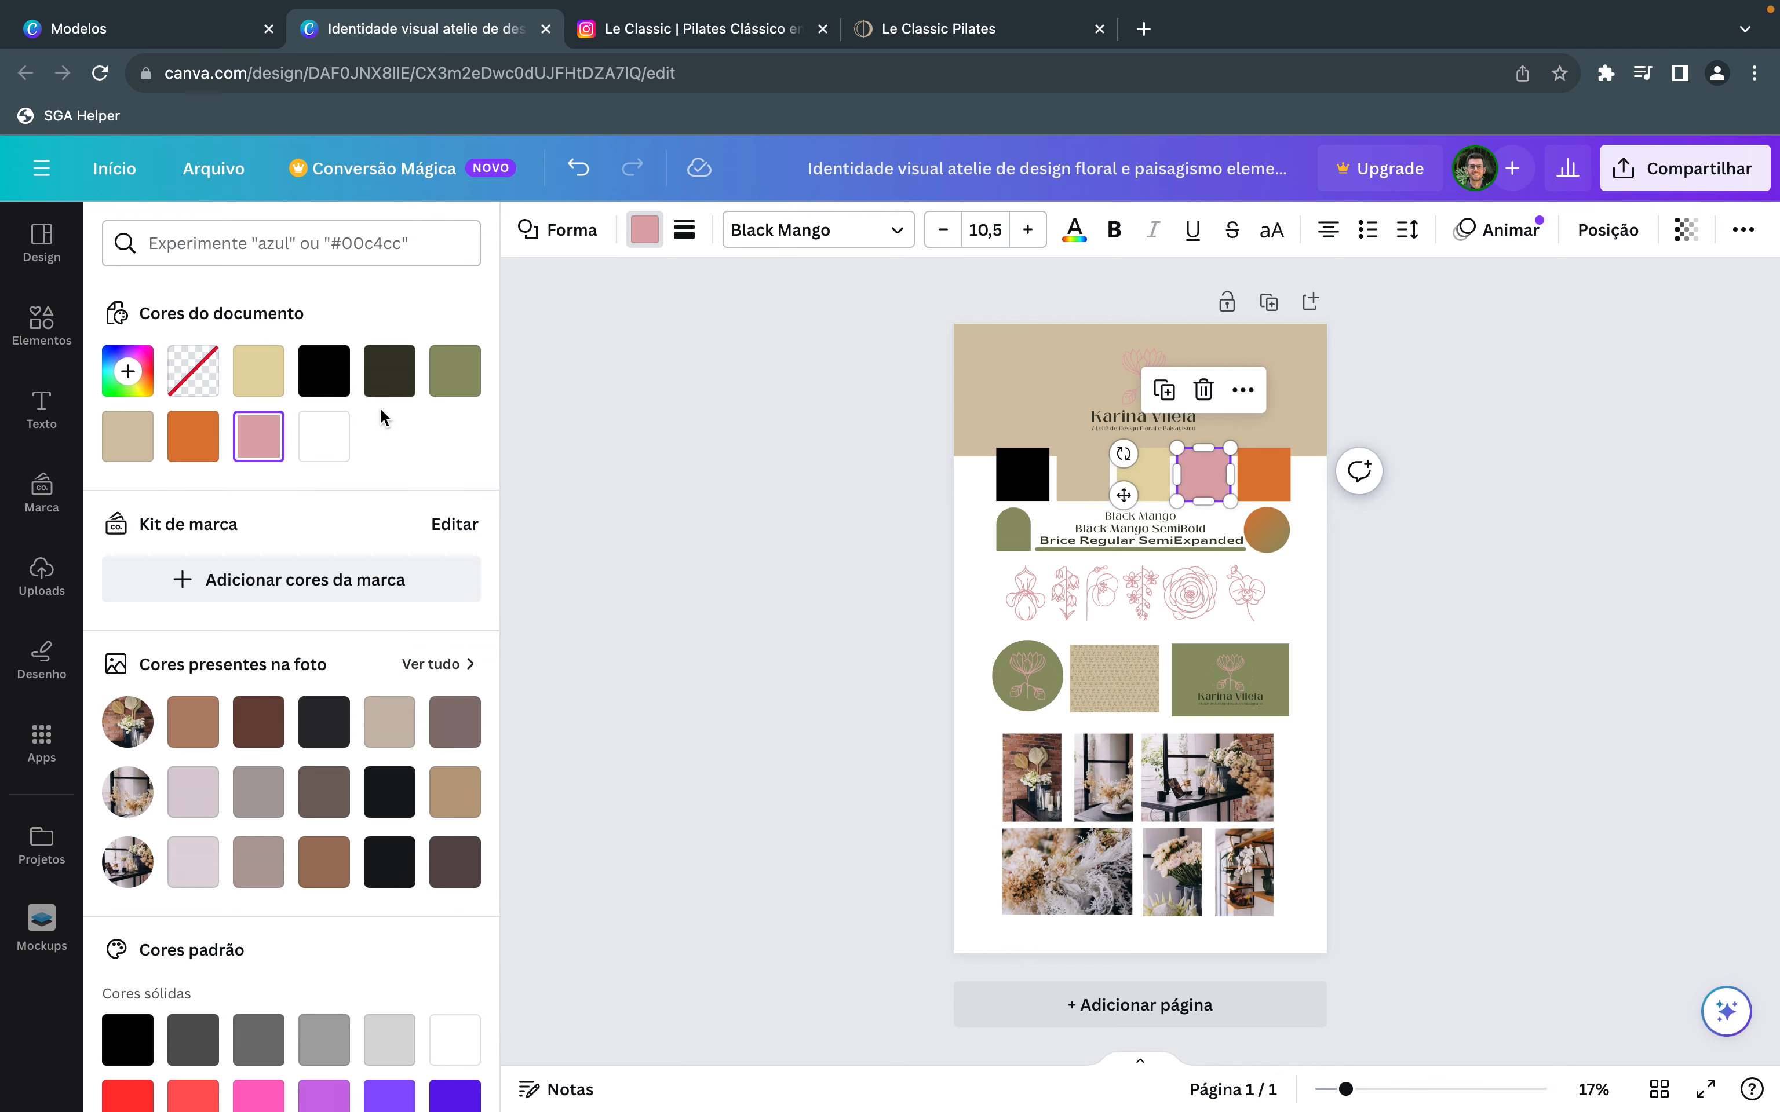
pyautogui.click(128, 371)
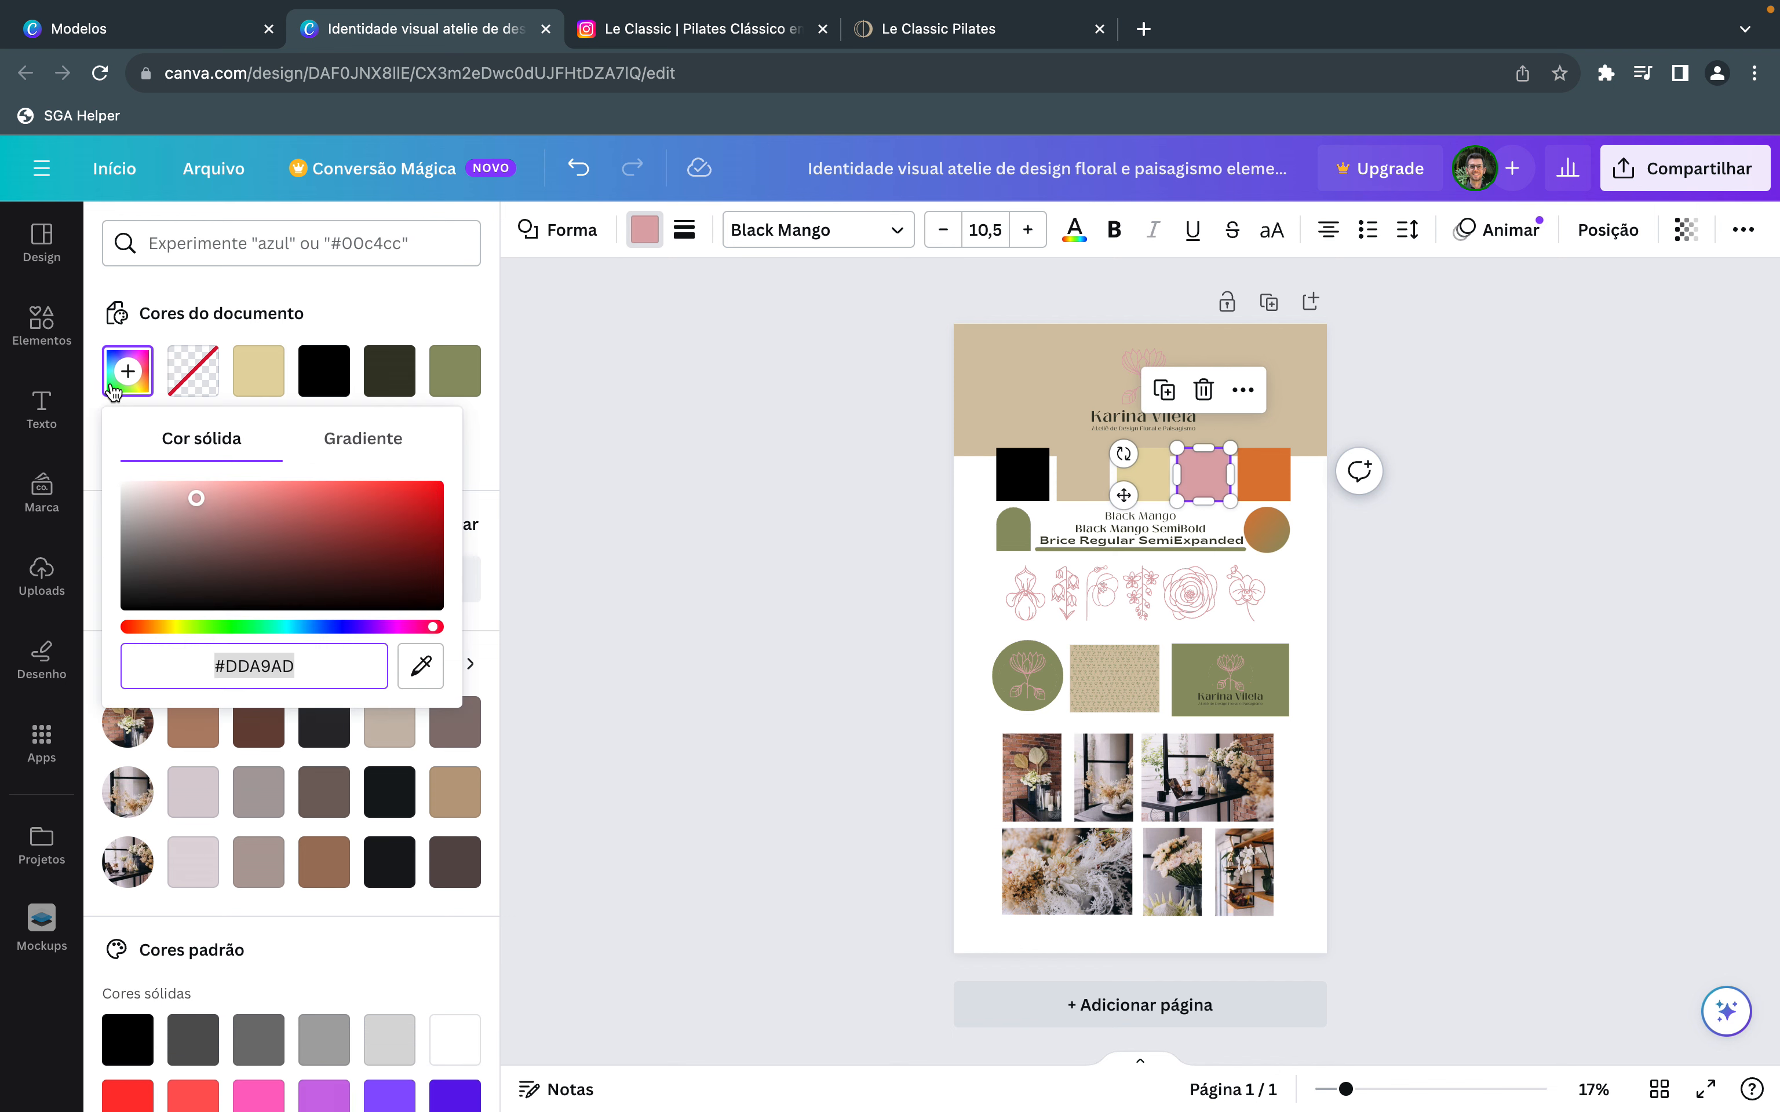
pyautogui.click(328, 631)
pyautogui.moveTo(270, 546); pyautogui.dragTo(204, 505)
pyautogui.moveTo(326, 627); pyautogui.dragTo(312, 627)
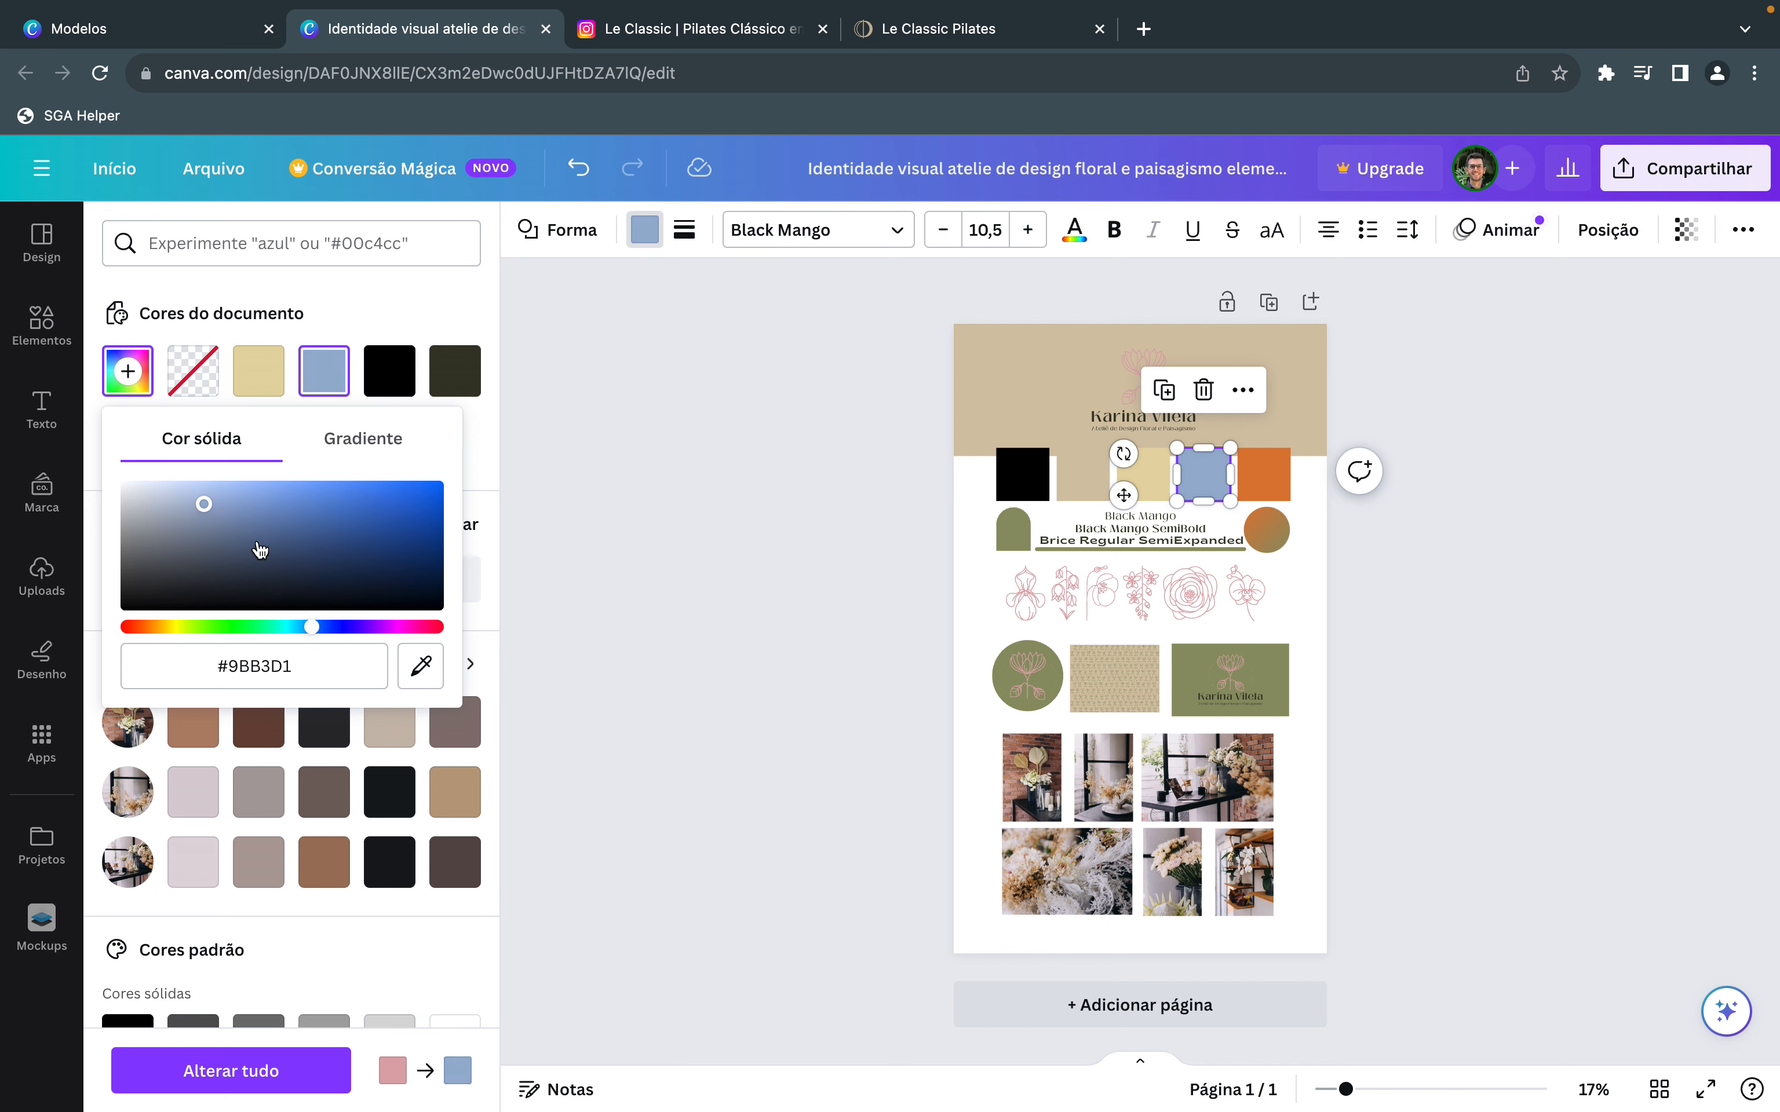
pyautogui.moveTo(204, 504); pyautogui.dragTo(200, 501)
# Give the fifth palette square a custom solid navy blue, #0D0B79, and deselect it.
pyautogui.click(1280, 488)
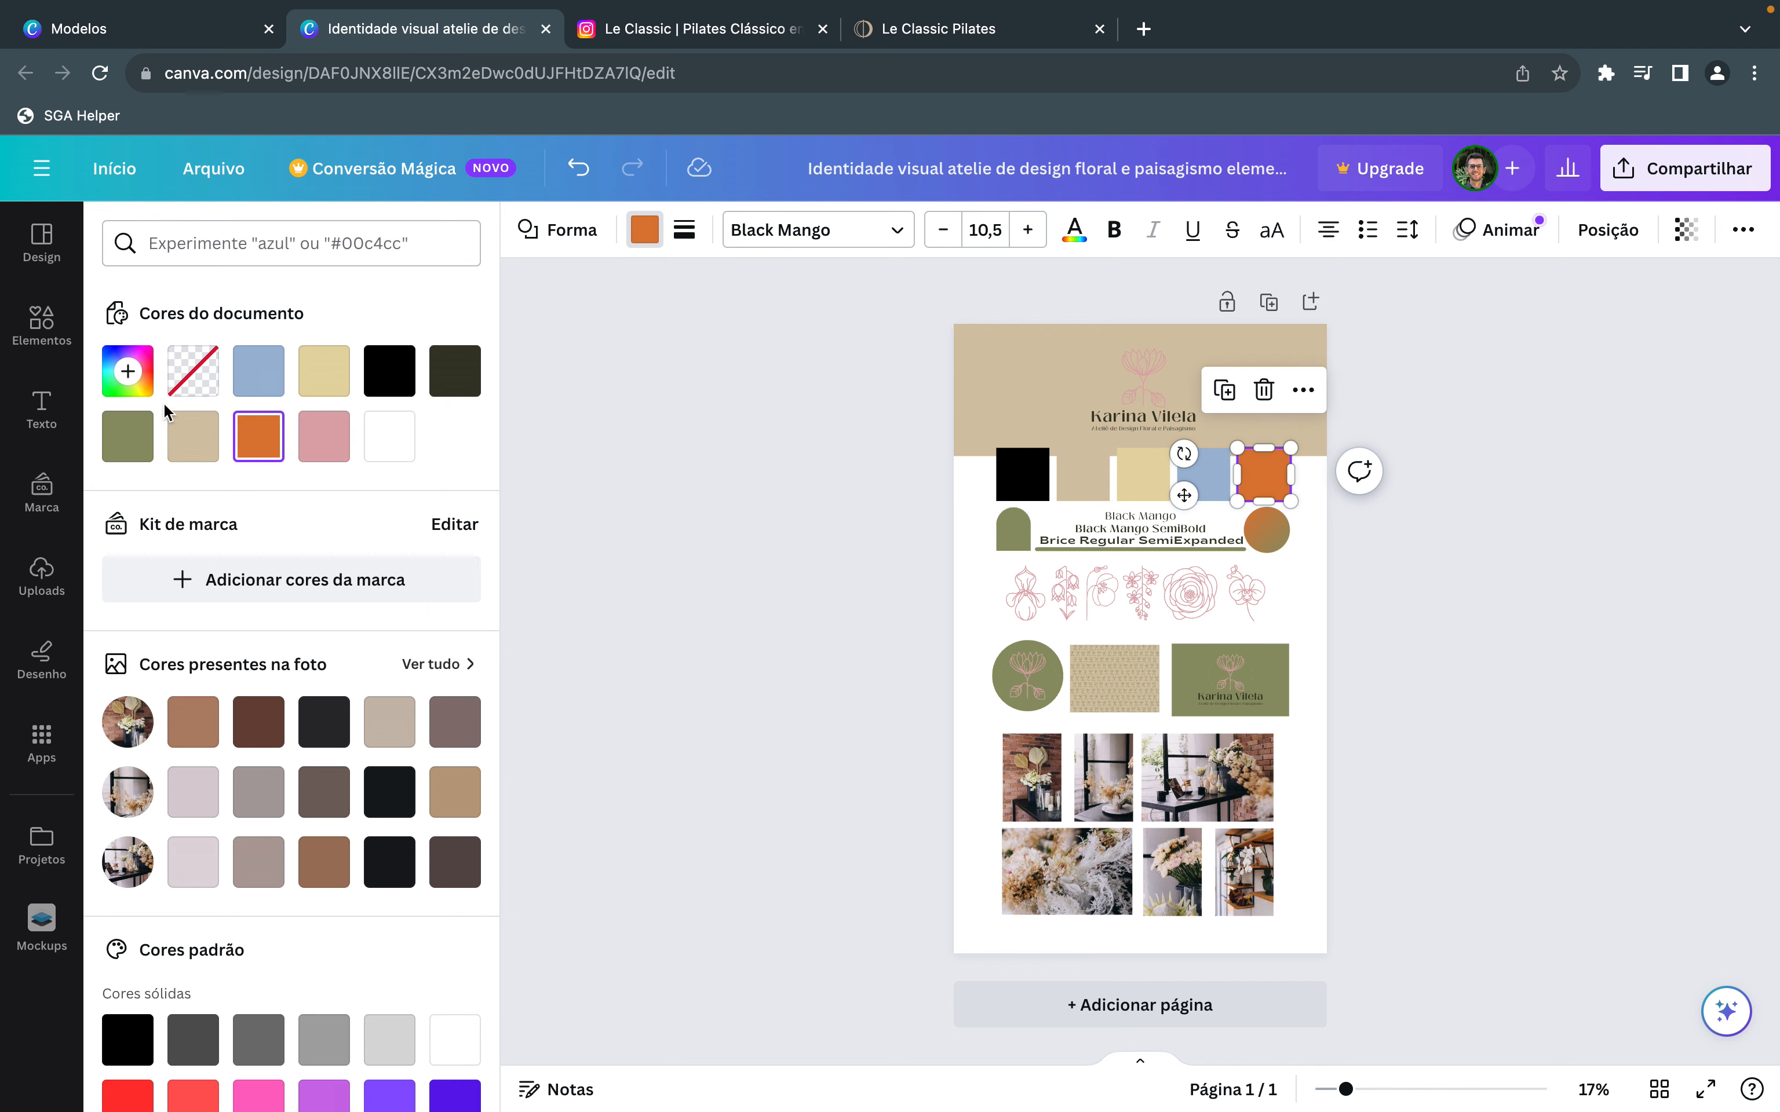
pyautogui.click(128, 369)
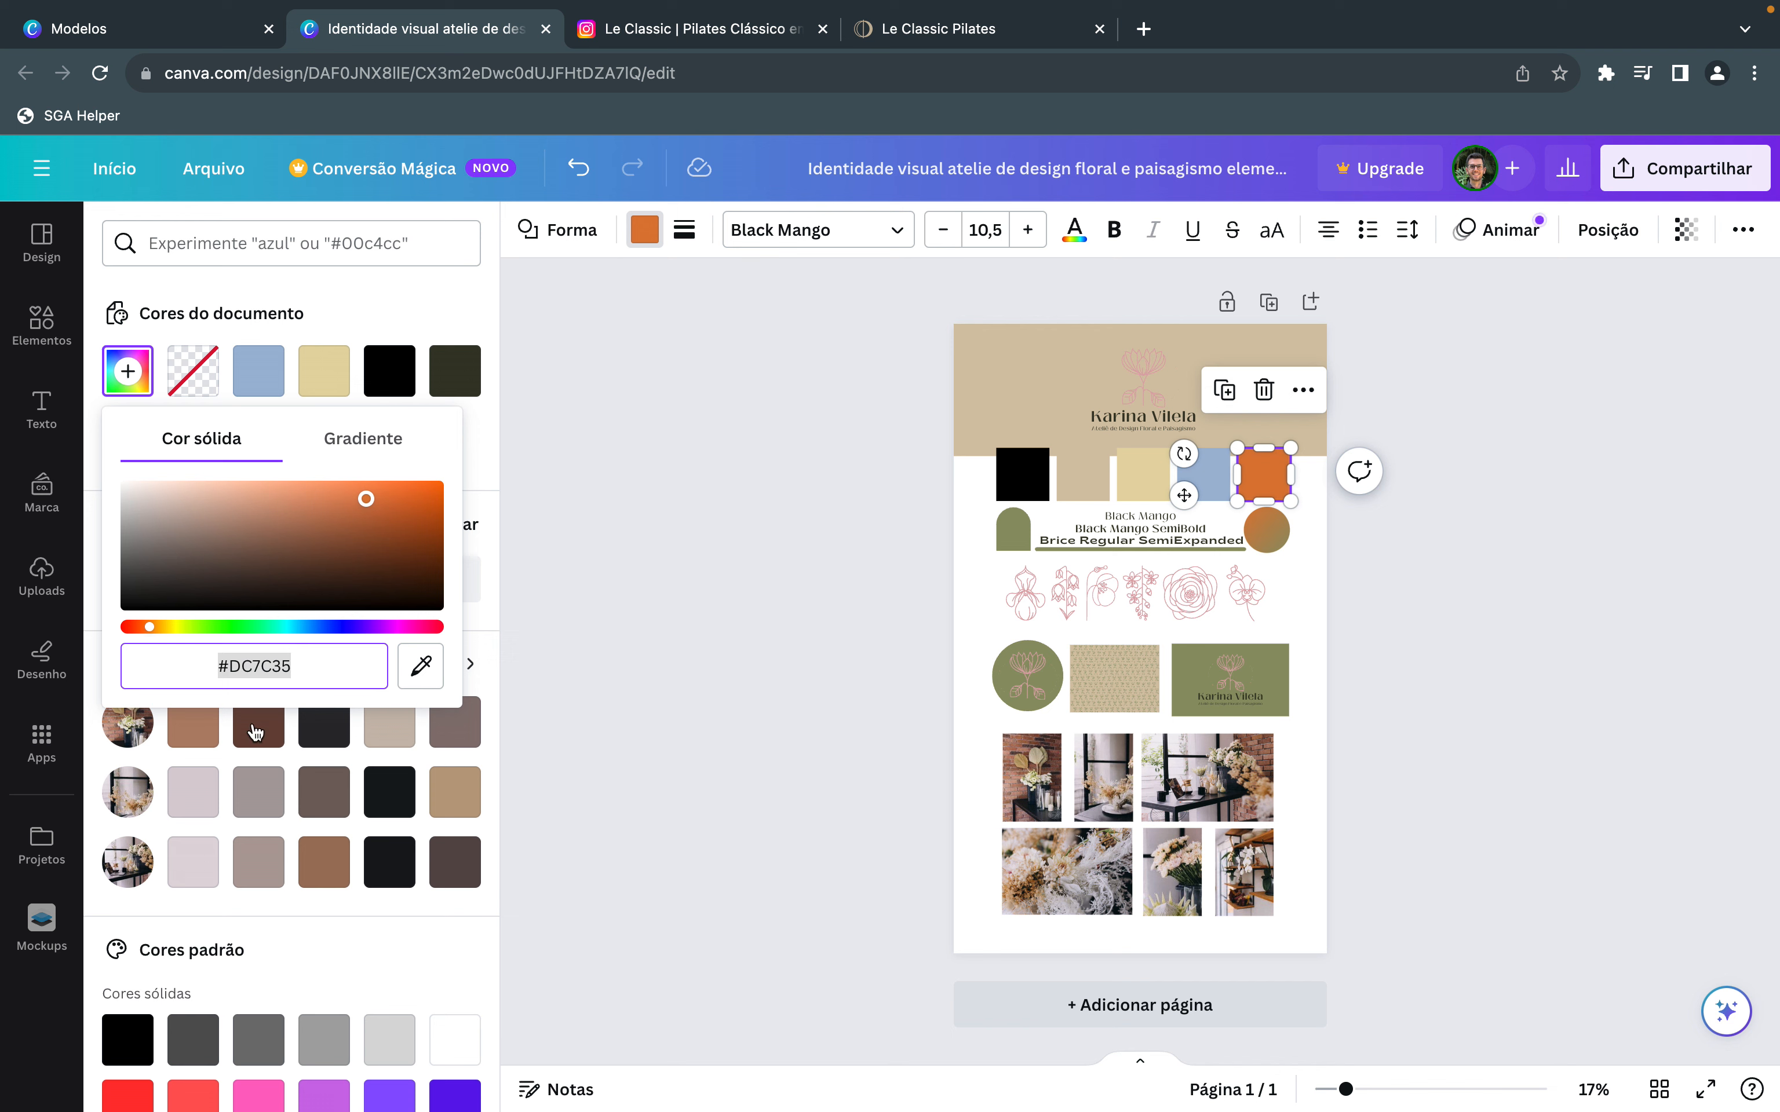
pyautogui.click(335, 627)
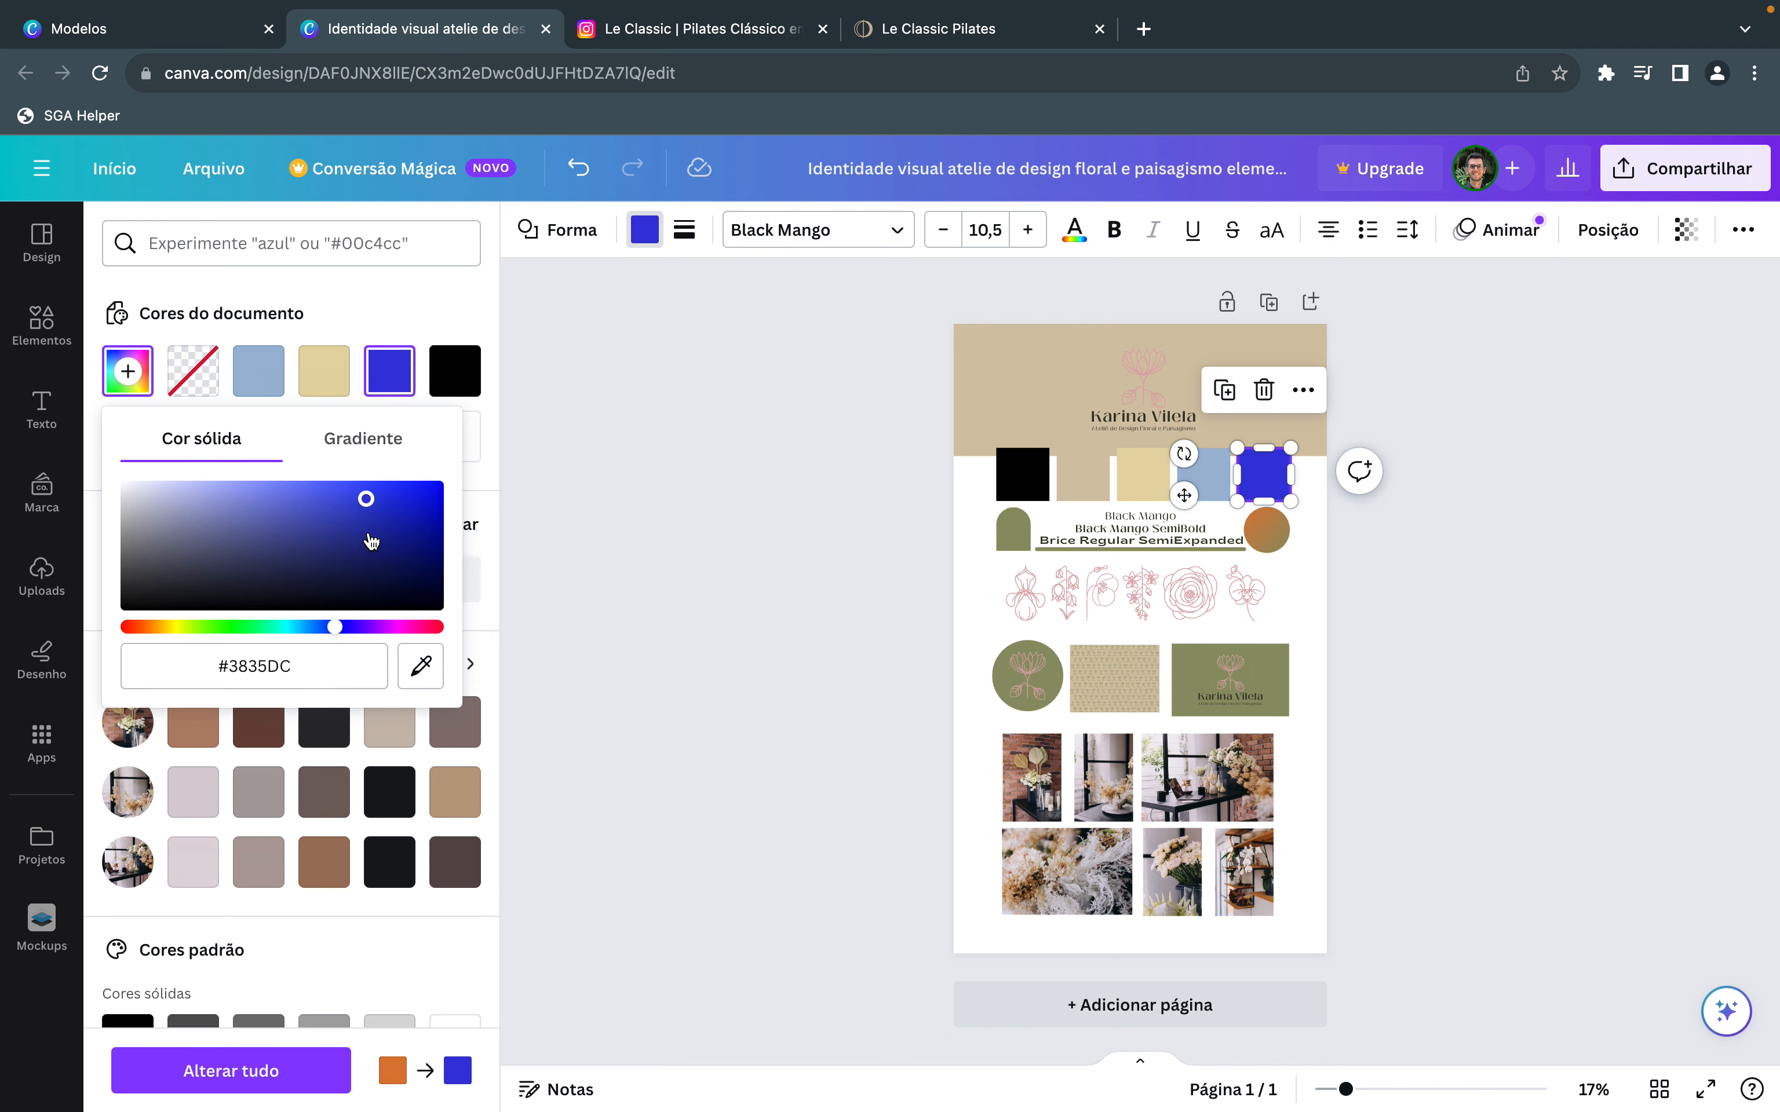
pyautogui.click(413, 551)
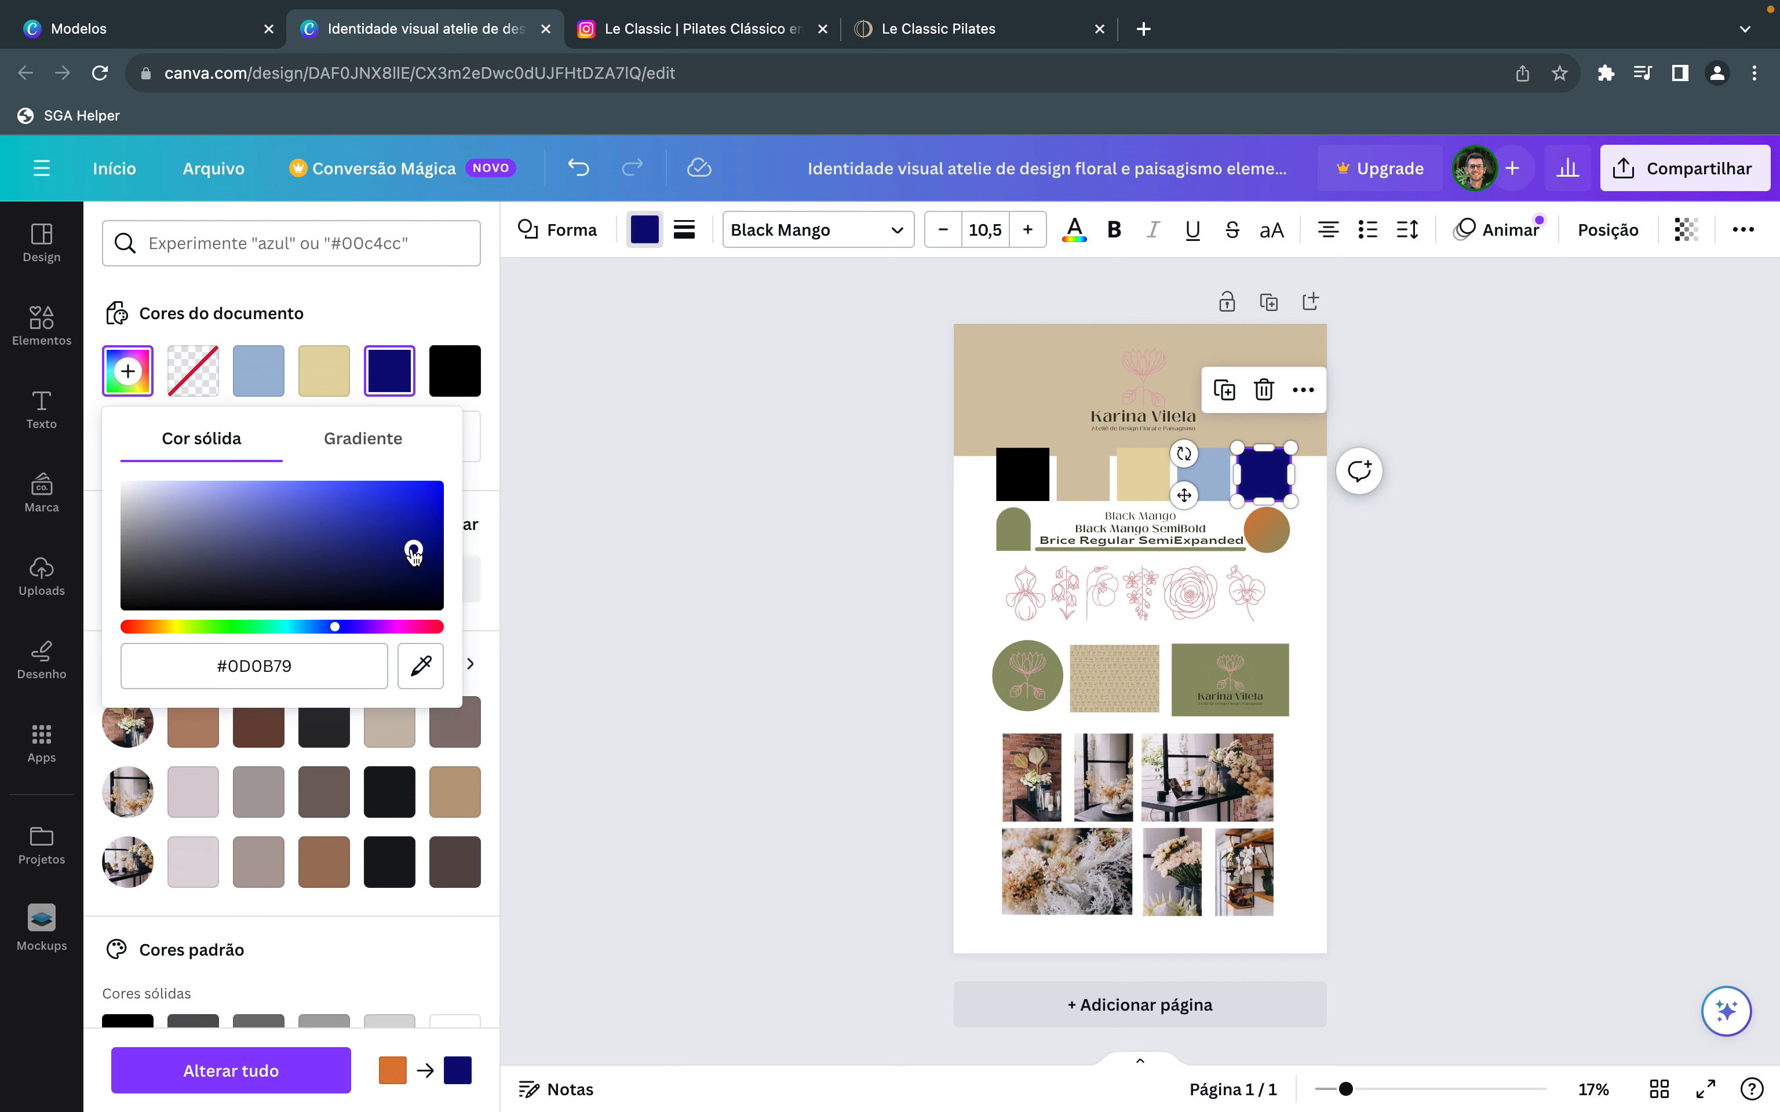
pyautogui.click(790, 536)
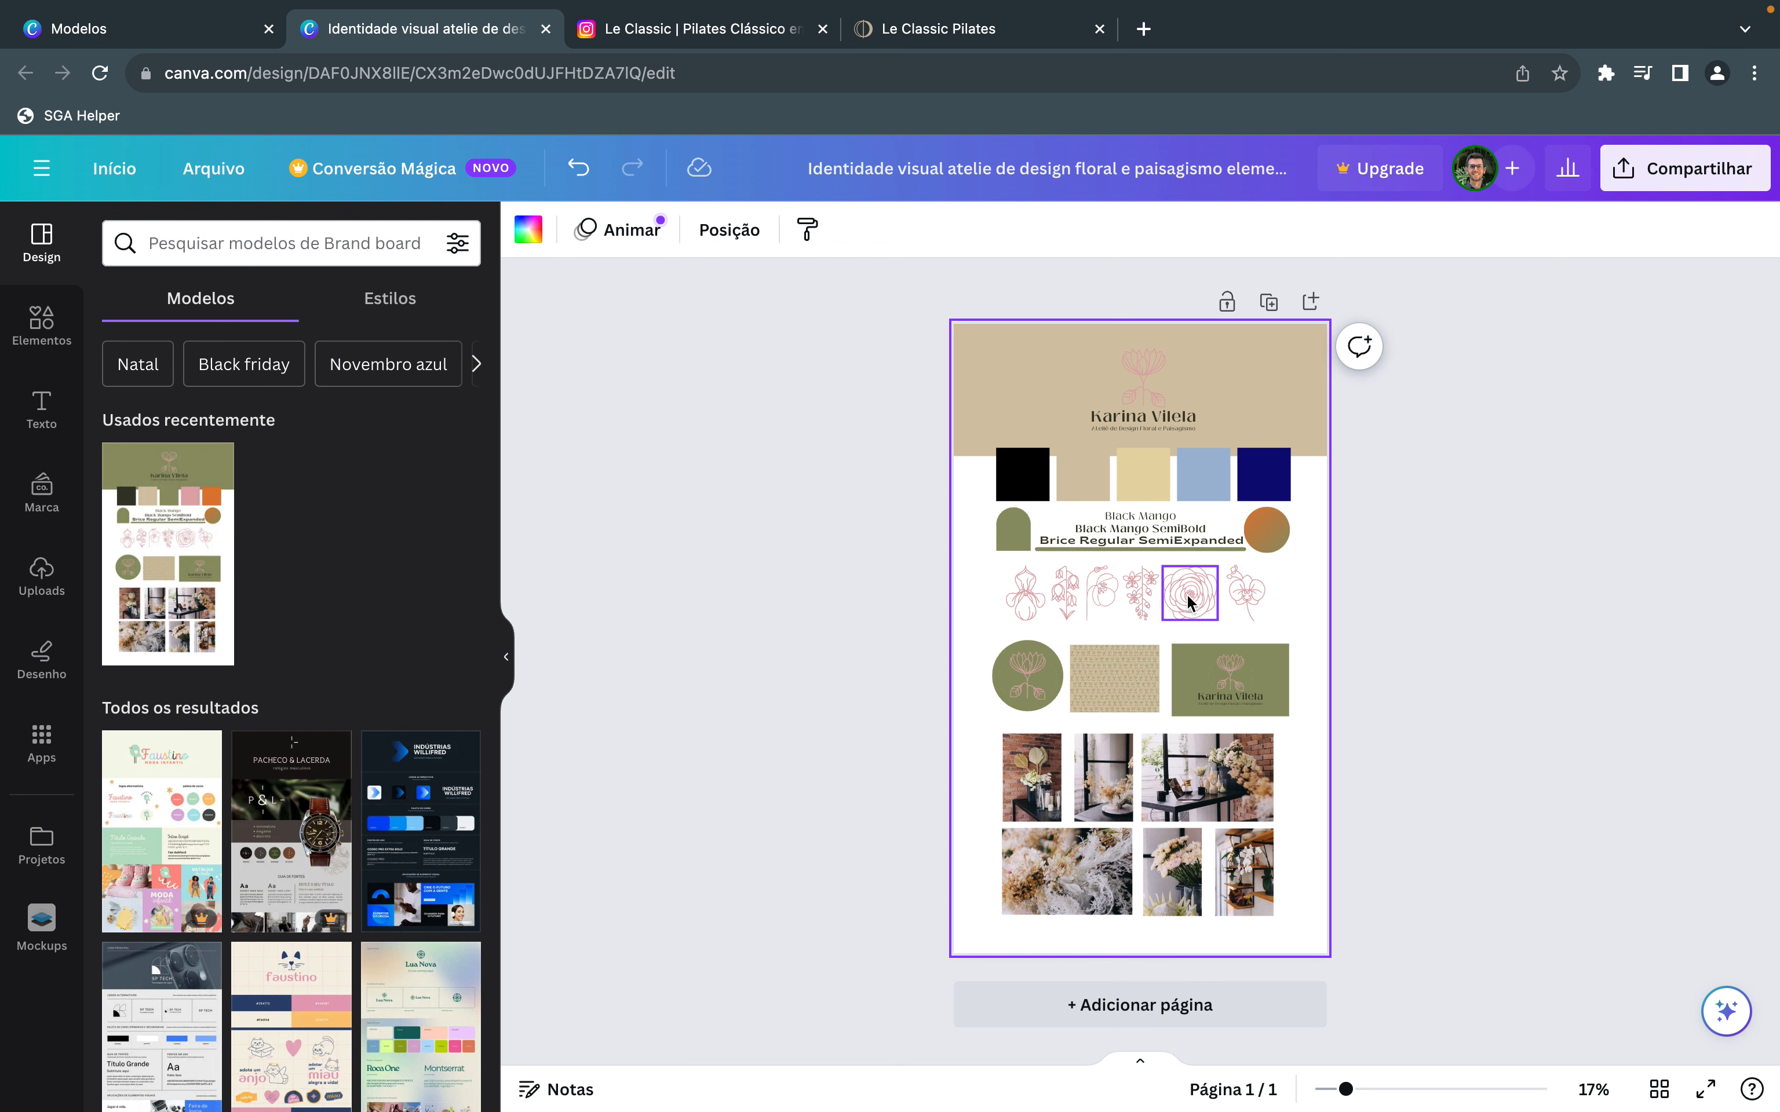
# Delete the whole row of flower line illustrations beneath the font names on the brand board.
pyautogui.moveTo(1296, 592); pyautogui.dragTo(984, 595)
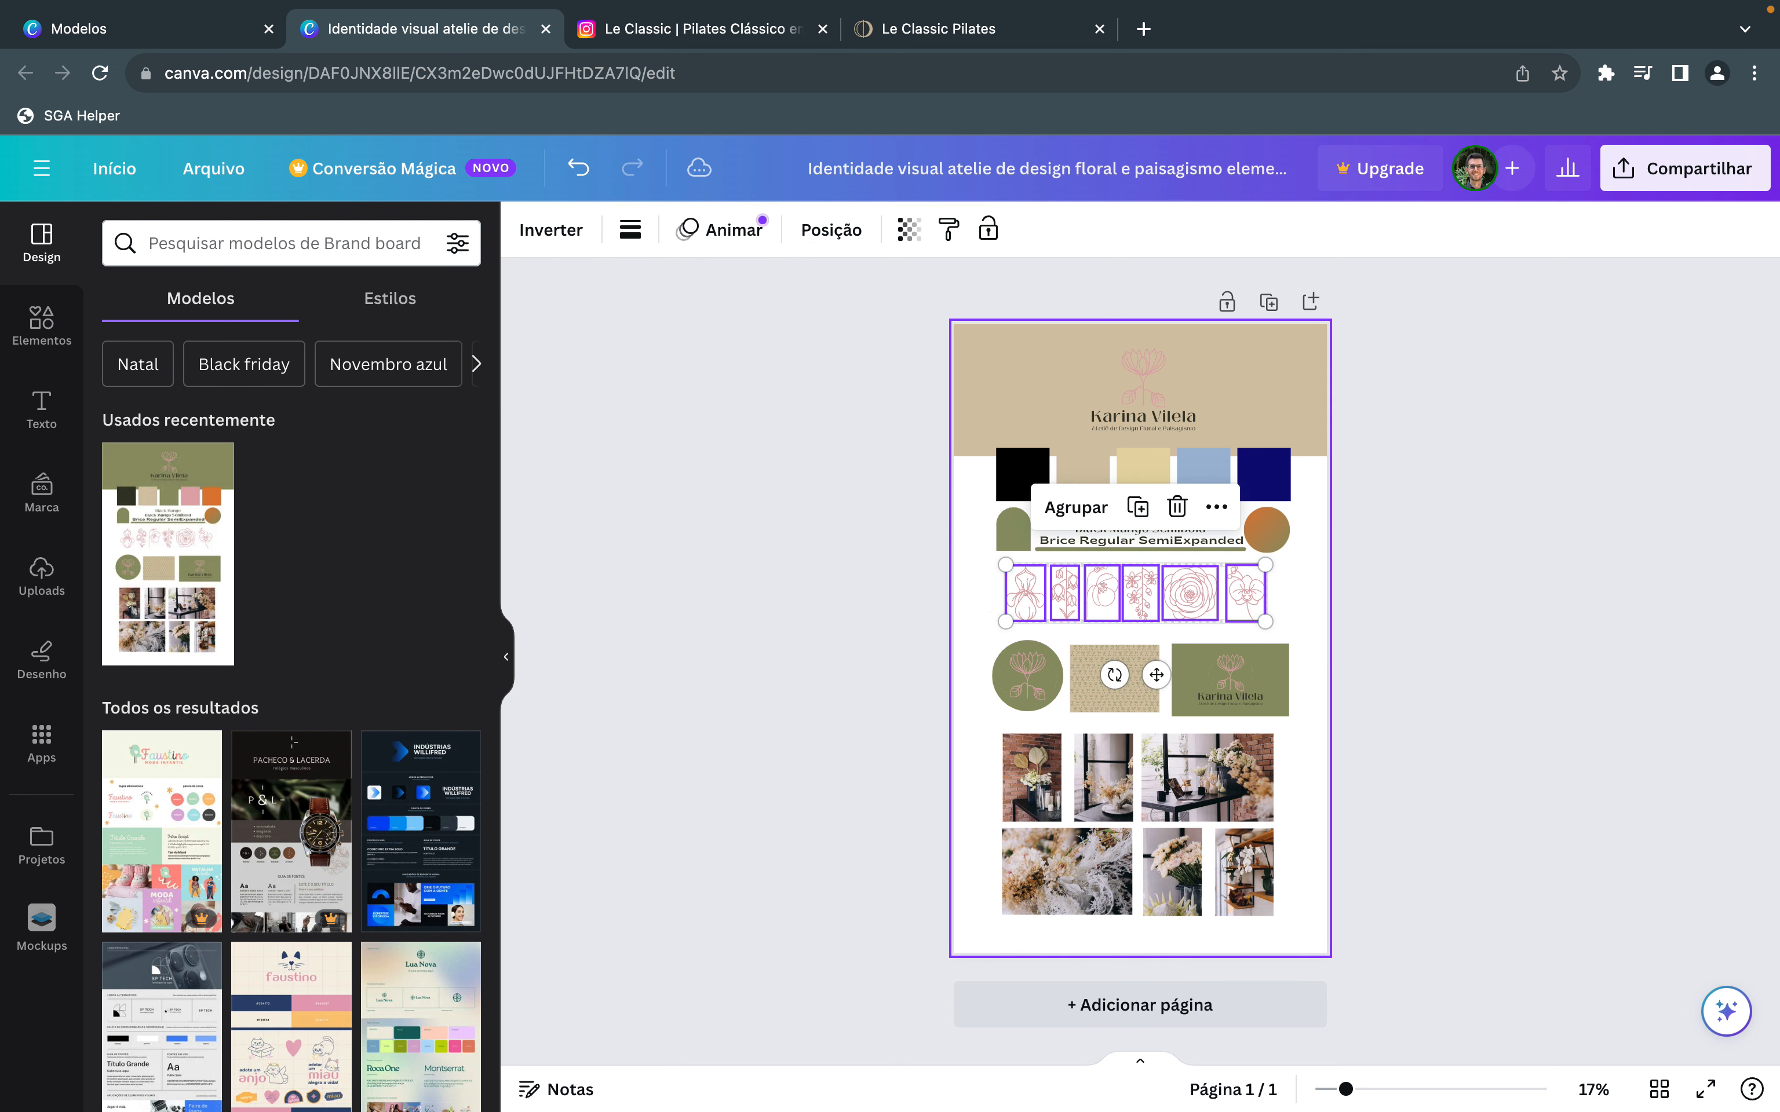
pyautogui.press('Delete')
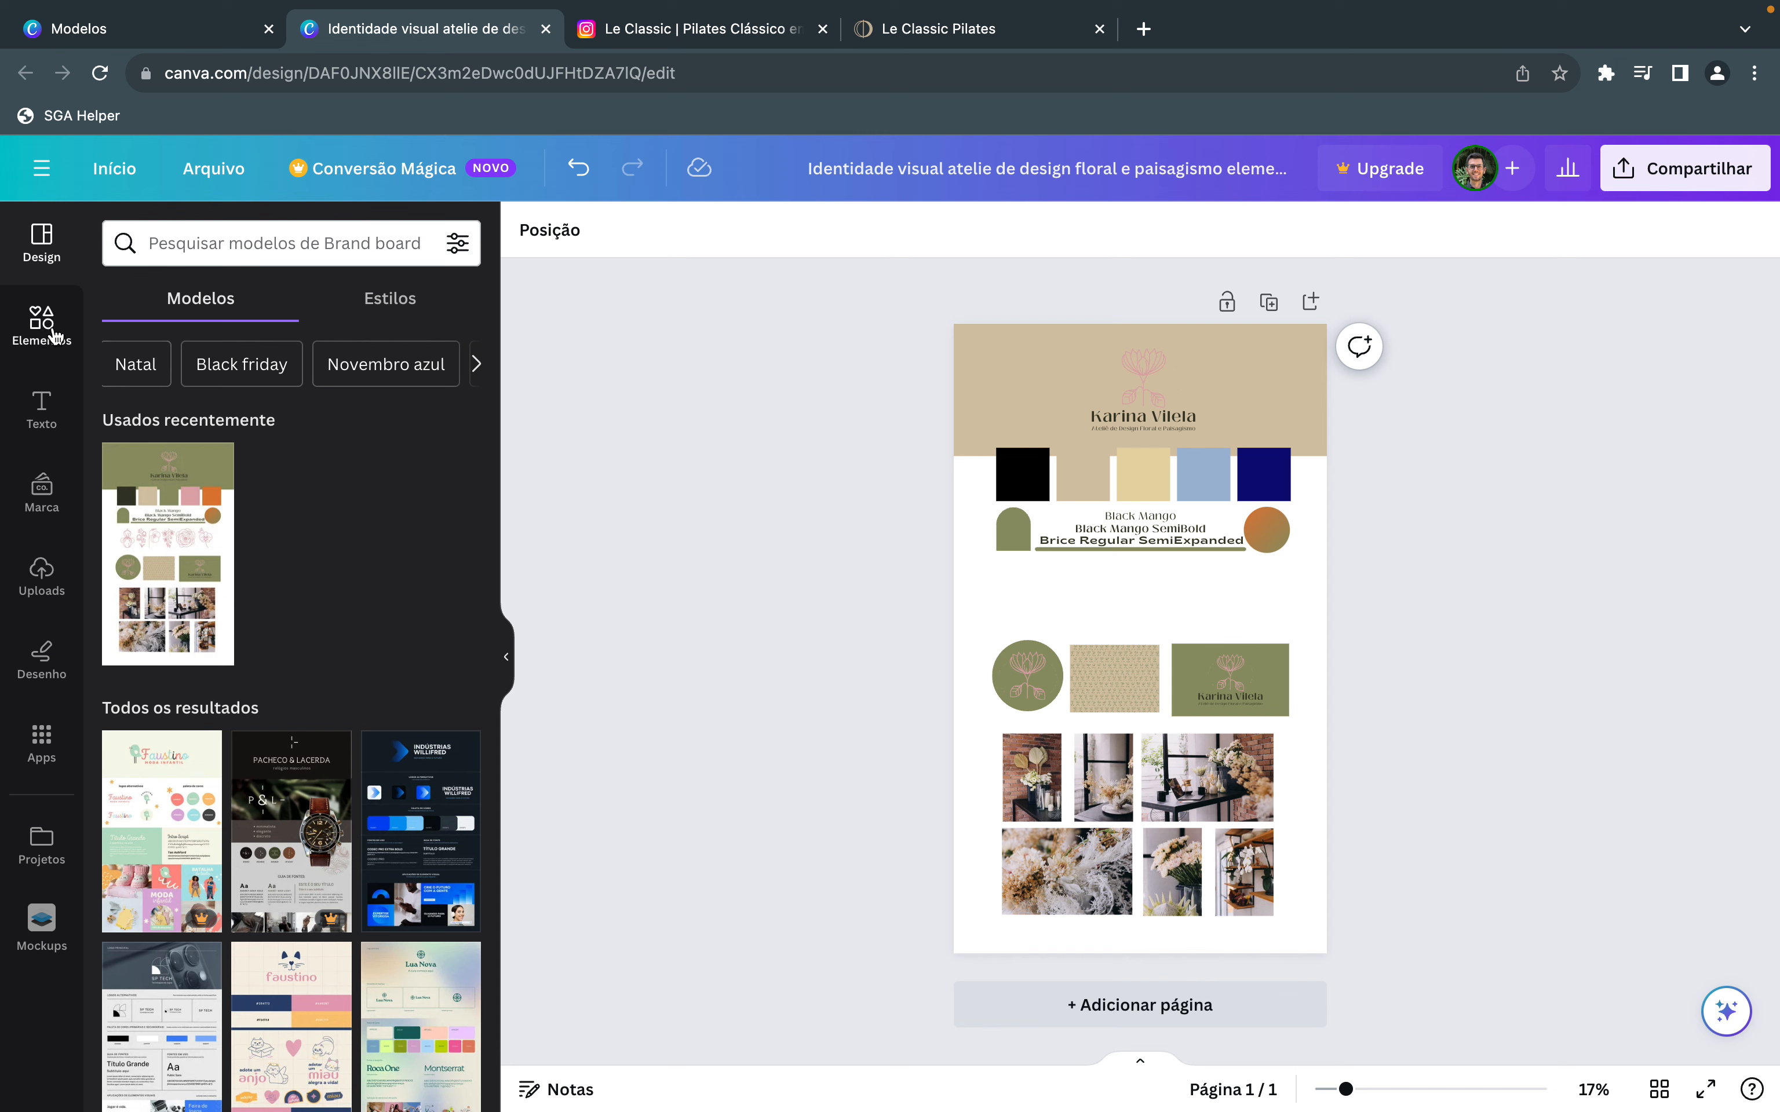
pyautogui.click(41, 324)
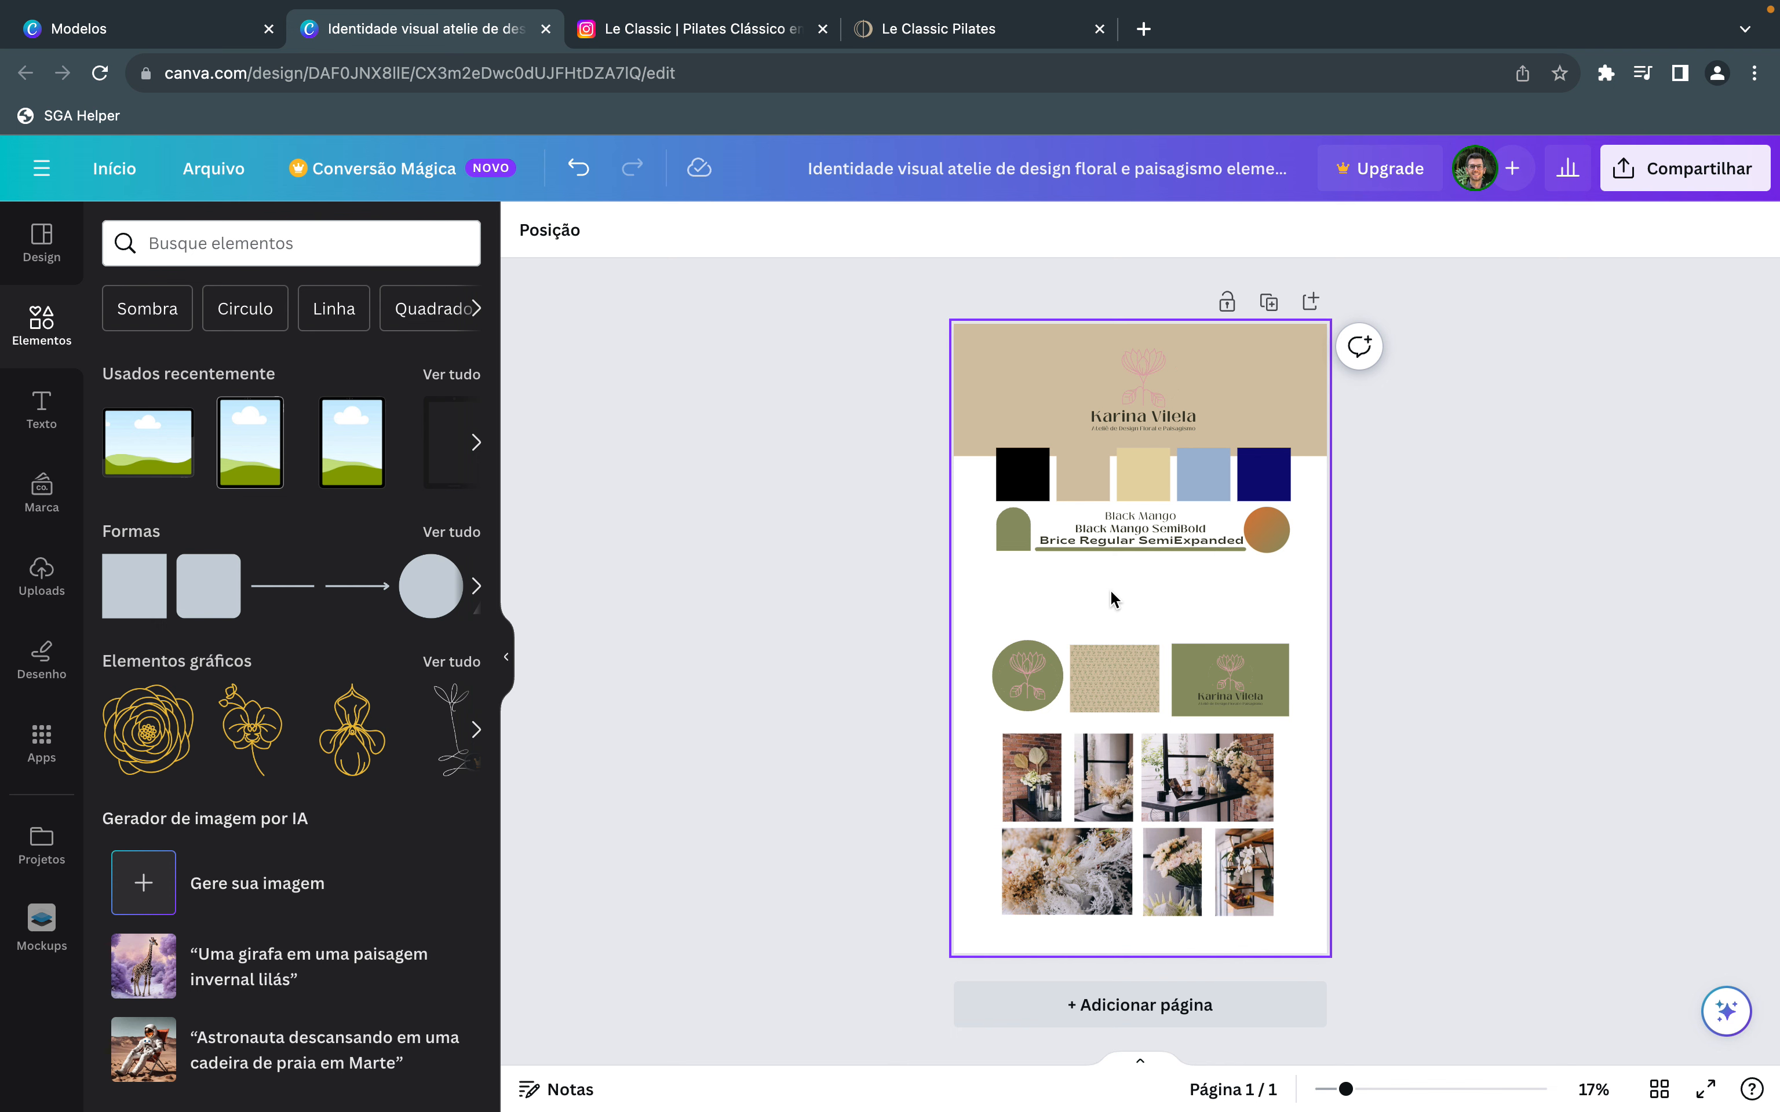
pyautogui.click(1091, 586)
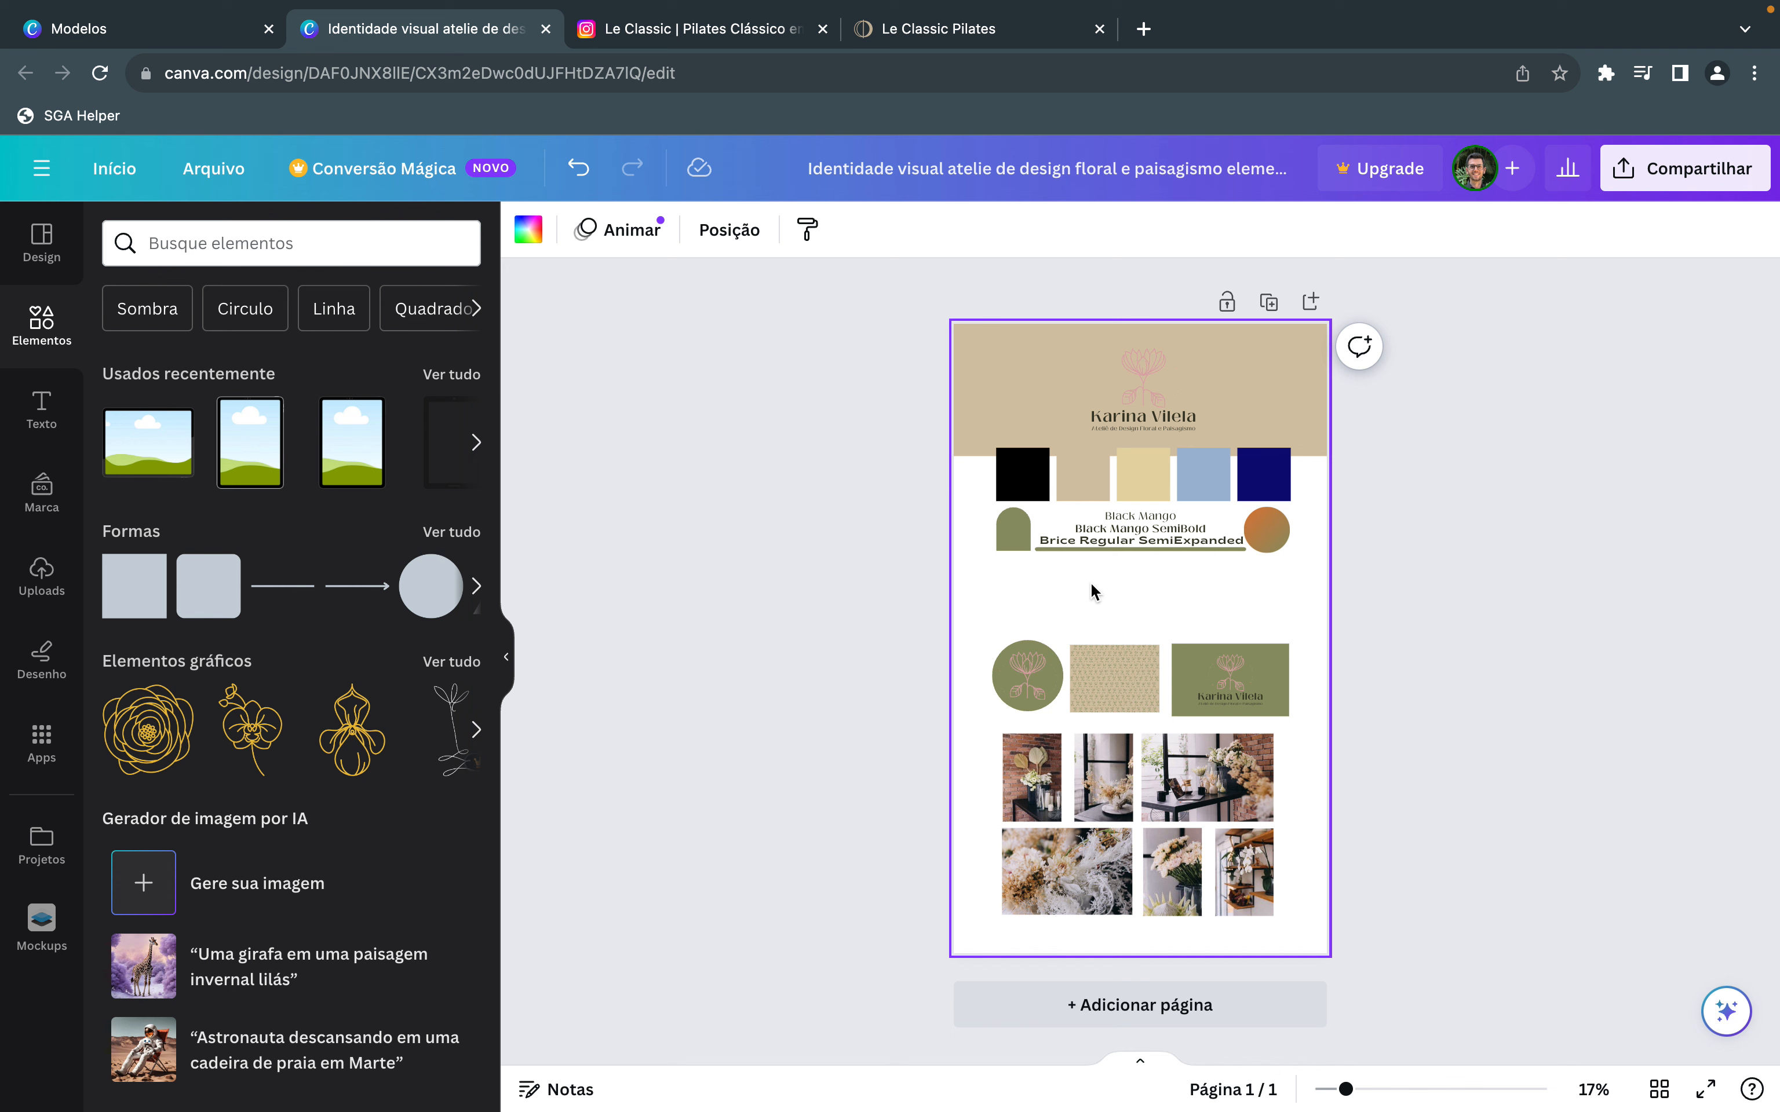
# Add a heading reading "Nome", widen its box slightly and place it in the empty gap below the font names.
pyautogui.click(43, 422)
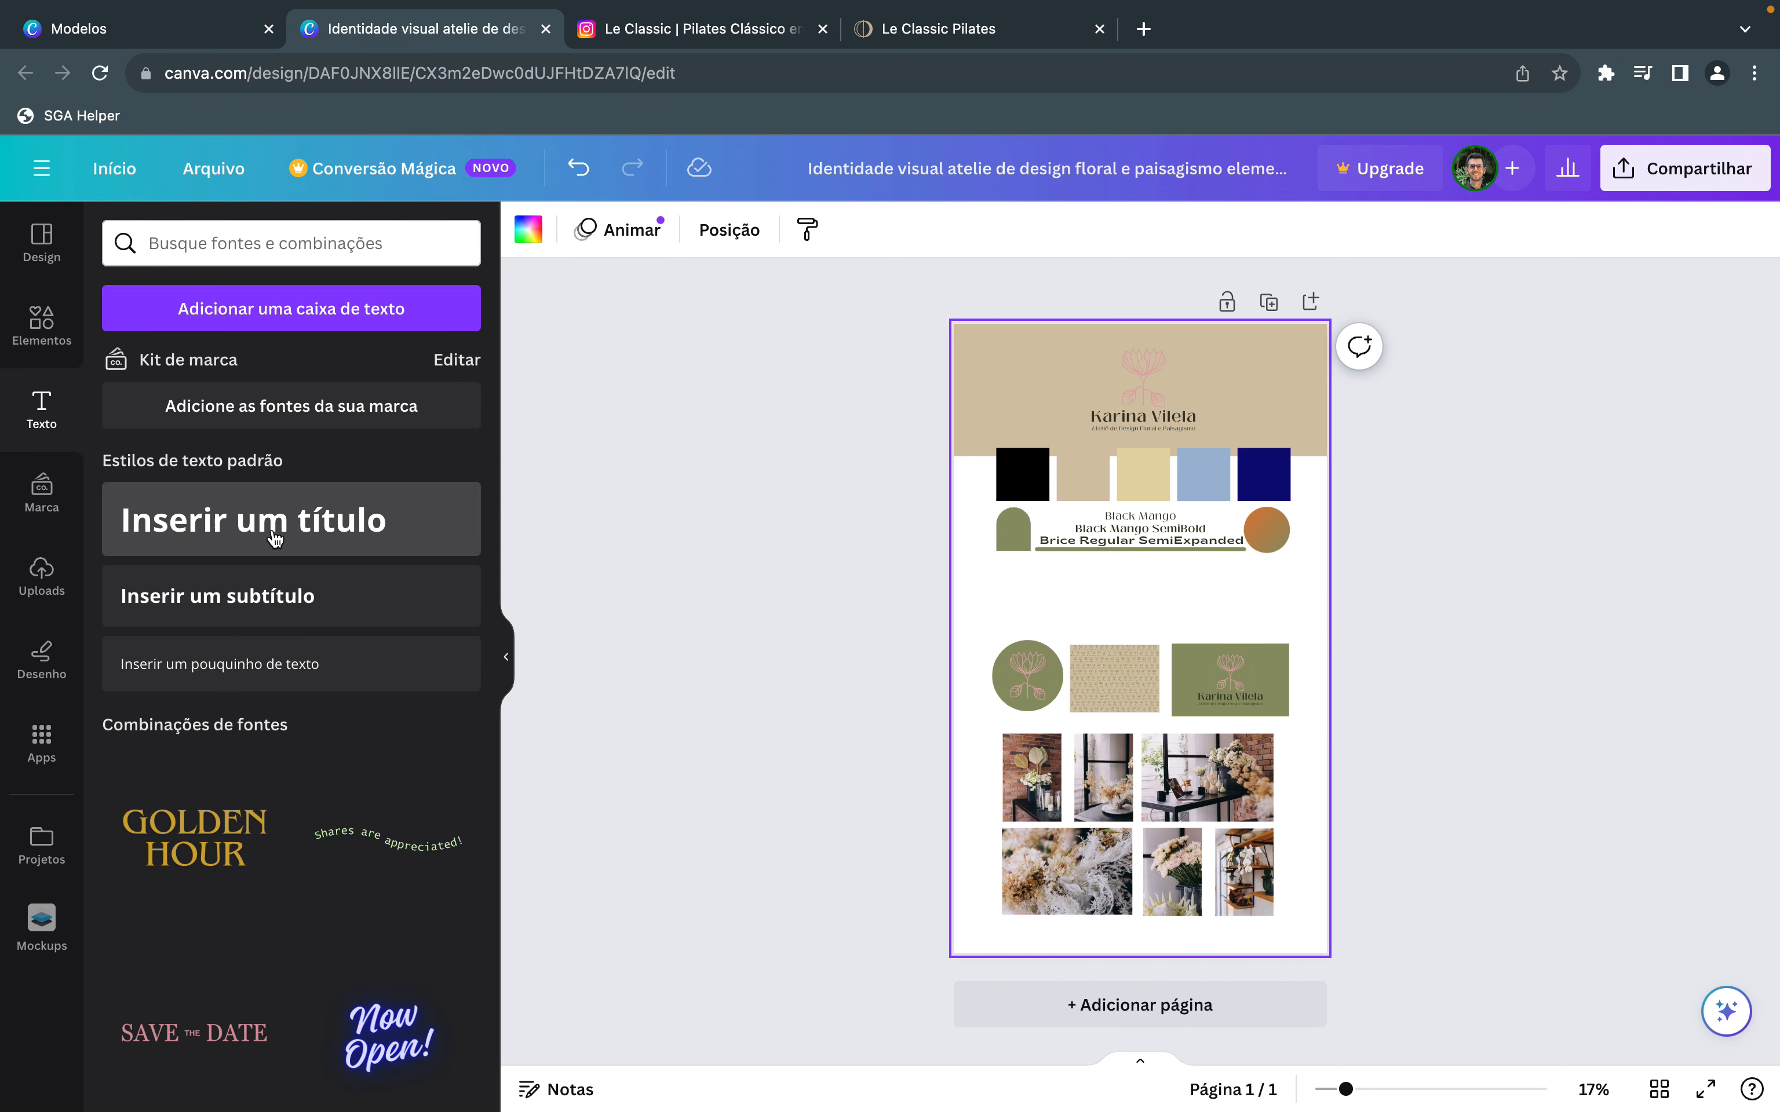
pyautogui.click(274, 539)
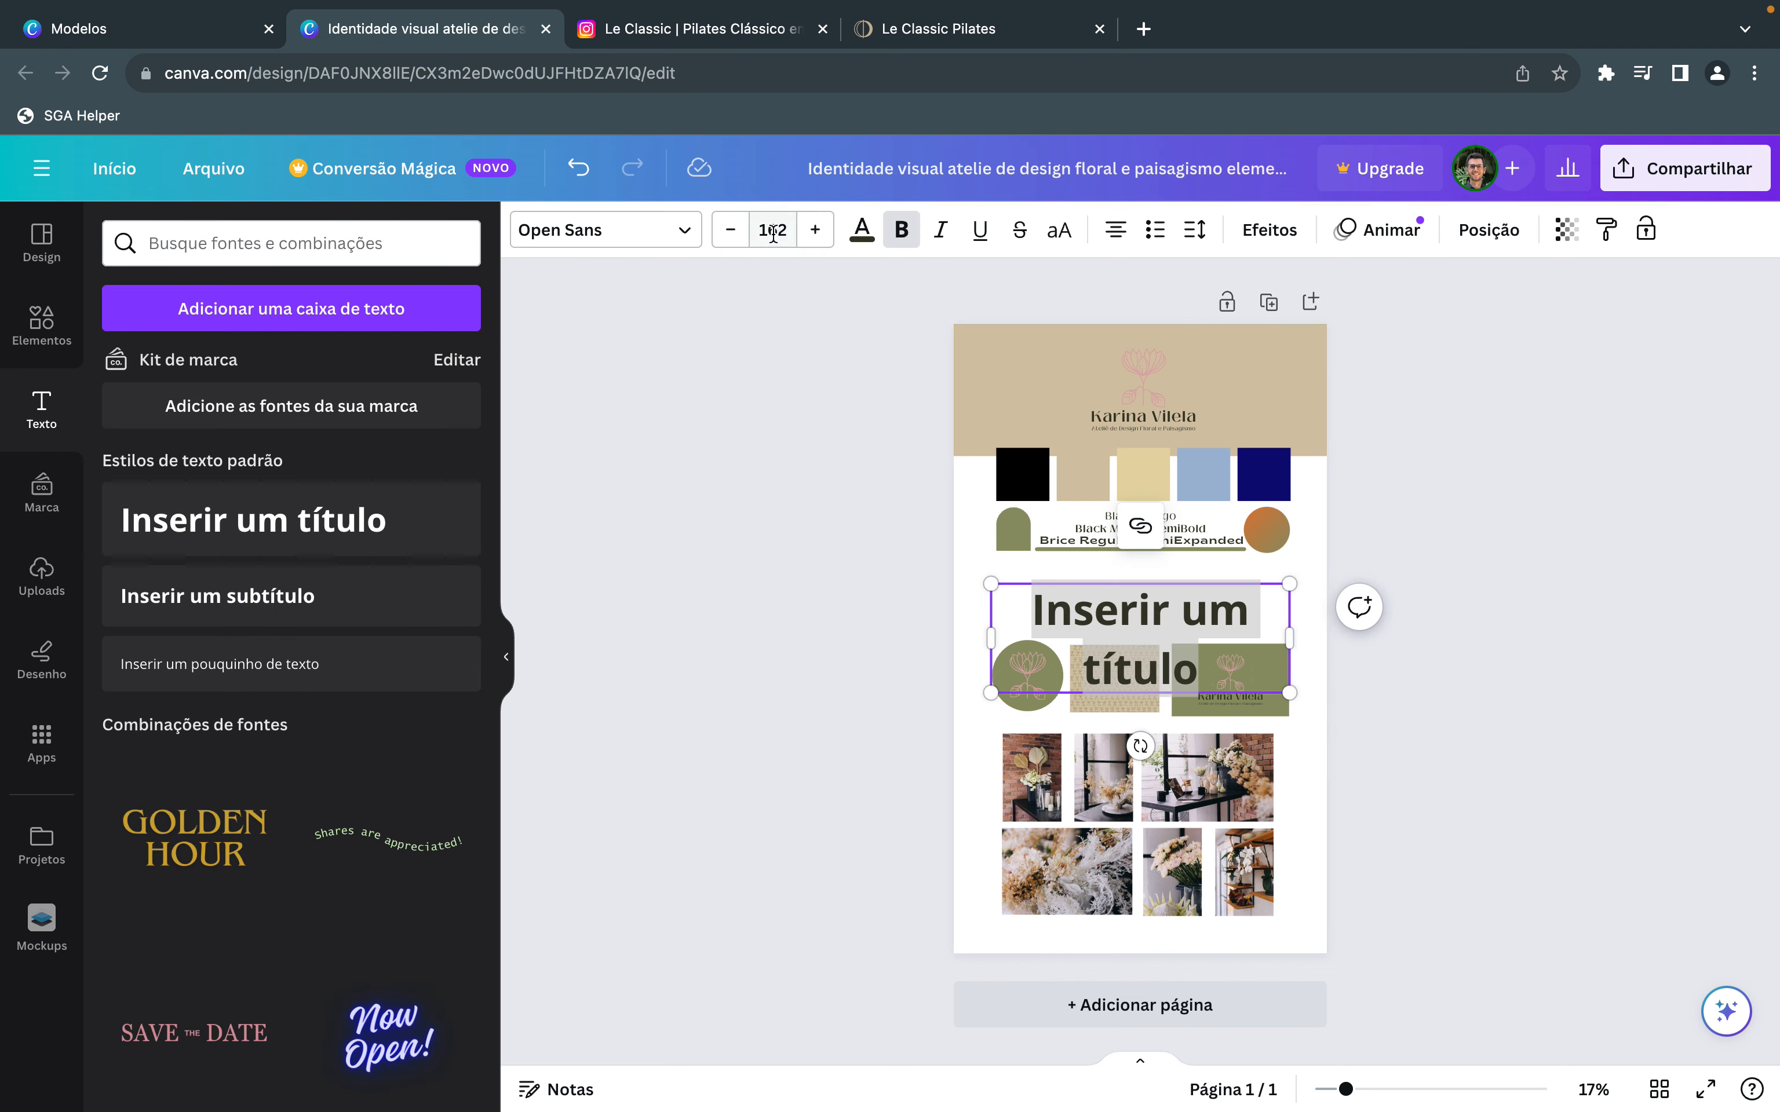
pyautogui.moveTo(1289, 638); pyautogui.dragTo(1311, 643)
pyautogui.write('Nome')
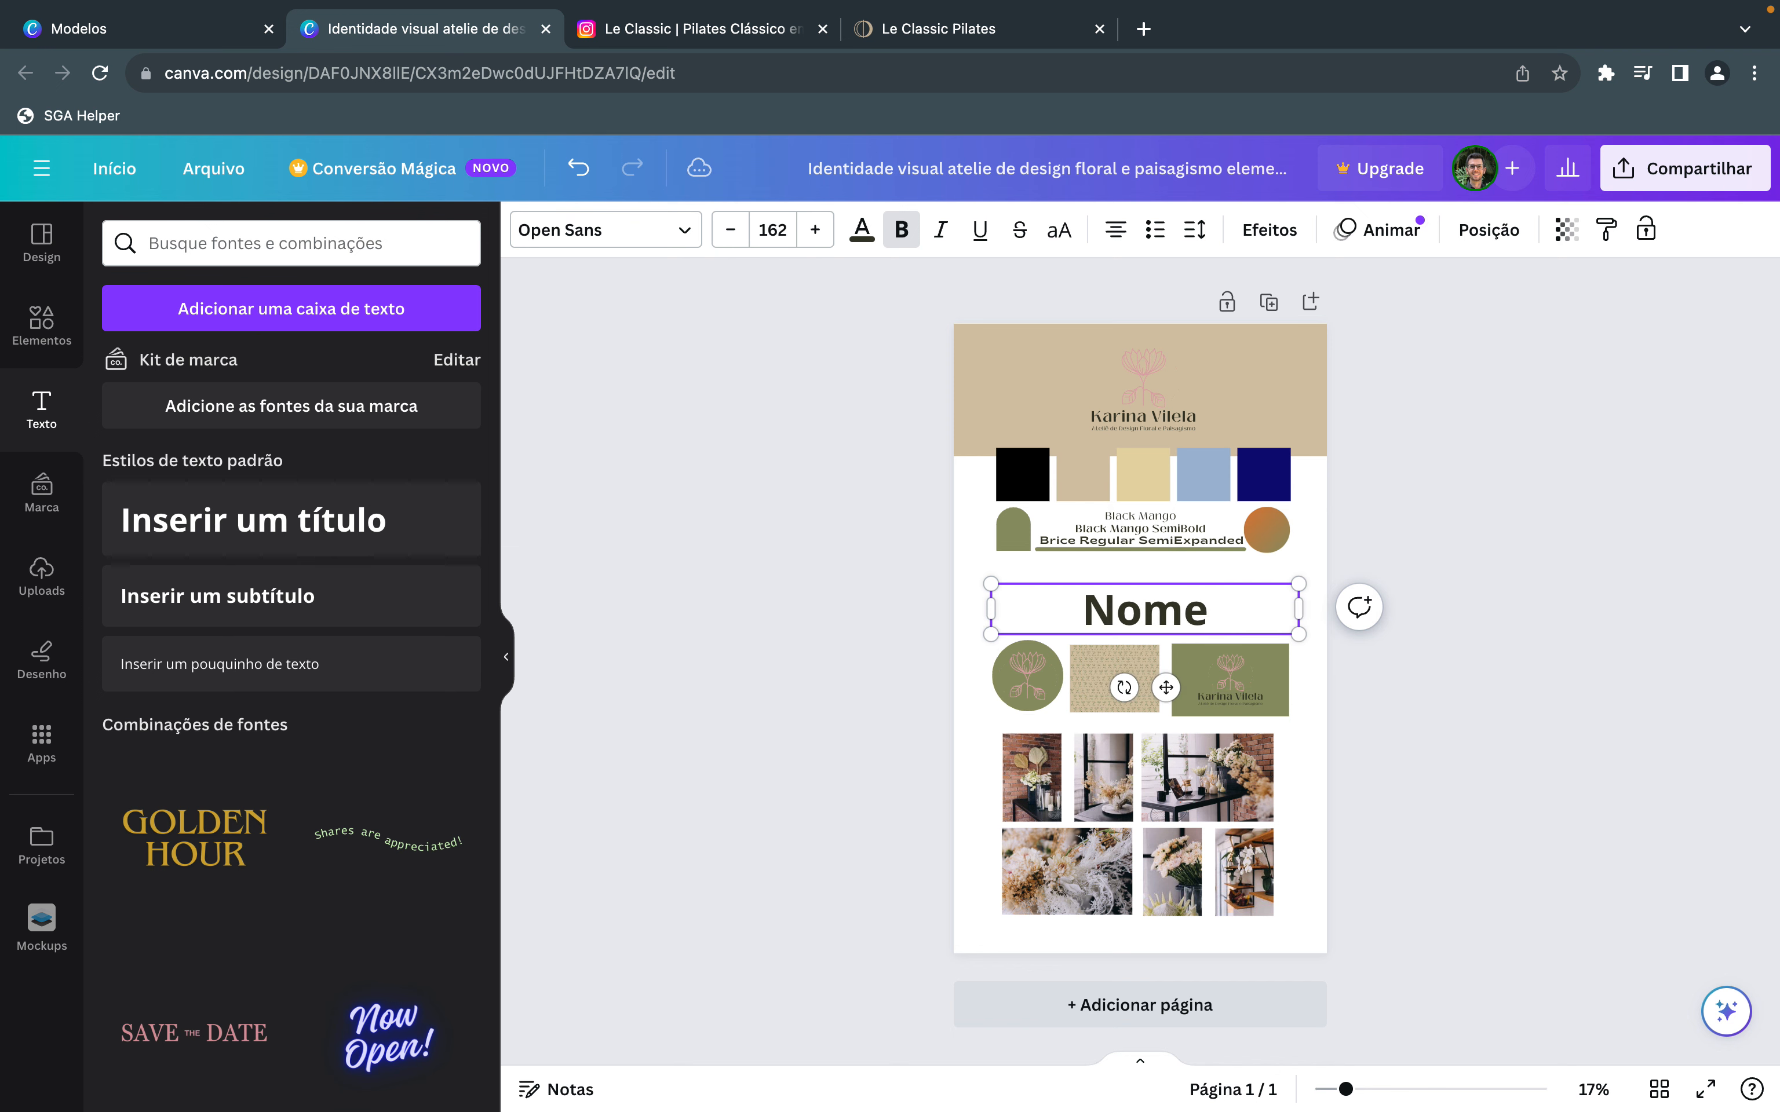
pyautogui.click(1471, 708)
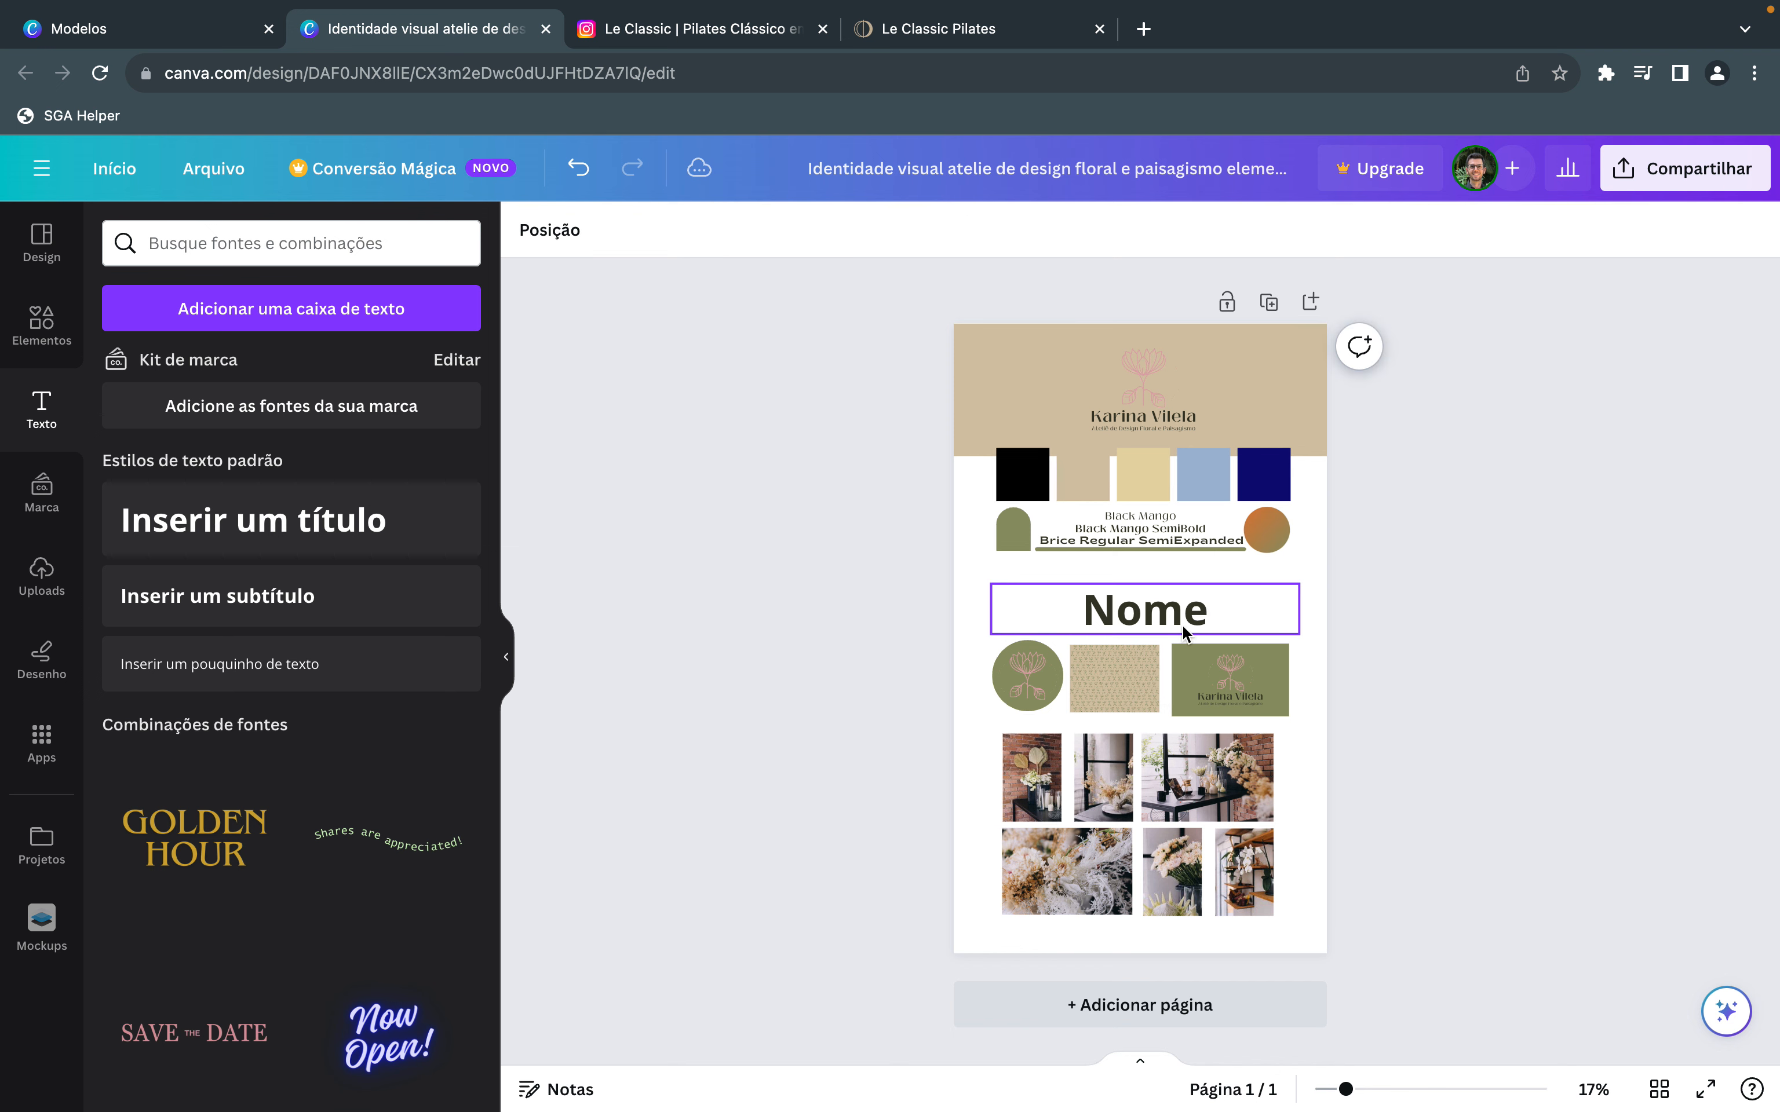
pyautogui.click(1158, 614)
pyautogui.moveTo(1156, 614); pyautogui.dragTo(1156, 600)
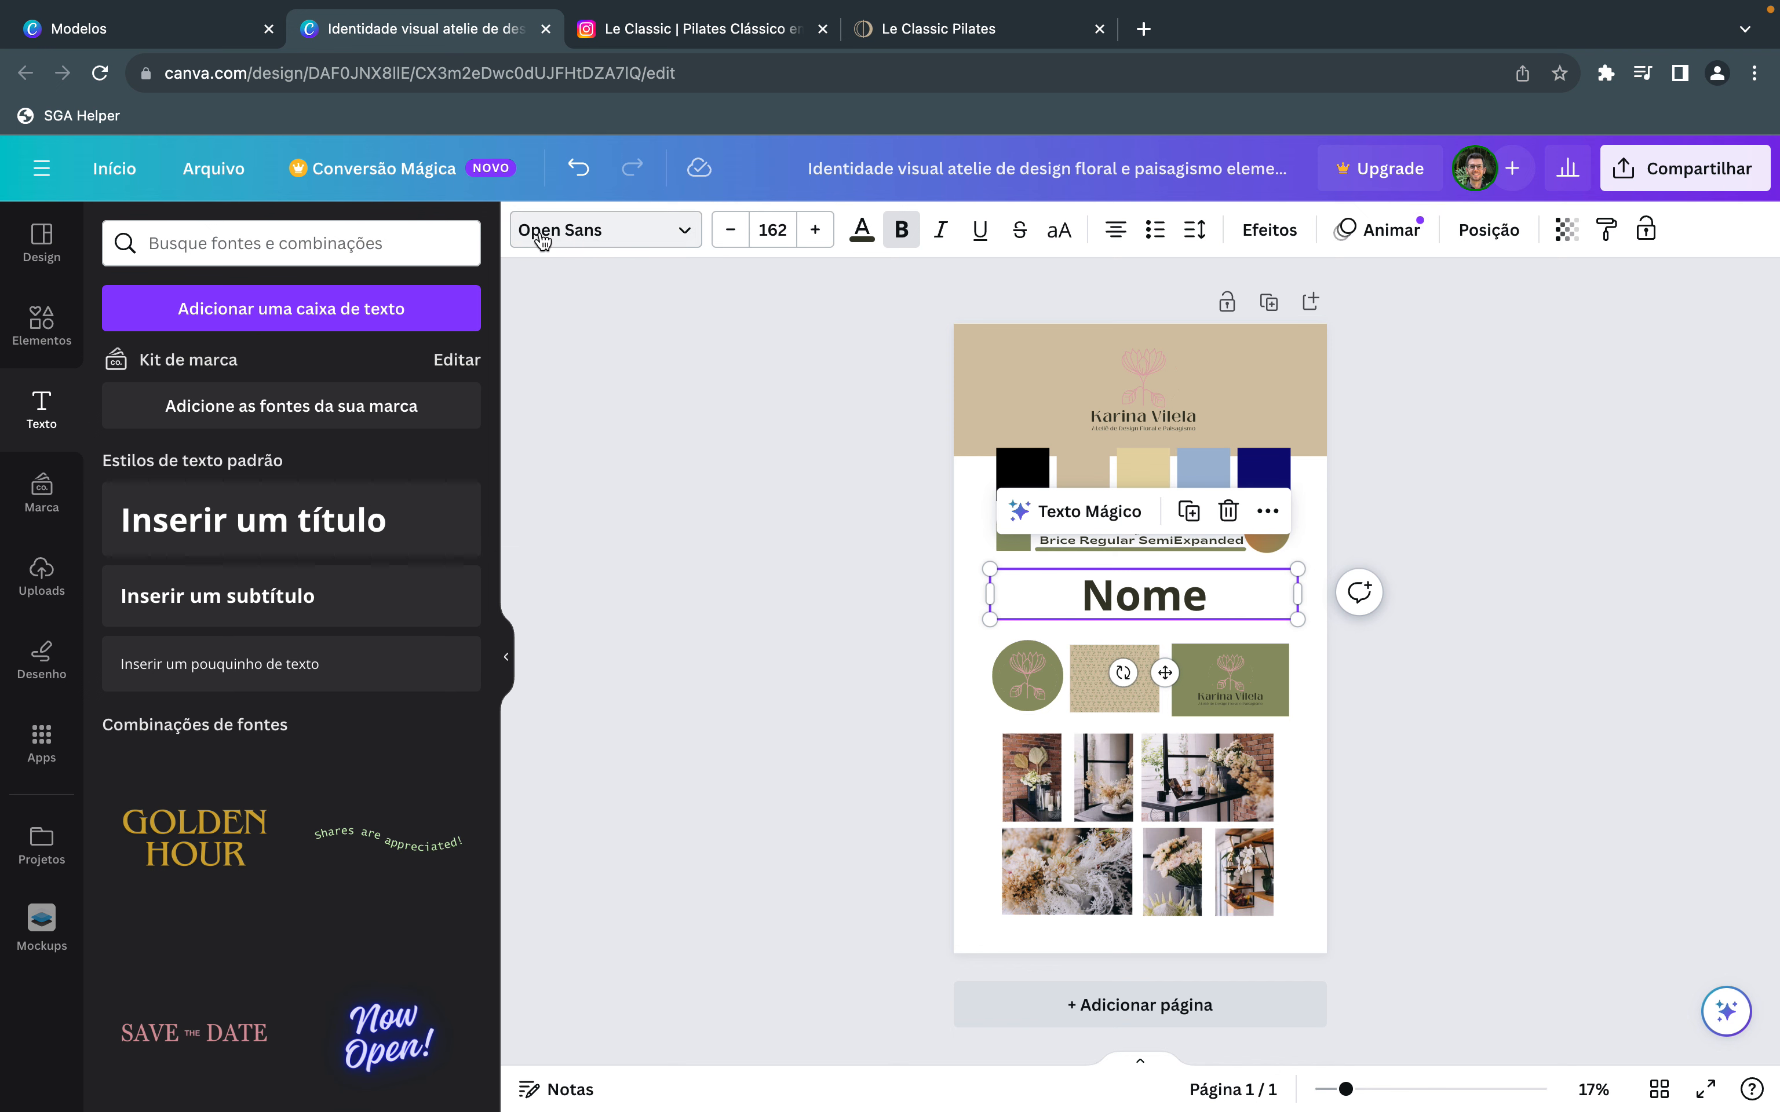
# Browse the available fonts and document text styles for the "Nome" heading.
pyautogui.click(683, 234)
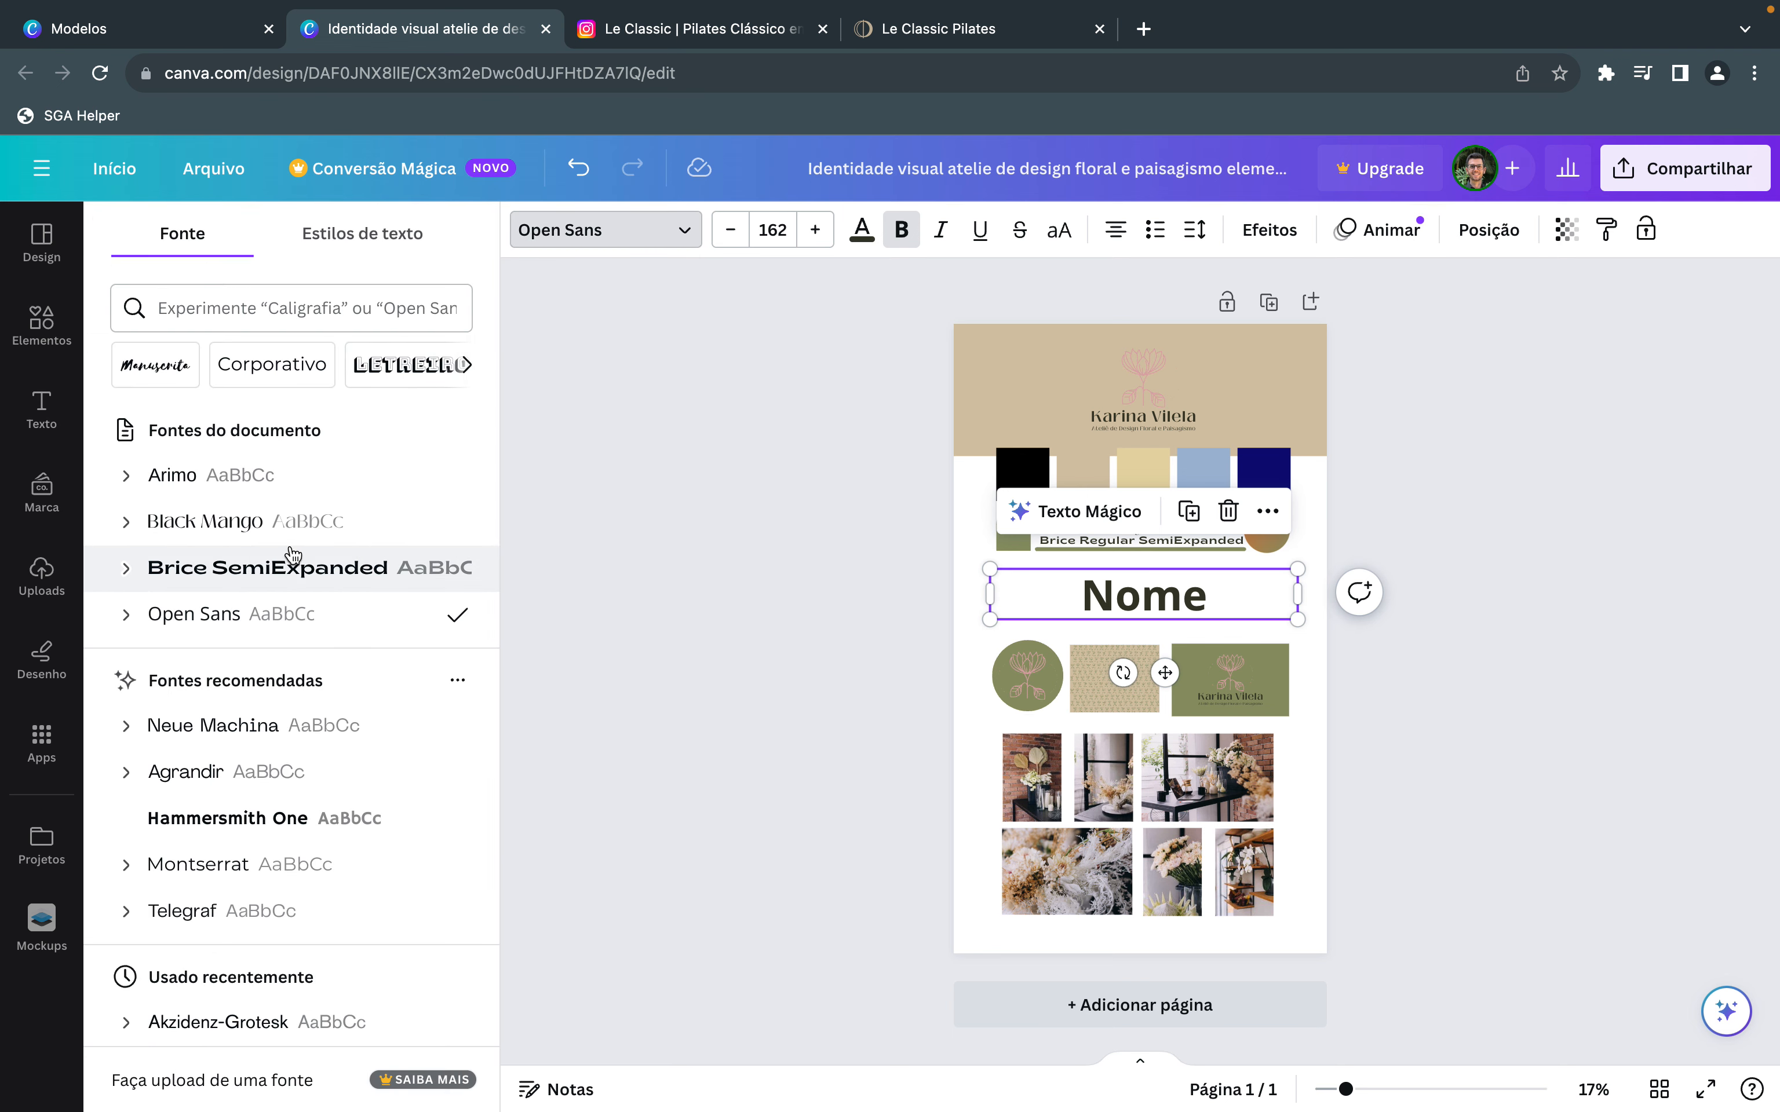
pyautogui.scroll(-5, 243, 669)
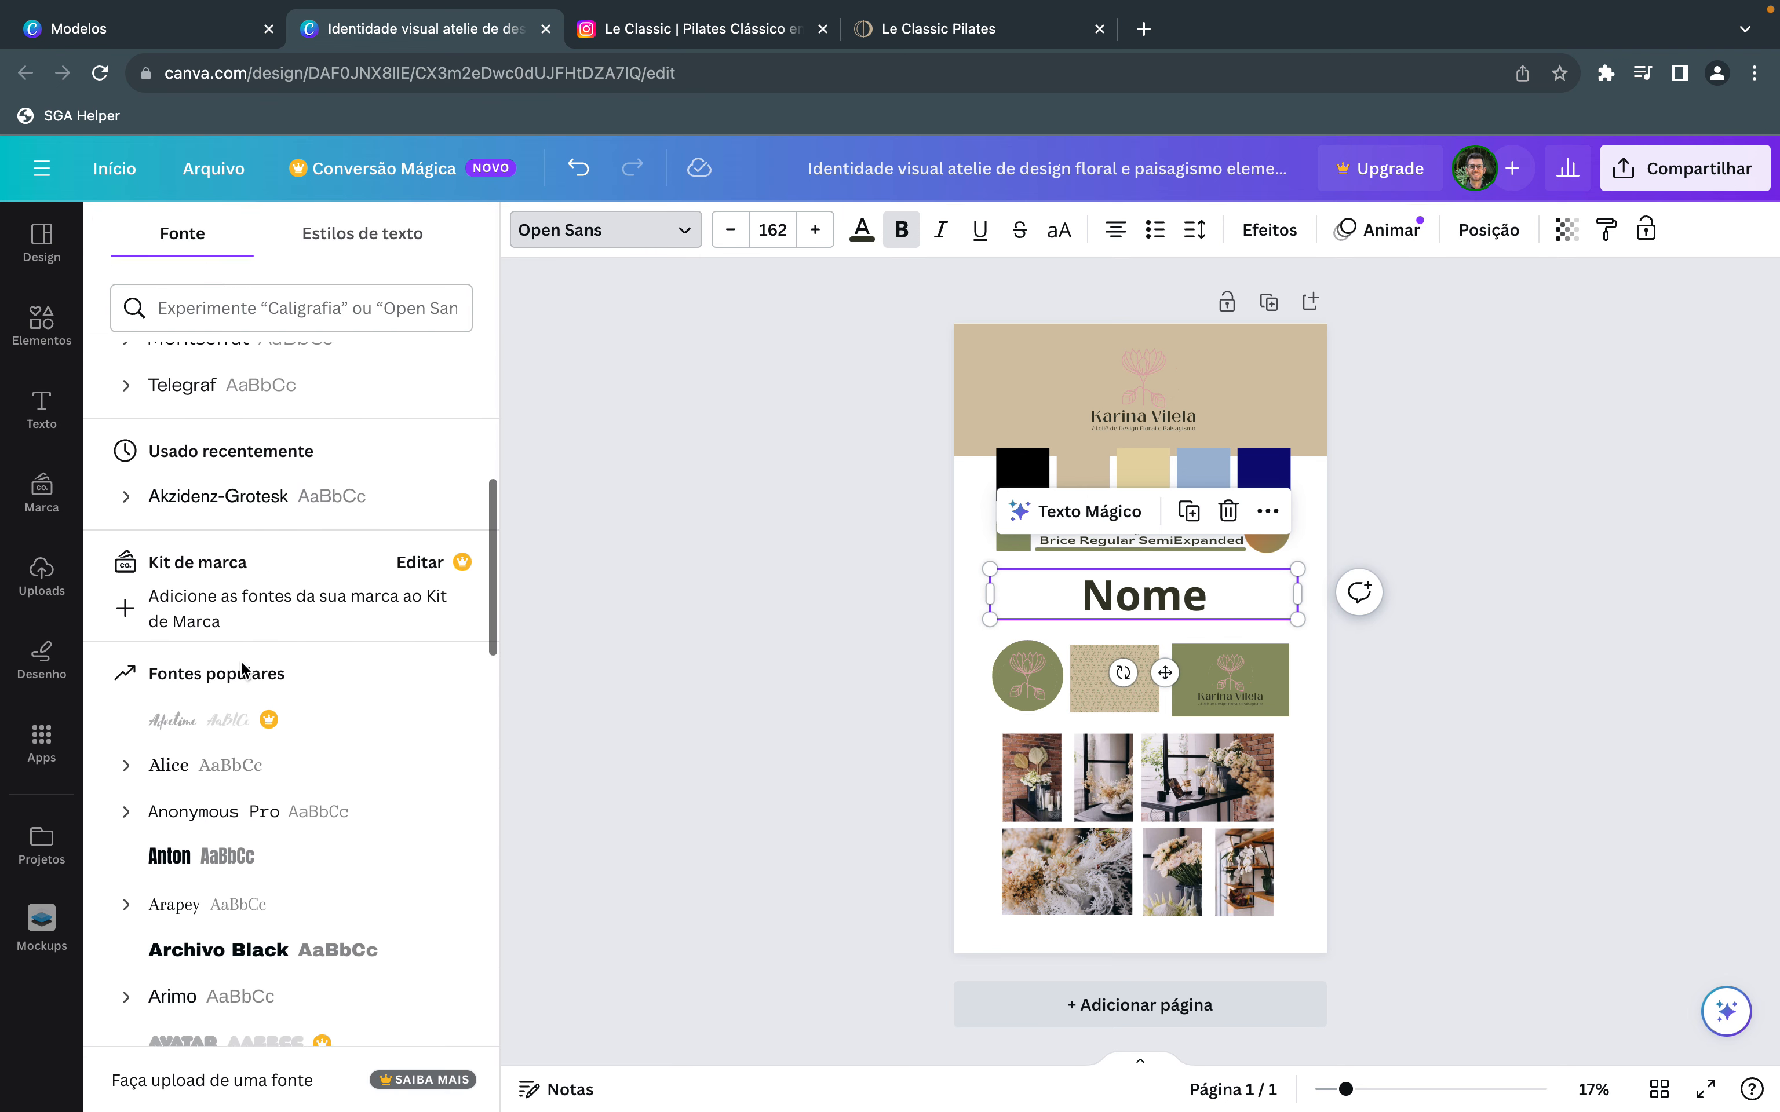
pyautogui.scroll(-10, 243, 670)
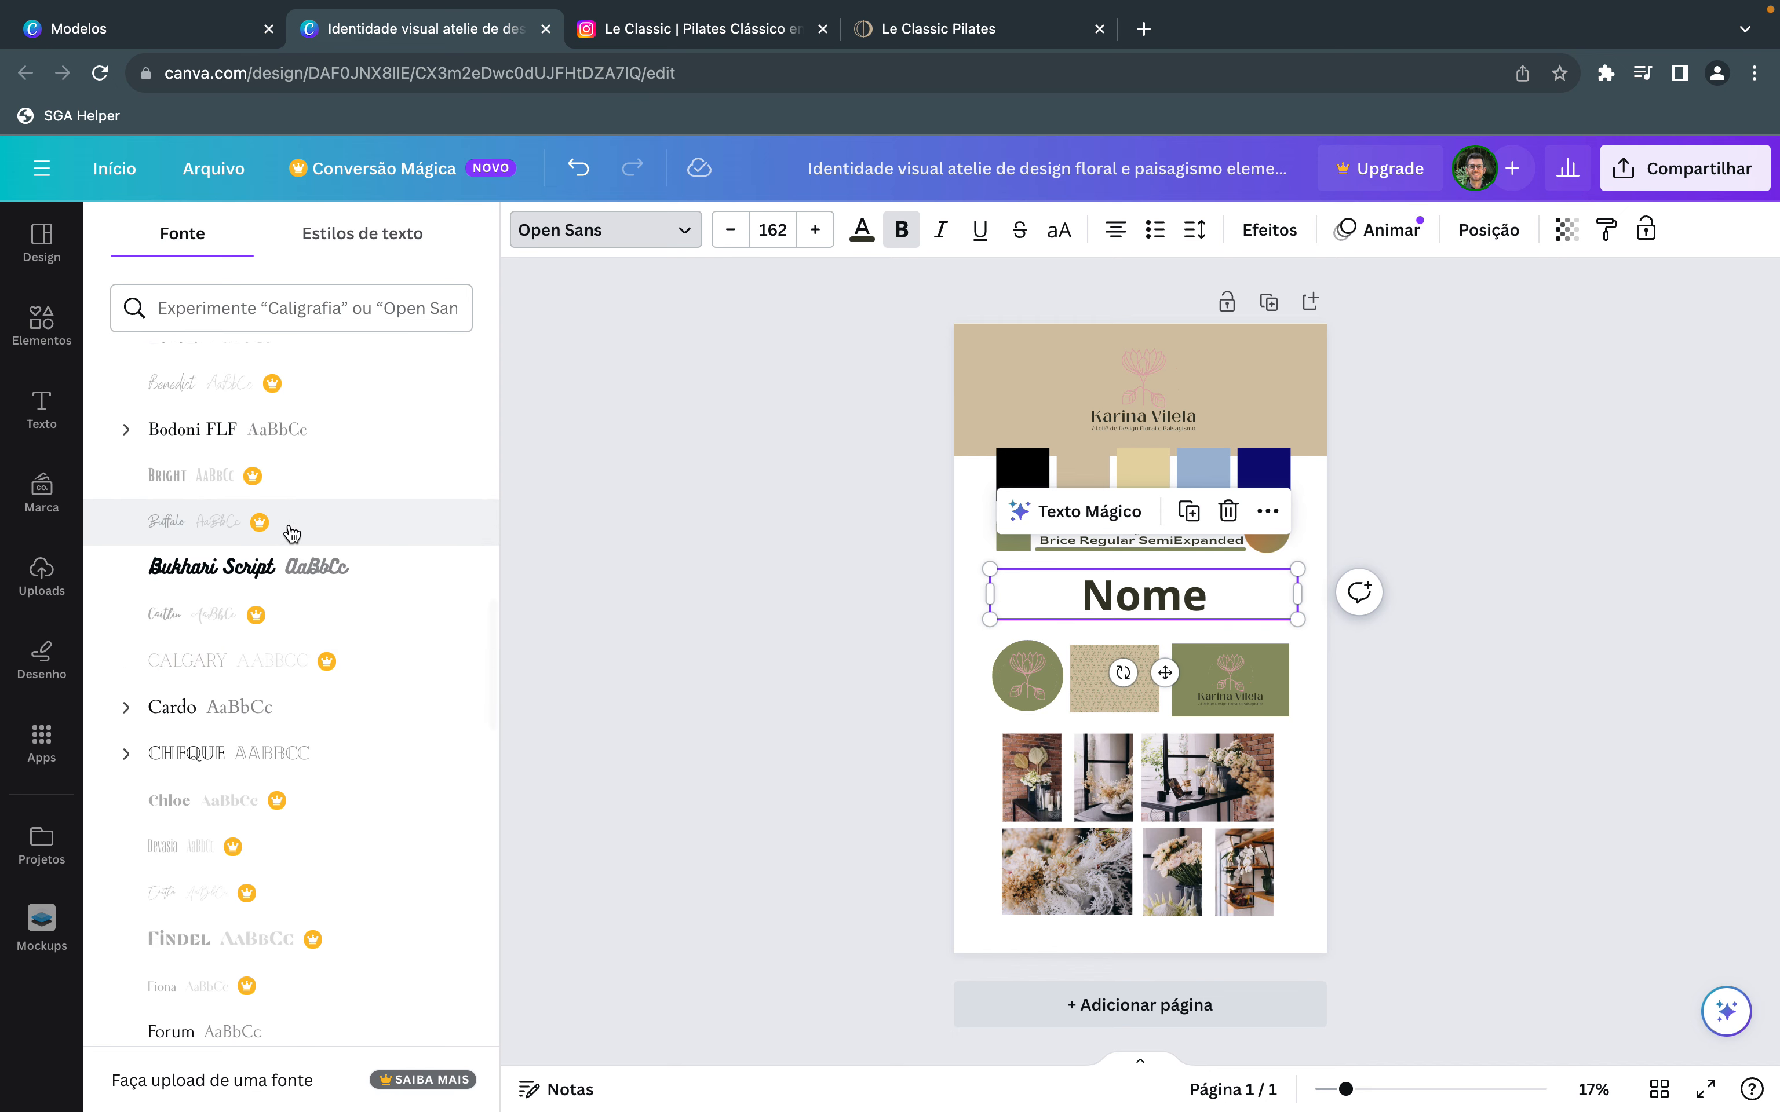
pyautogui.scroll(15, 254, 567)
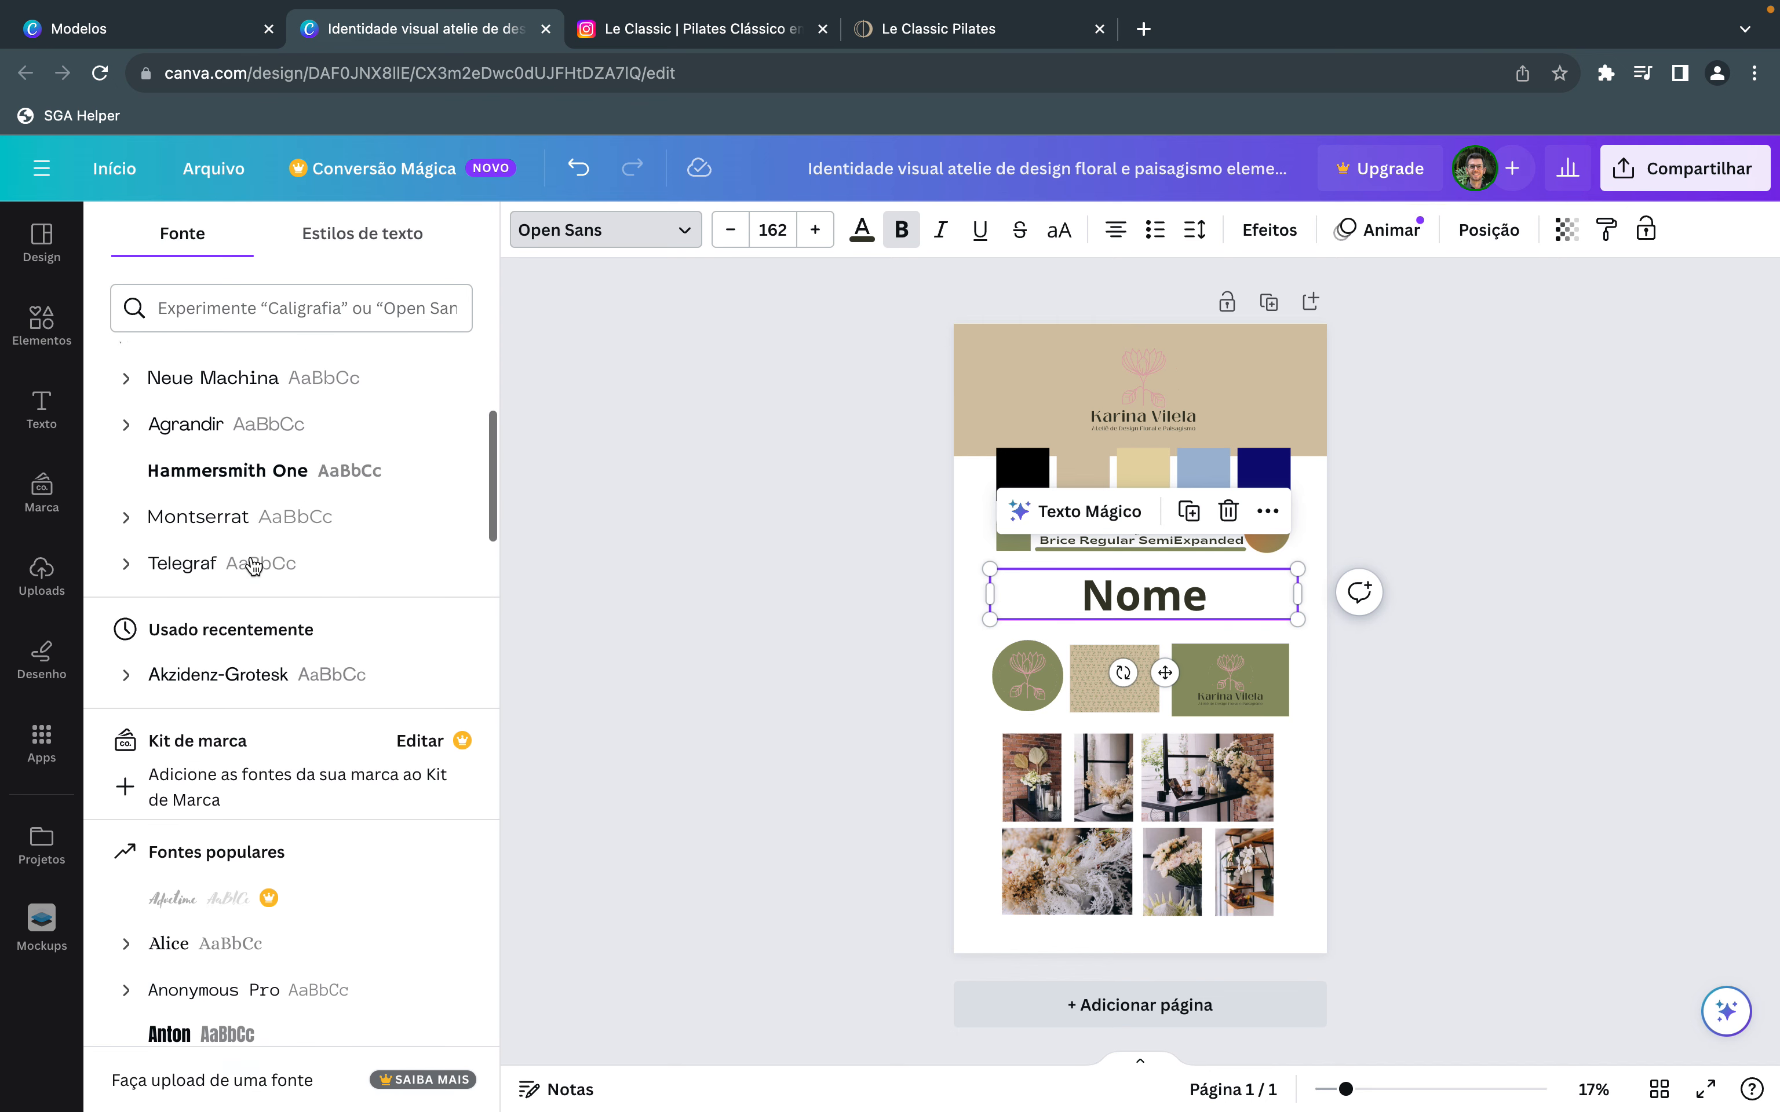
pyautogui.scroll(5, 253, 567)
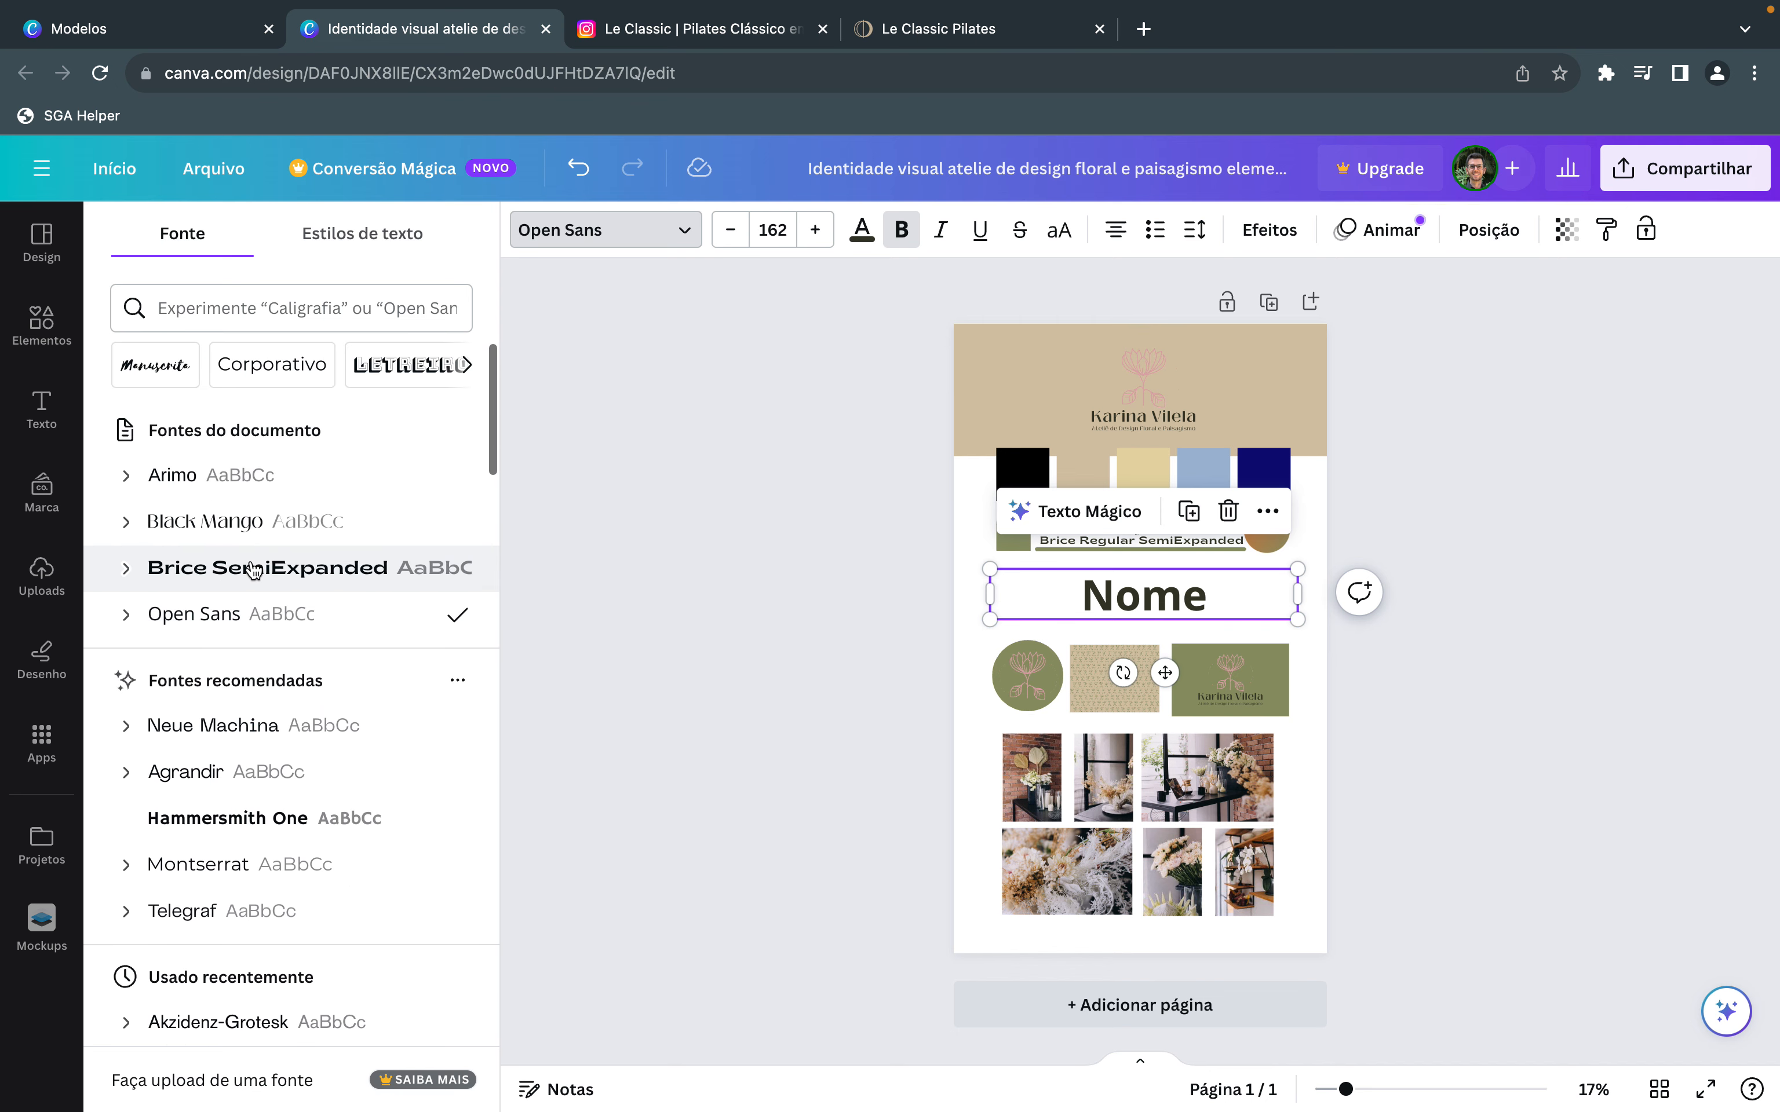
pyautogui.click(346, 241)
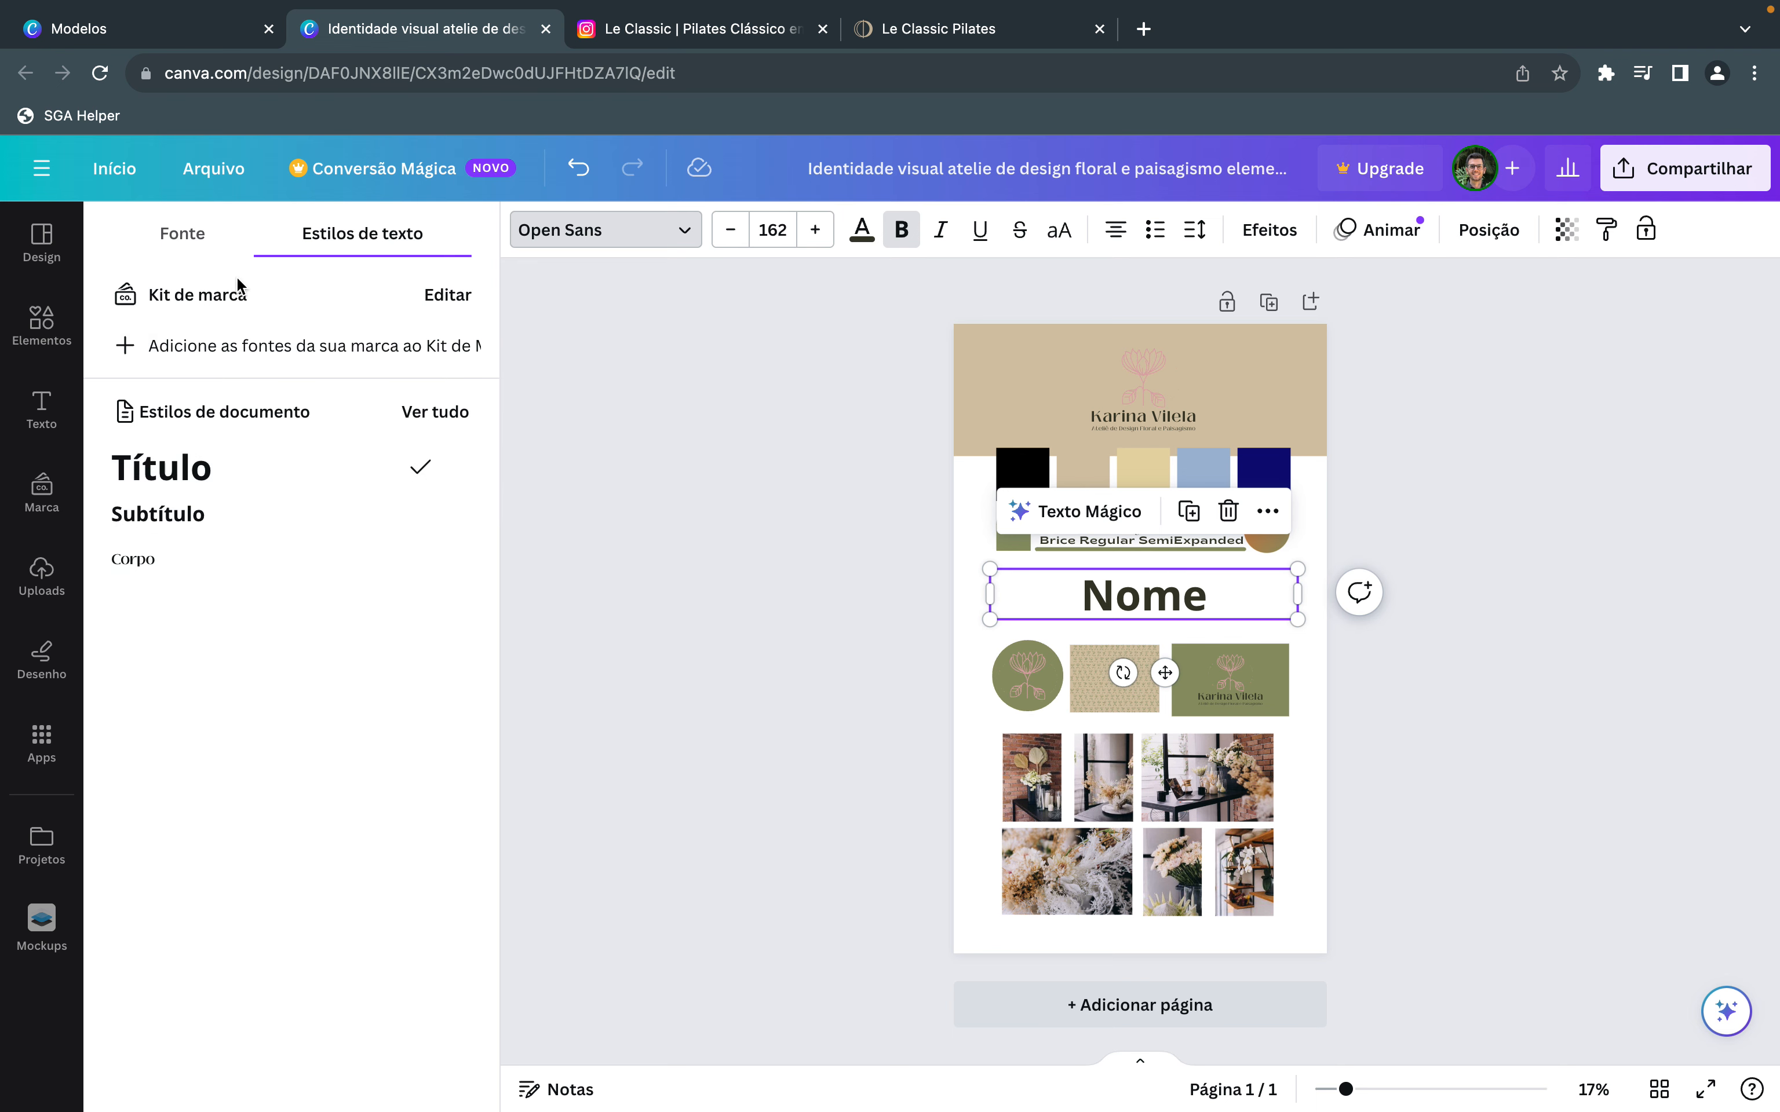
pyautogui.click(193, 243)
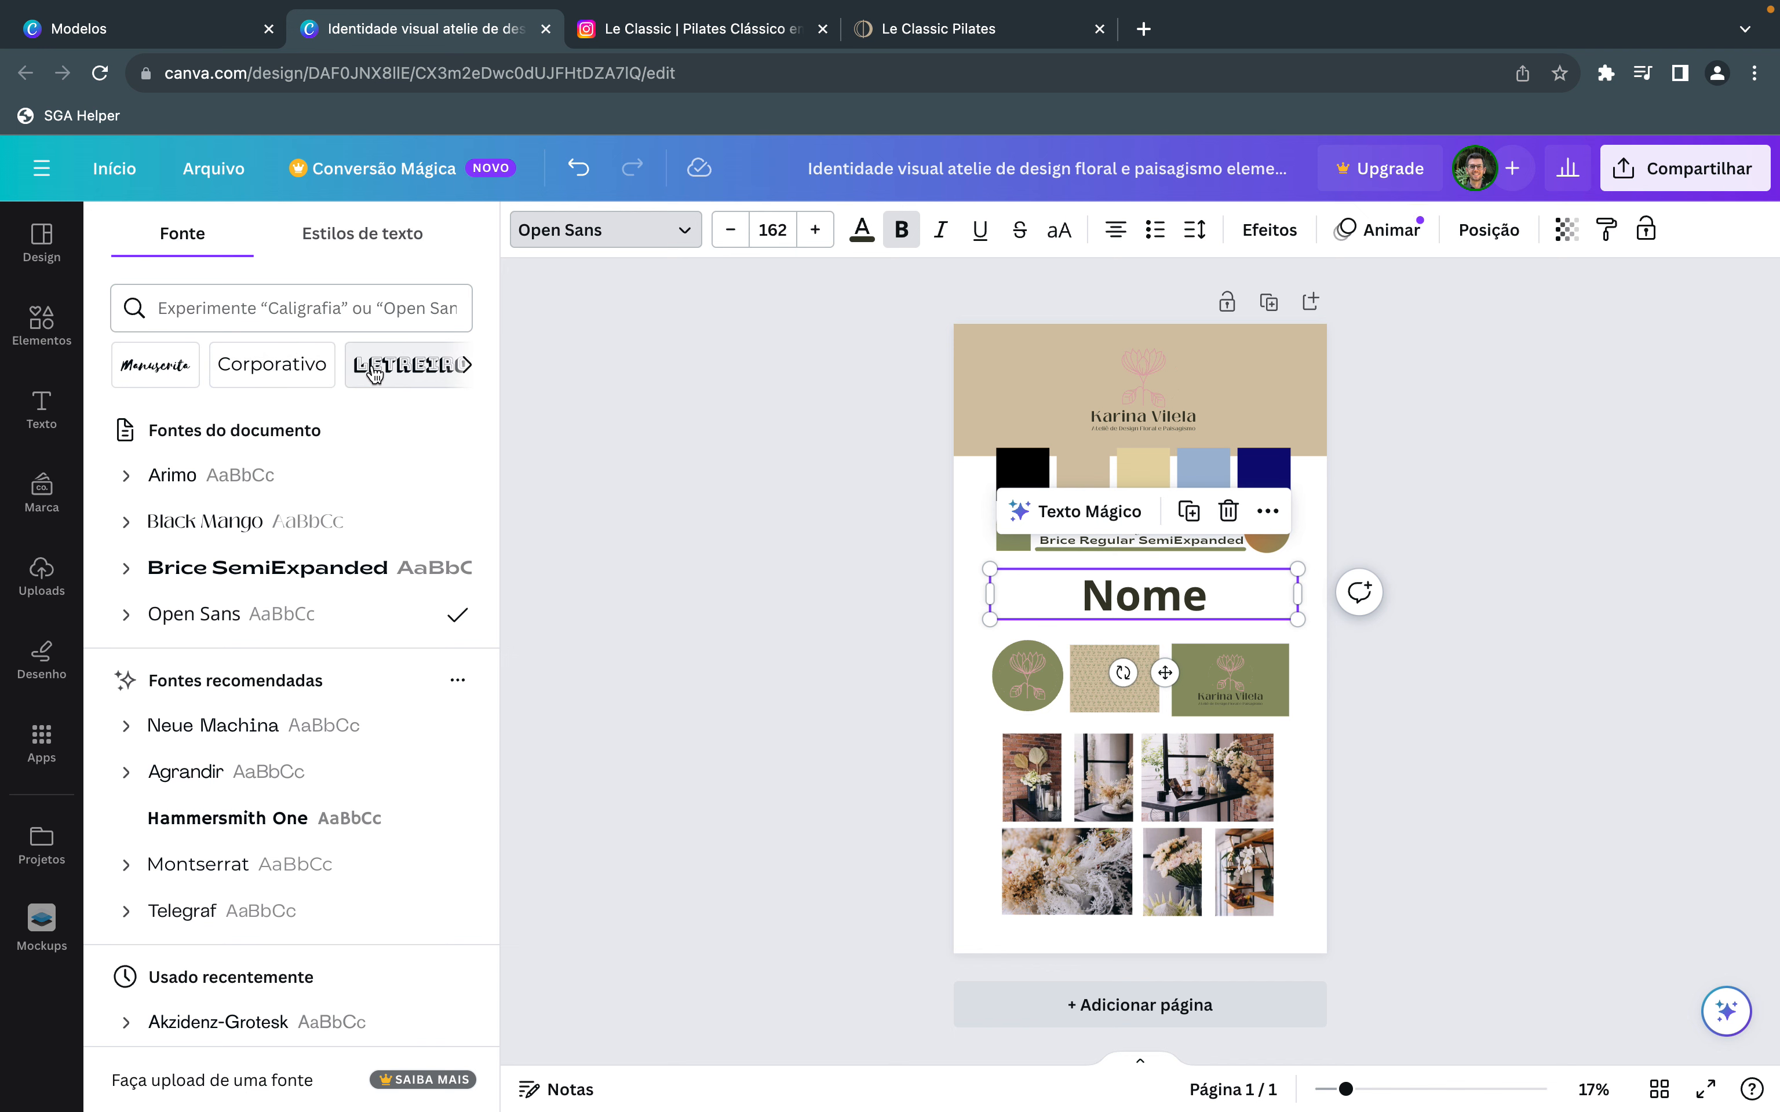
# Look through the font categories, examining the Serif and Manuscrita fonts for the heading.
pyautogui.click(472, 368)
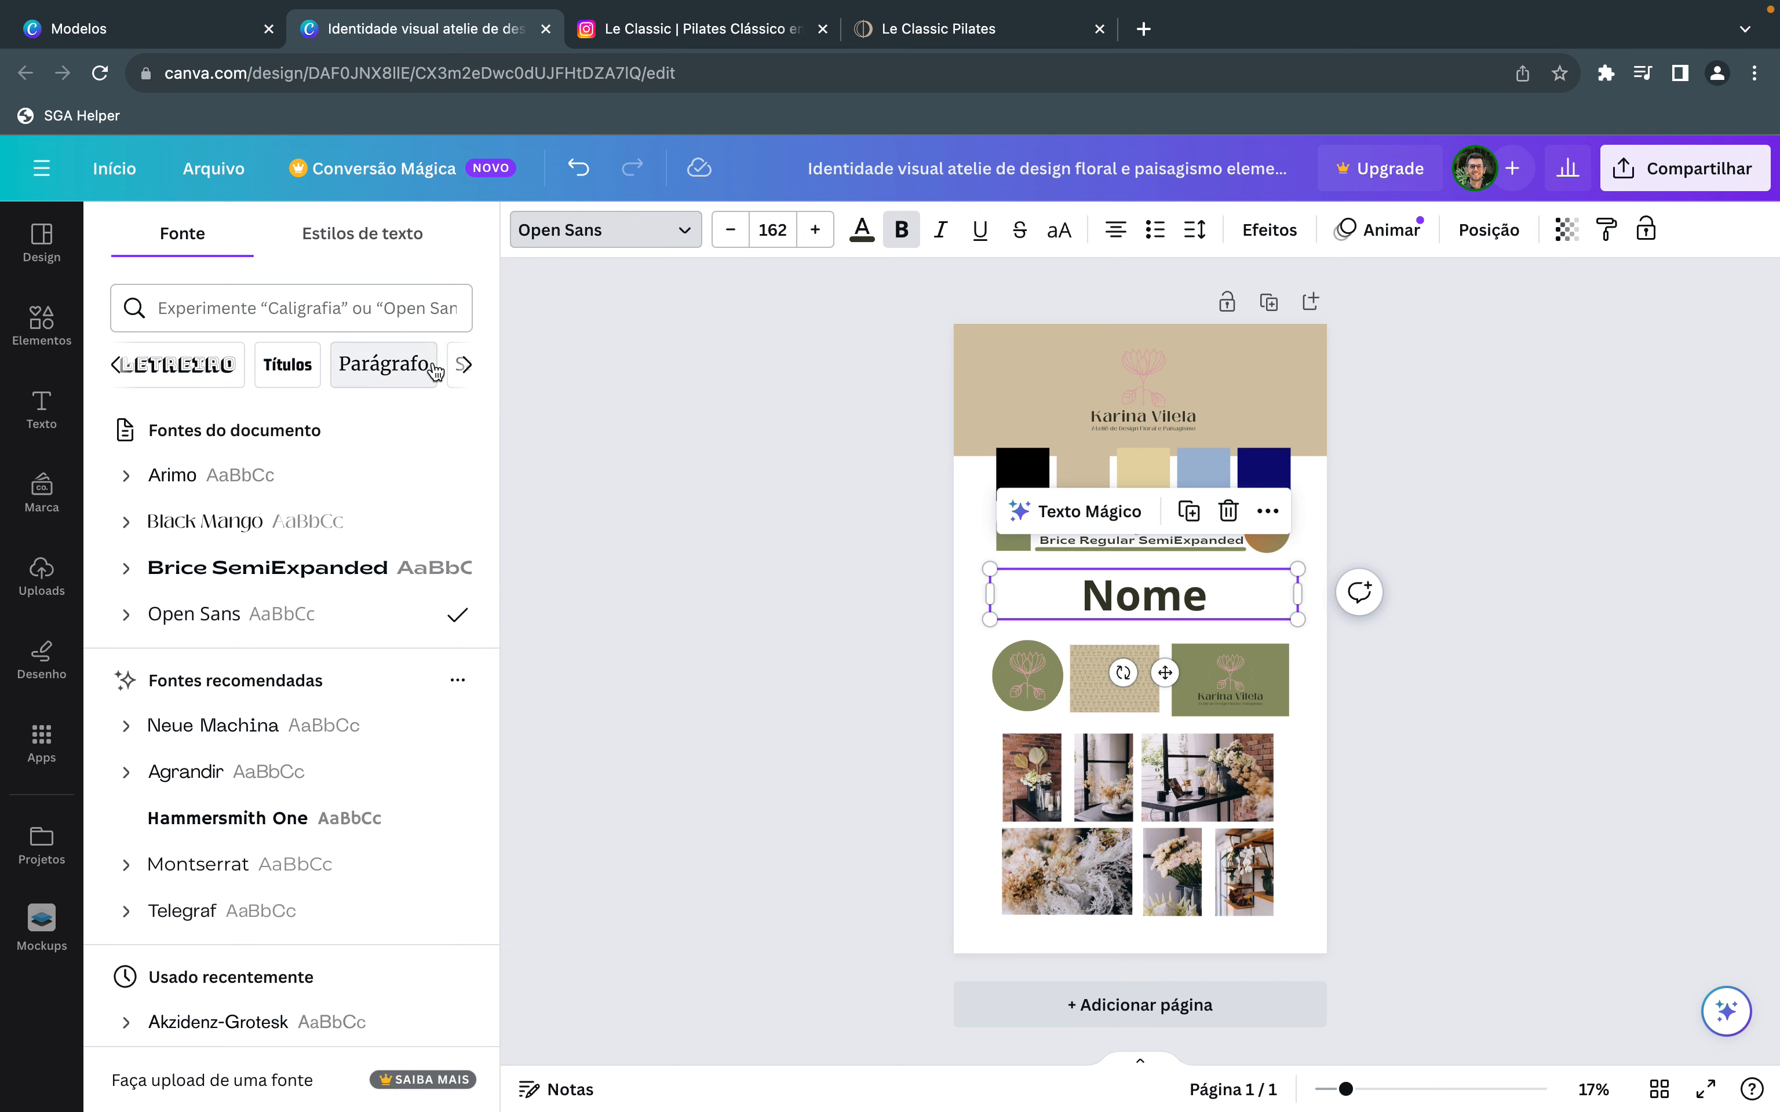
pyautogui.click(469, 365)
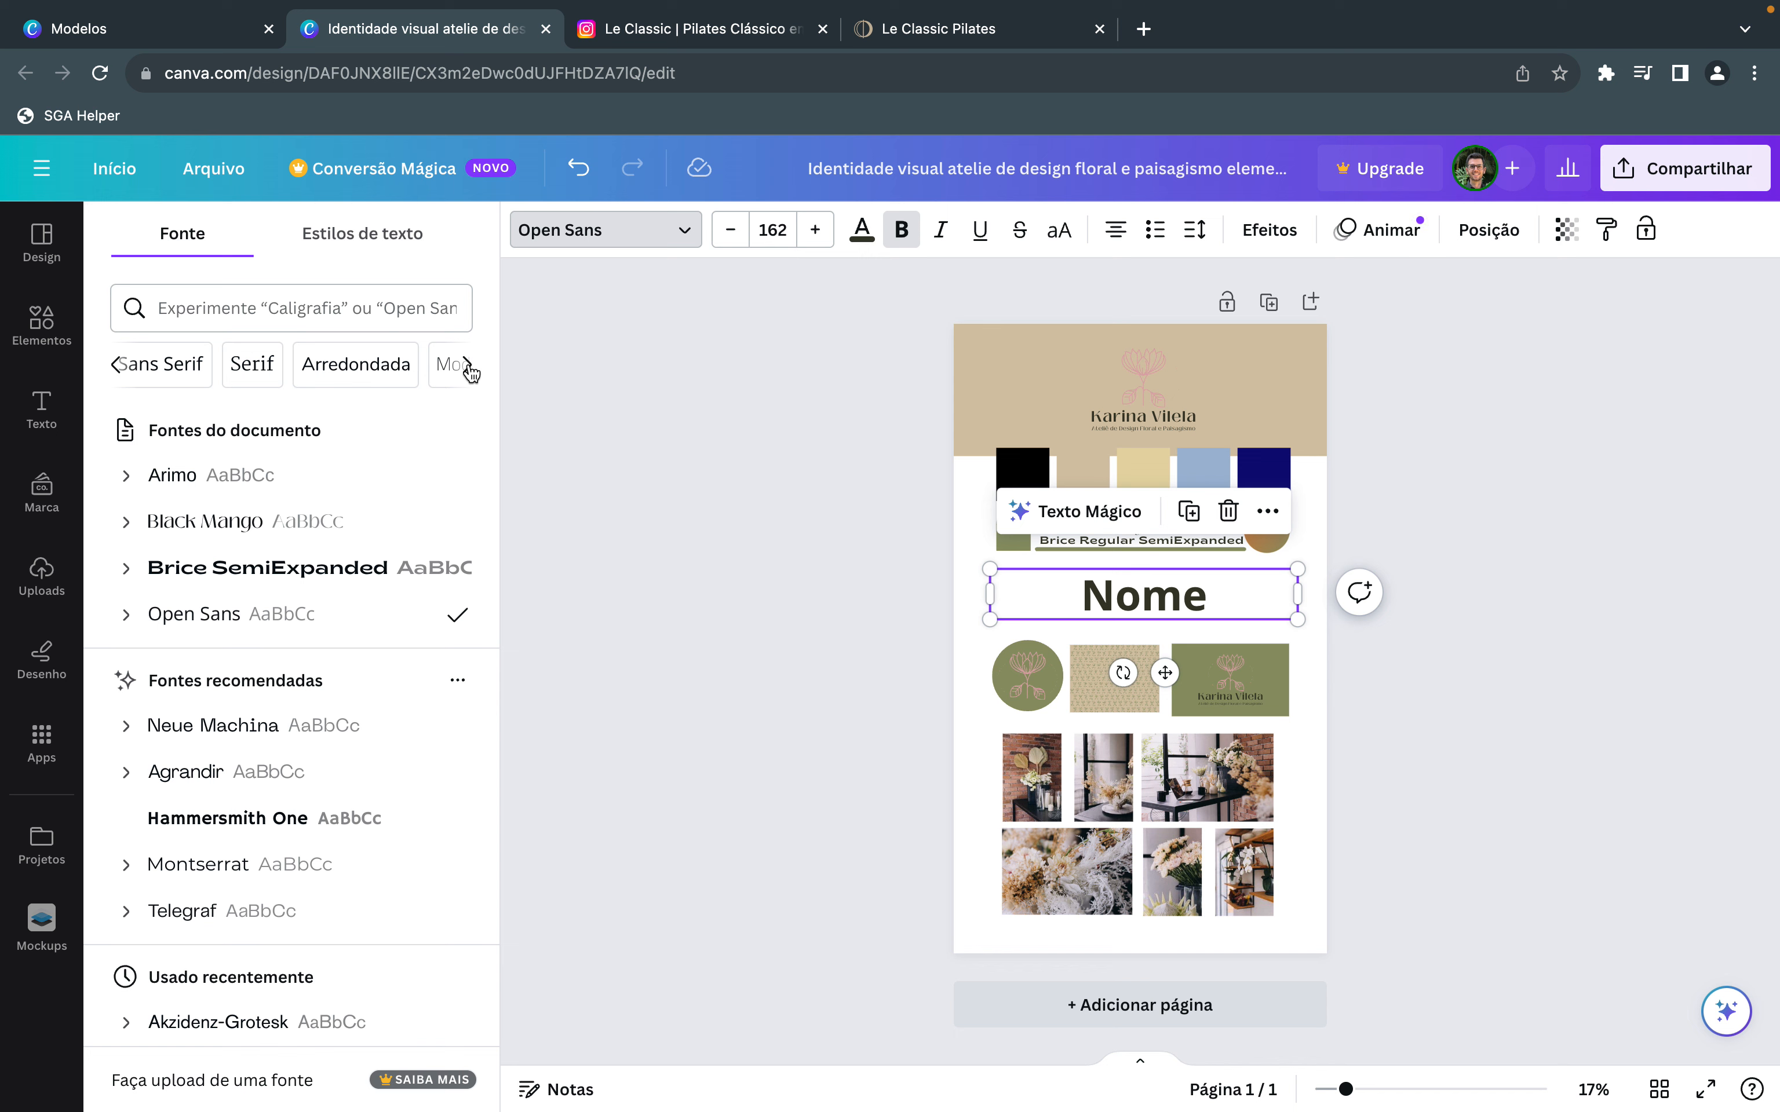
pyautogui.click(249, 363)
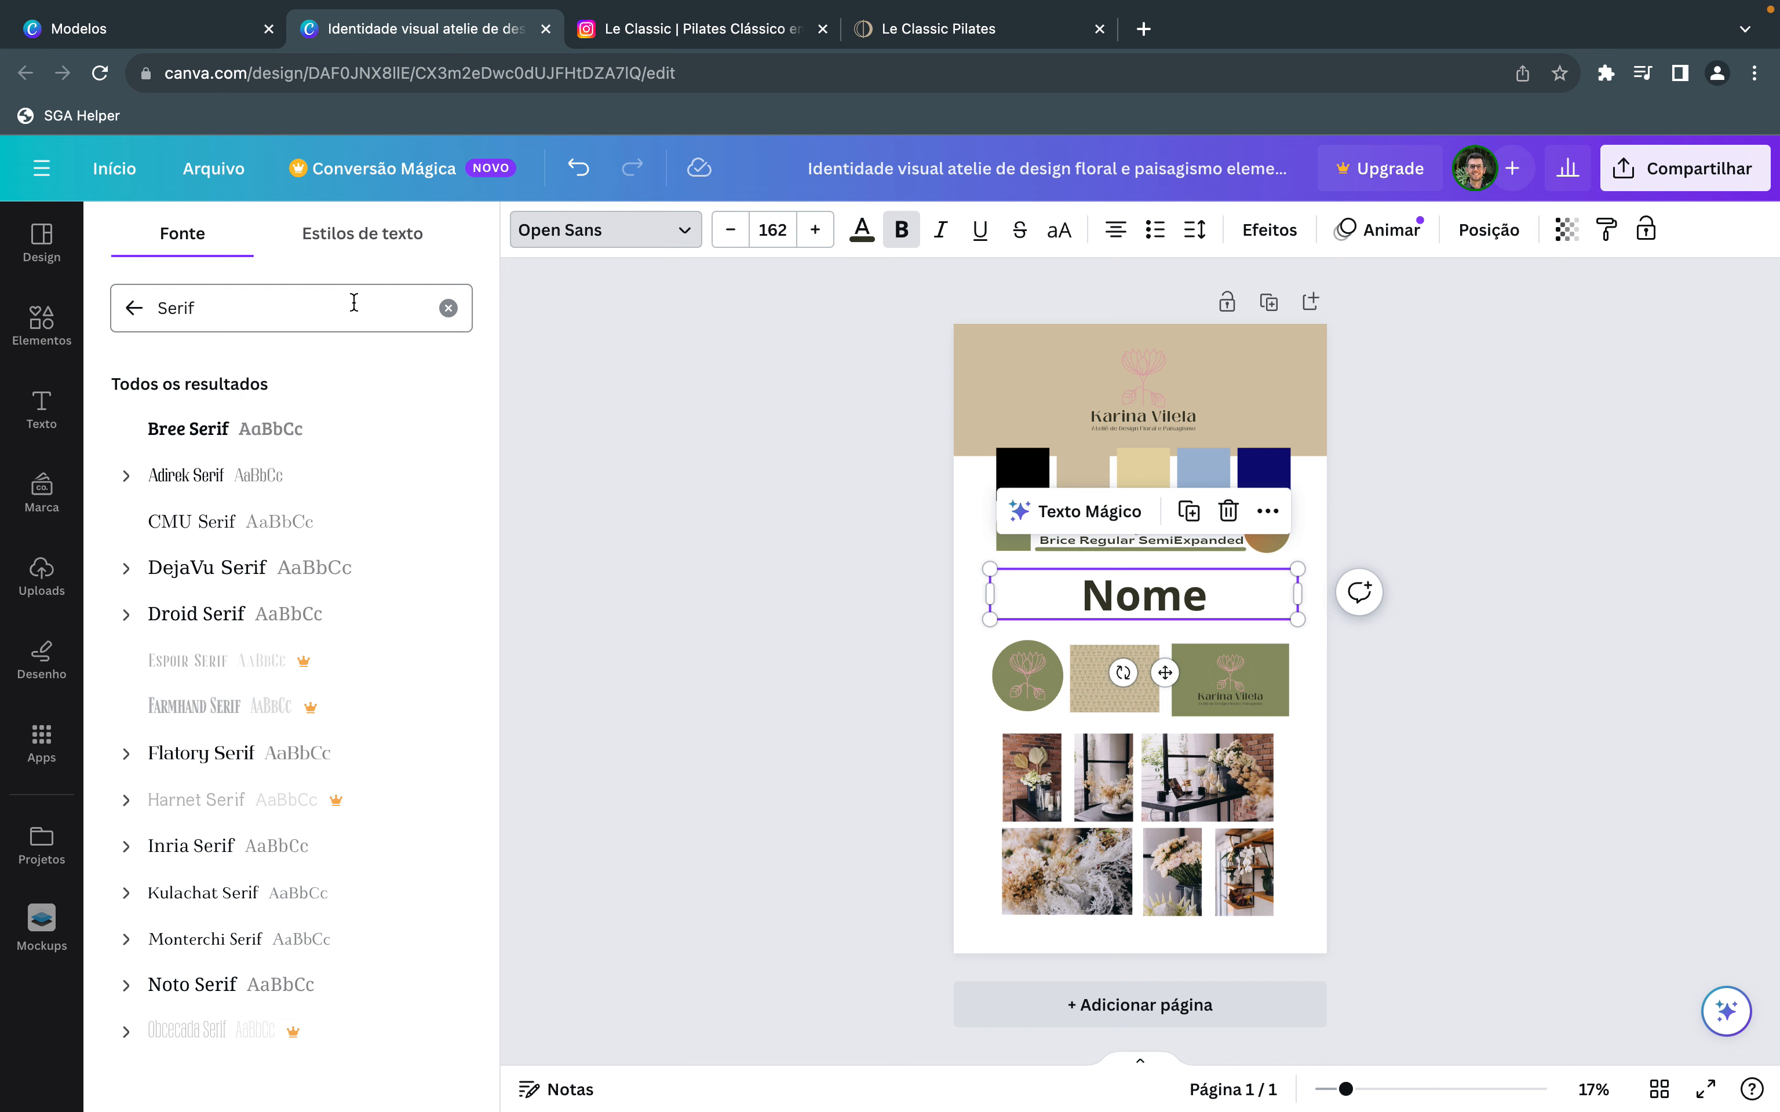
pyautogui.click(135, 309)
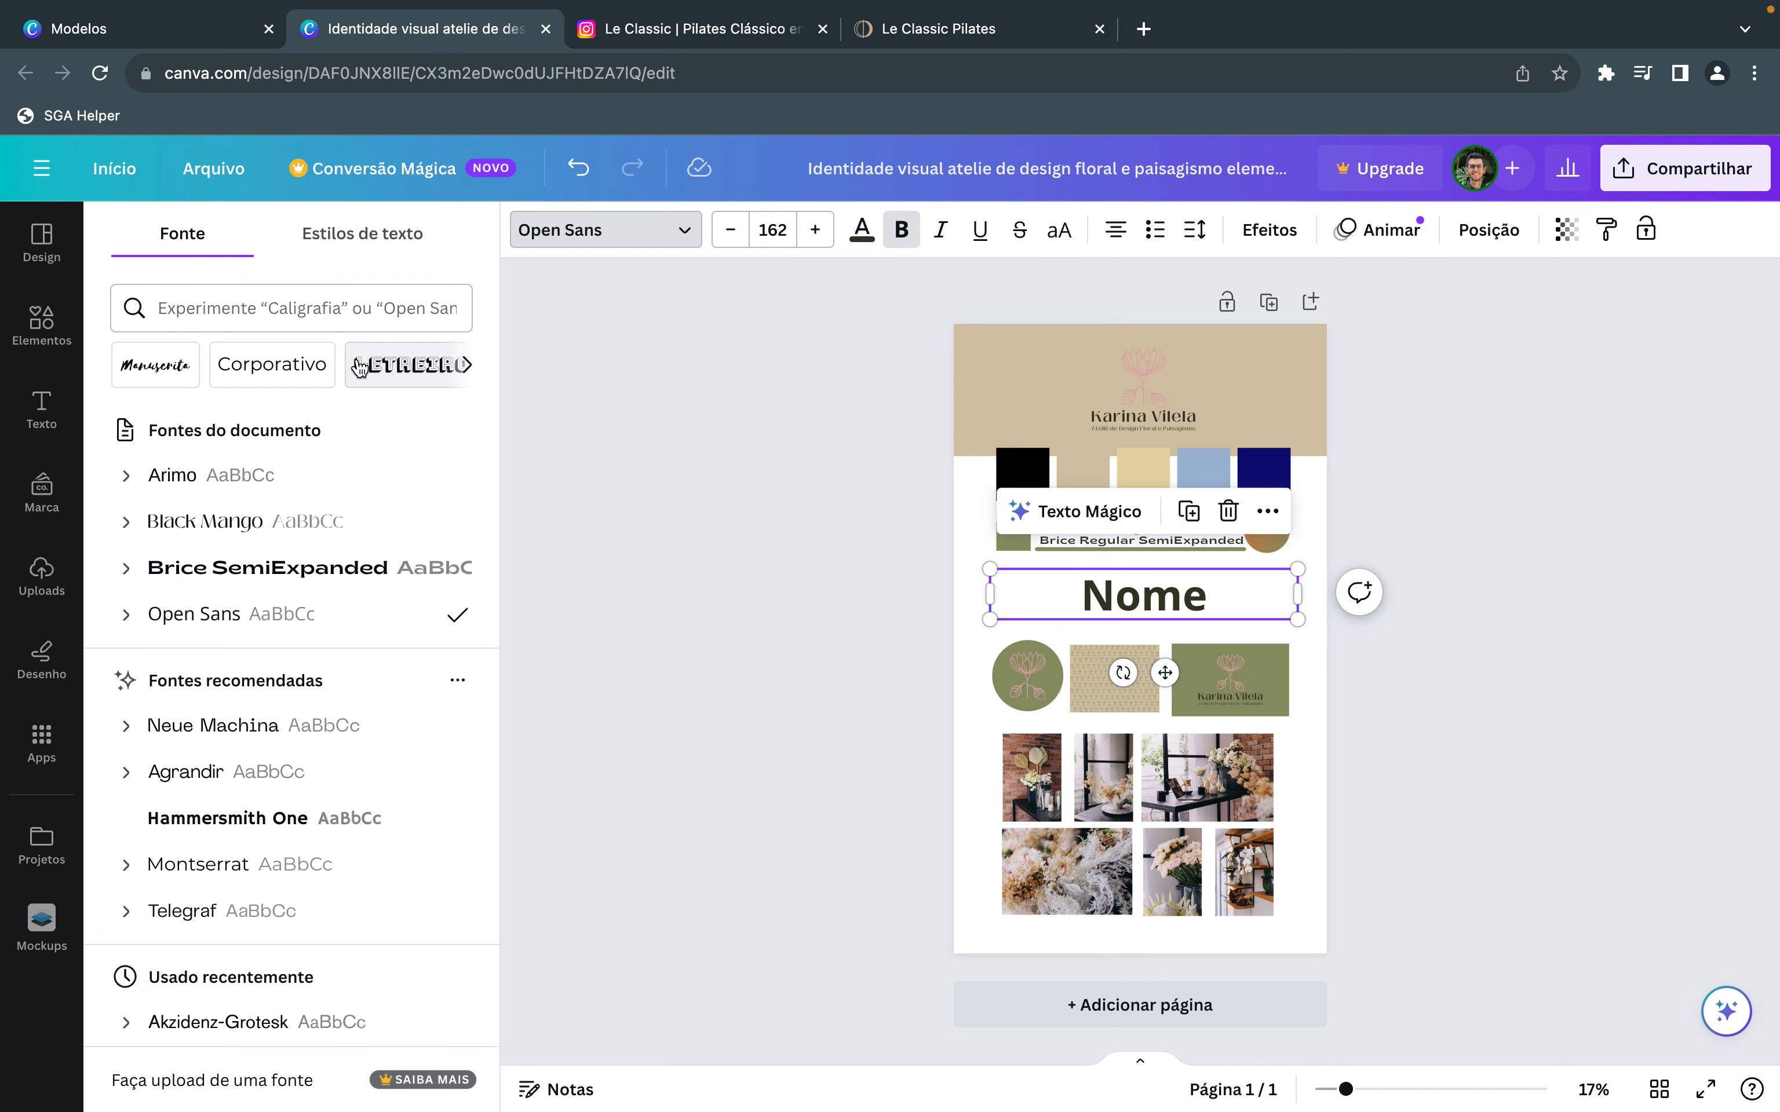
pyautogui.click(161, 361)
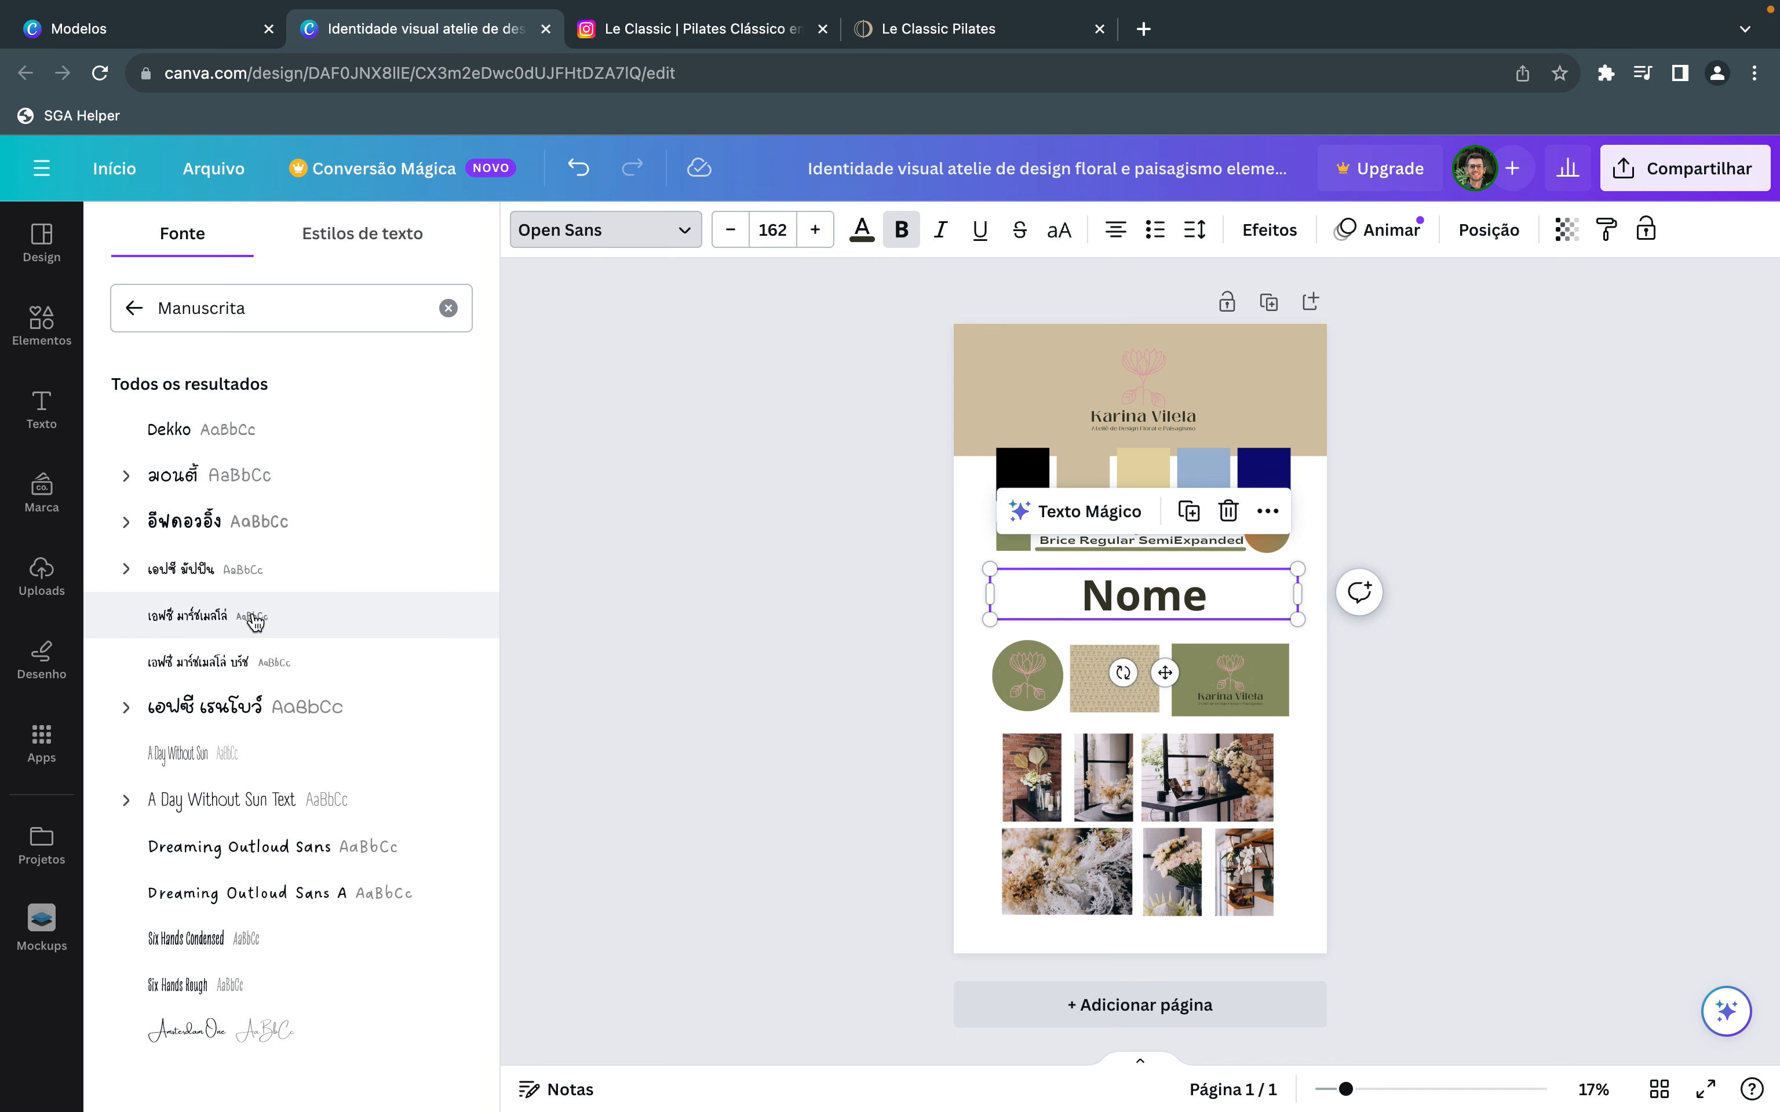
pyautogui.scroll(-2, 247, 883)
pyautogui.scroll(-6, 248, 886)
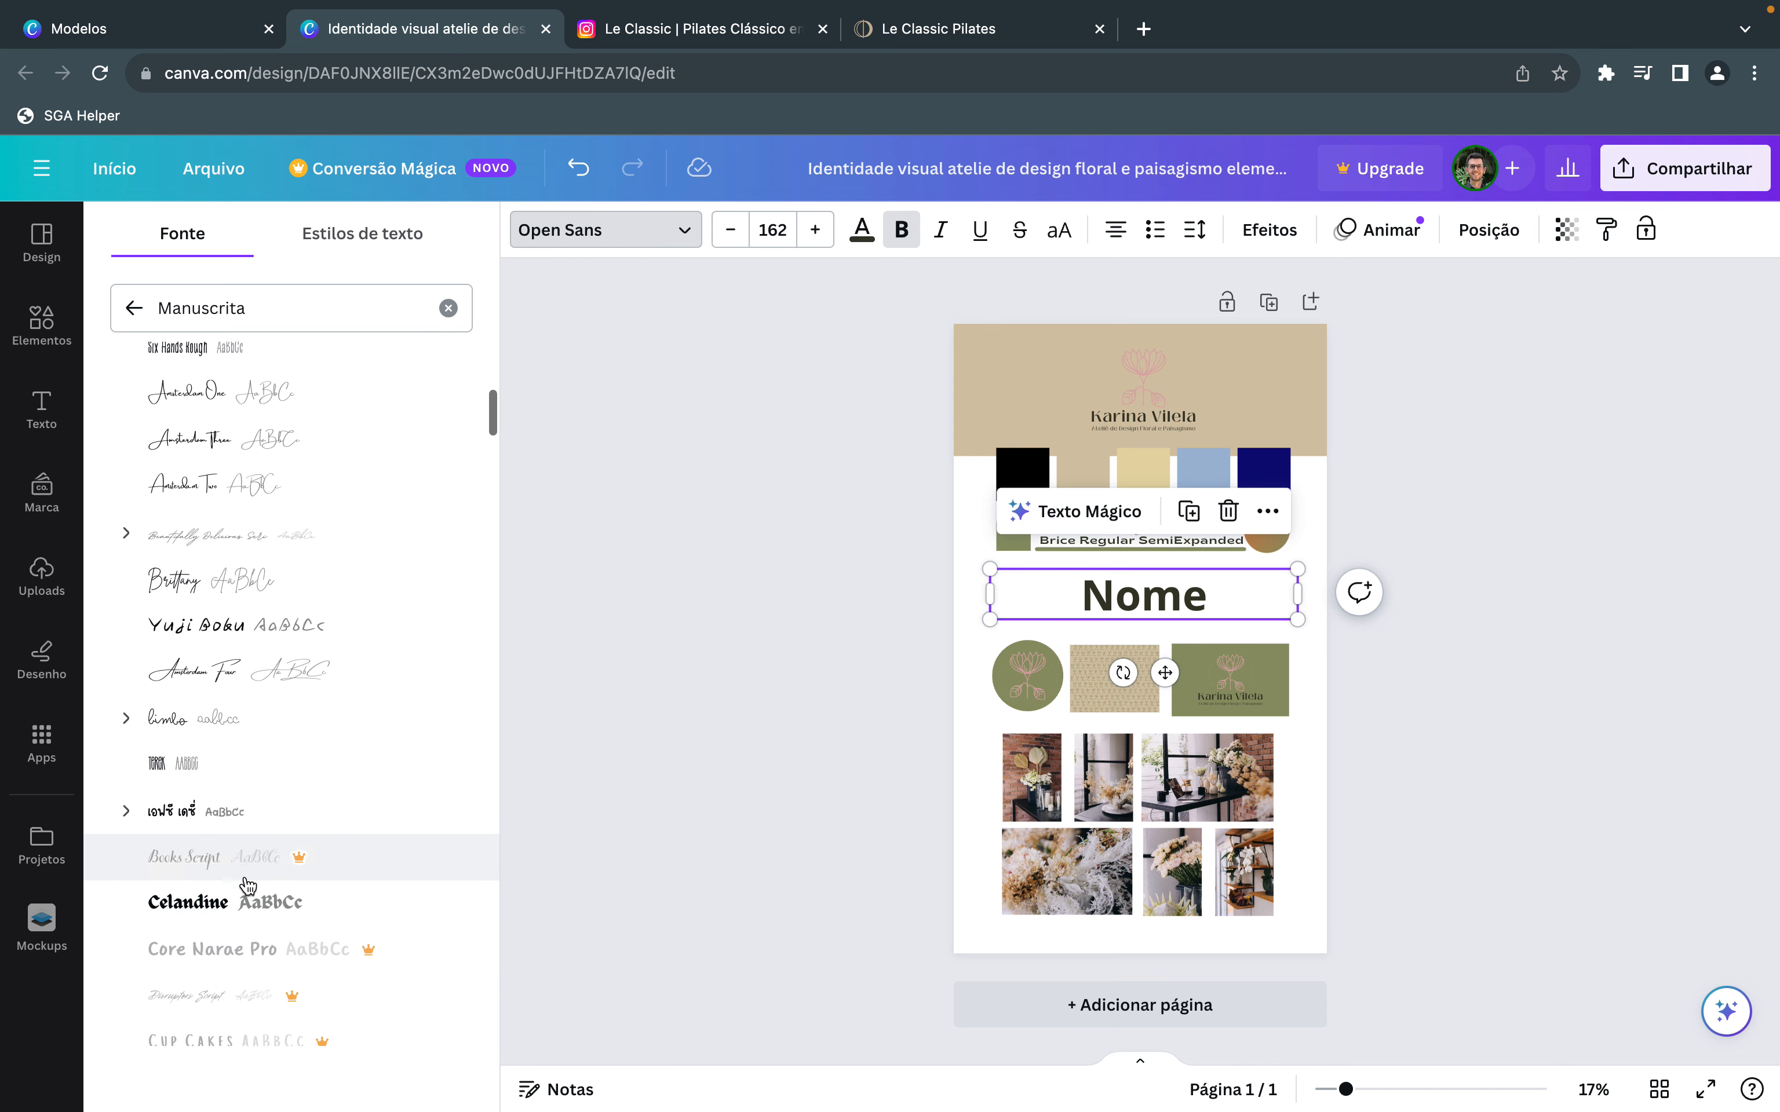
pyautogui.scroll(9, 248, 886)
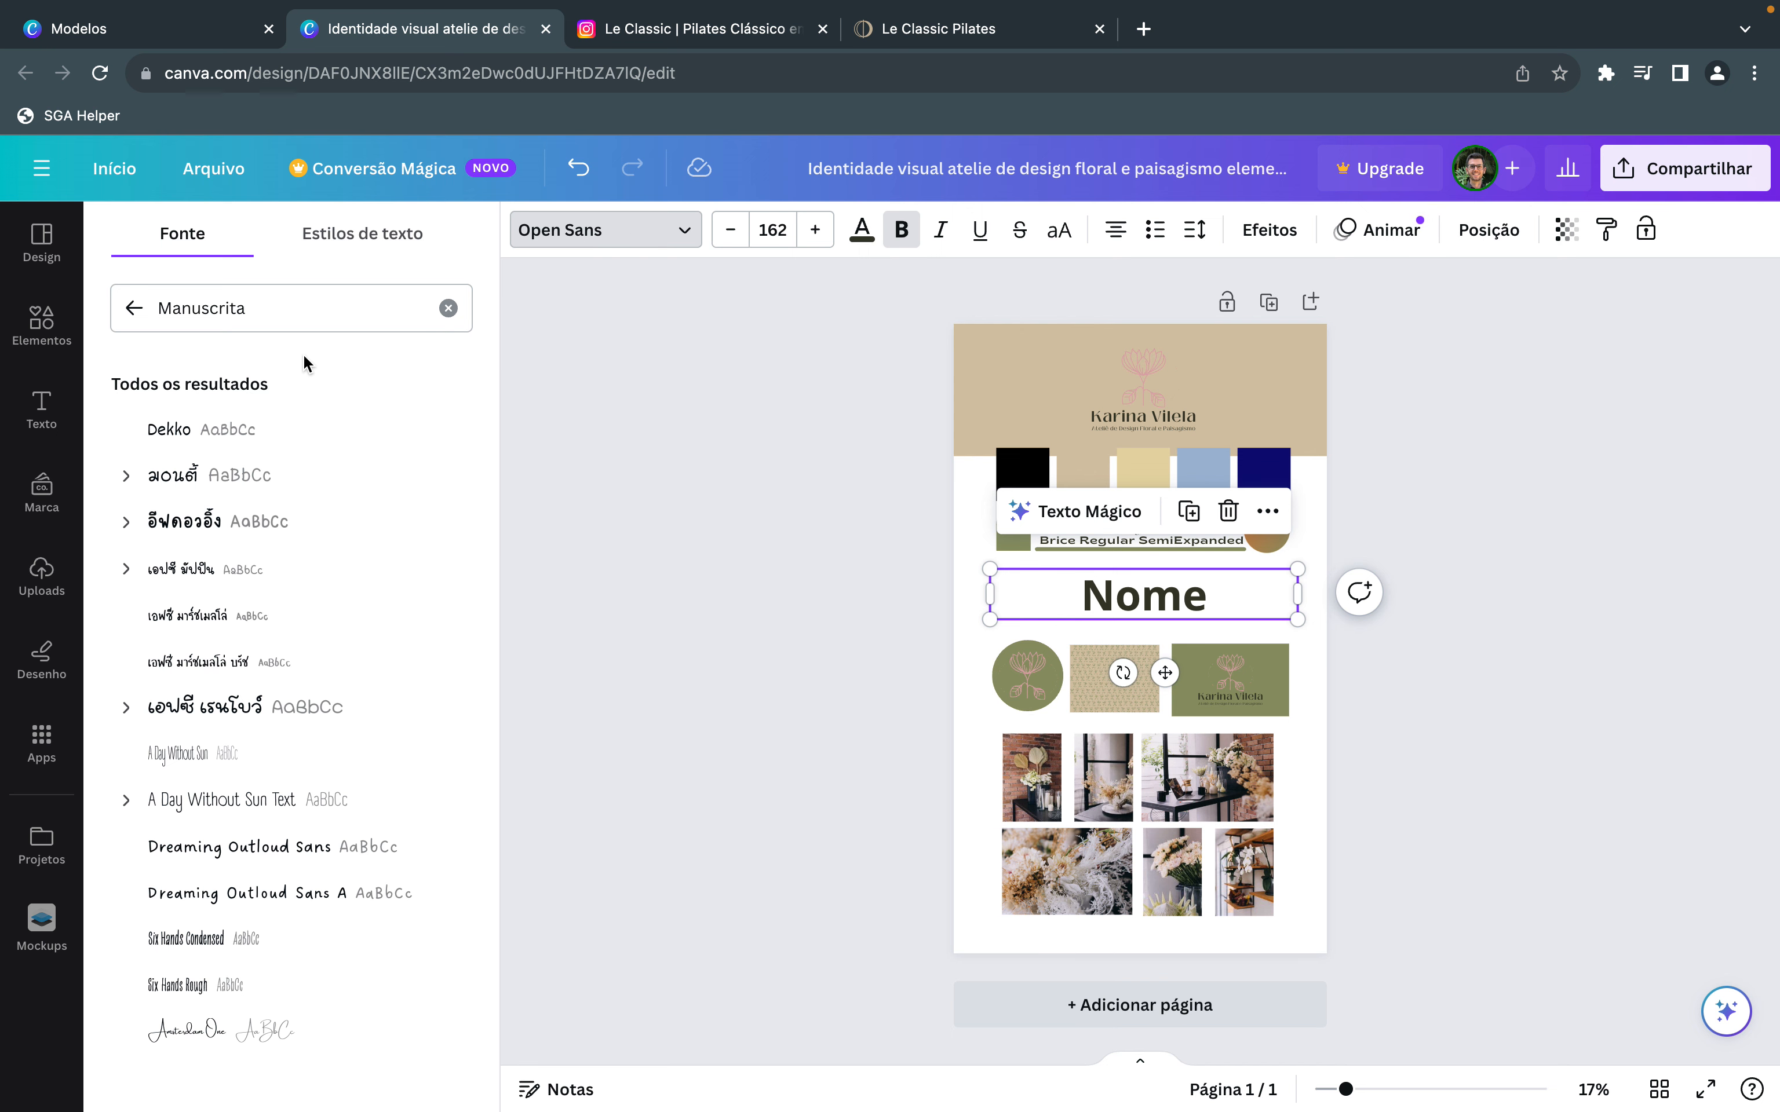
# Leave the Manuscrita results and set the "Nome" heading's font to Black Mango.
pyautogui.click(134, 307)
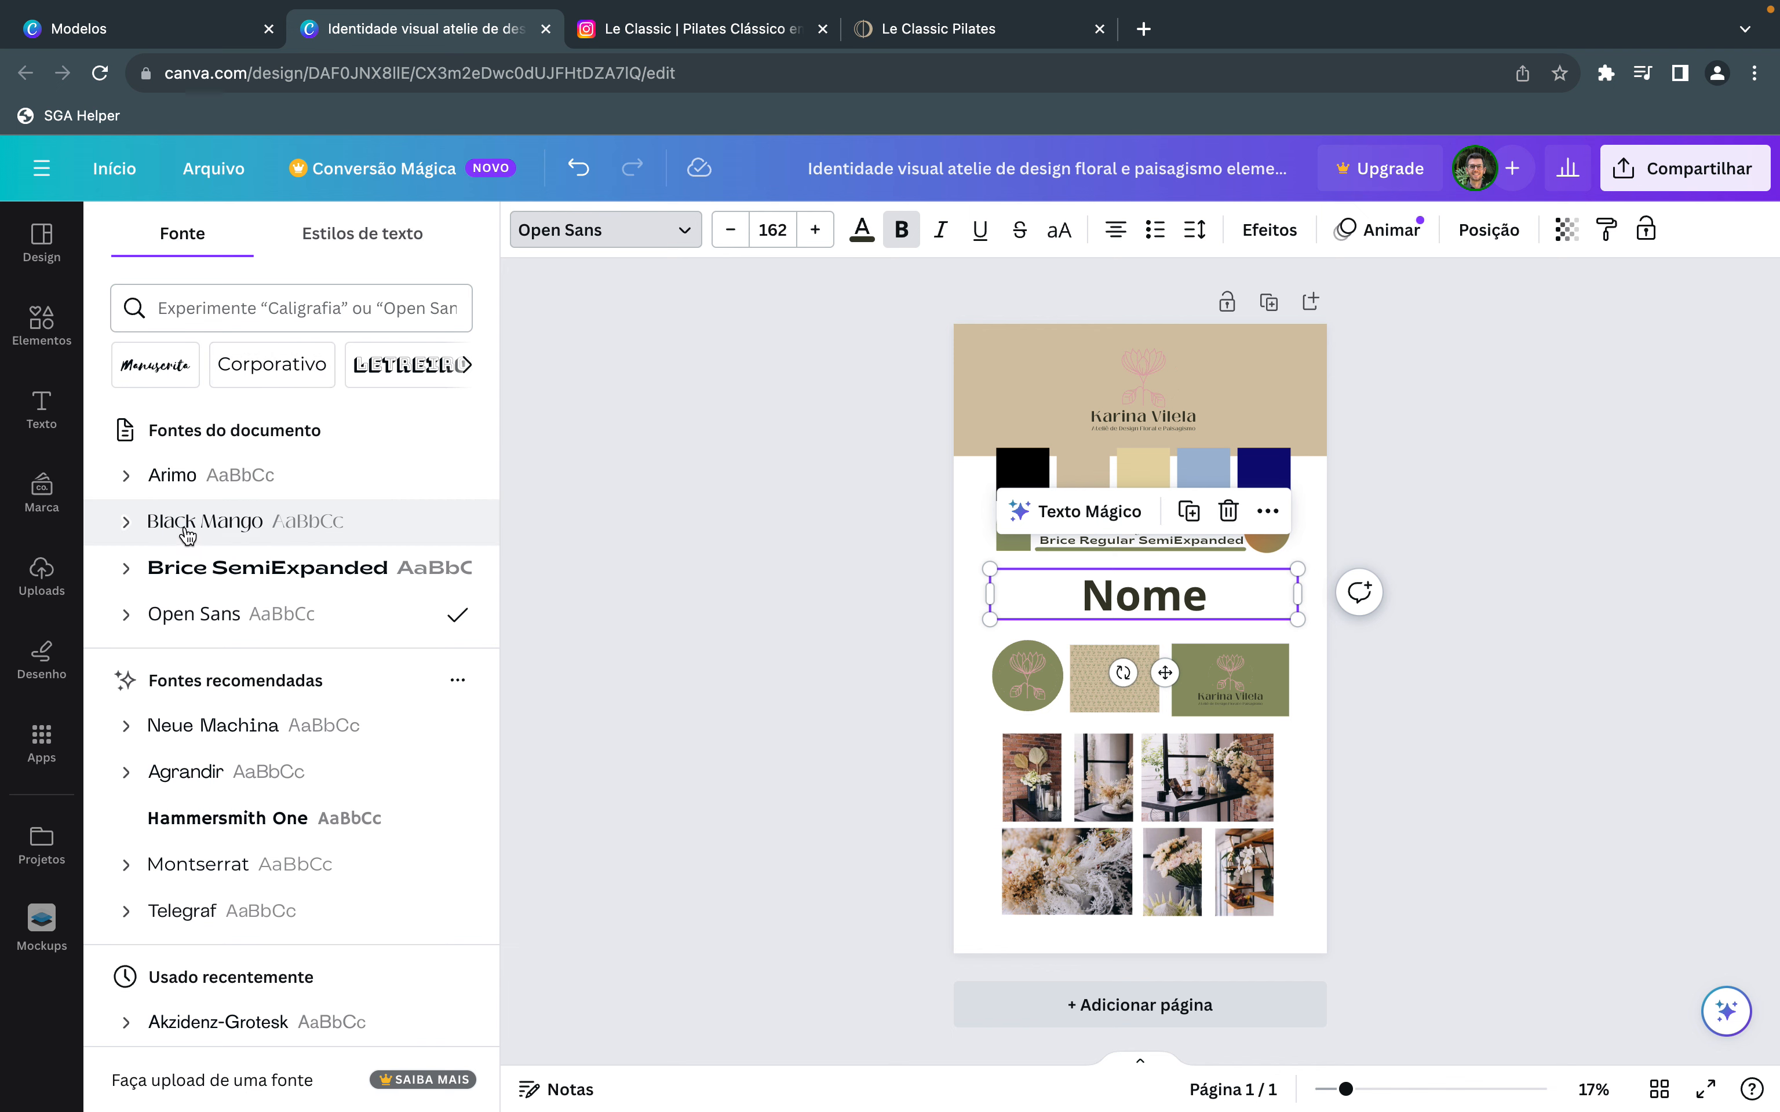
pyautogui.click(299, 532)
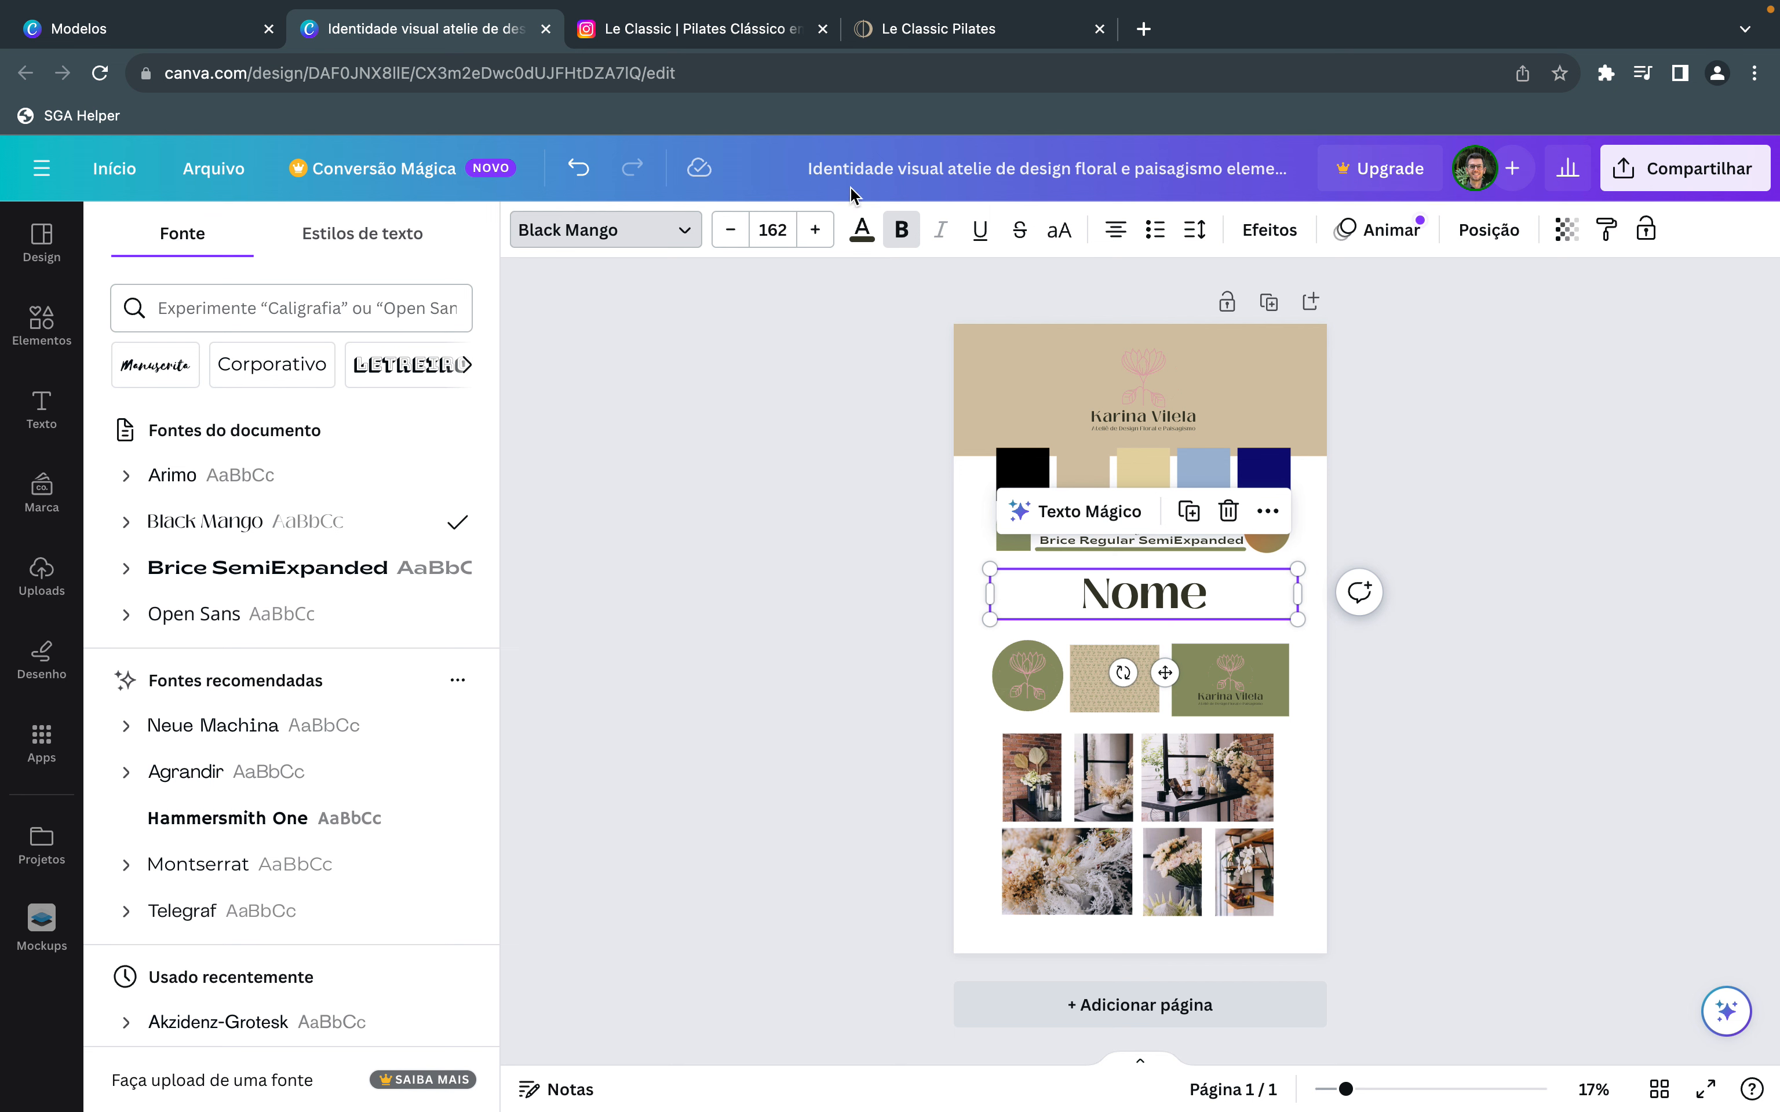
# Rename the brand board design as "IDV - Nome".
pyautogui.click(936, 170)
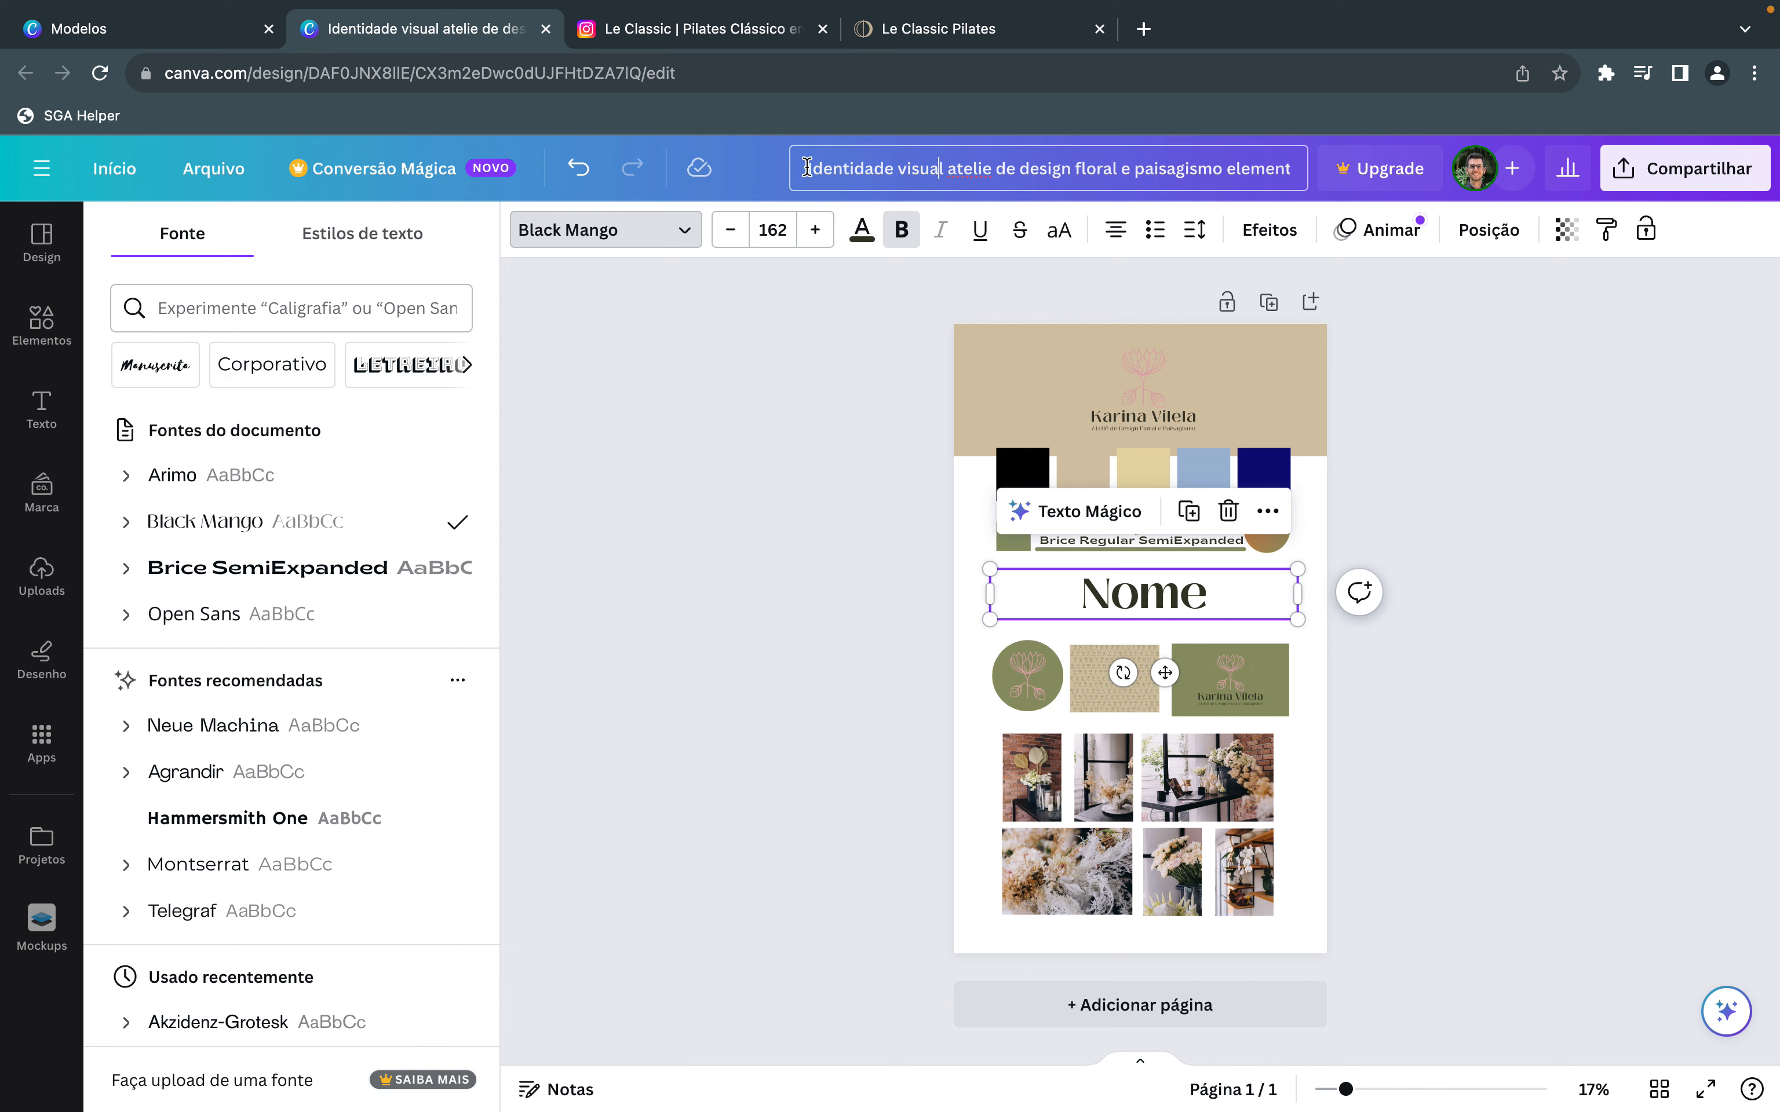
pyautogui.moveTo(806, 169); pyautogui.dragTo(1300, 173)
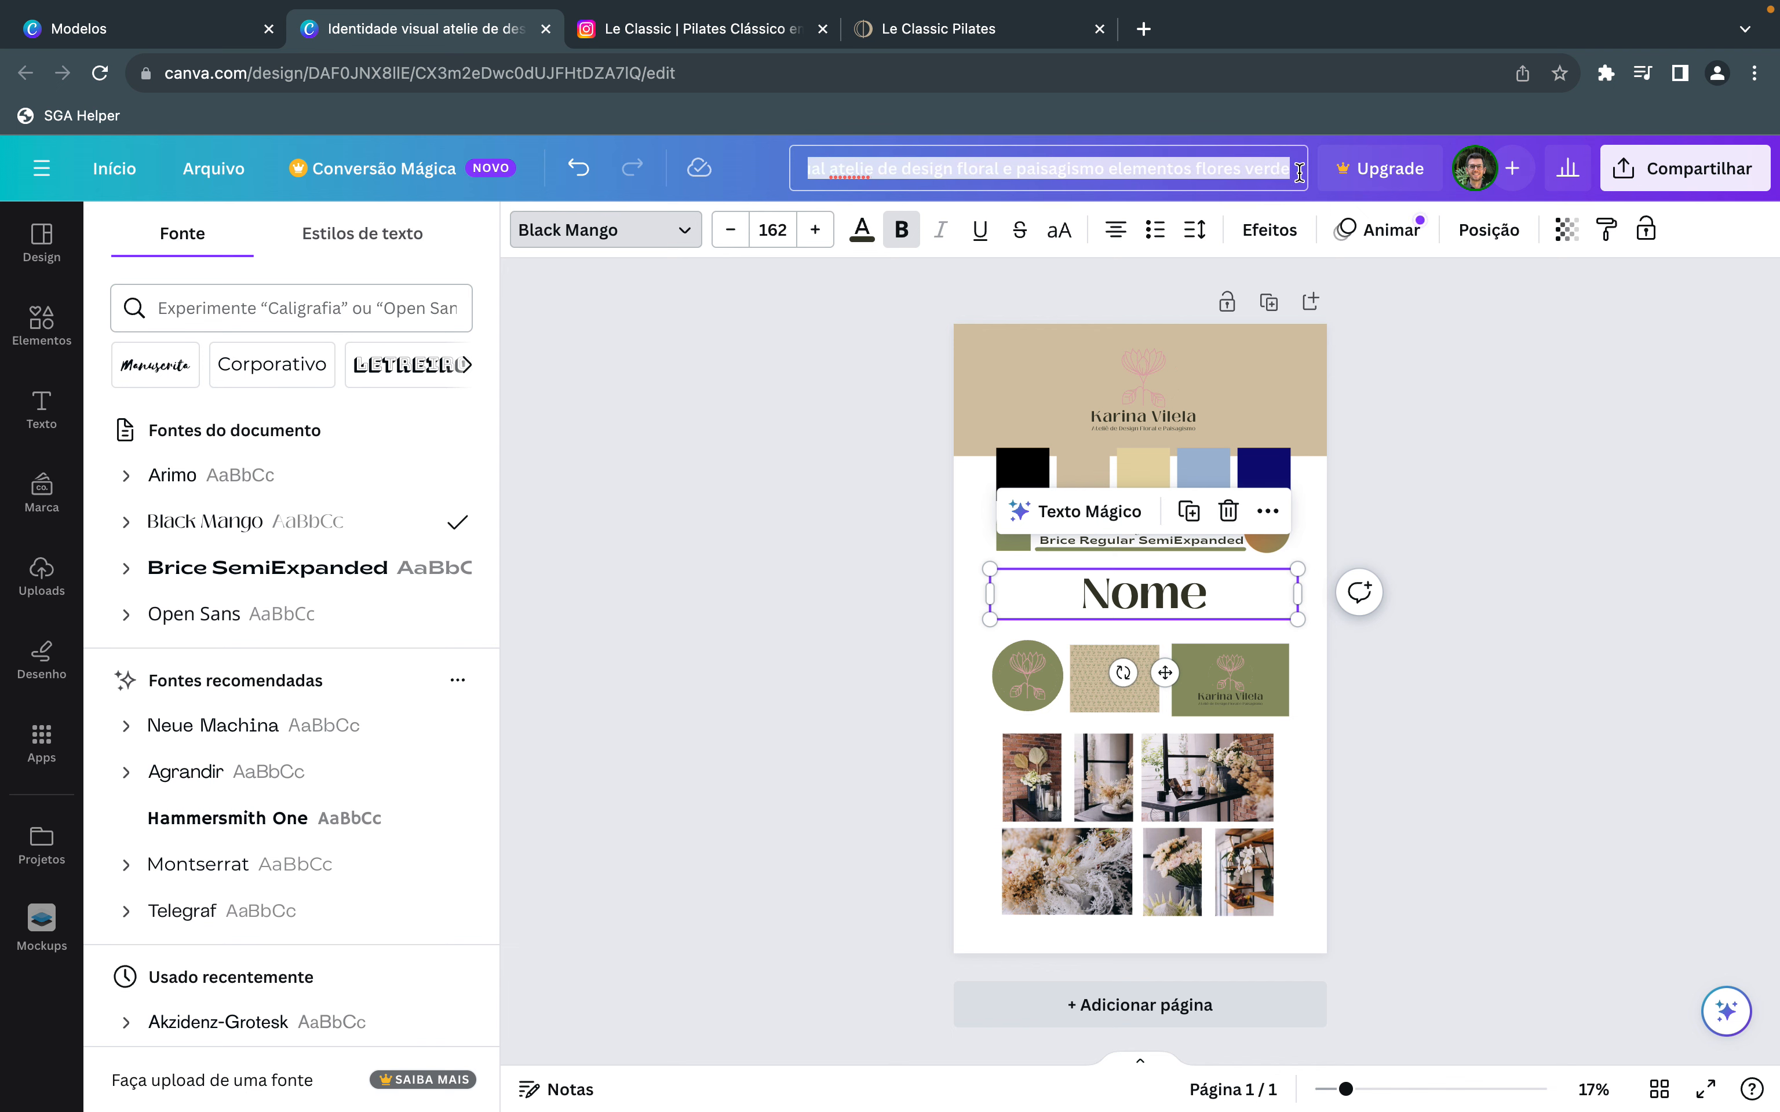
pyautogui.write('IDV')
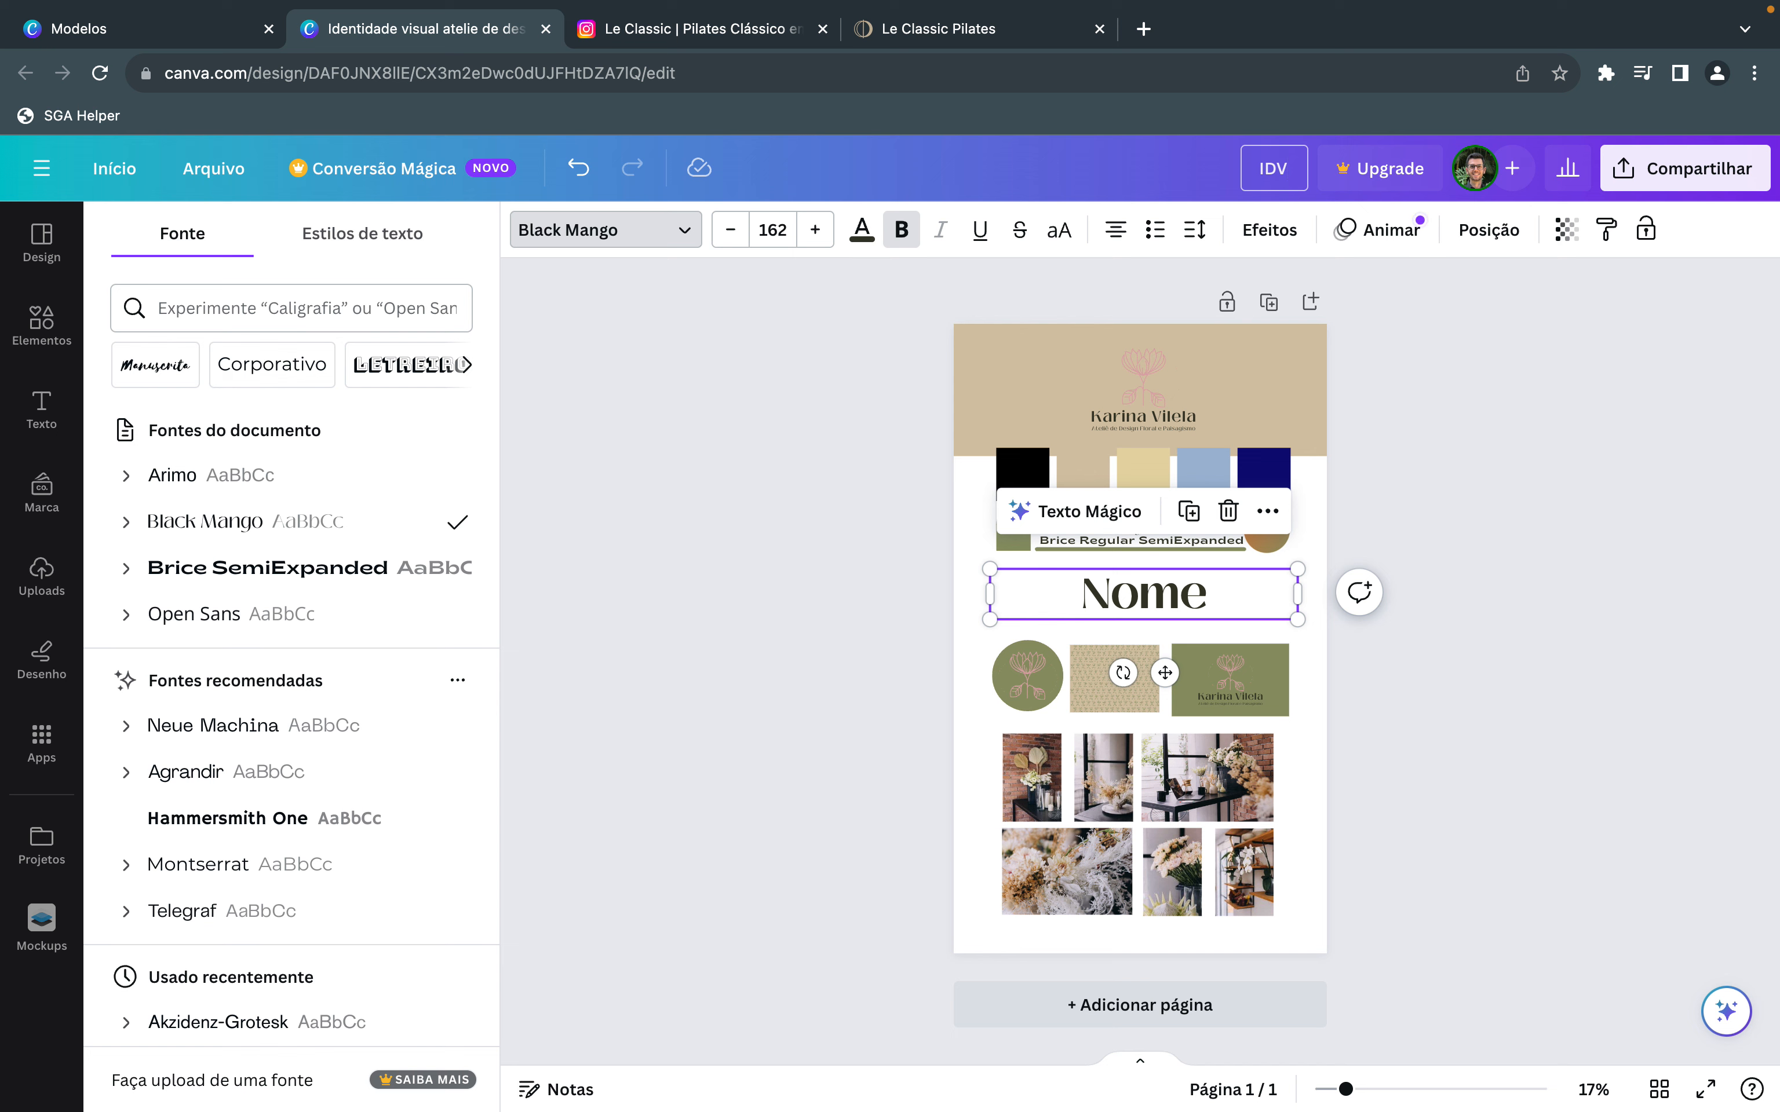
pyautogui.write(' - Nome')
pyautogui.press('Return')
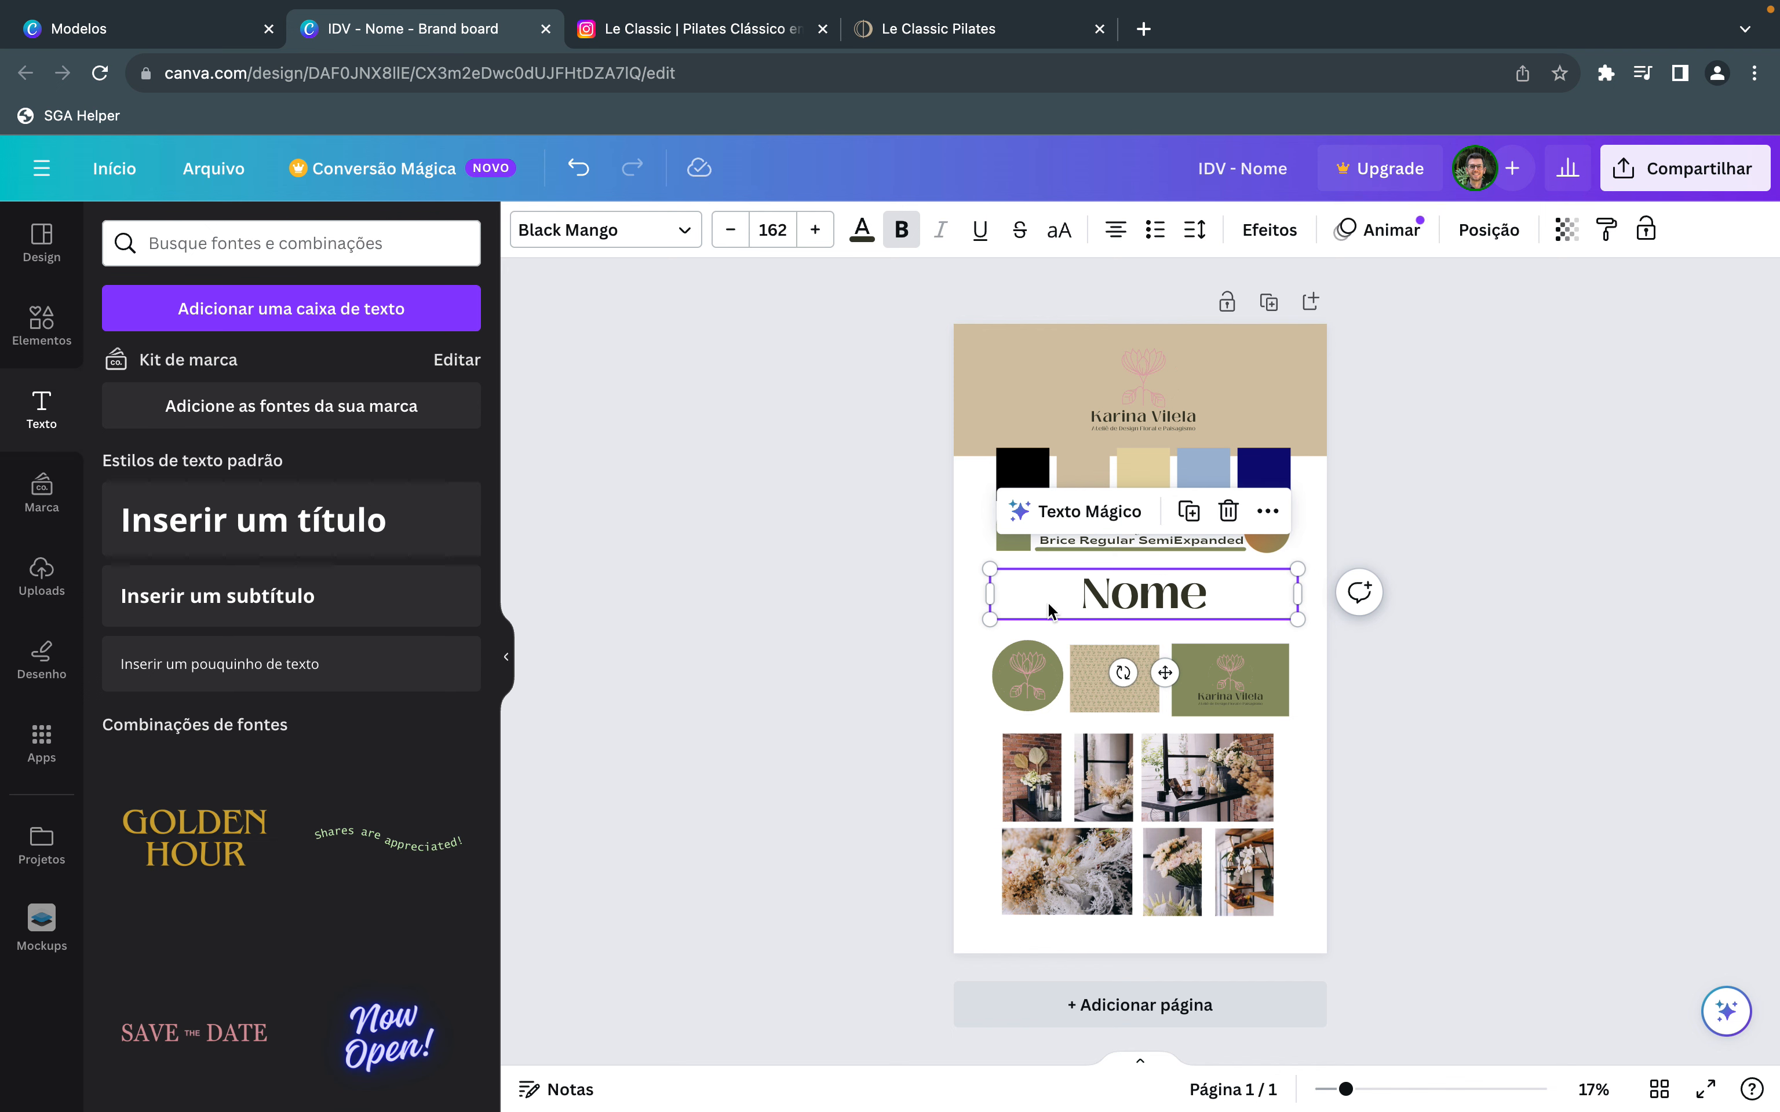
# Create a new blank design of the type Logotipo de agência from the templates page and clear its template search.
pyautogui.click(155, 29)
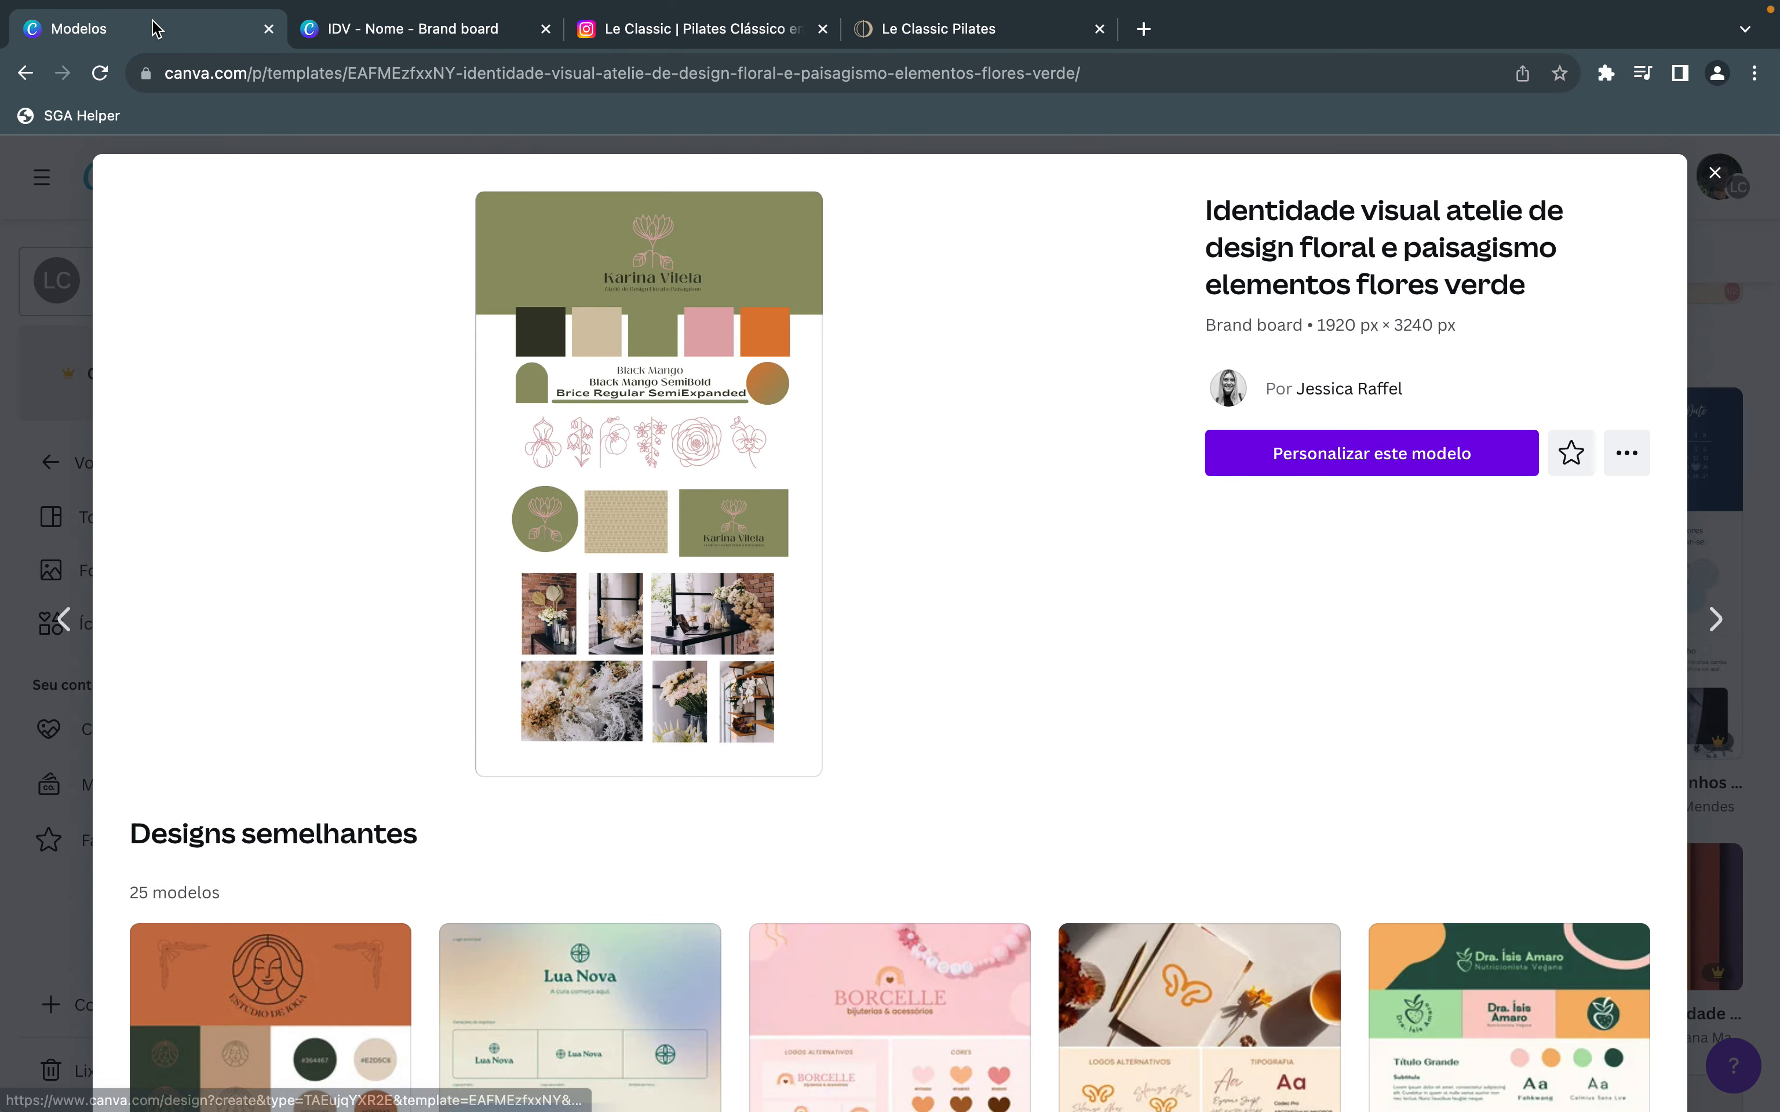
pyautogui.click(1714, 174)
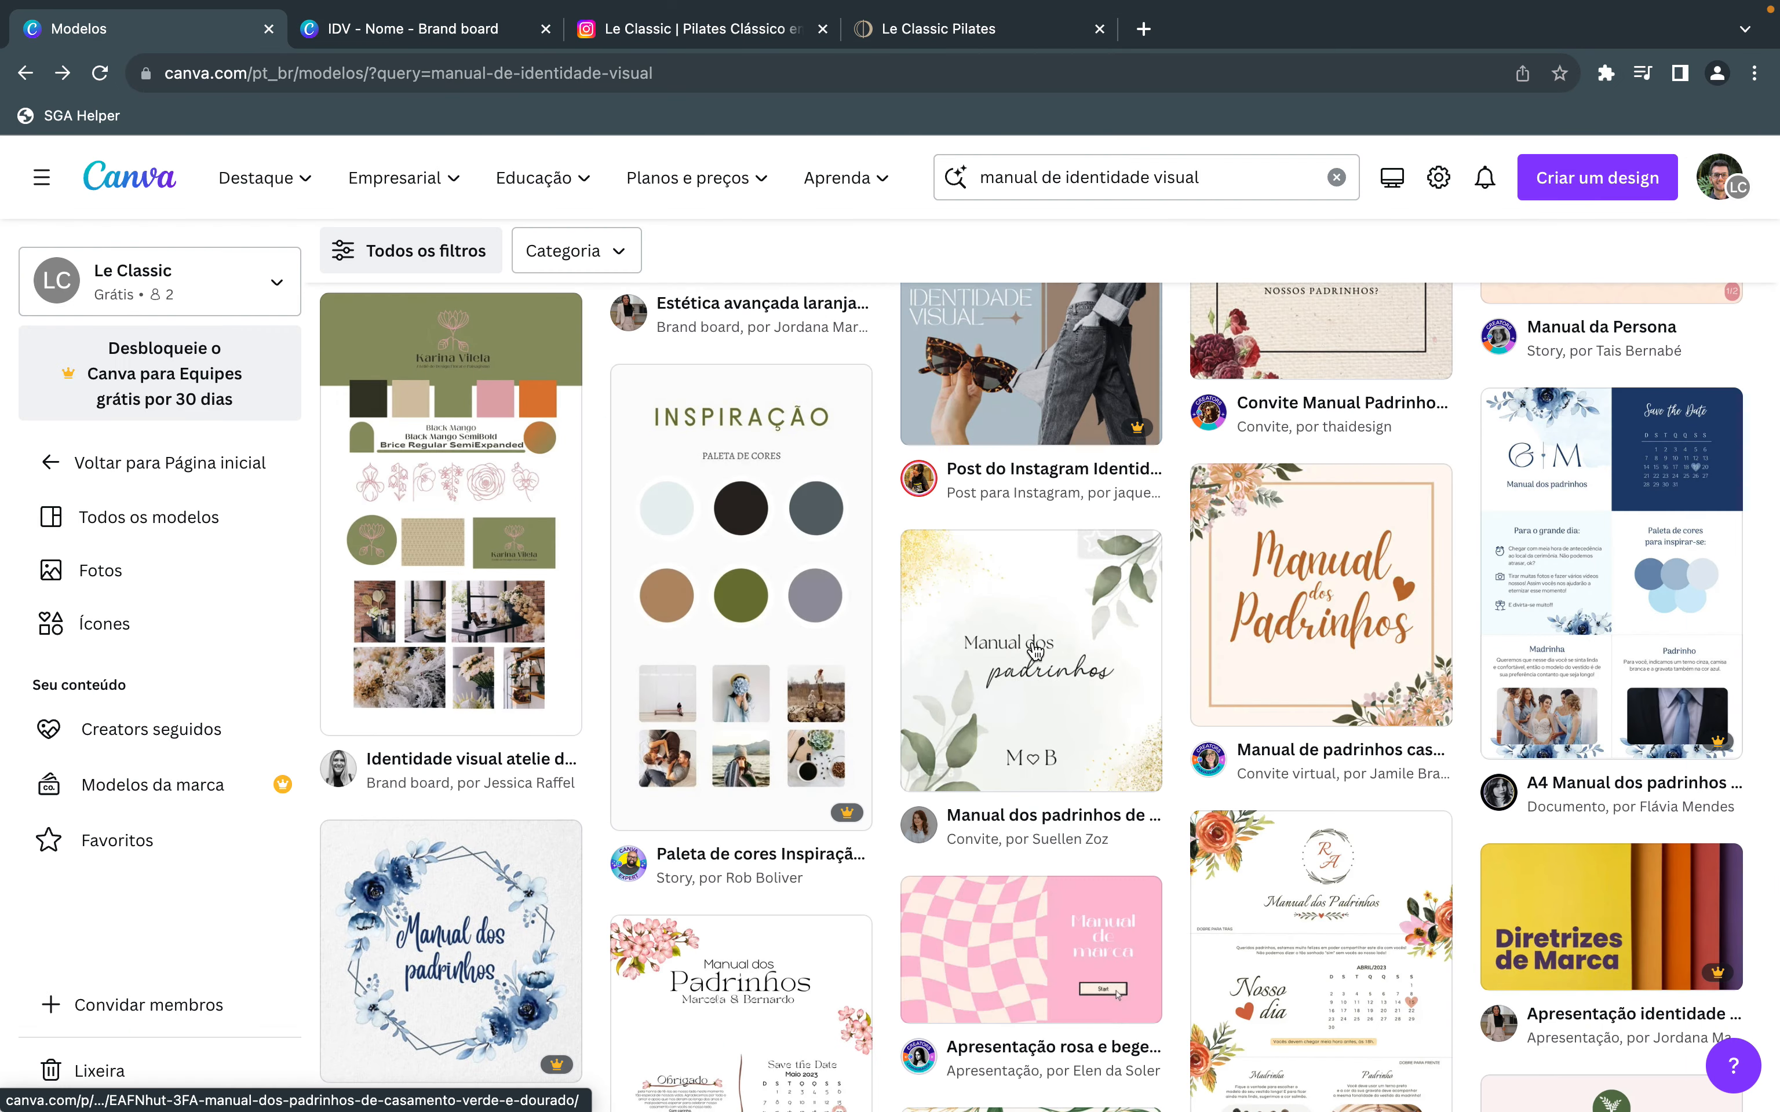
pyautogui.click(1552, 176)
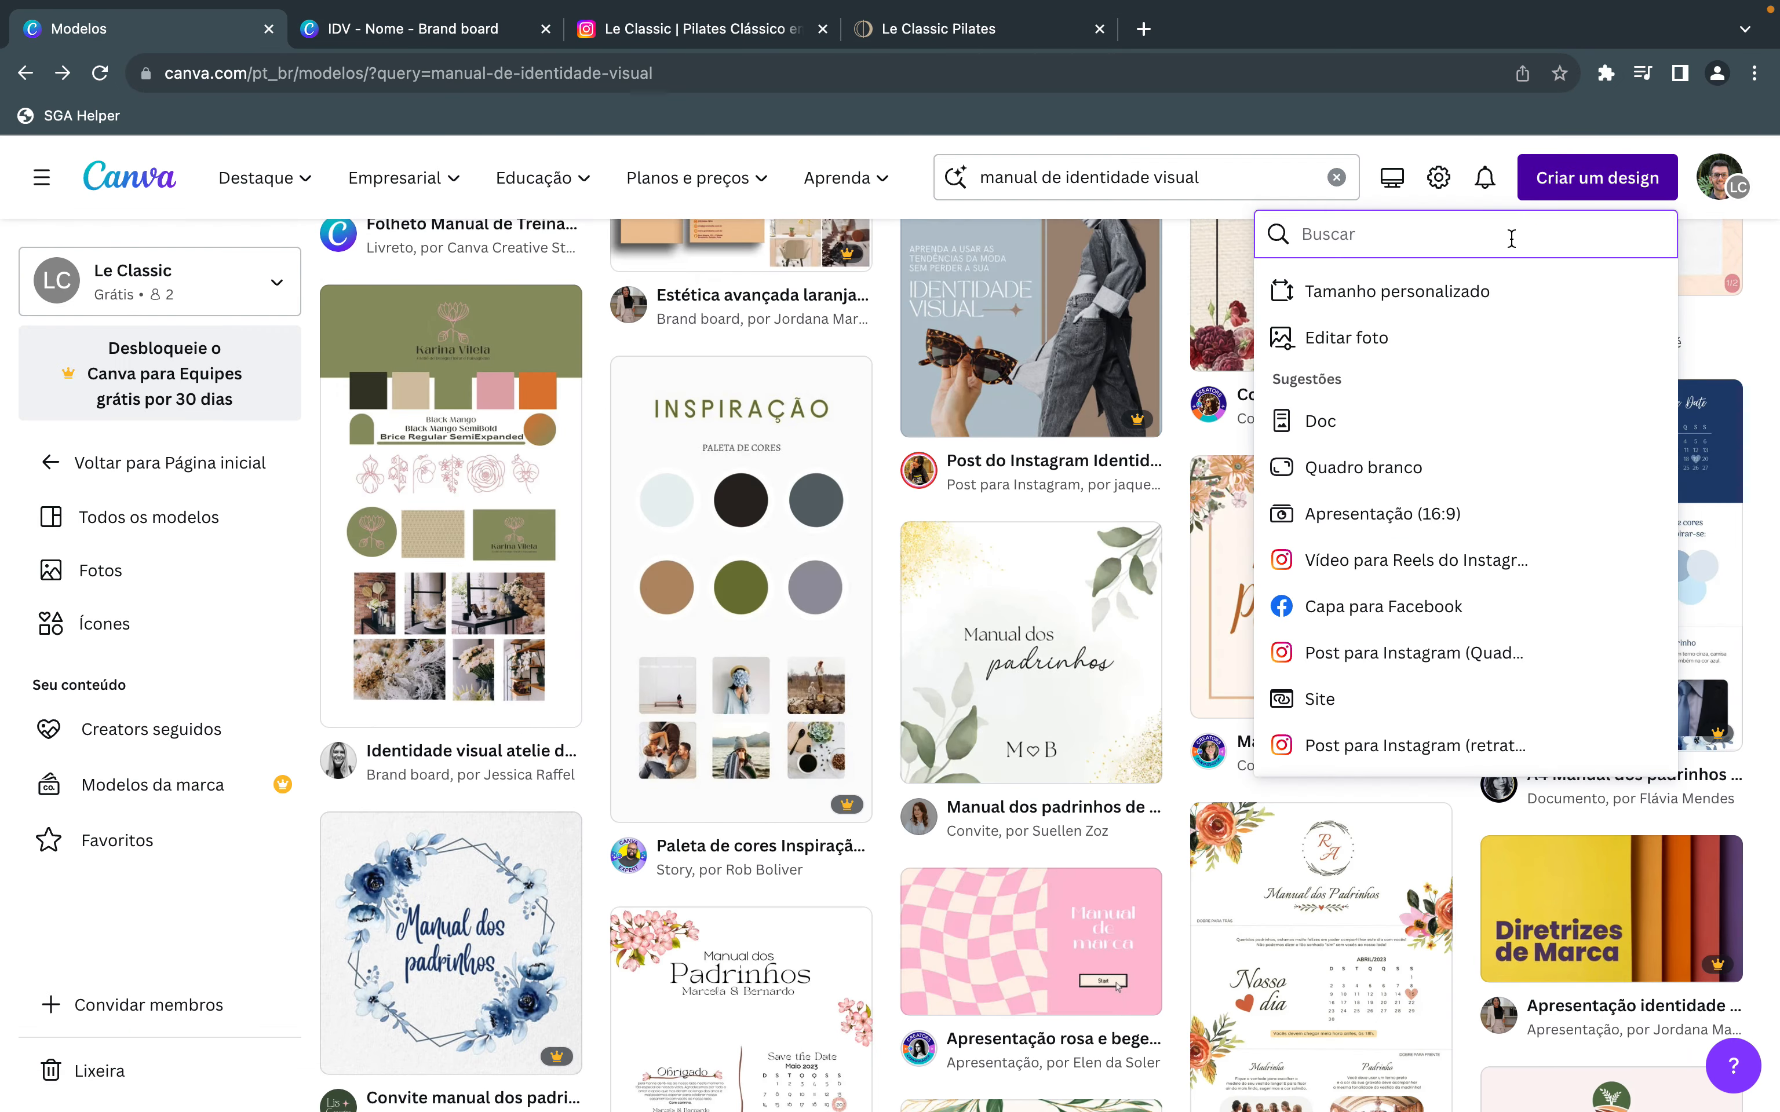
pyautogui.write('logo')
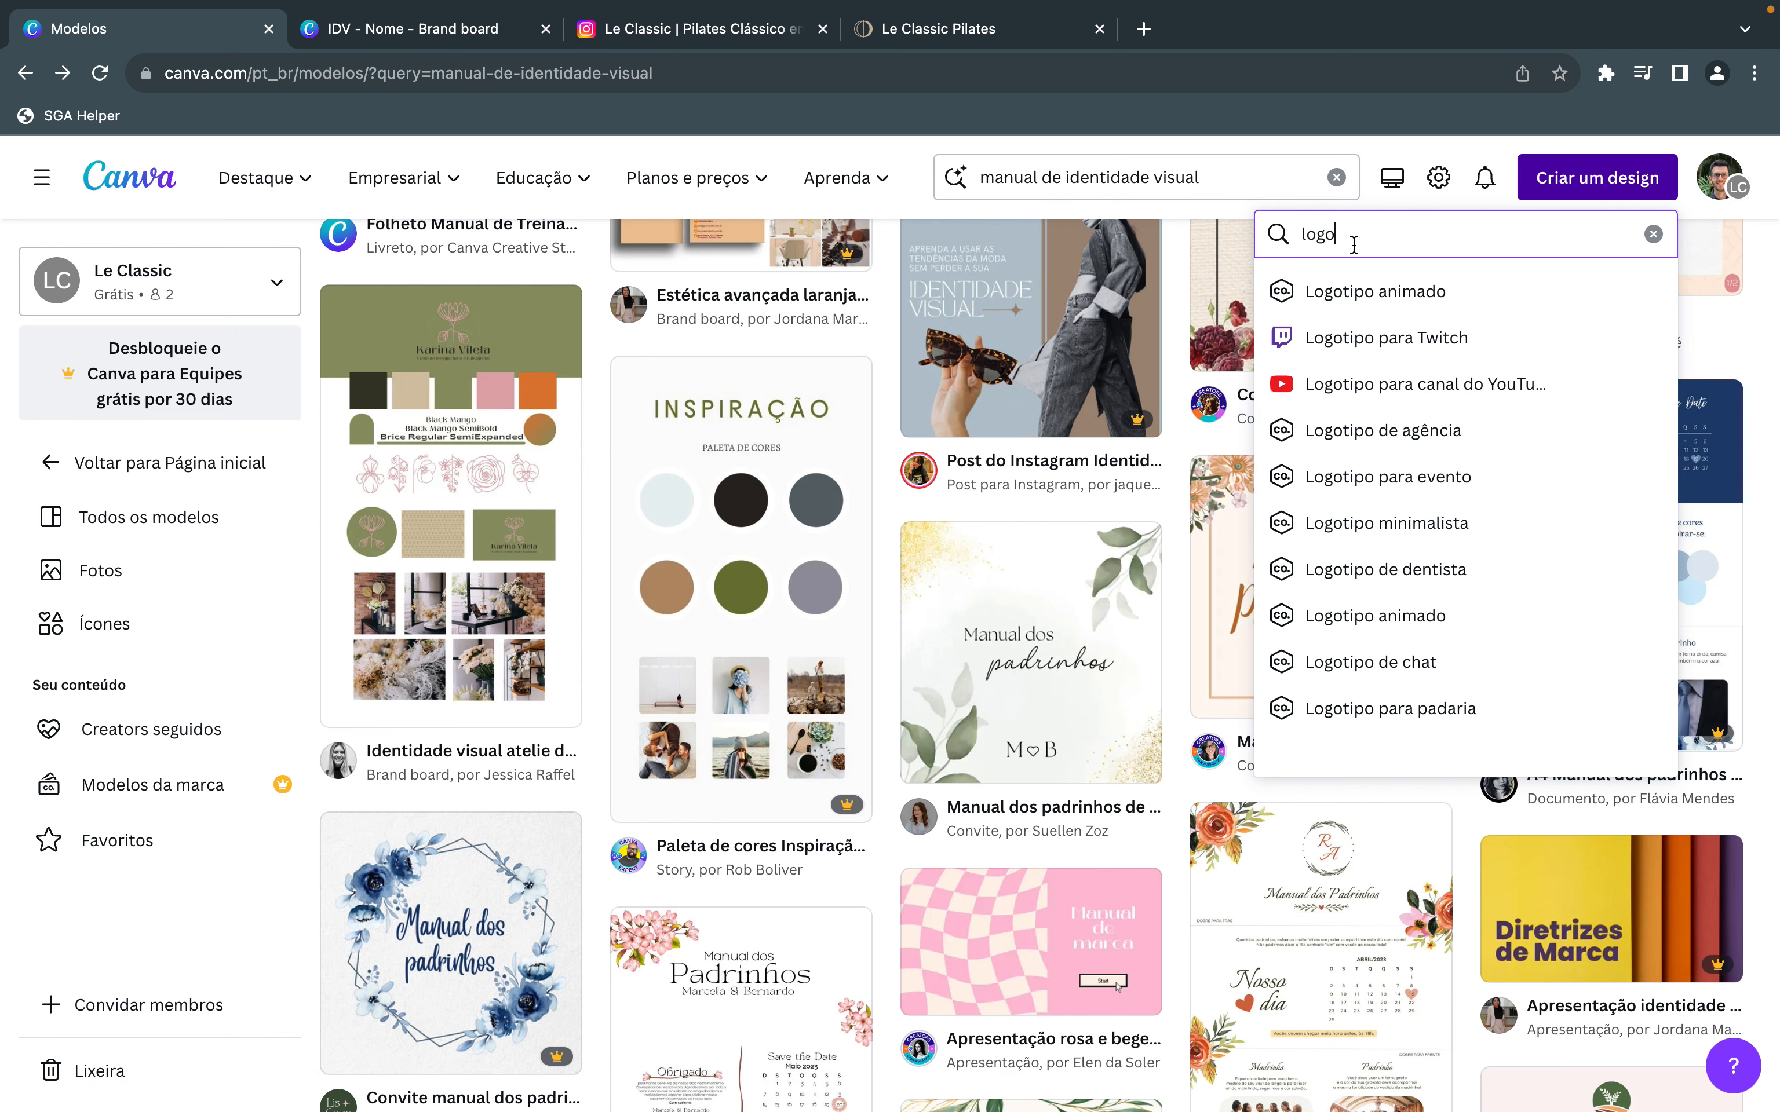
pyautogui.scroll(4, 1353, 331)
pyautogui.click(1359, 441)
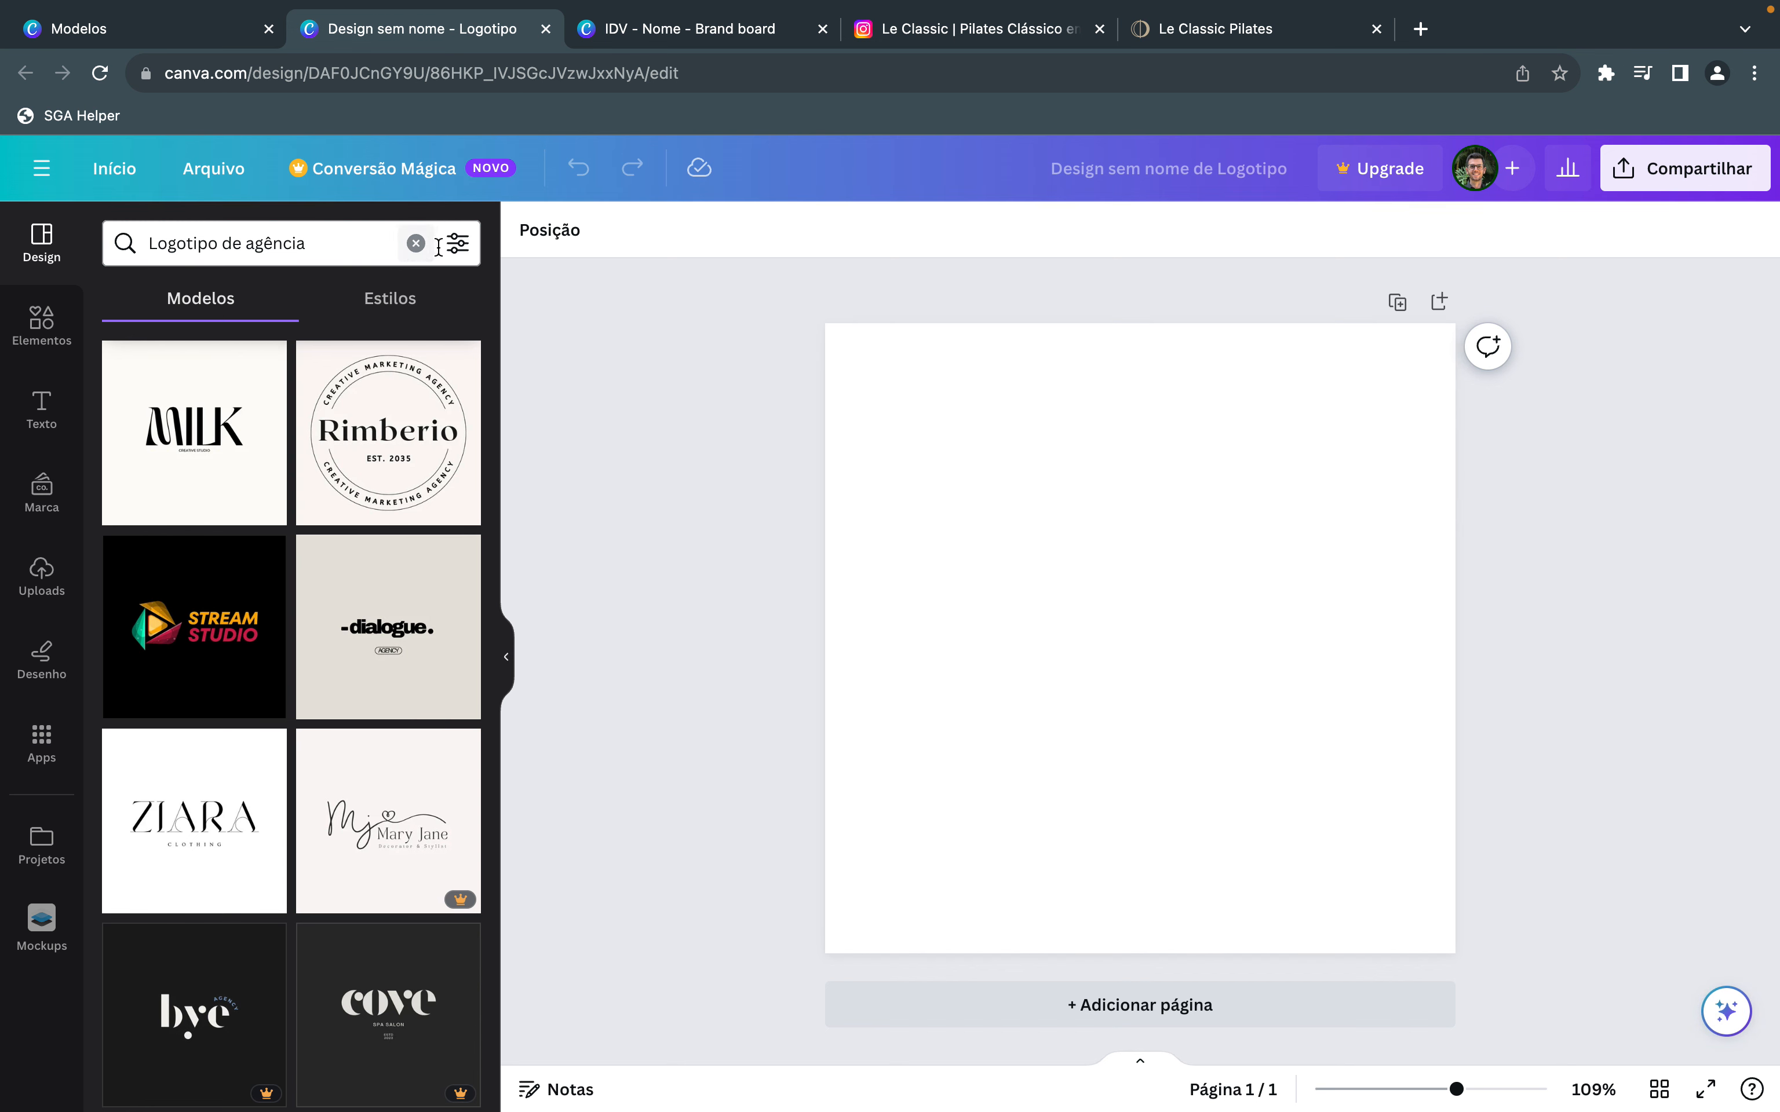
pyautogui.click(415, 243)
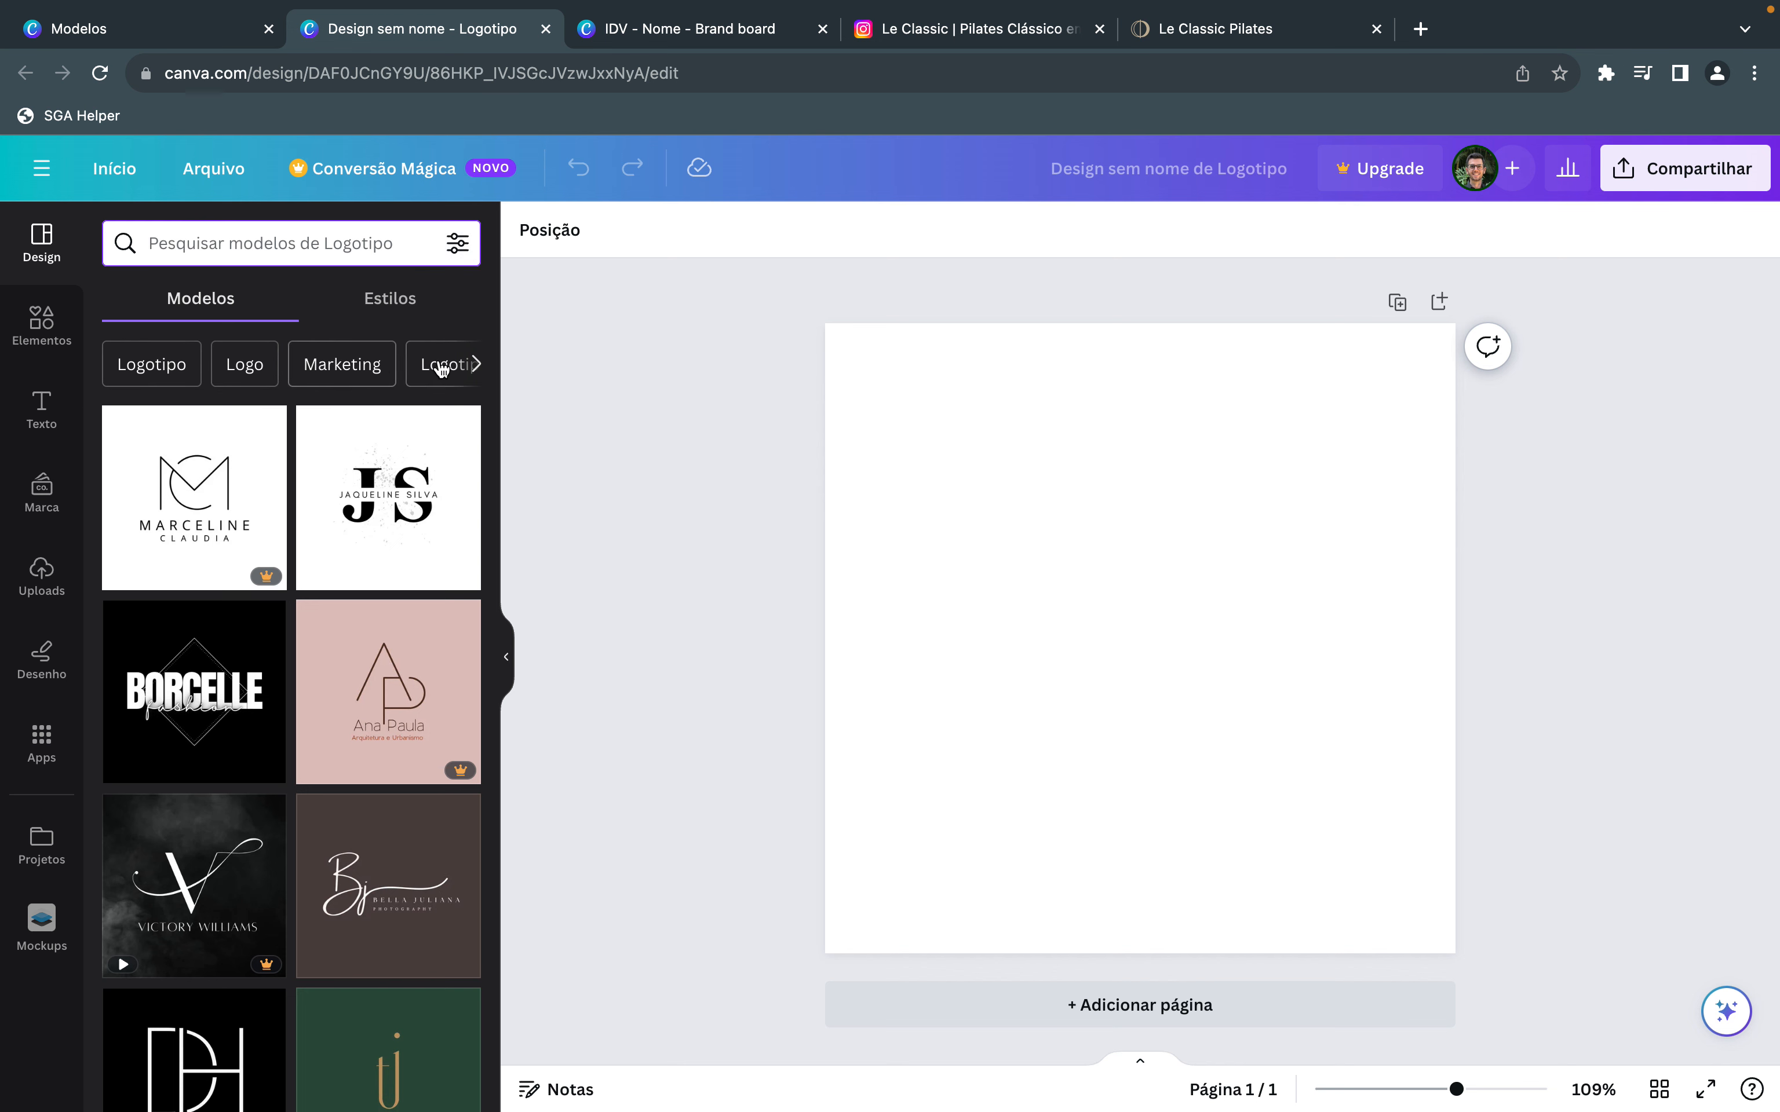
# Look through the logo templates in the Circulo category and those found by searching for "pilates".
pyautogui.click(474, 363)
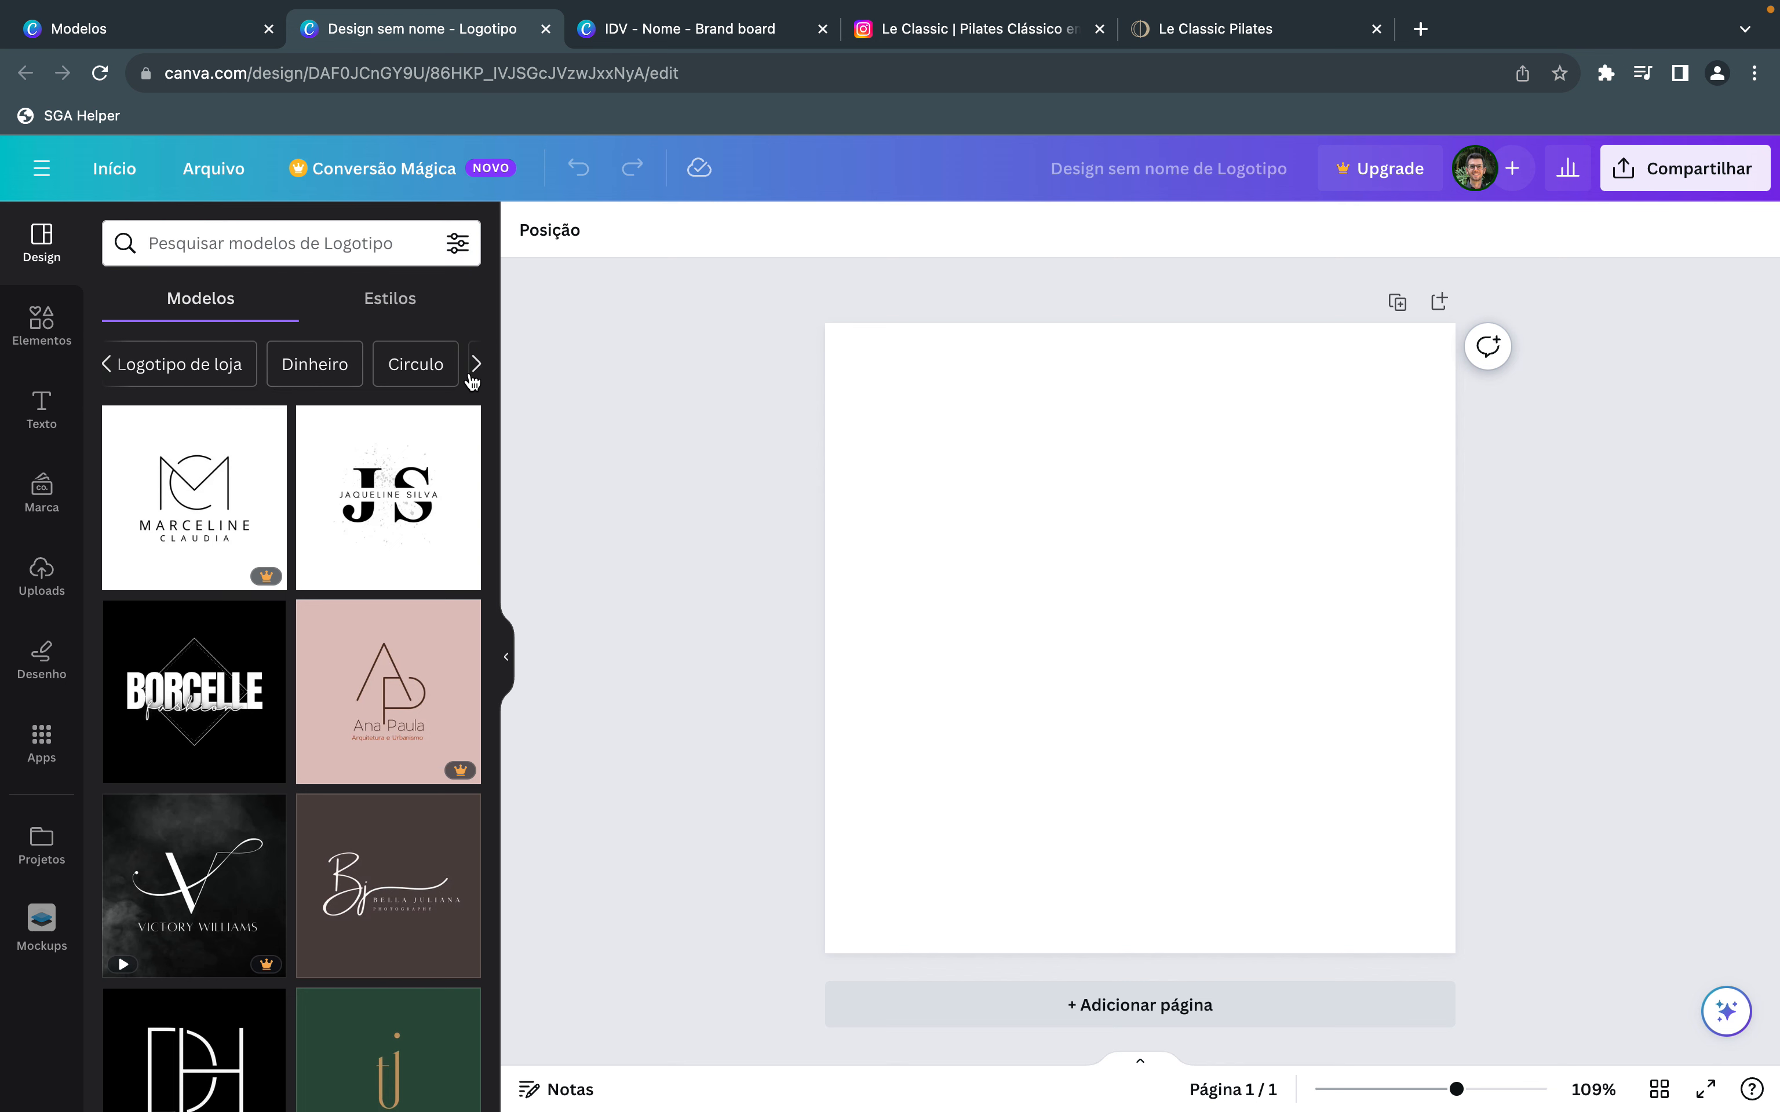
pyautogui.click(416, 363)
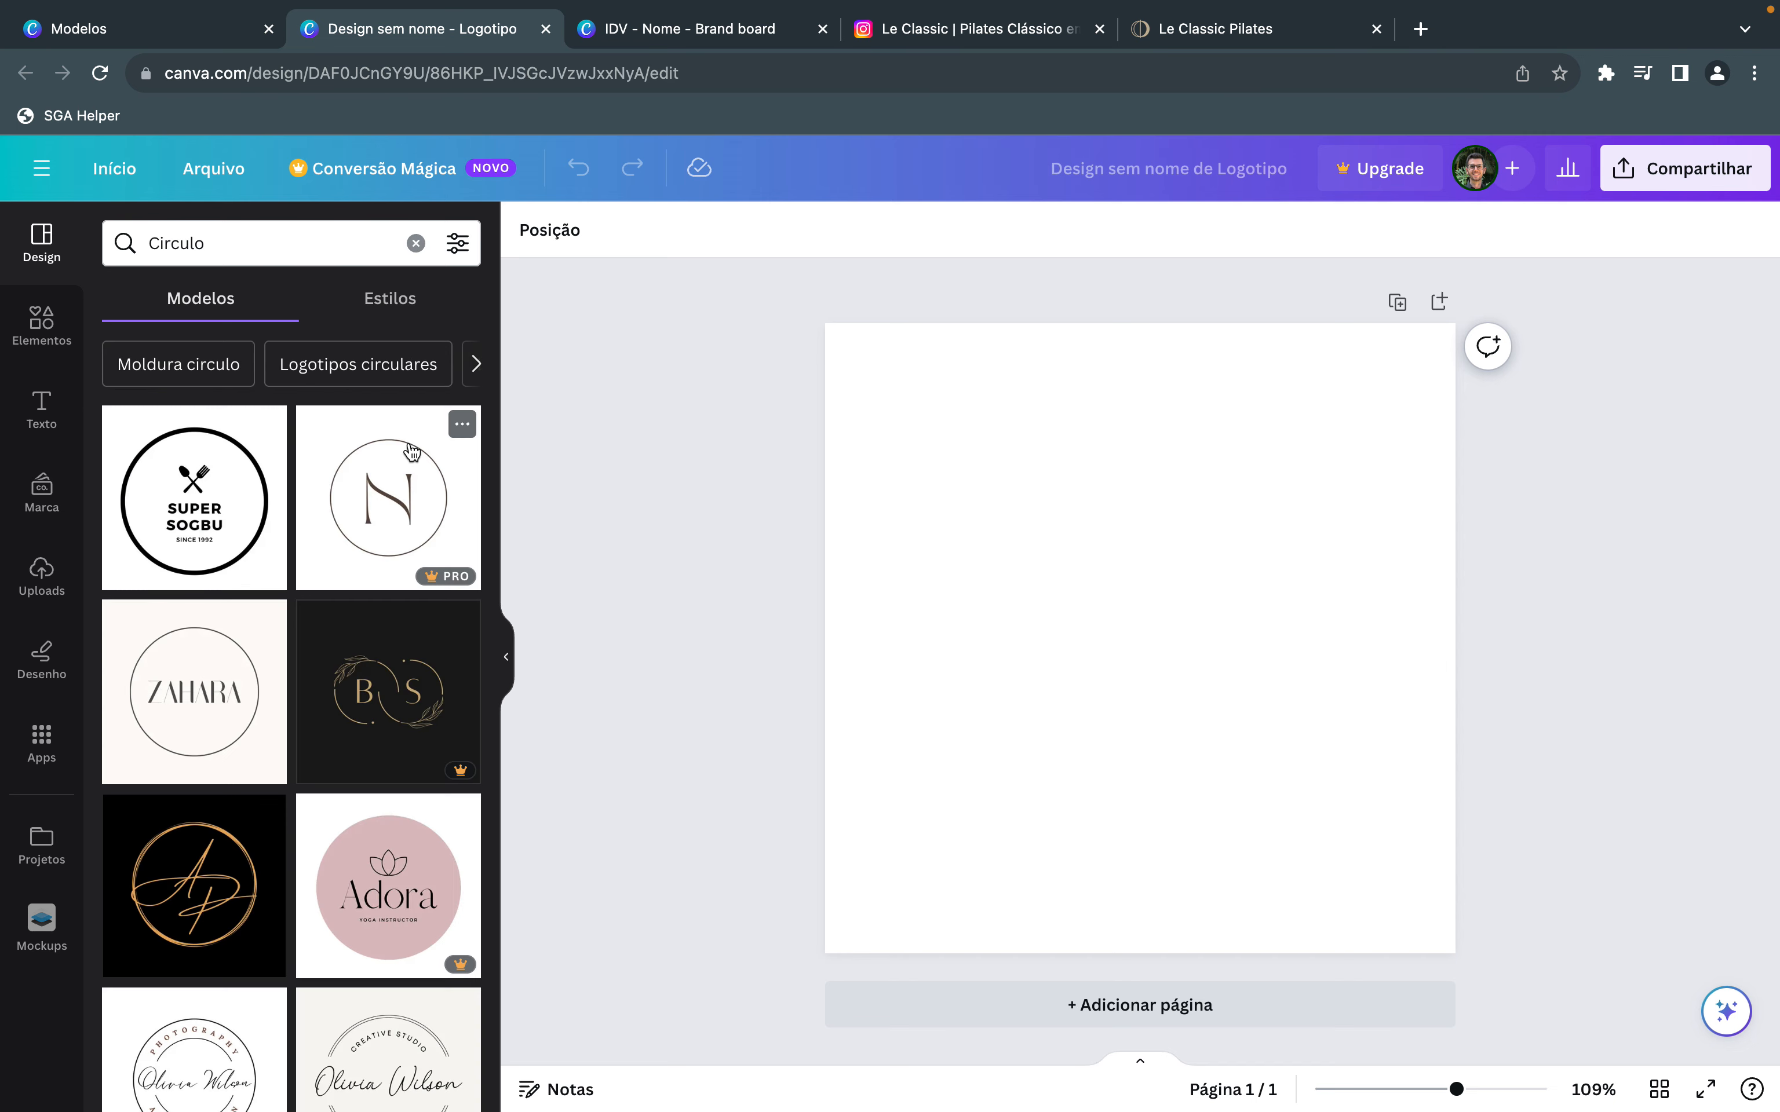
pyautogui.click(253, 246)
pyautogui.moveTo(254, 246); pyautogui.dragTo(132, 245)
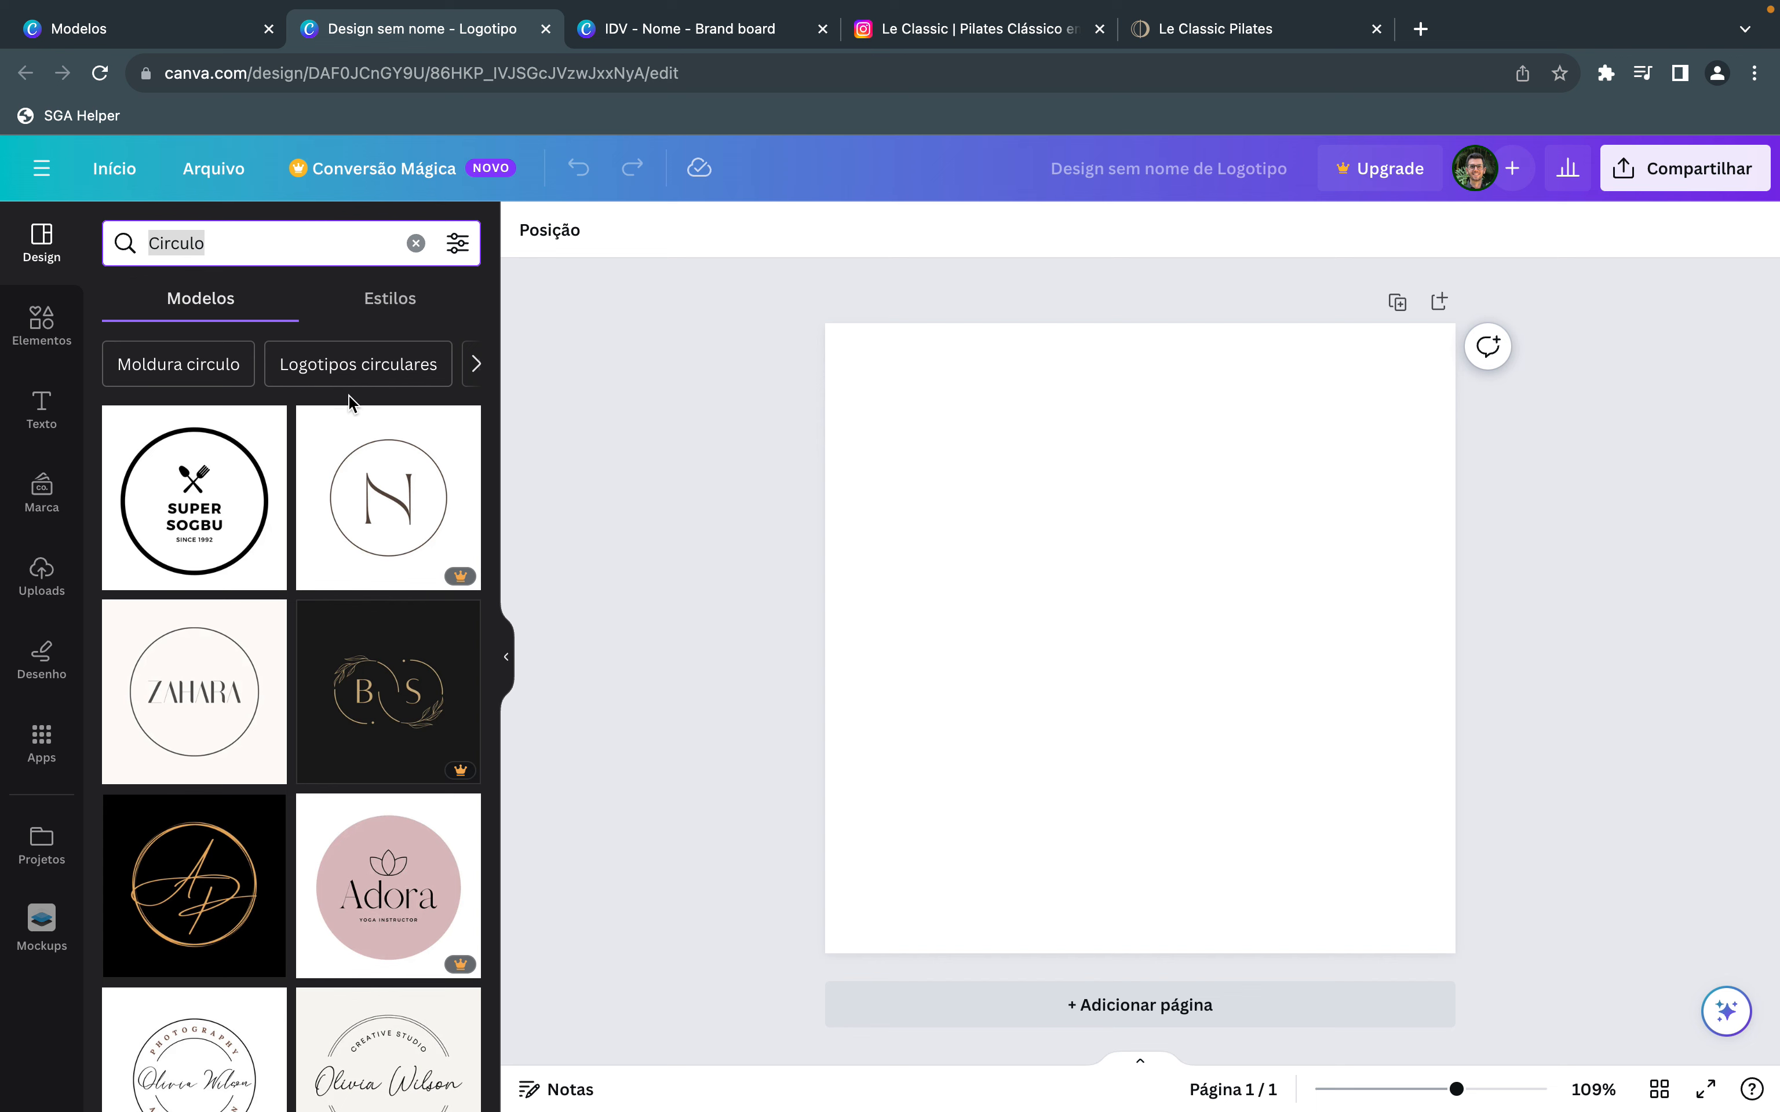
pyautogui.write('pilates')
pyautogui.press('Return')
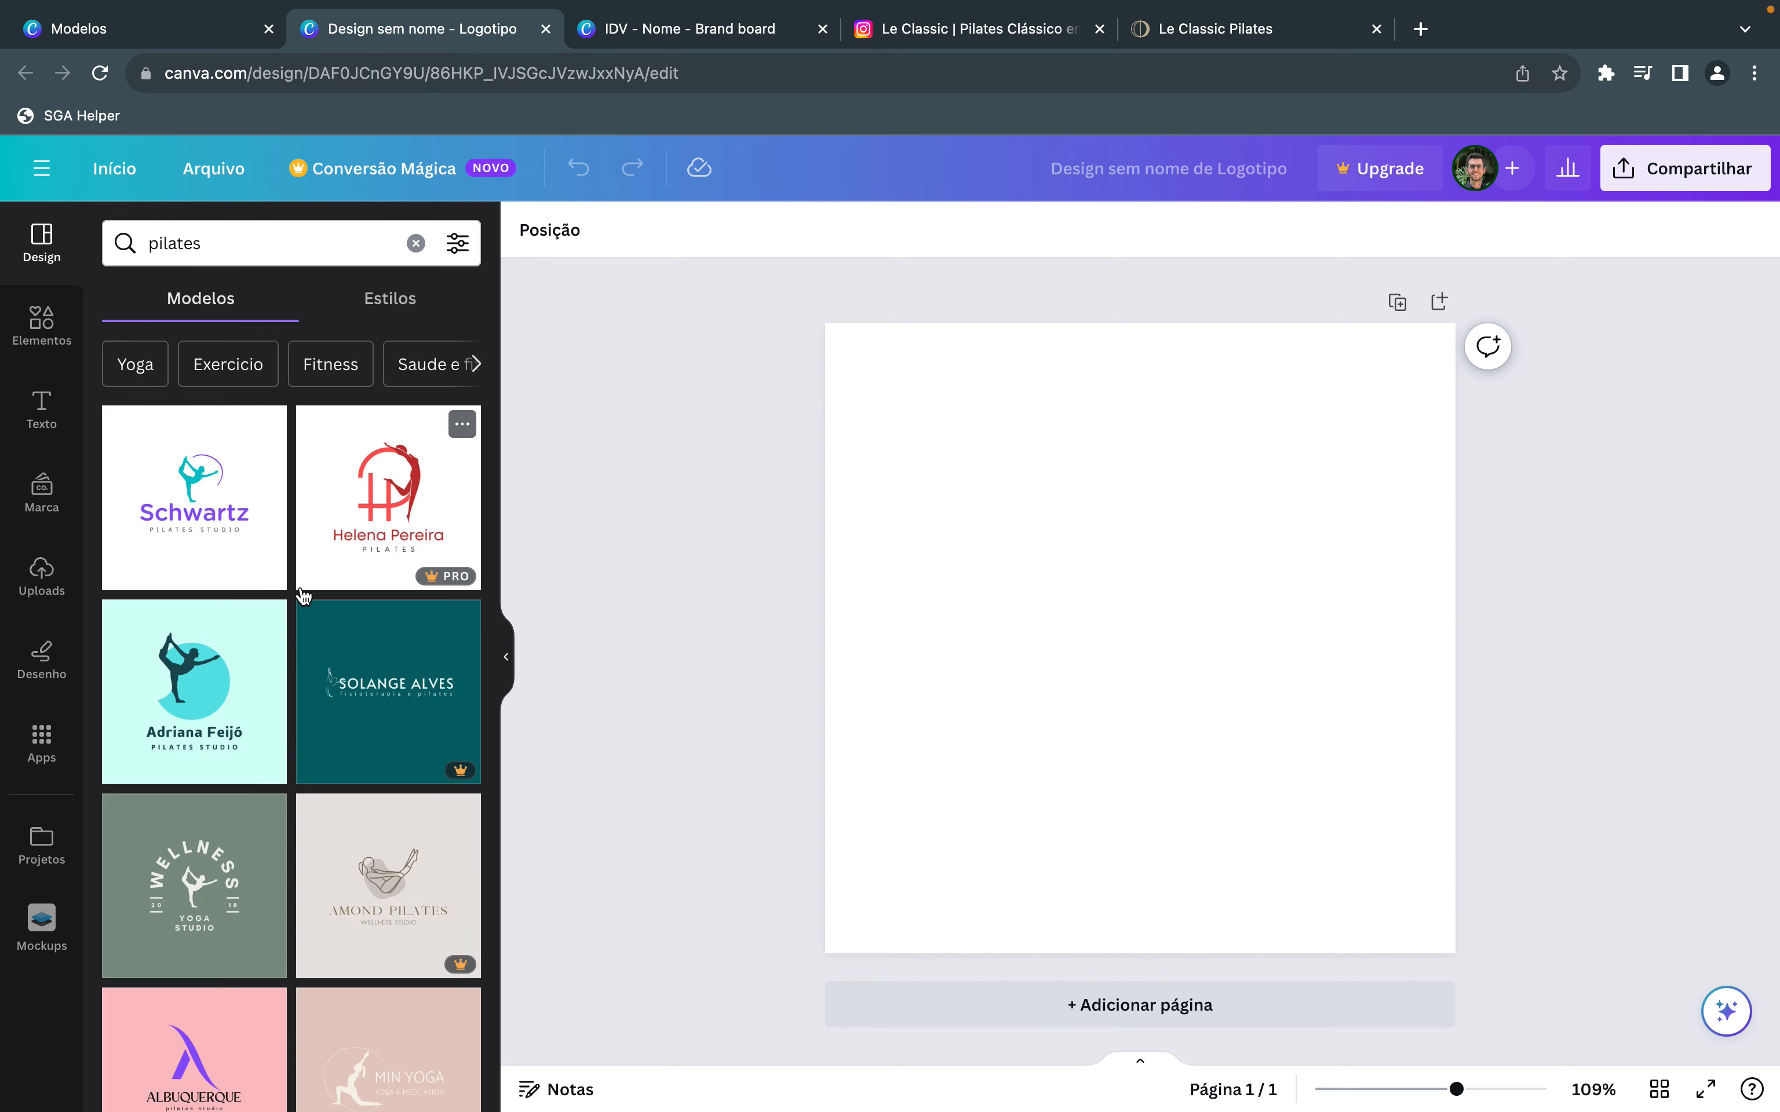
pyautogui.scroll(-10, 318, 736)
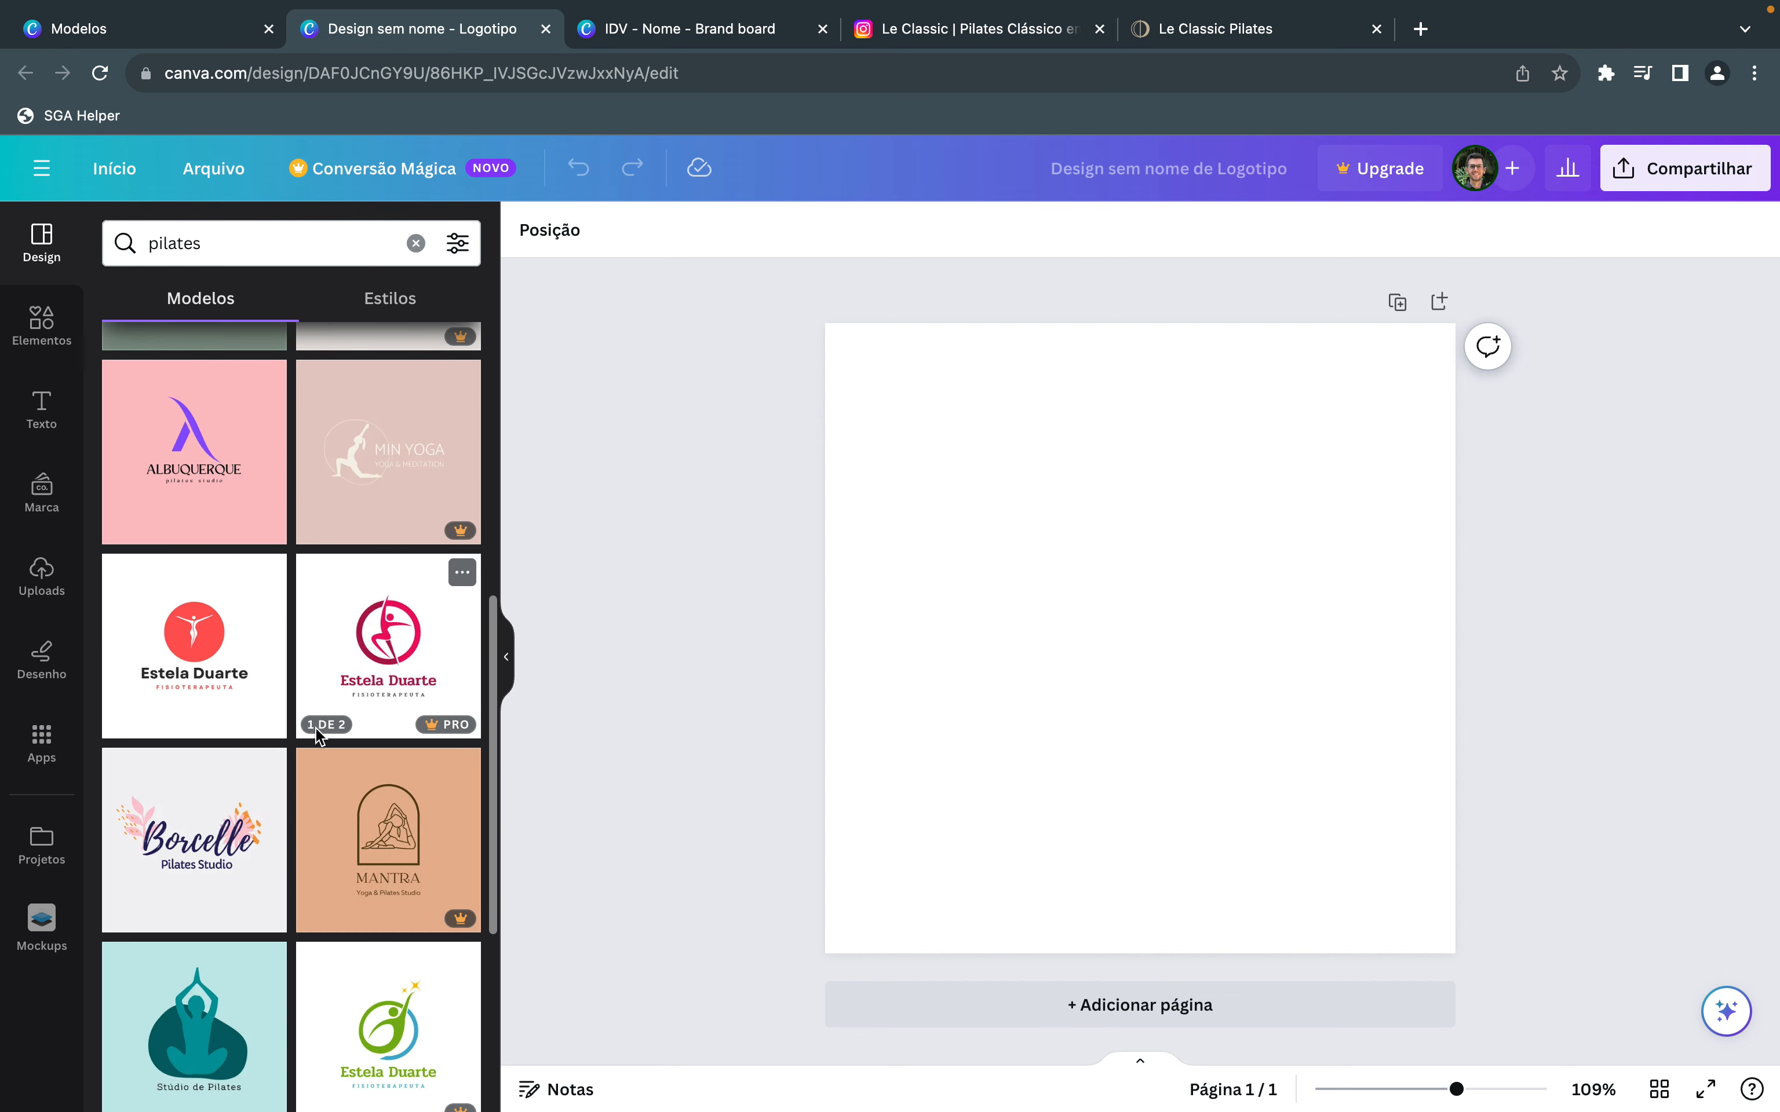
pyautogui.scroll(-1, 317, 736)
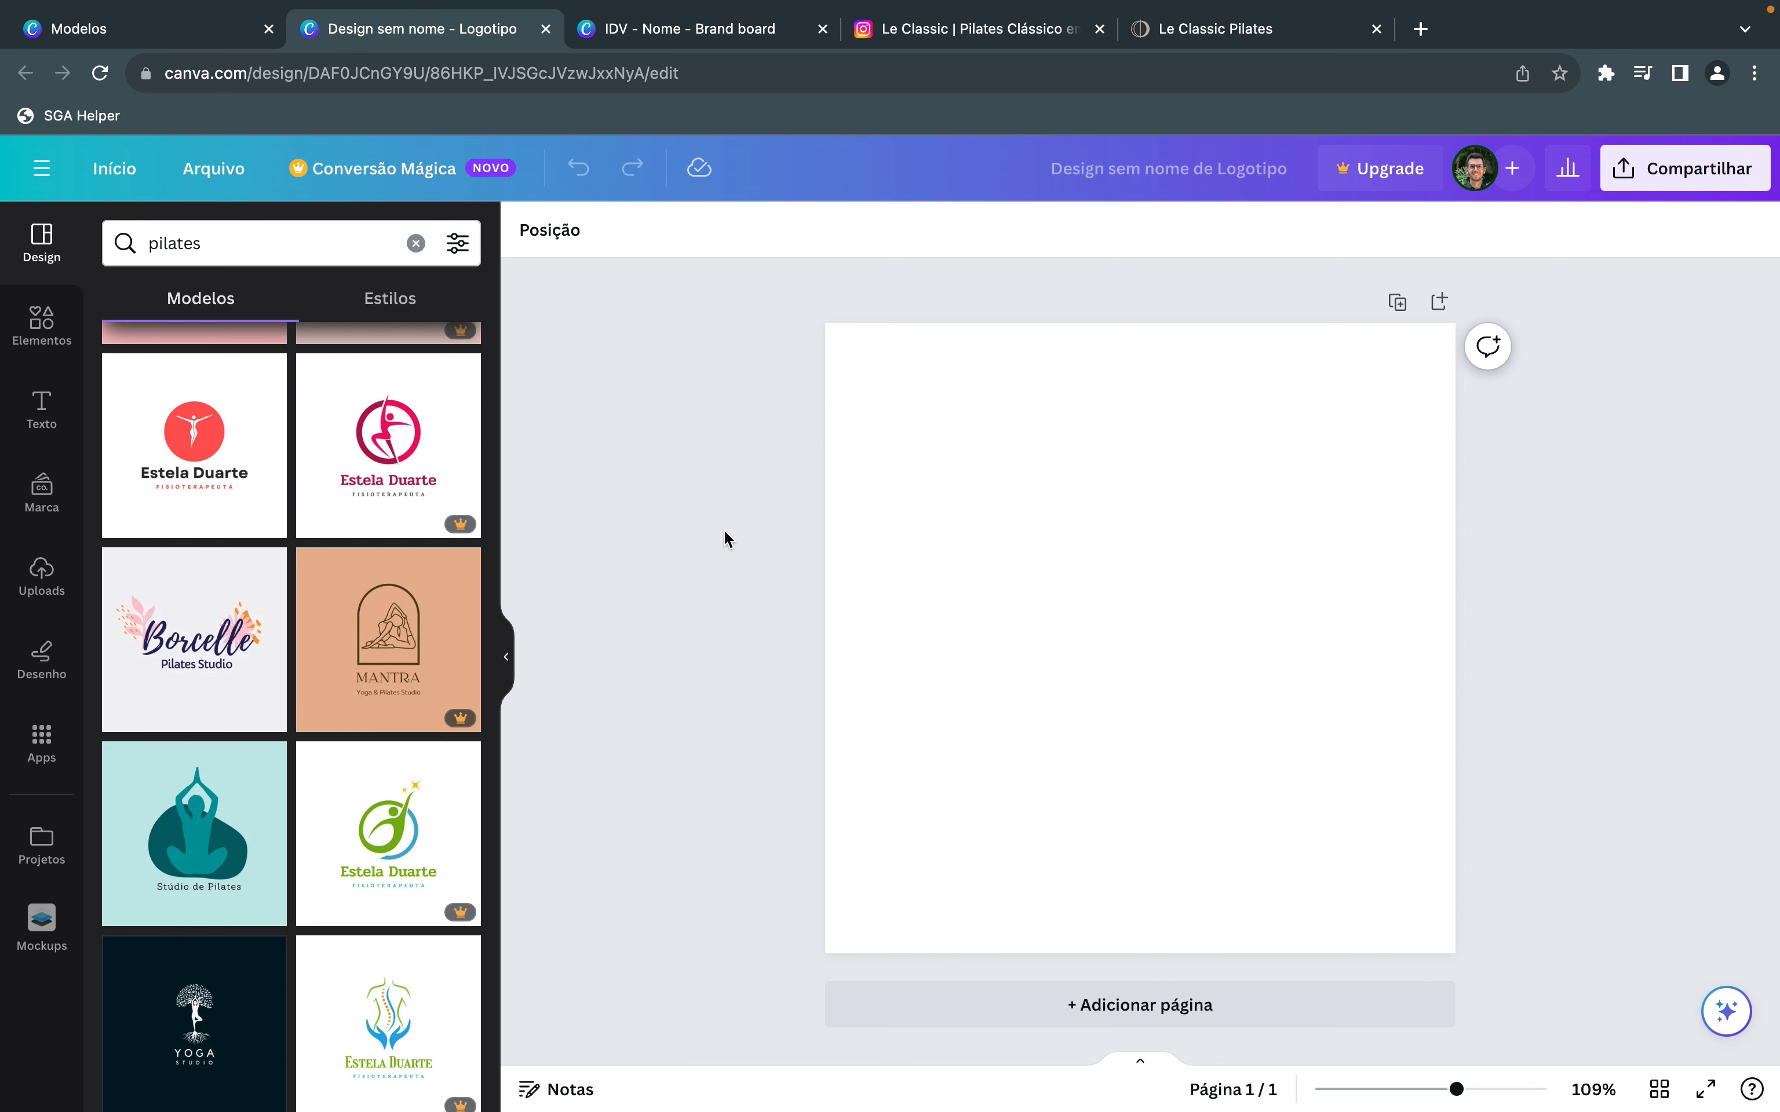
# Add a subtitle text reading "Le Classic" to the centre of the blank logo page.
pyautogui.click(40, 419)
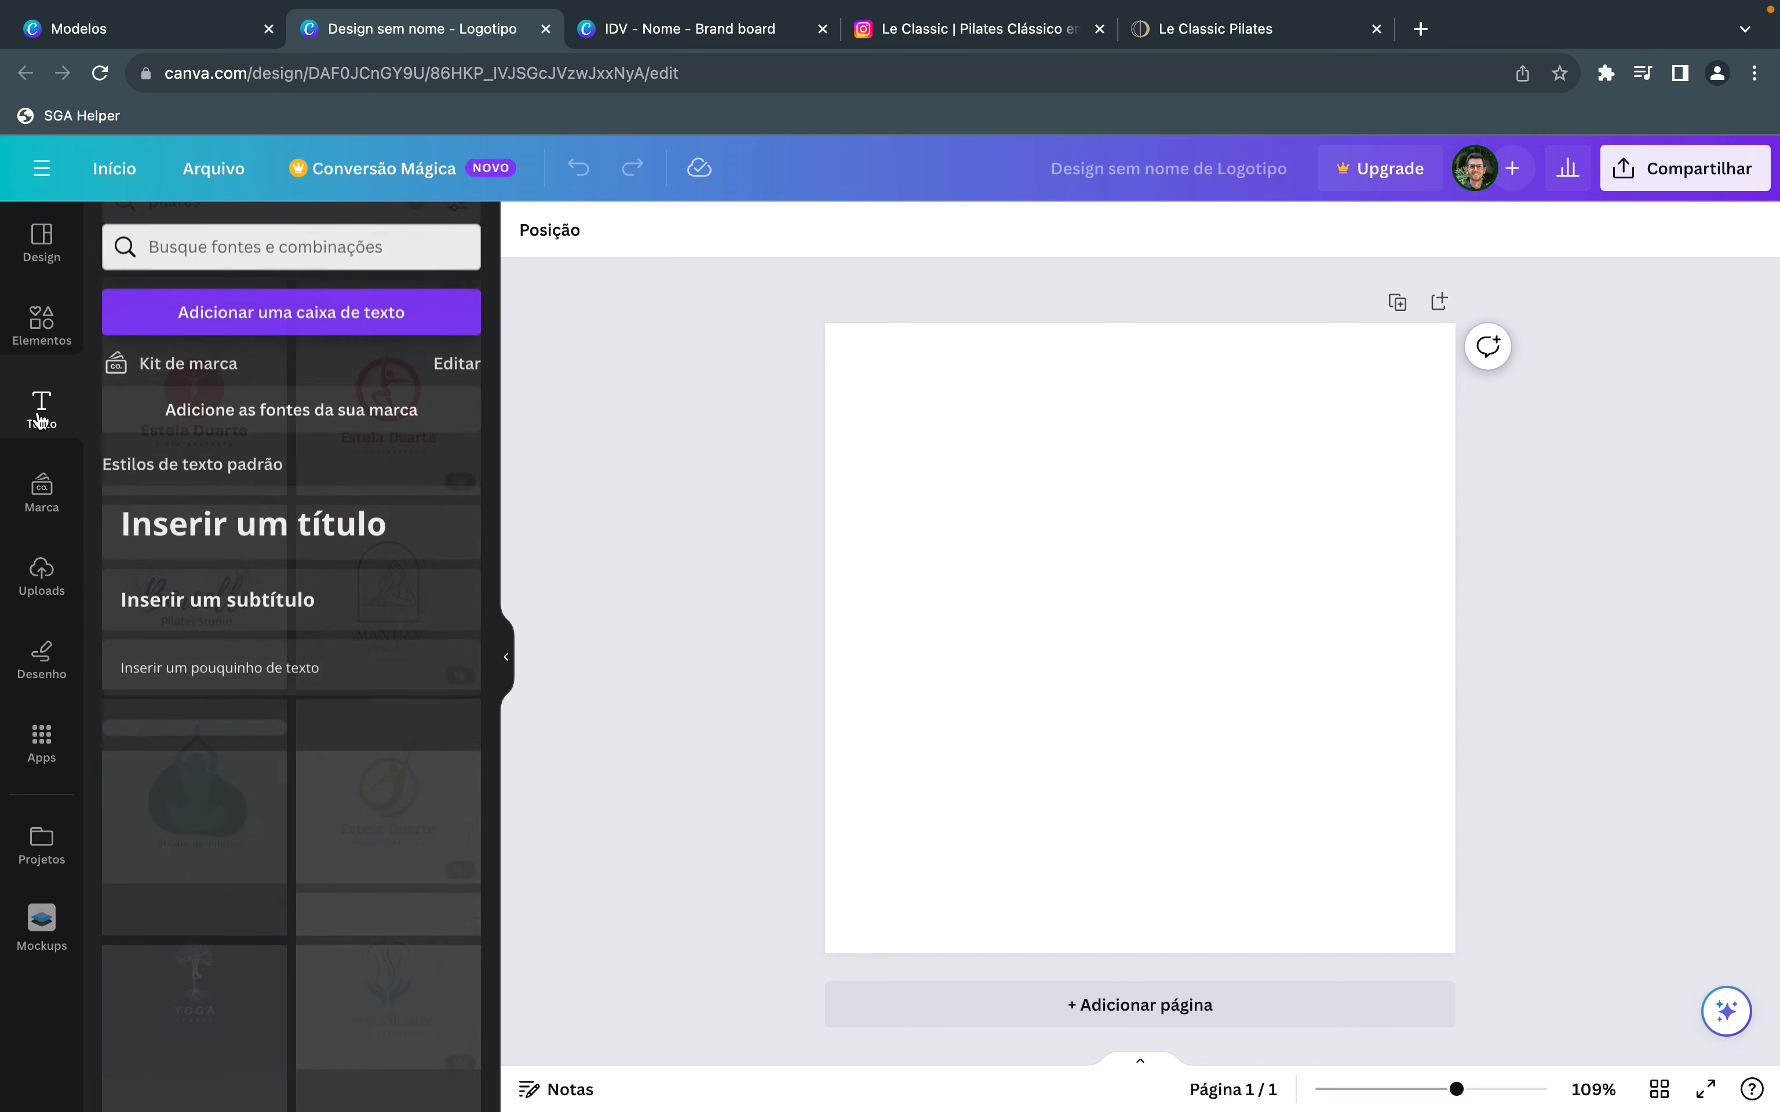
pyautogui.click(270, 597)
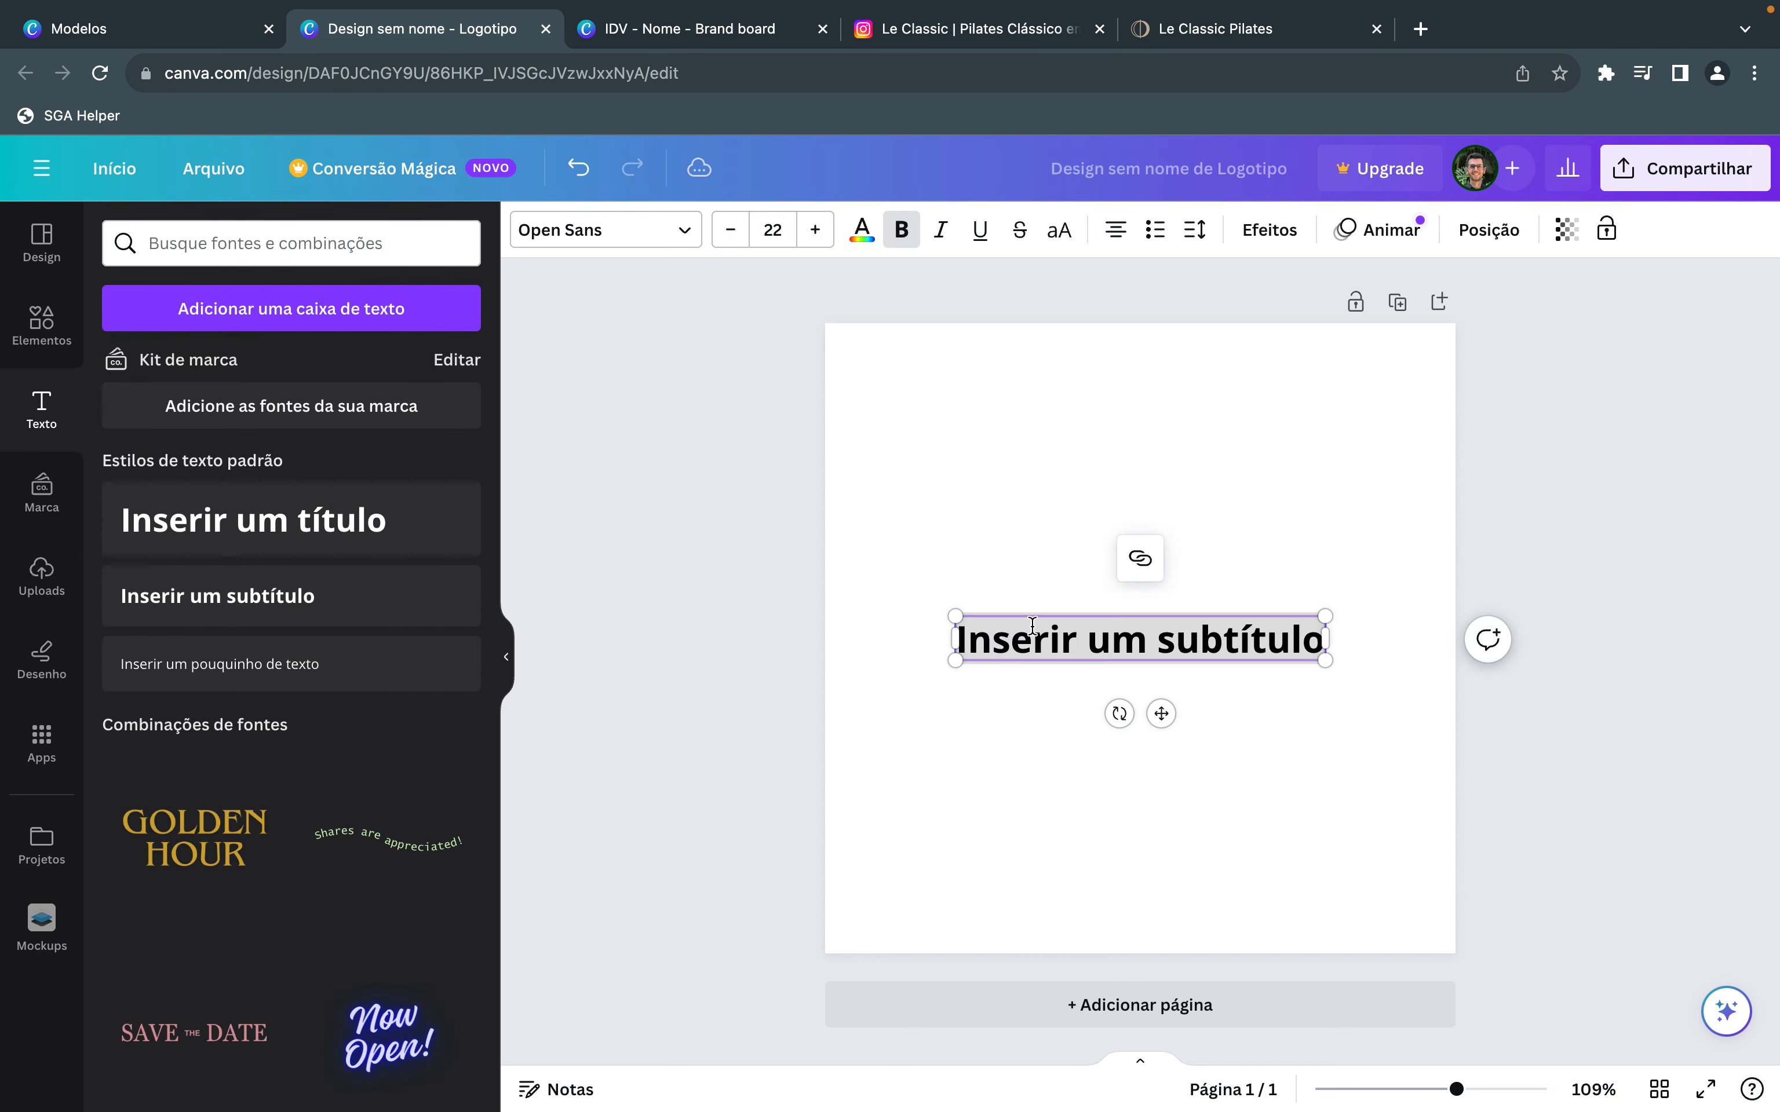
pyautogui.write('Le Classi')
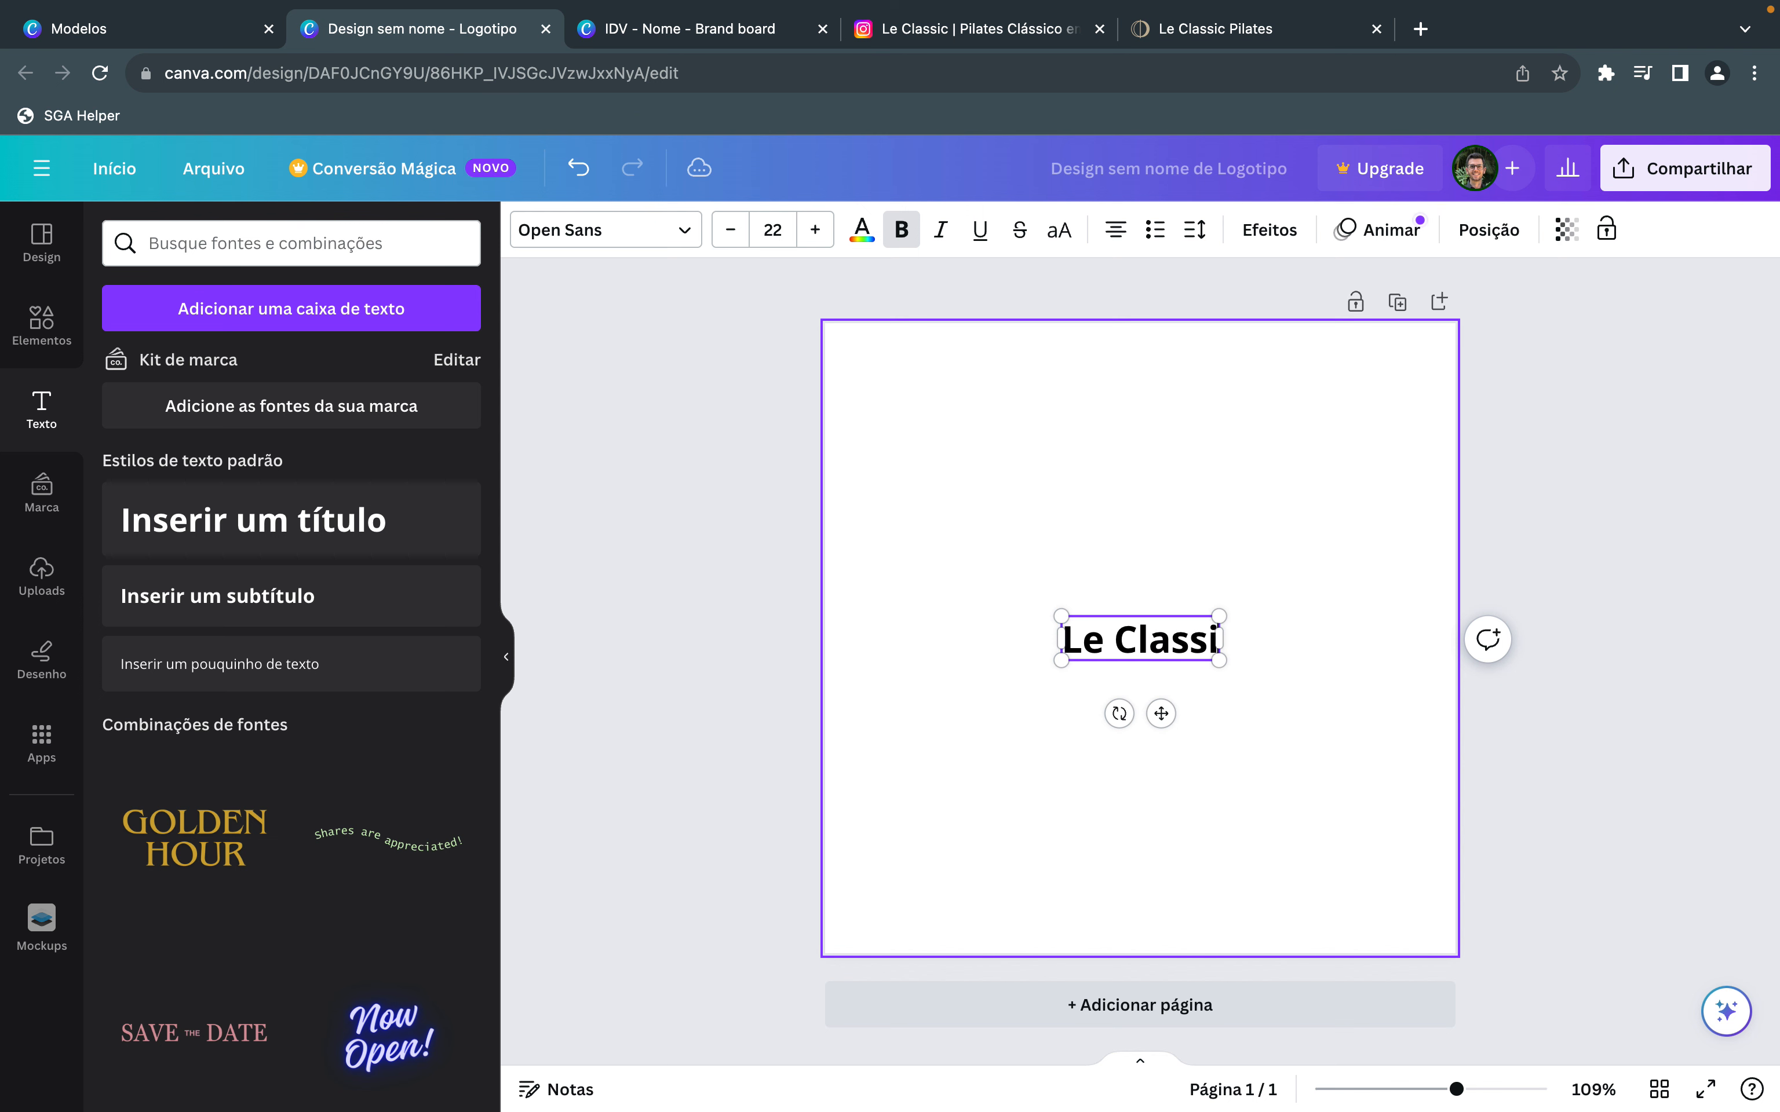
pyautogui.write('c')
pyautogui.click(1092, 676)
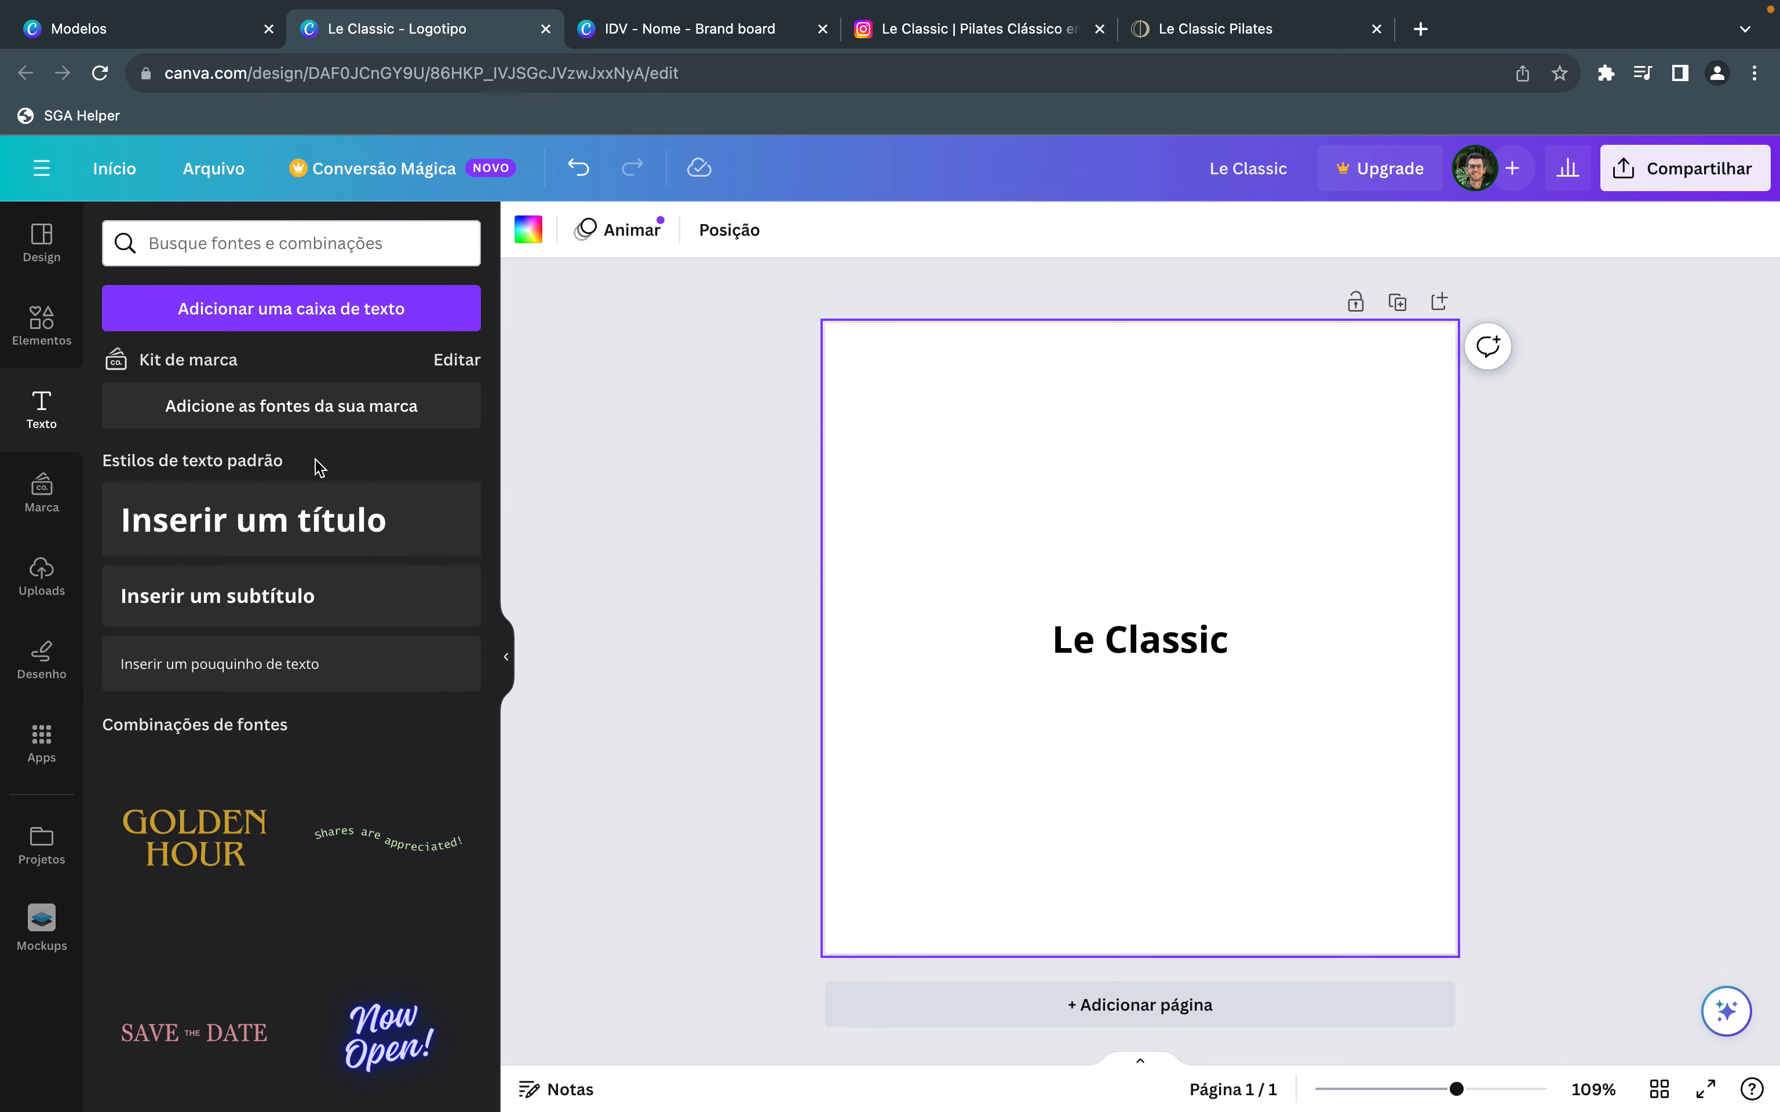
# Search the elements for "circulo", insert the thick-outlined ring graphic, and shrink and centre it above the "Le Classic" text.
pyautogui.click(44, 332)
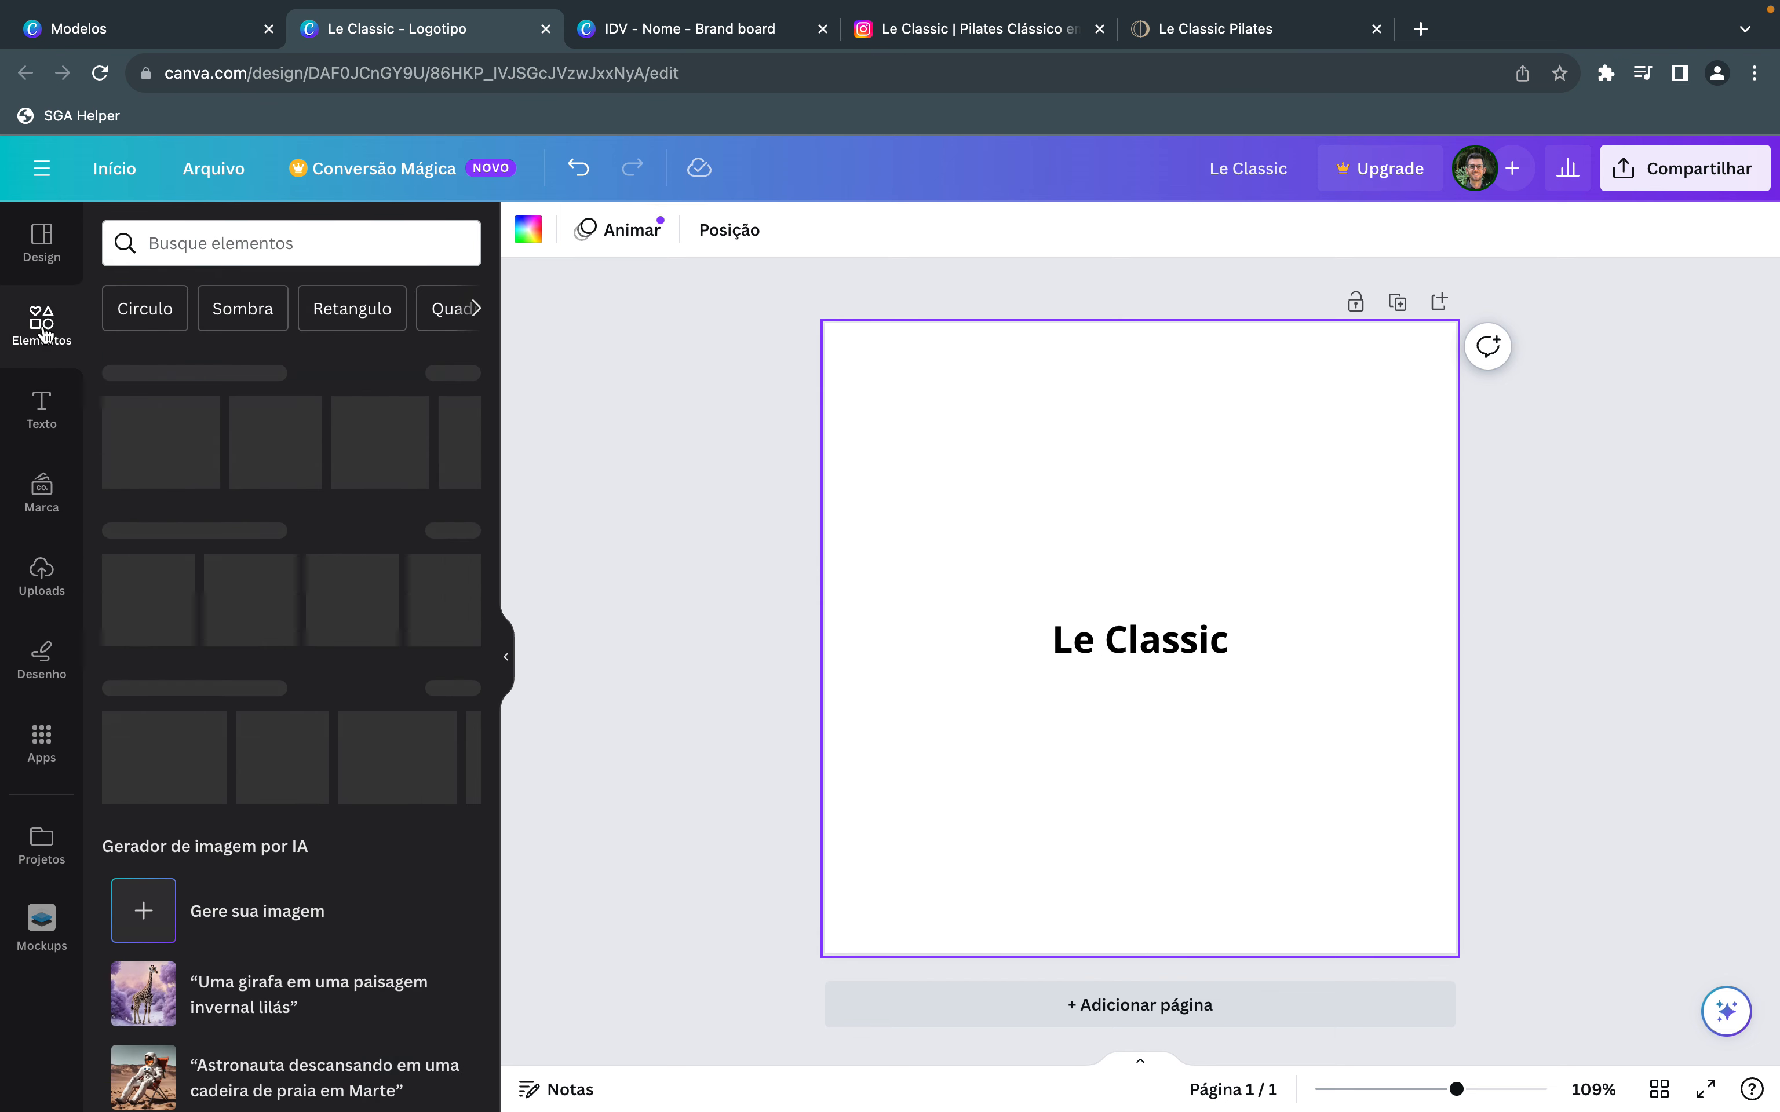
pyautogui.moveTo(230, 585)
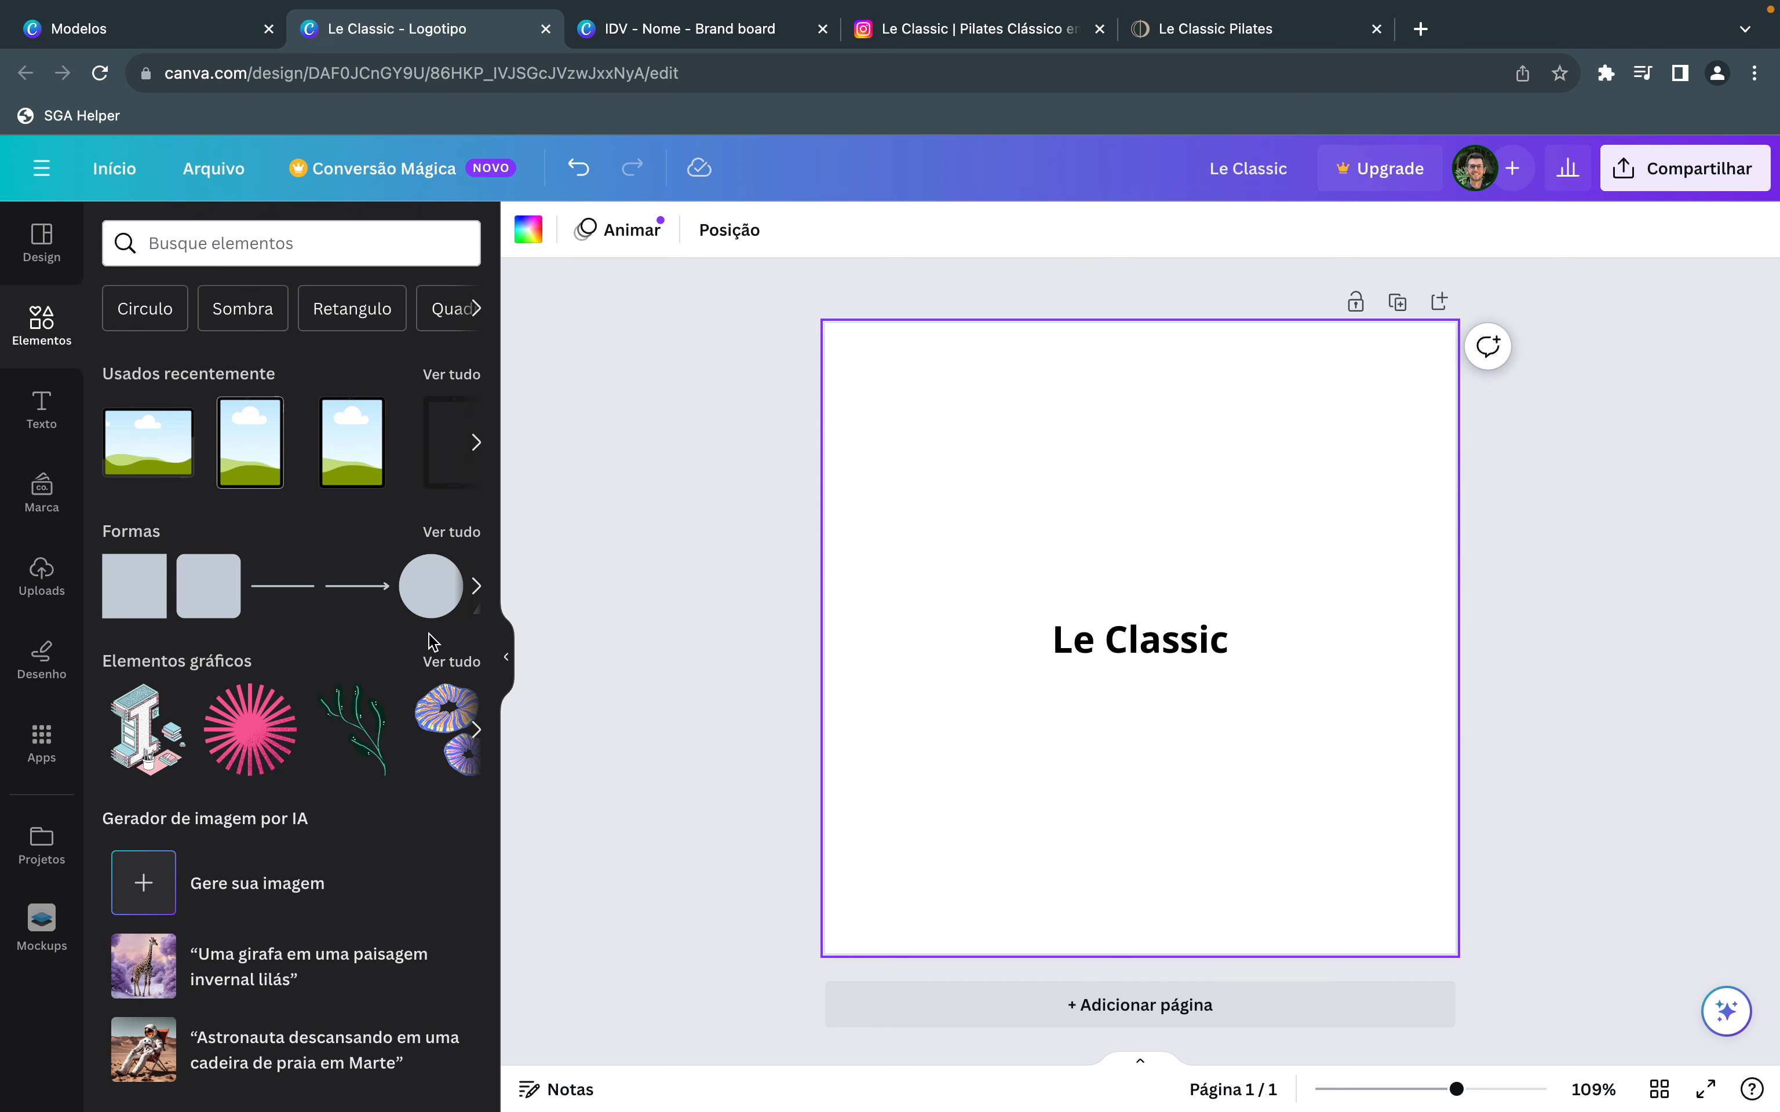
pyautogui.click(303, 251)
pyautogui.write('circulo')
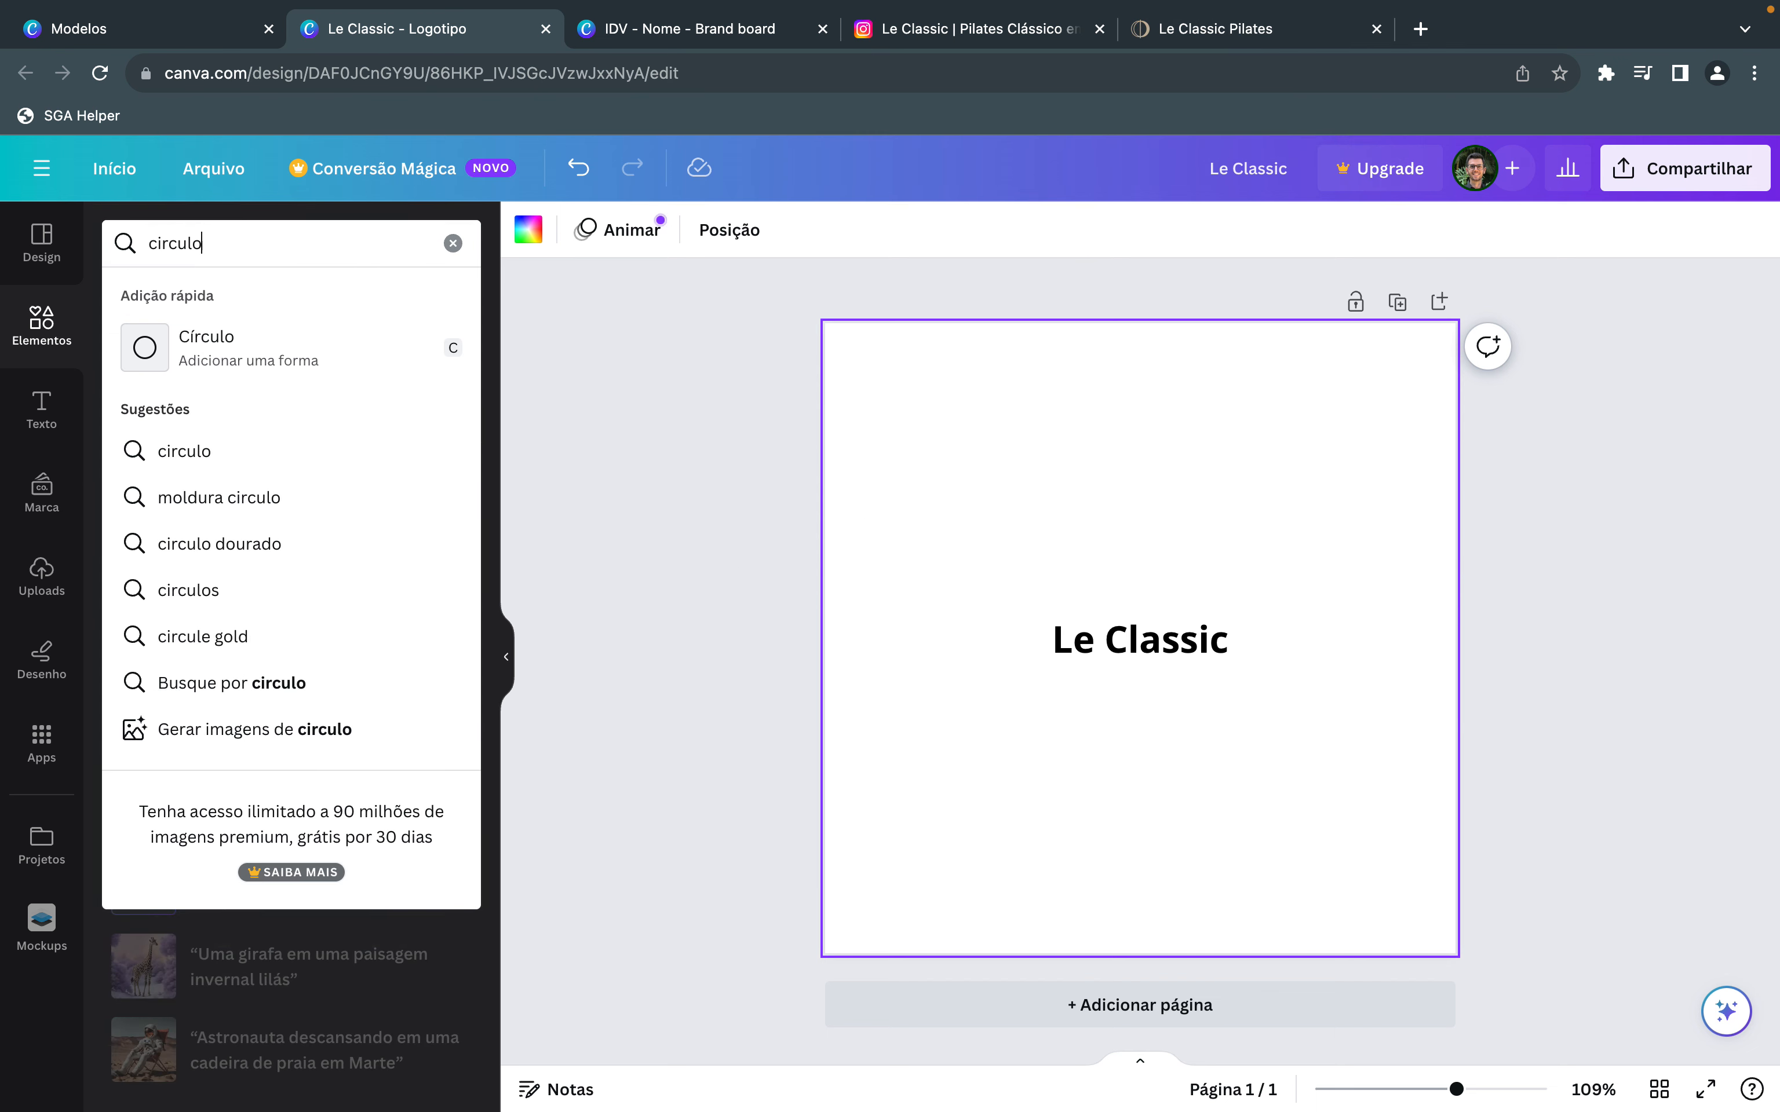
pyautogui.press('Return')
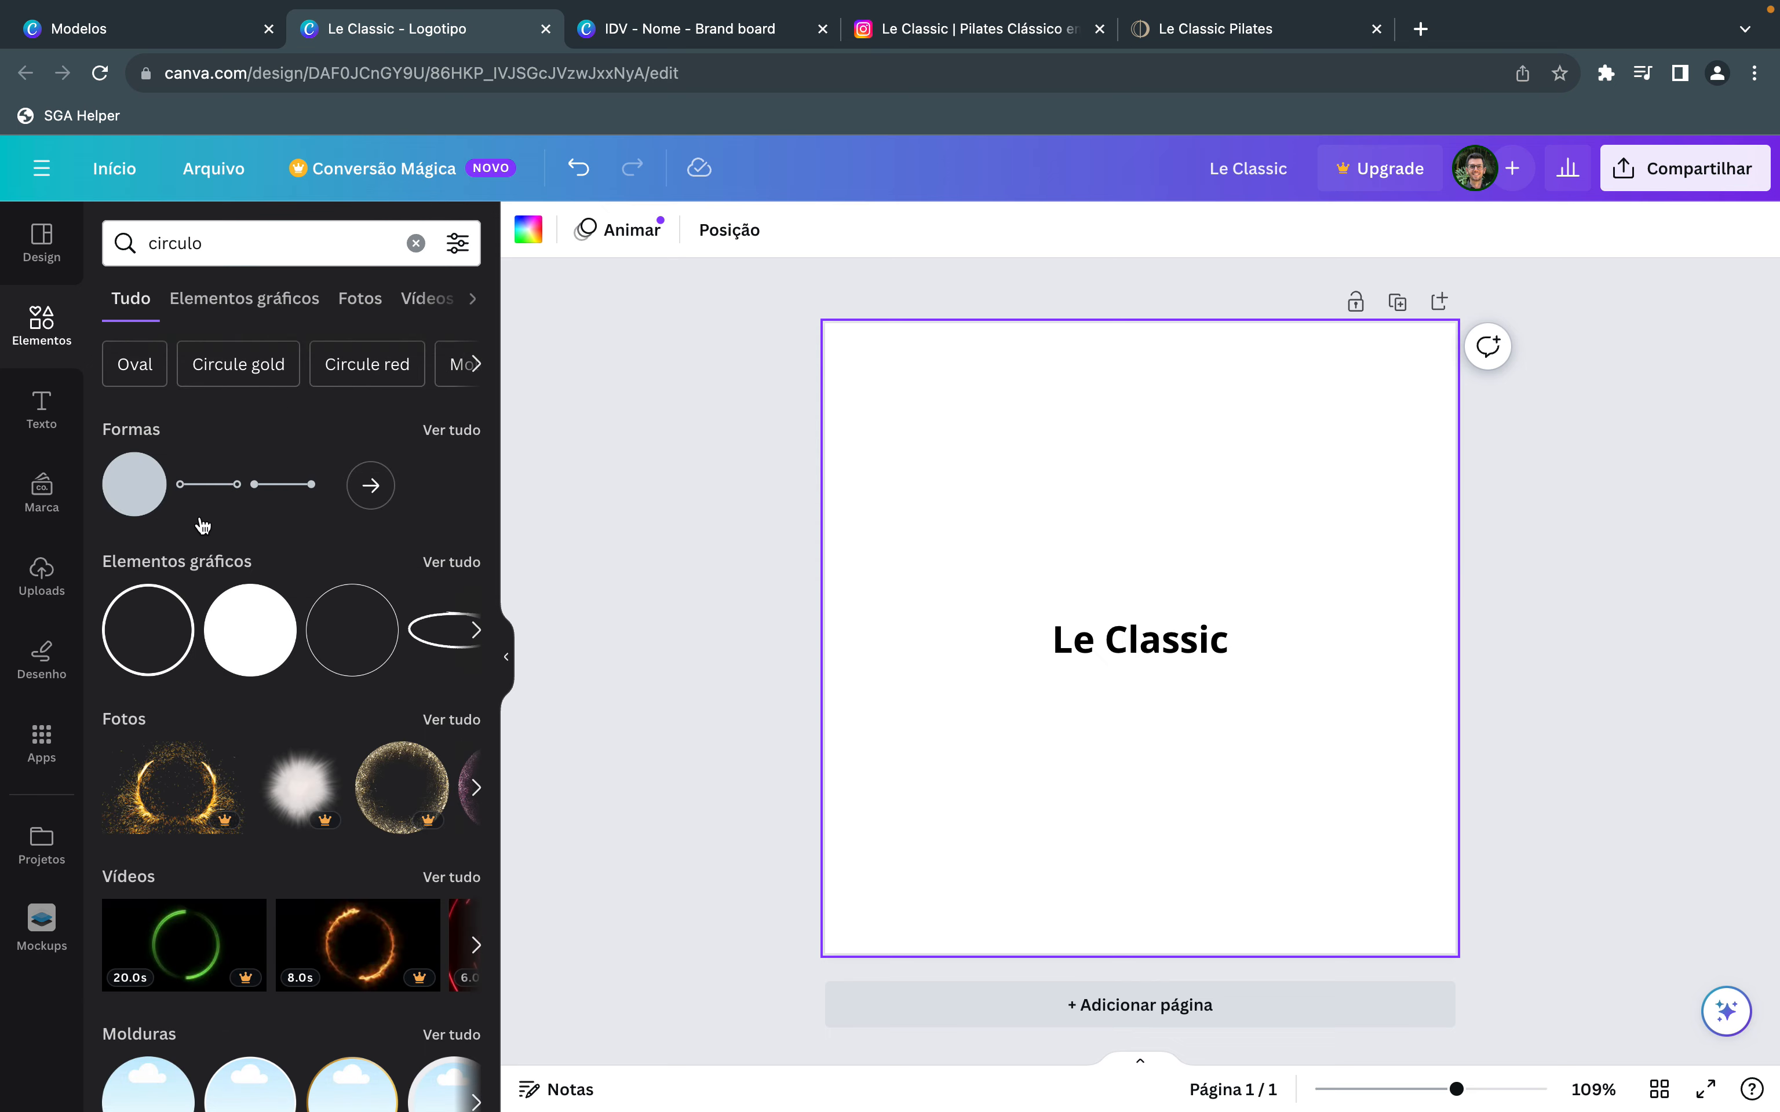
pyautogui.click(147, 647)
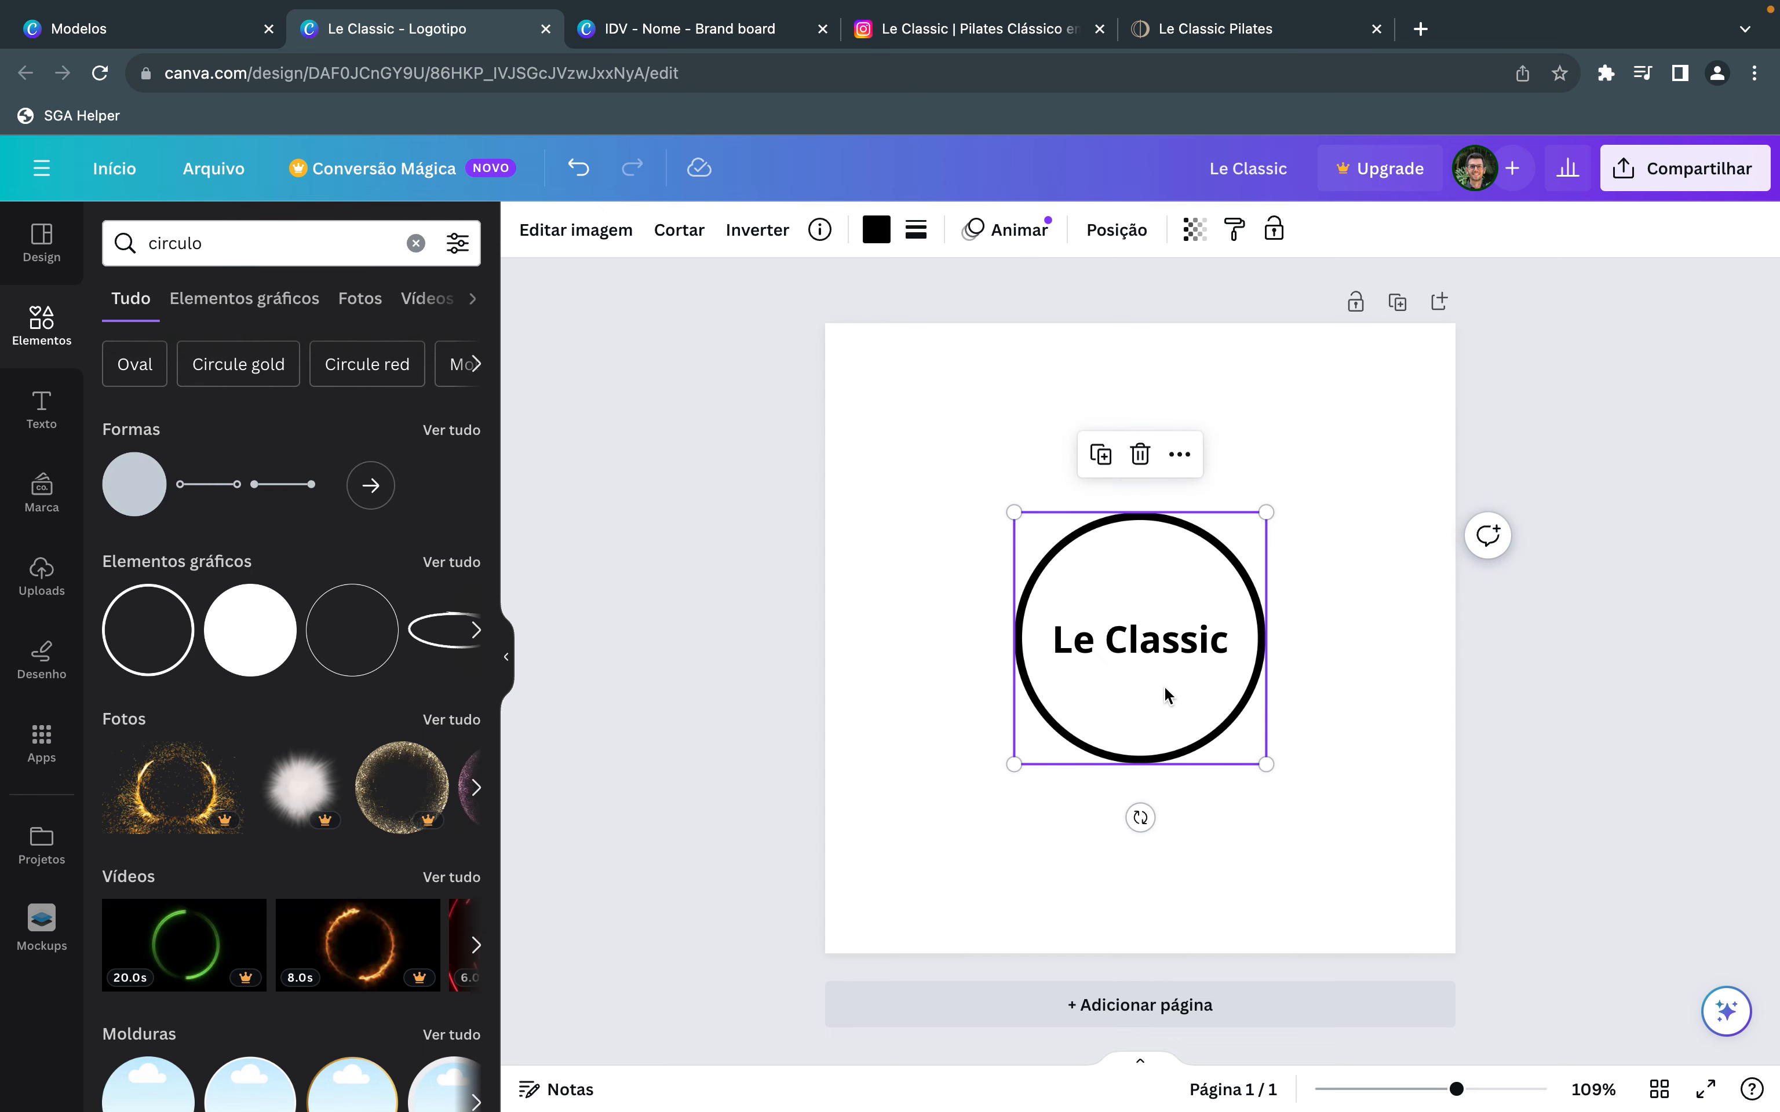
pyautogui.moveTo(1255, 752); pyautogui.dragTo(1150, 550)
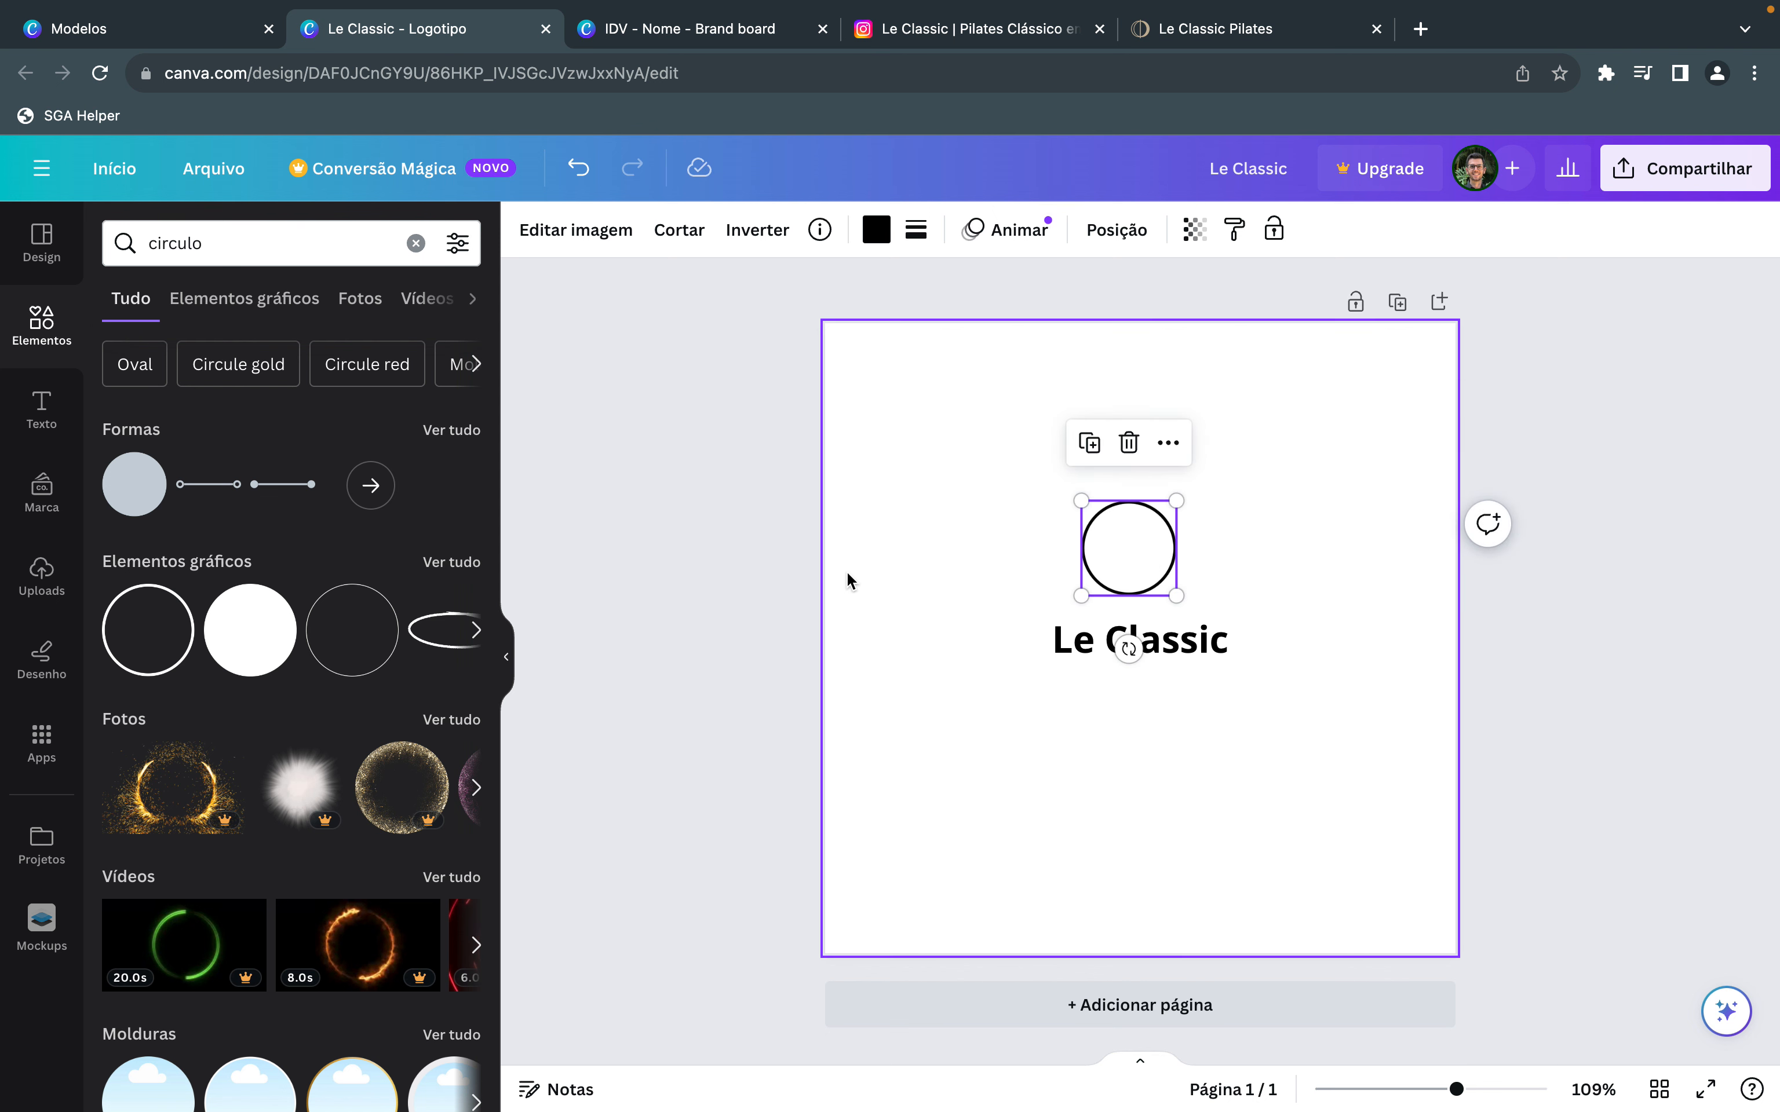
# Duplicate the small ring and offset the copy slightly sideways so the two rings overlap at the same height.
pyautogui.press('super+d')
pyautogui.moveTo(1184, 586); pyautogui.dragTo(1182, 565)
pyautogui.click(1254, 668)
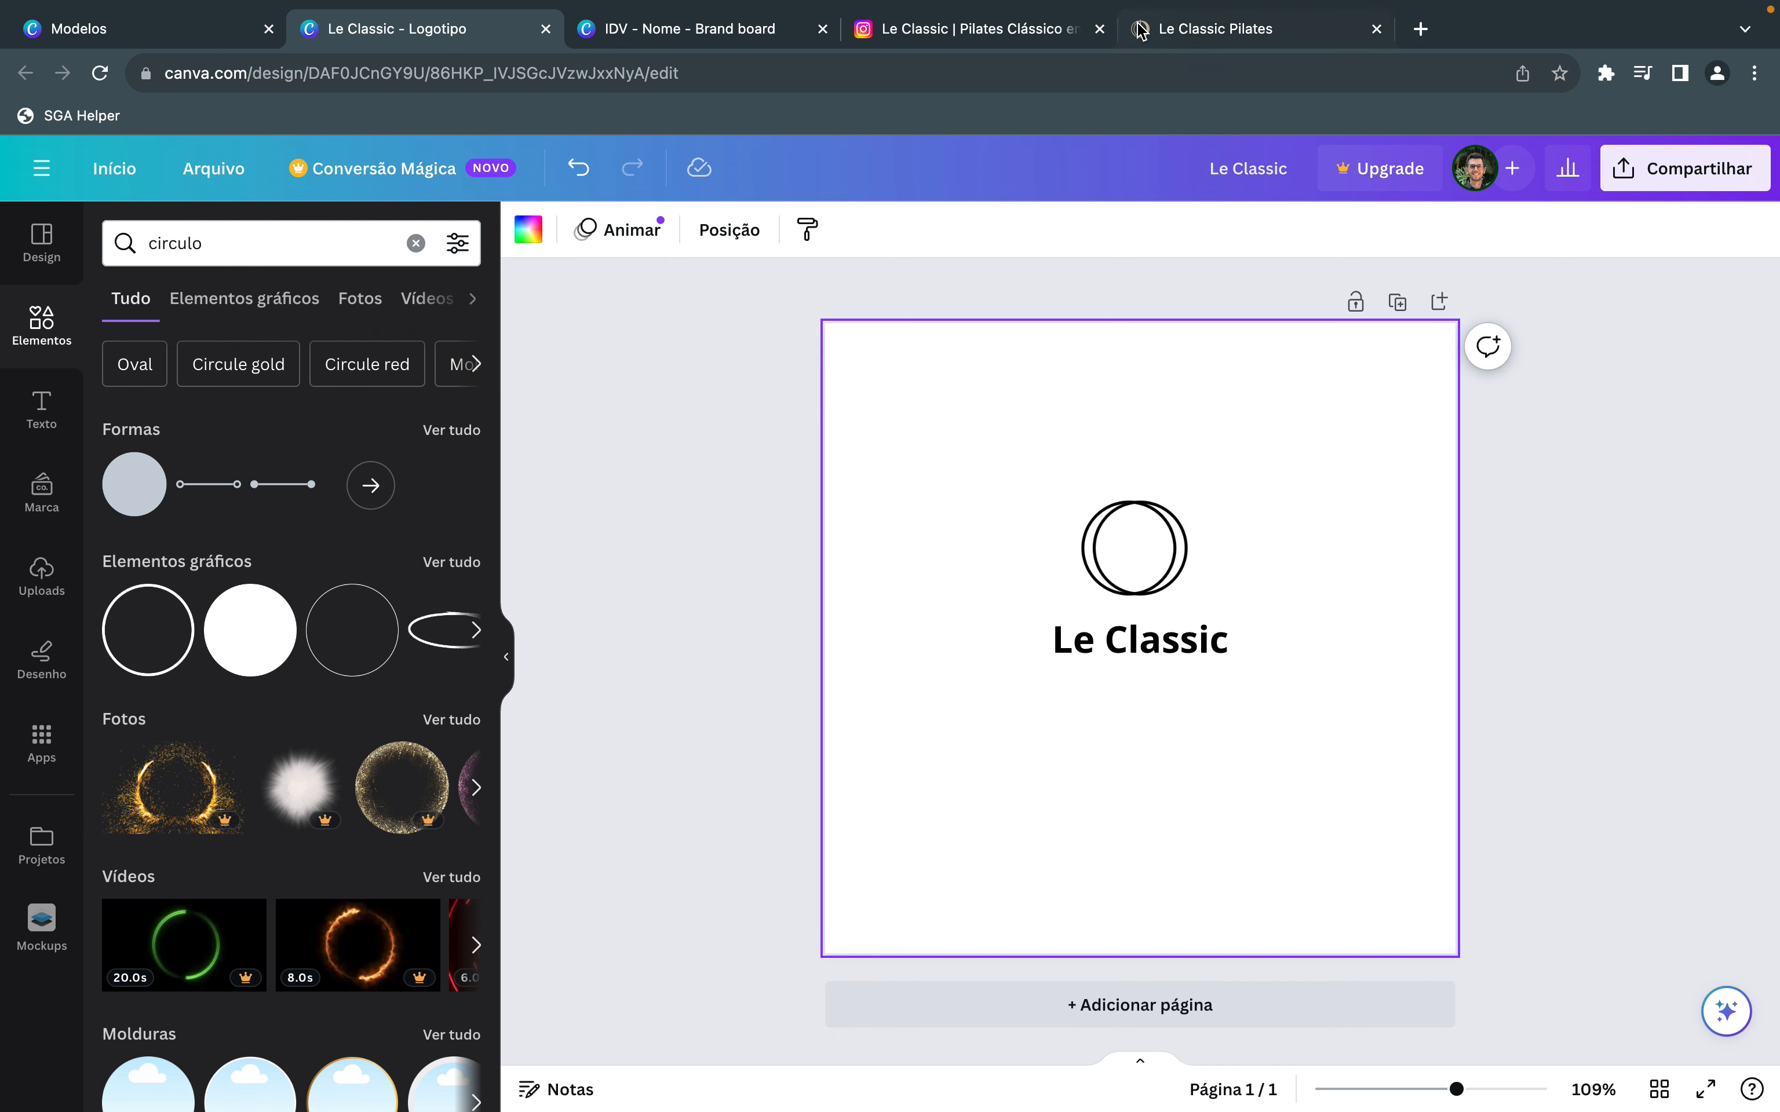
# Search the elements for "linha", add the Linha shape, and move it to the empty area below the "Le Classic" text.
pyautogui.click(235, 249)
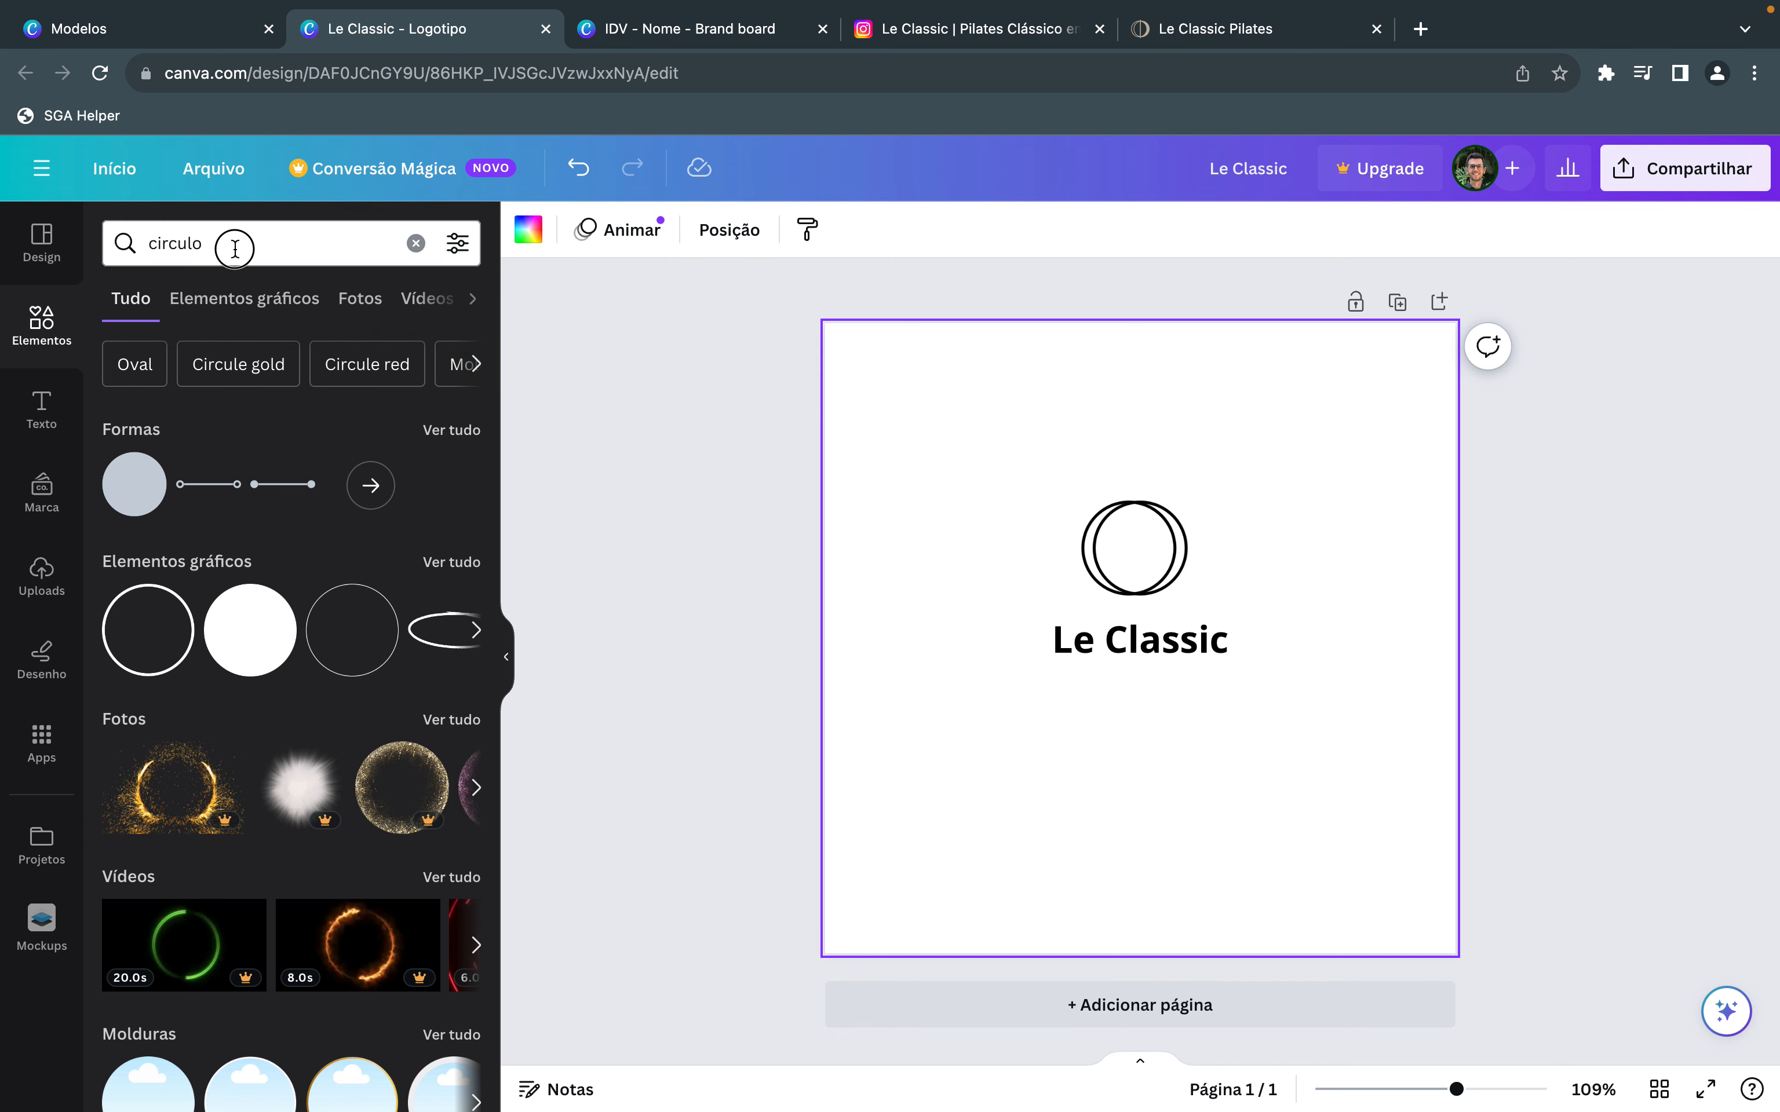
pyautogui.press('BackSpace')
pyautogui.press('BackSpace')
pyautogui.press('BackSpace')
pyautogui.press('BackSpace')
pyautogui.press('BackSpace')
pyautogui.press('BackSpace')
pyautogui.press('BackSpace')
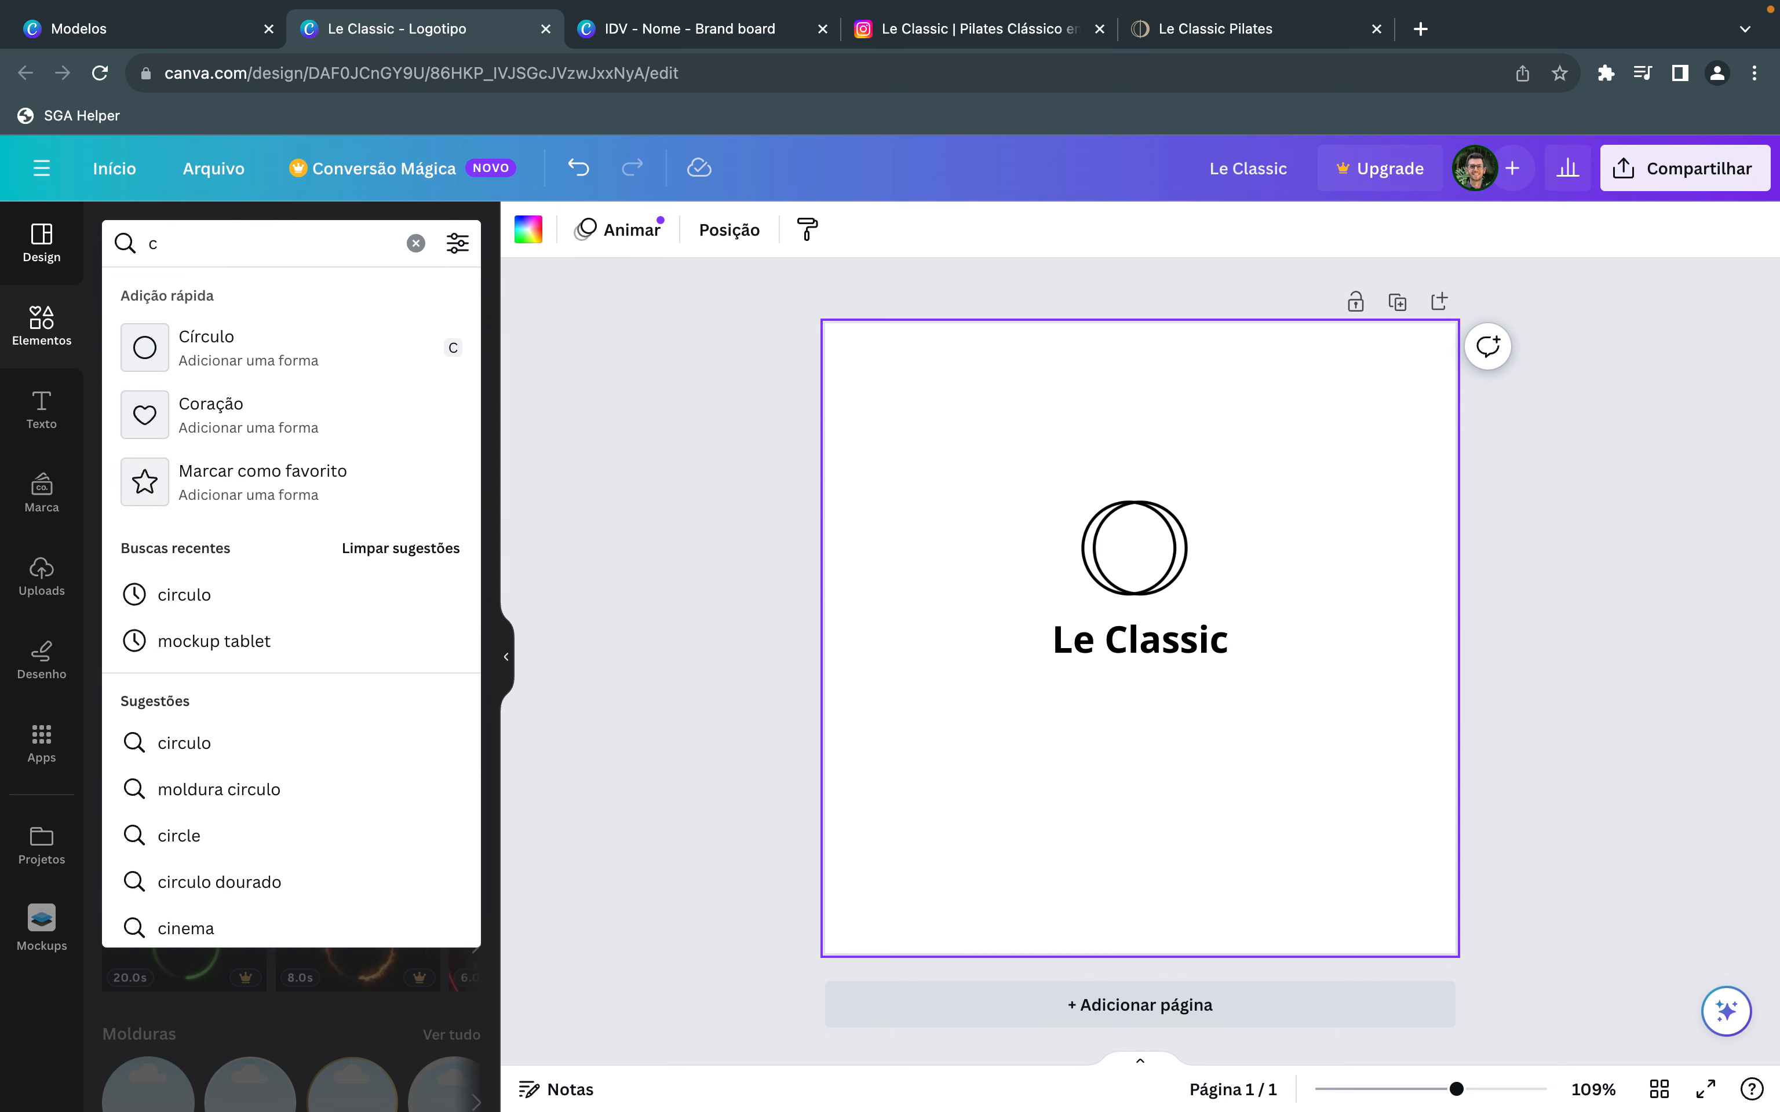
pyautogui.write('linha')
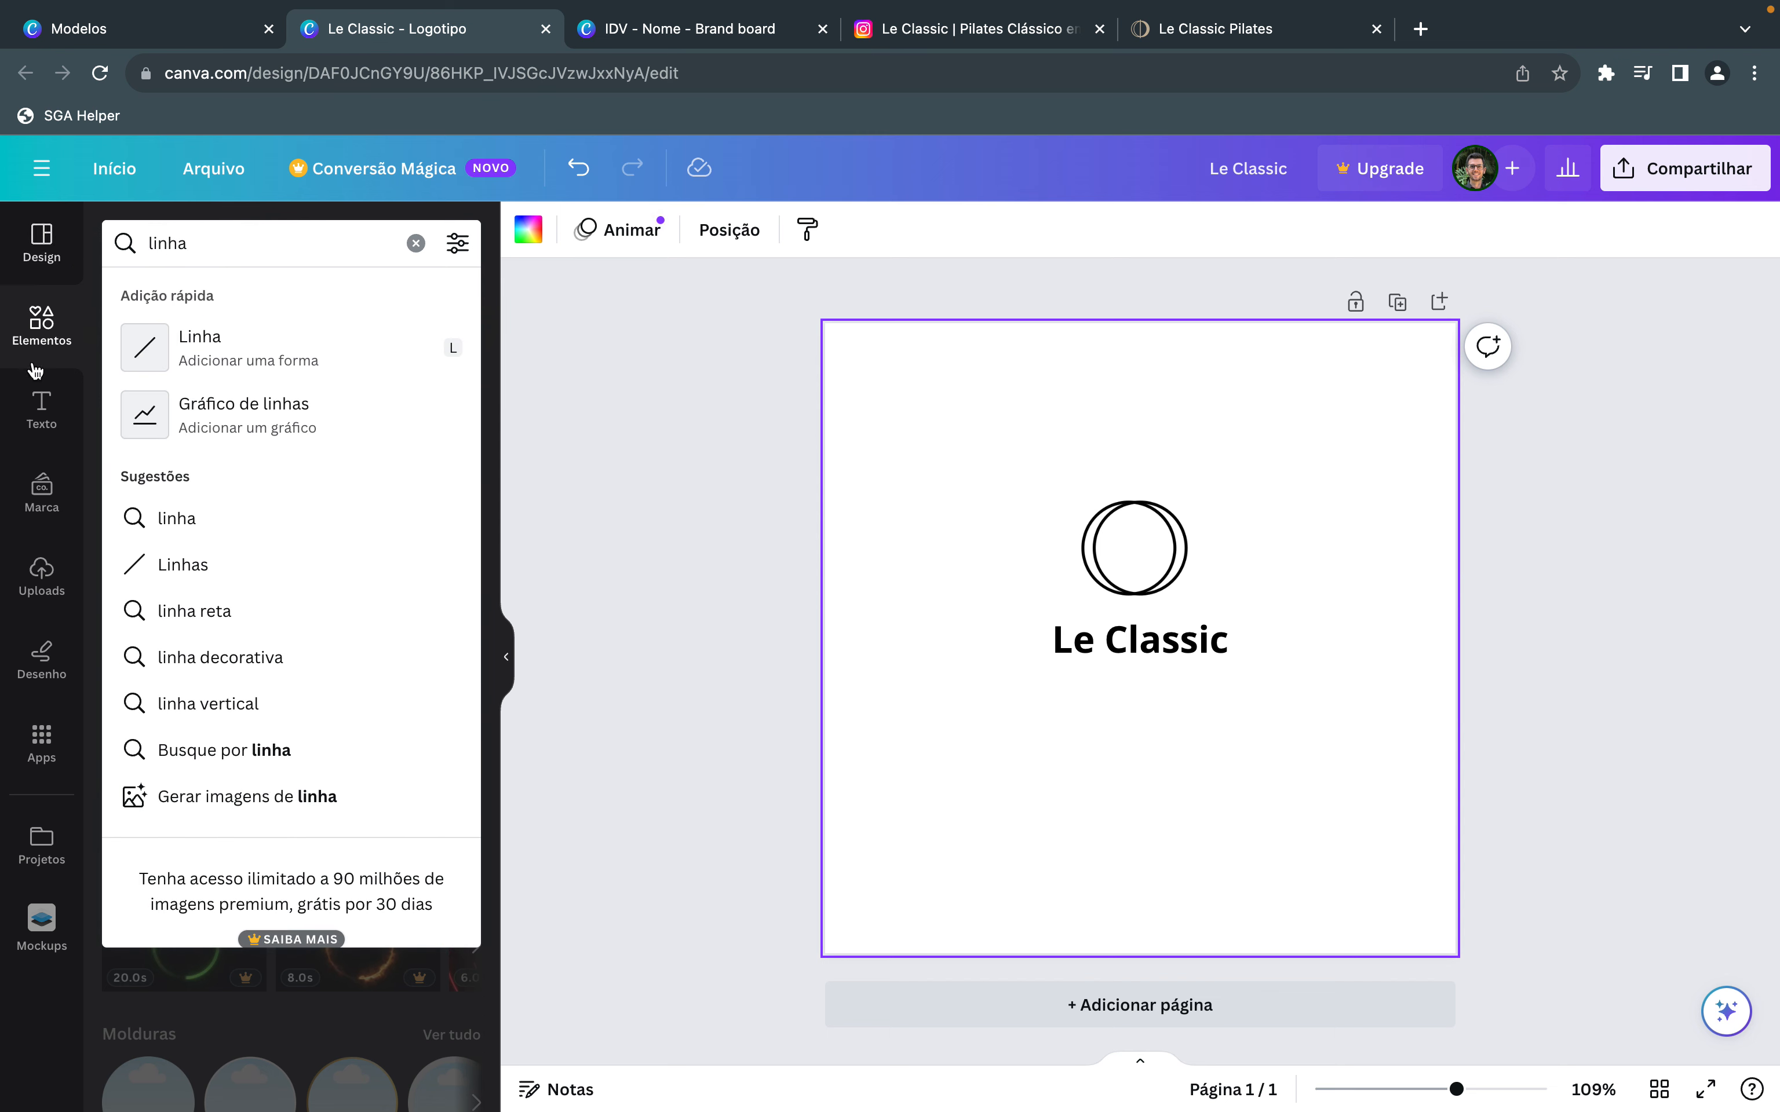
pyautogui.click(145, 347)
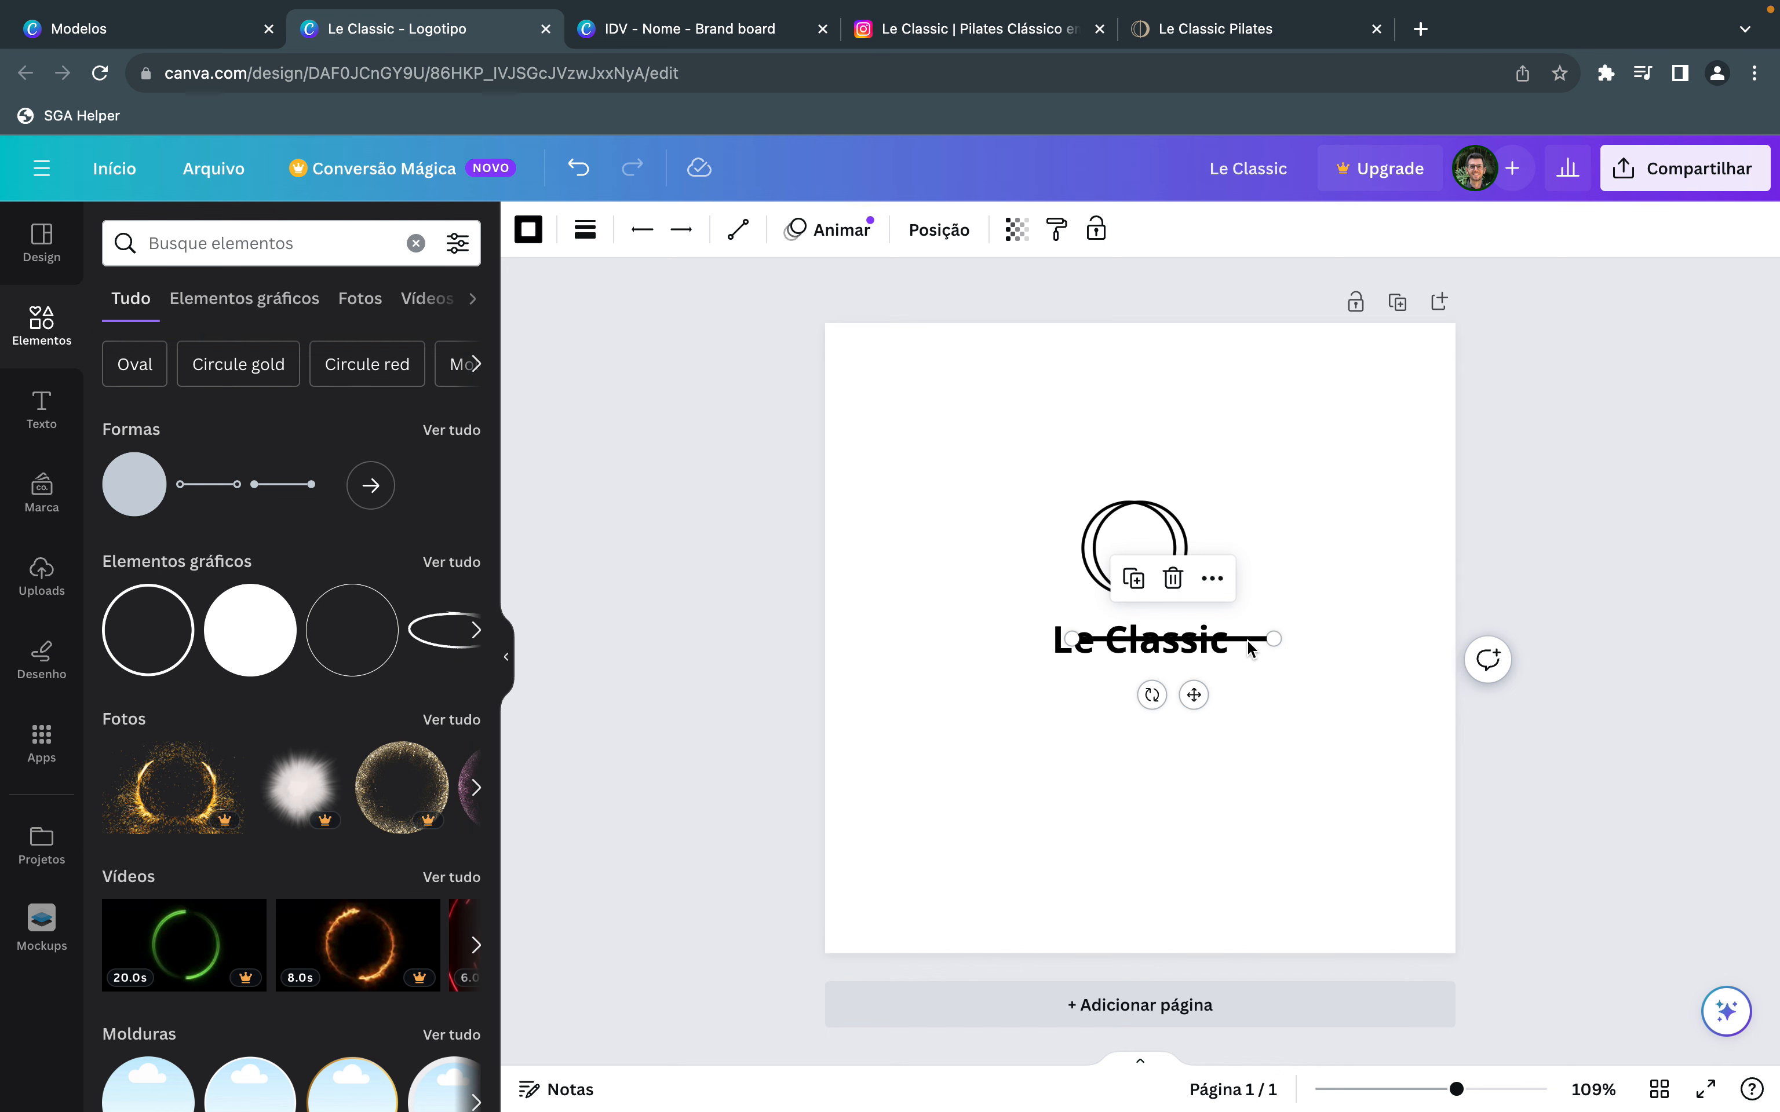
pyautogui.moveTo(1247, 641); pyautogui.dragTo(1231, 802)
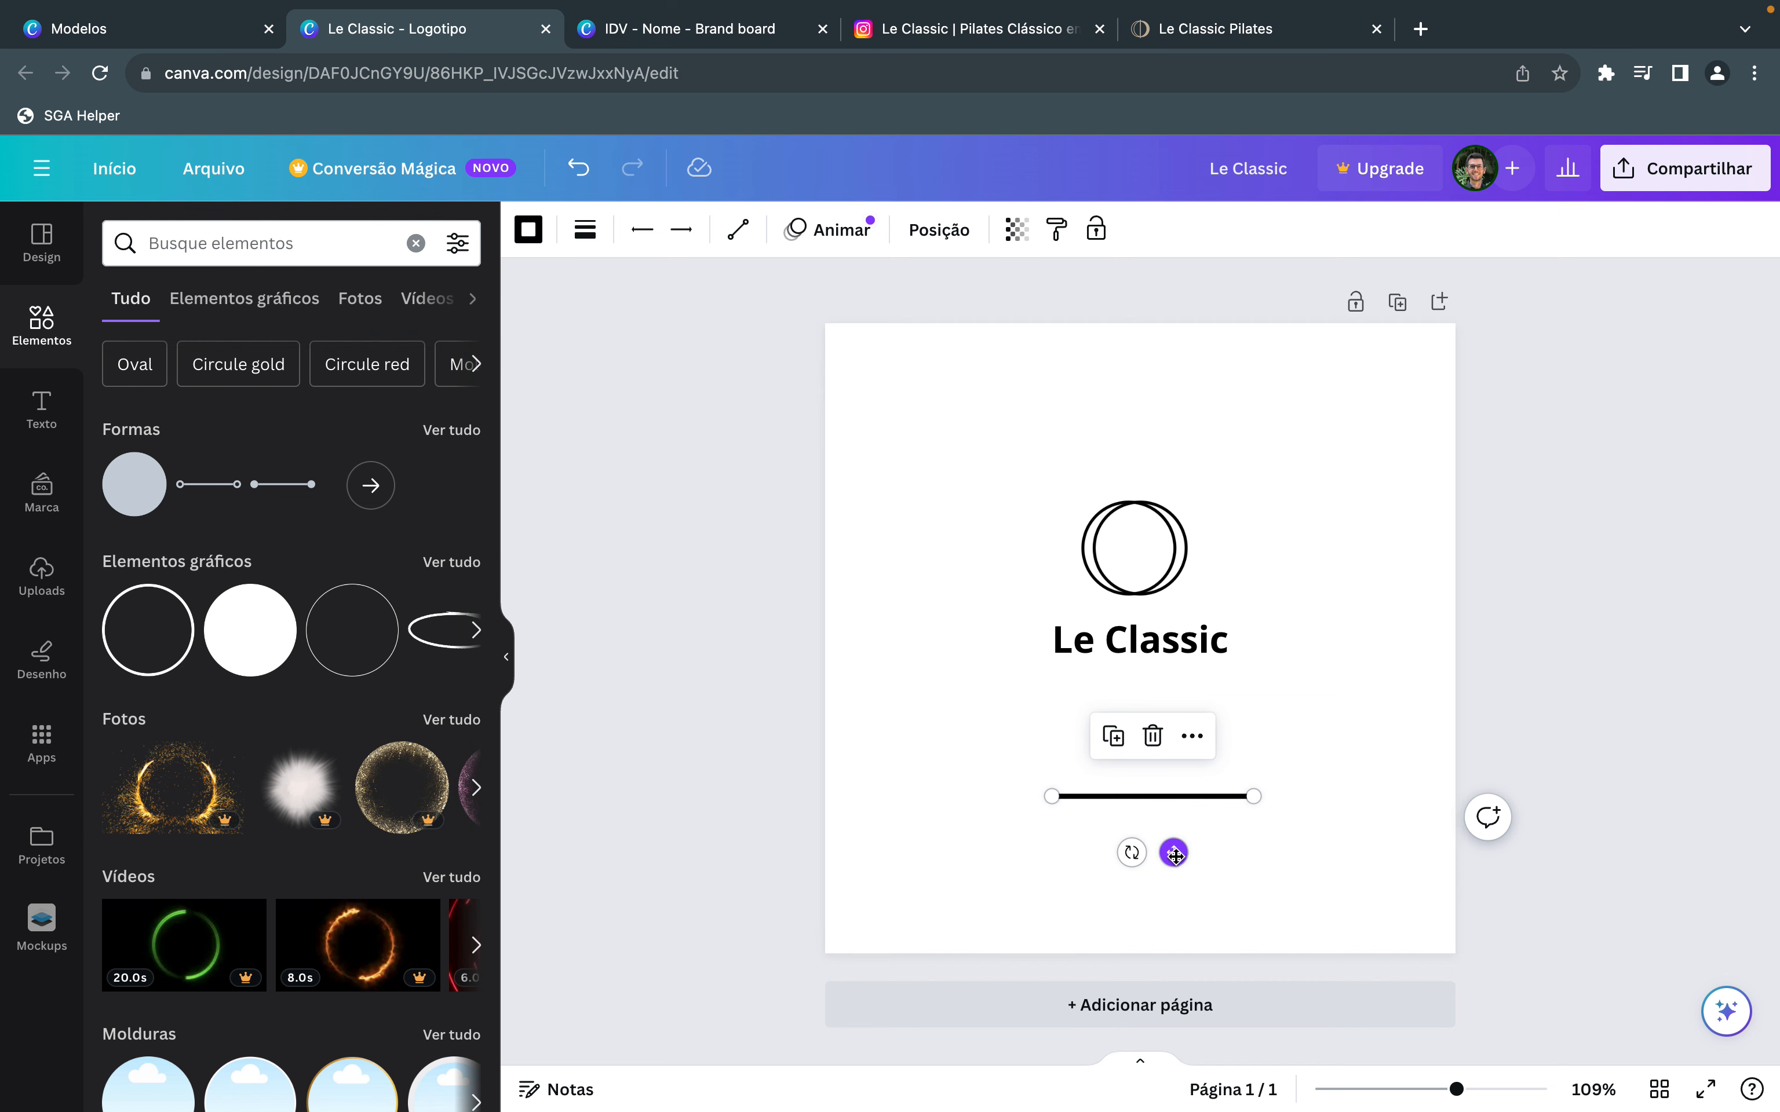
# Turn the line vertical, shorten it to about the rings' height, and position it through the centre of the overlapping rings.
pyautogui.moveTo(1173, 852); pyautogui.dragTo(1074, 797)
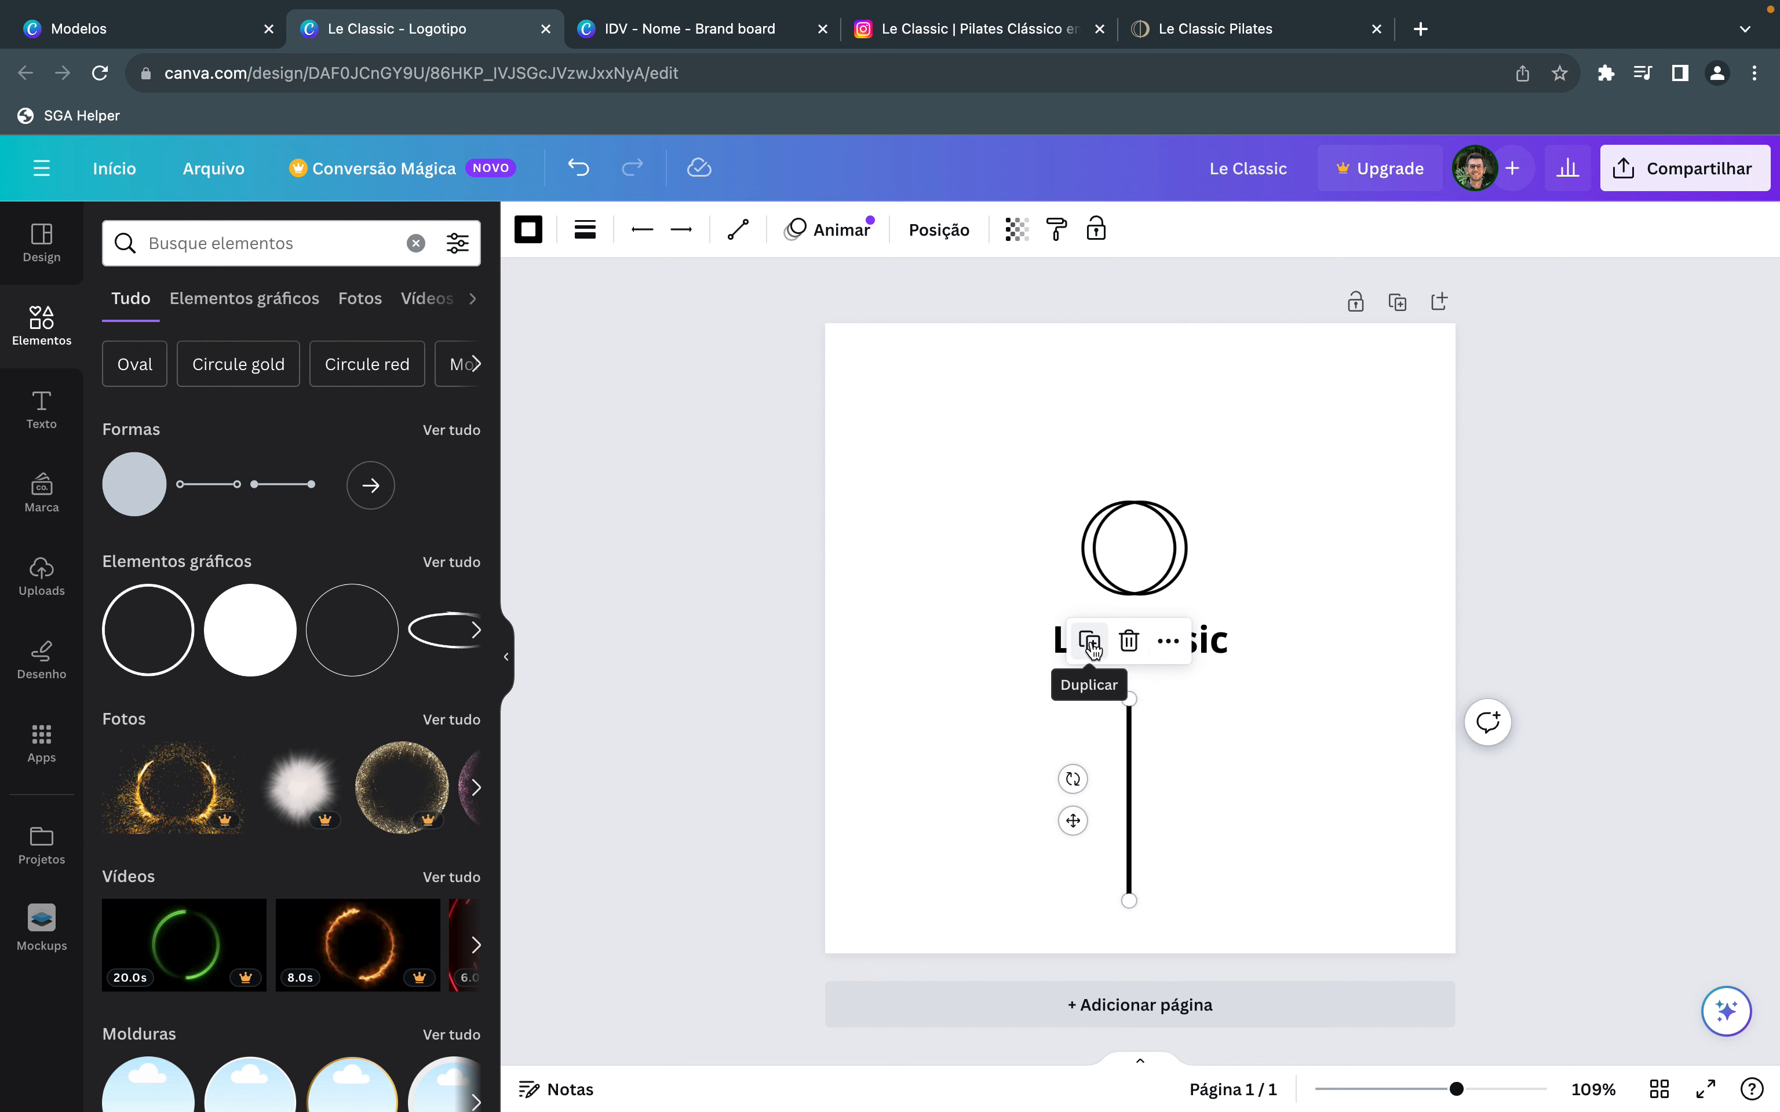
pyautogui.click(1169, 646)
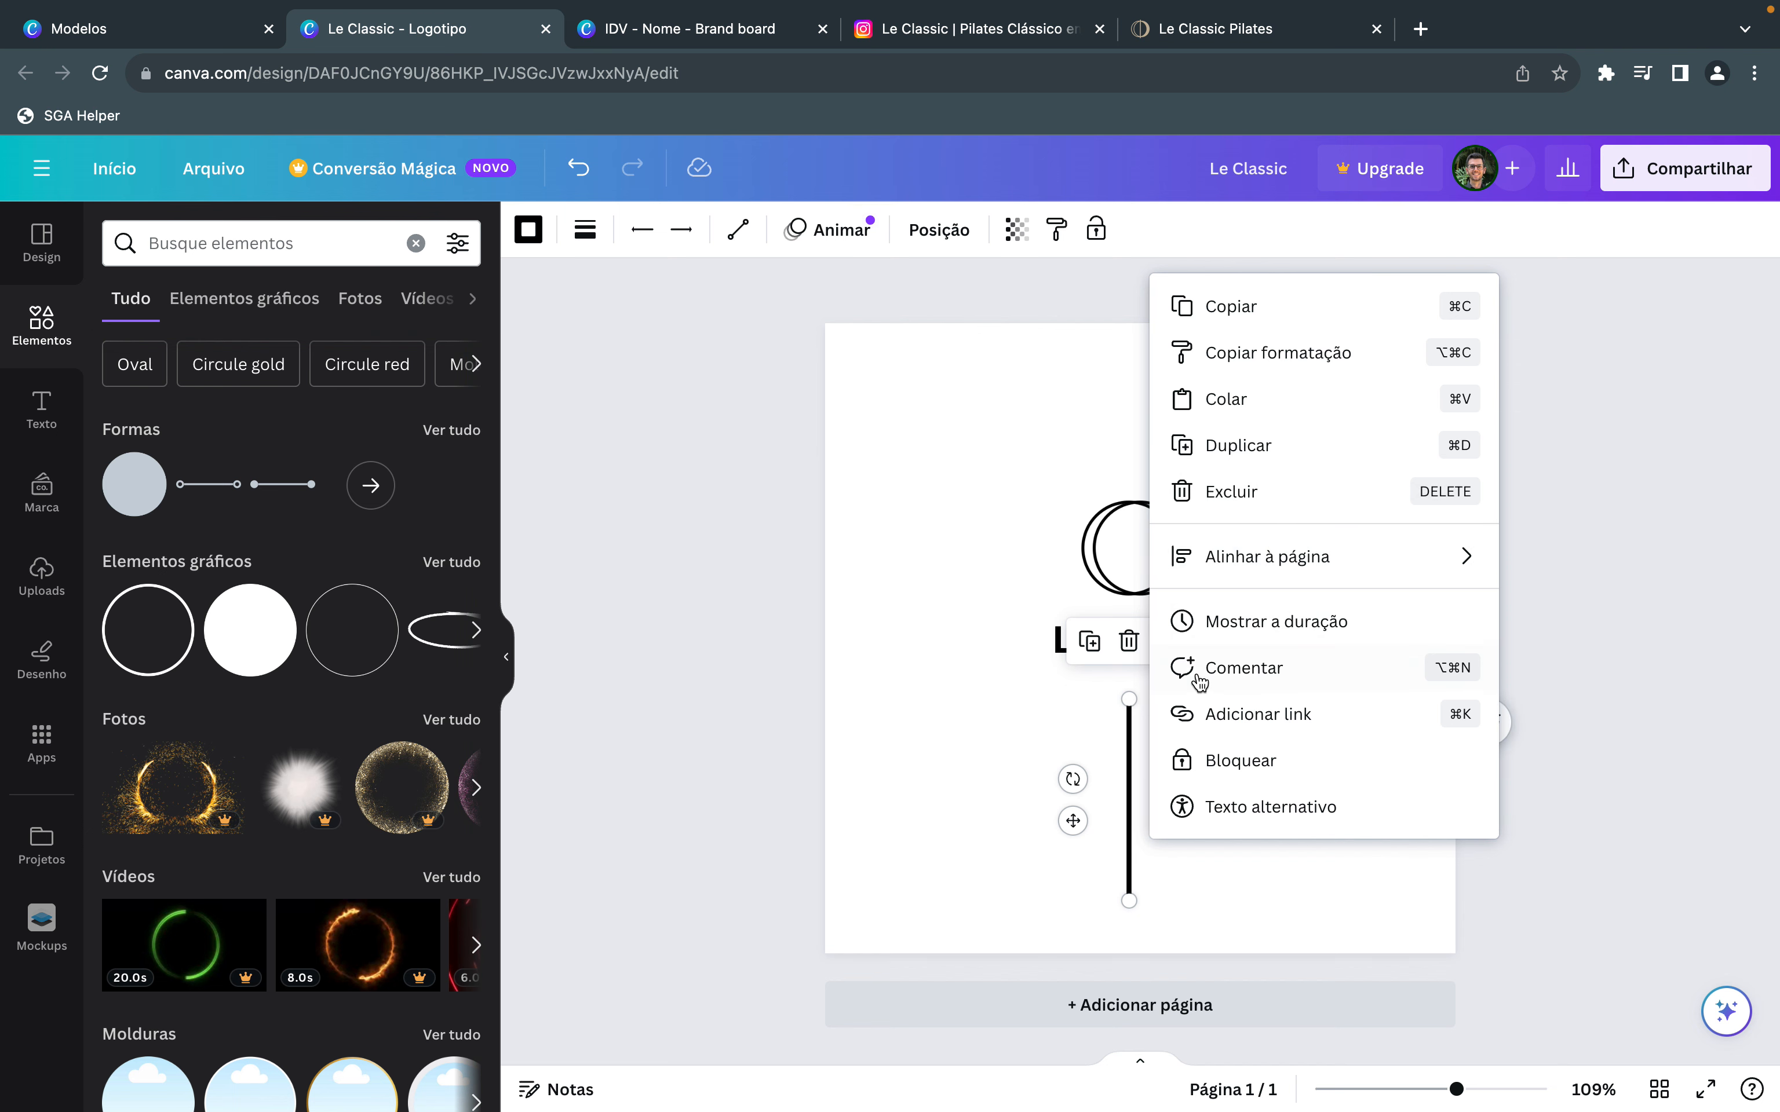
pyautogui.click(1277, 869)
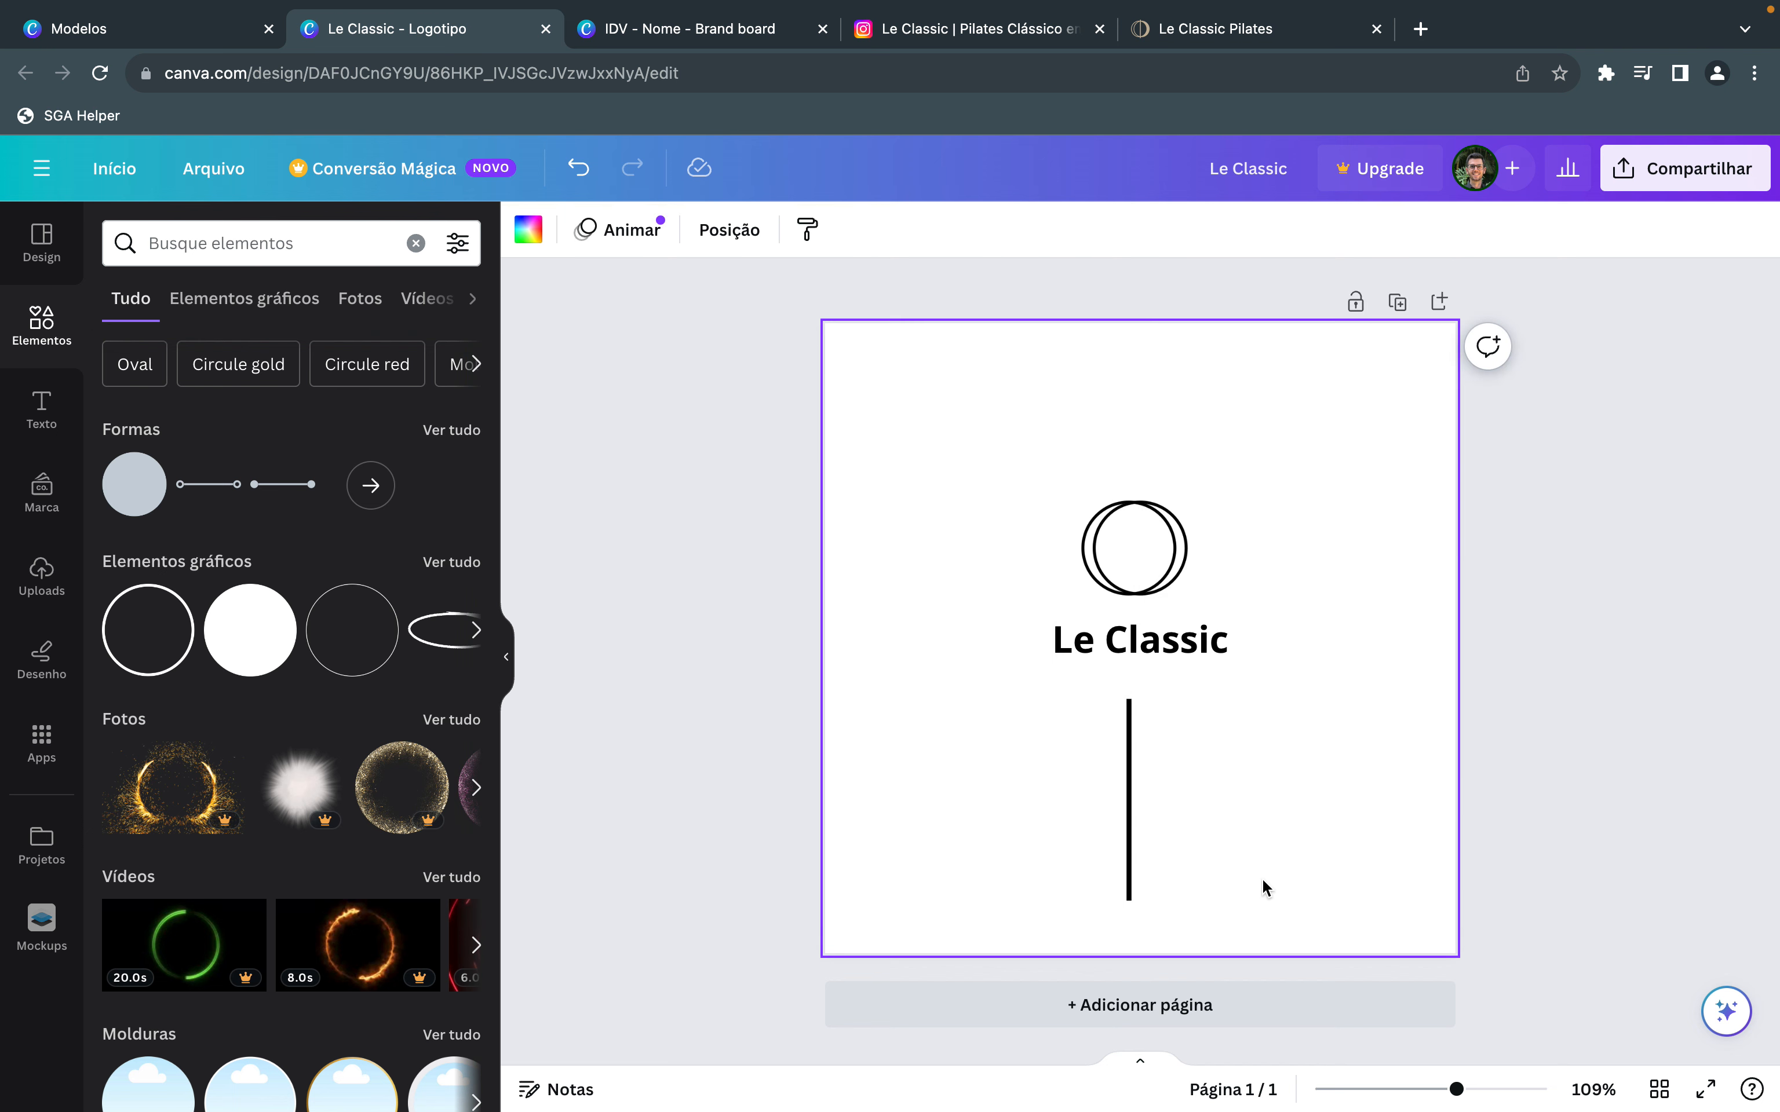
pyautogui.click(1129, 823)
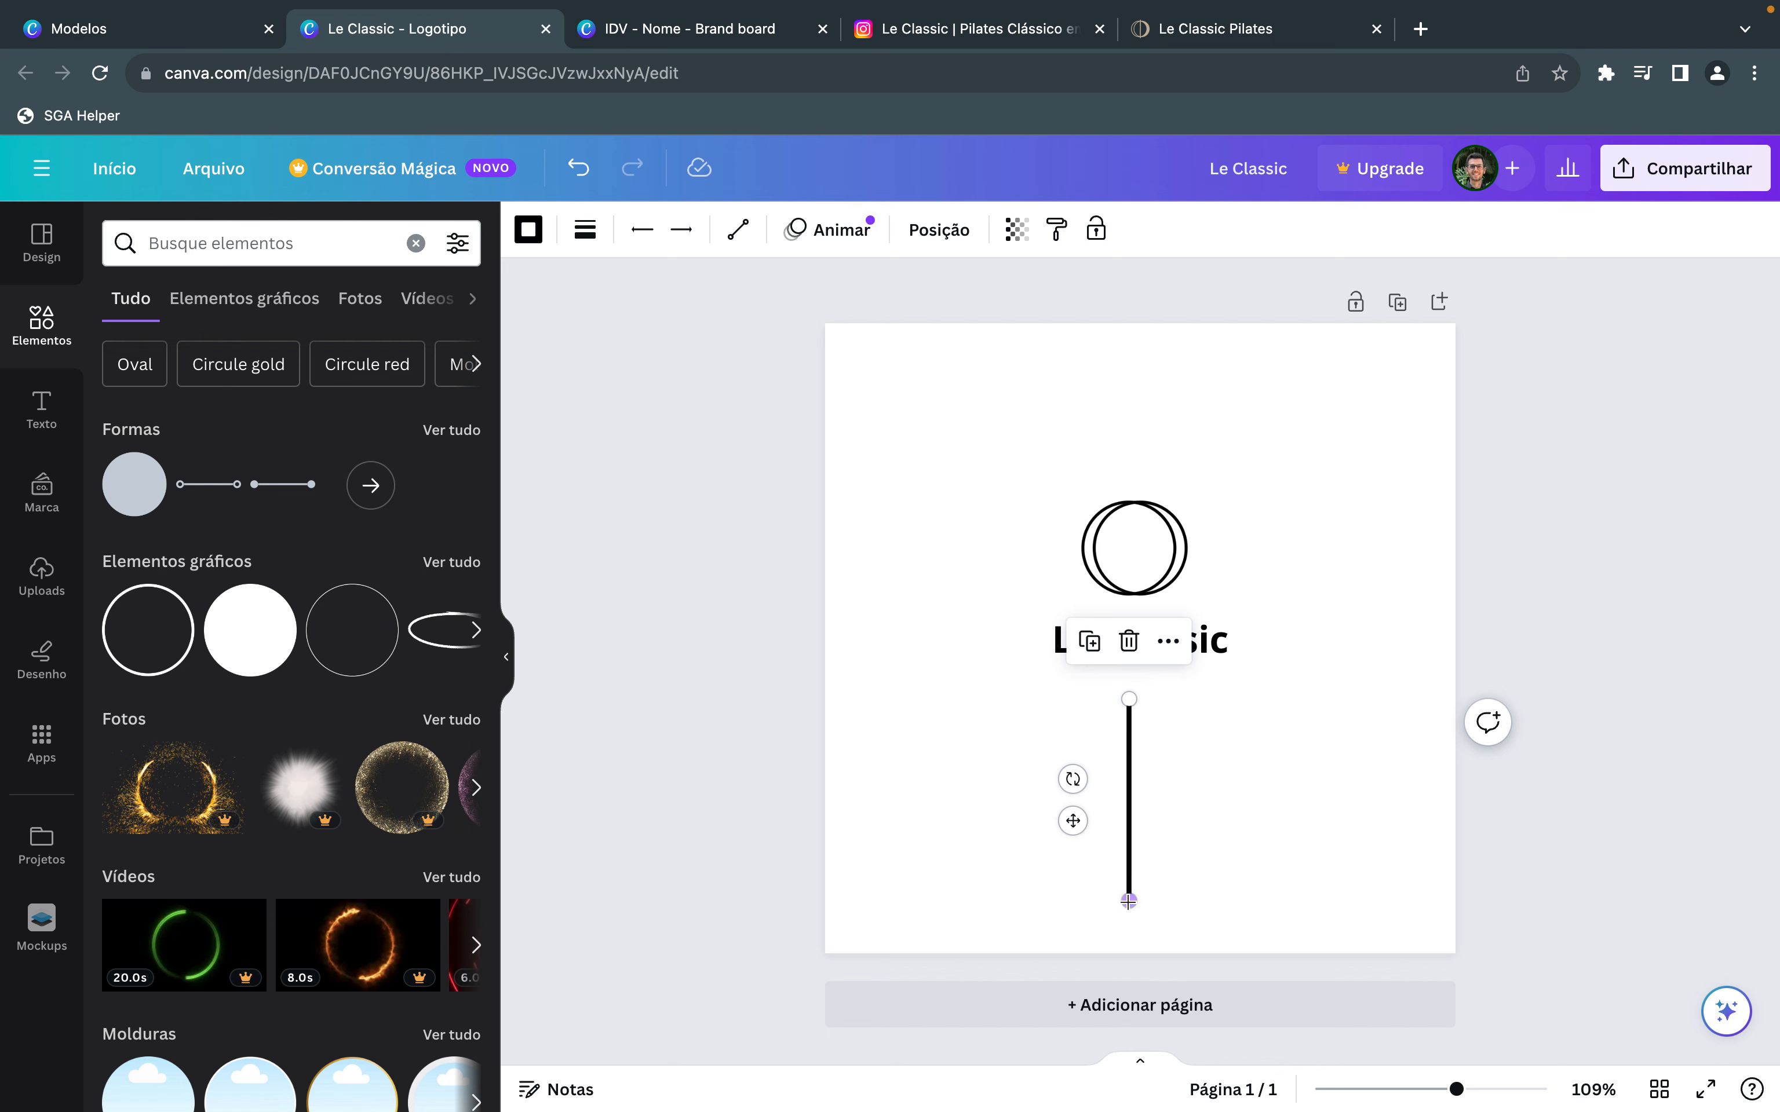
pyautogui.moveTo(1129, 900); pyautogui.dragTo(1138, 559)
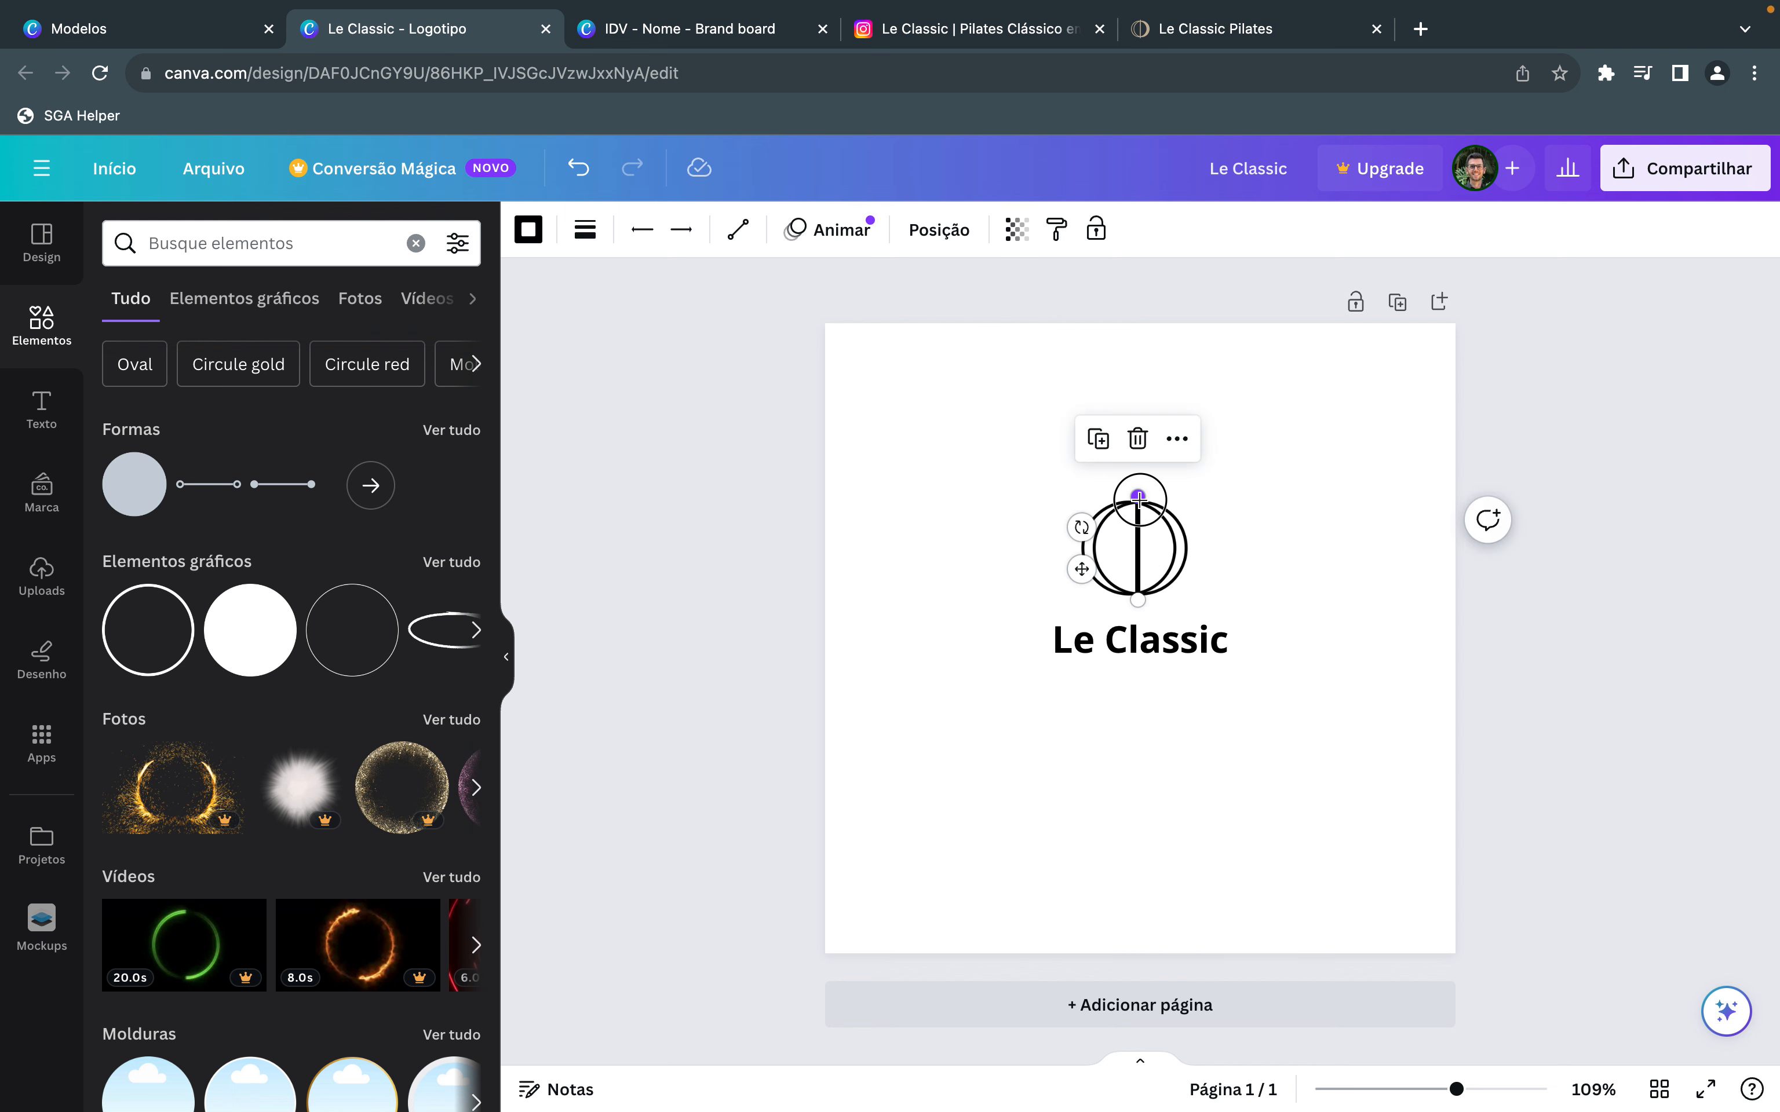
pyautogui.click(1333, 818)
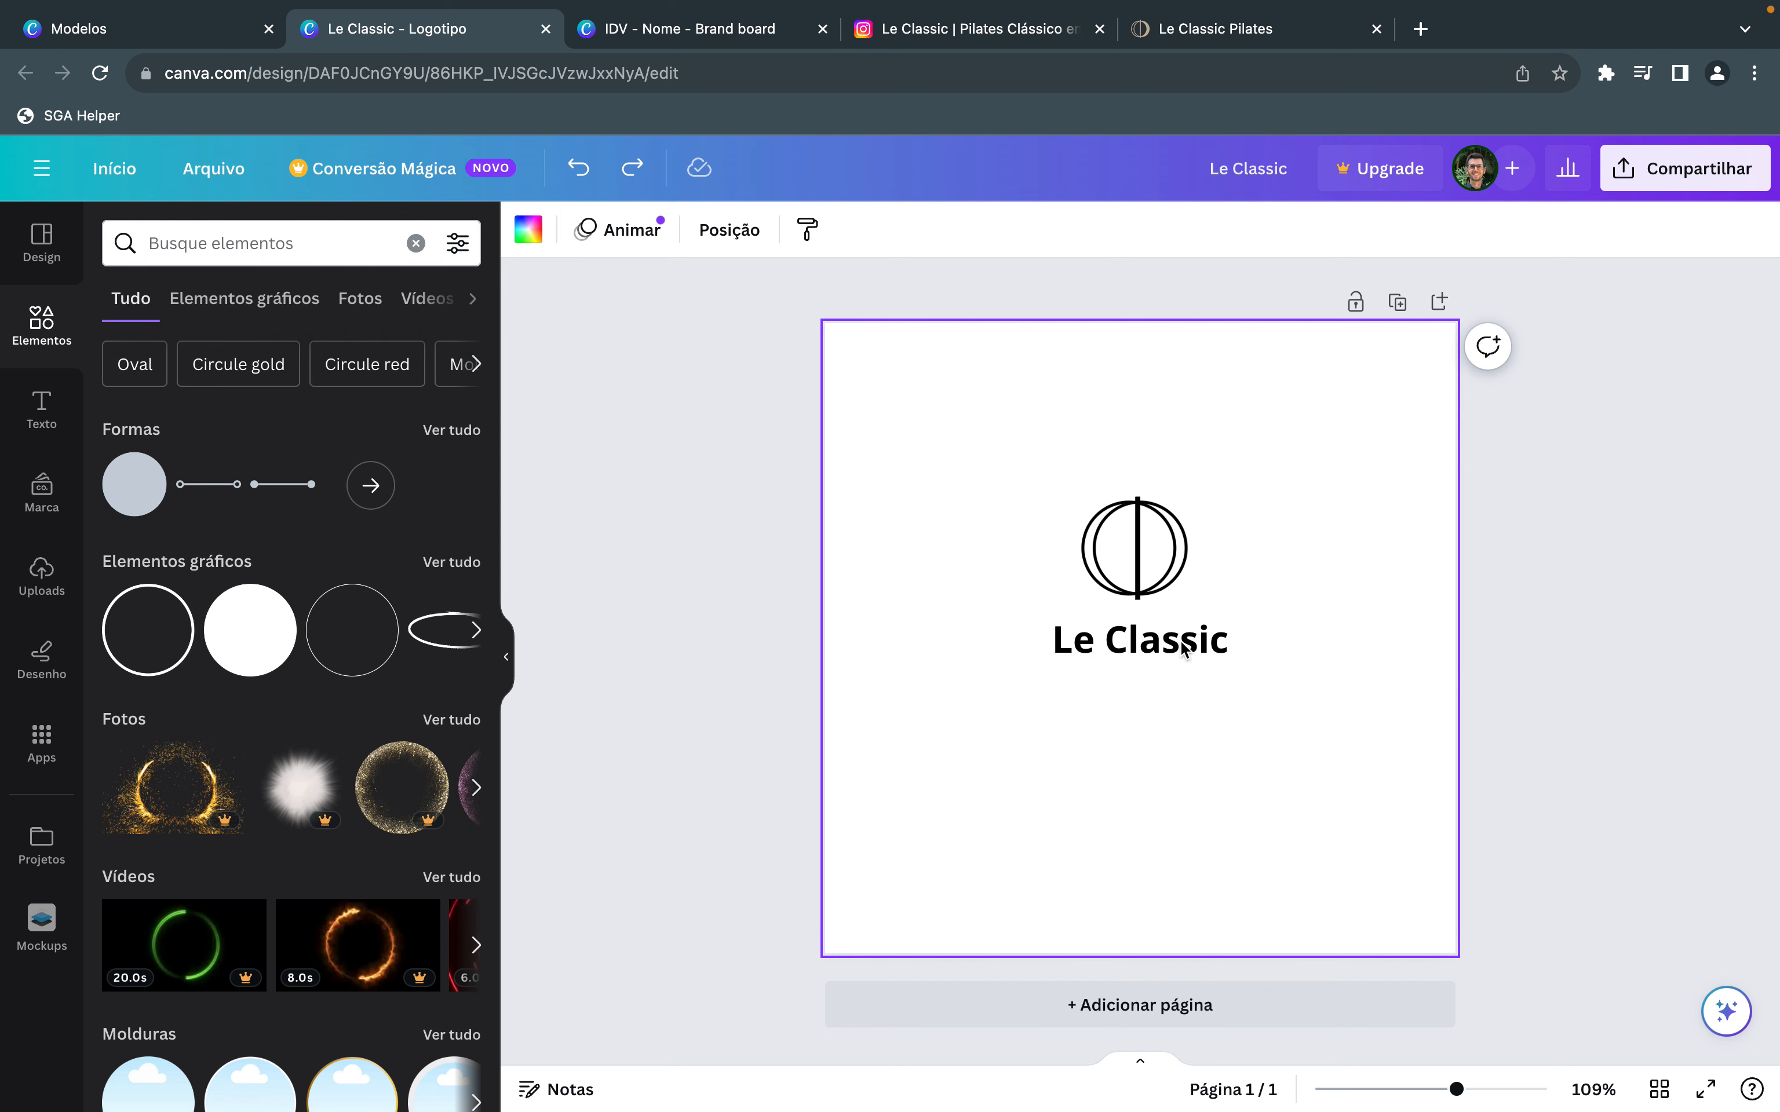
# Add a body text reading "PILATES" and centre it just below the "Le Classic" text.
pyautogui.click(74, 405)
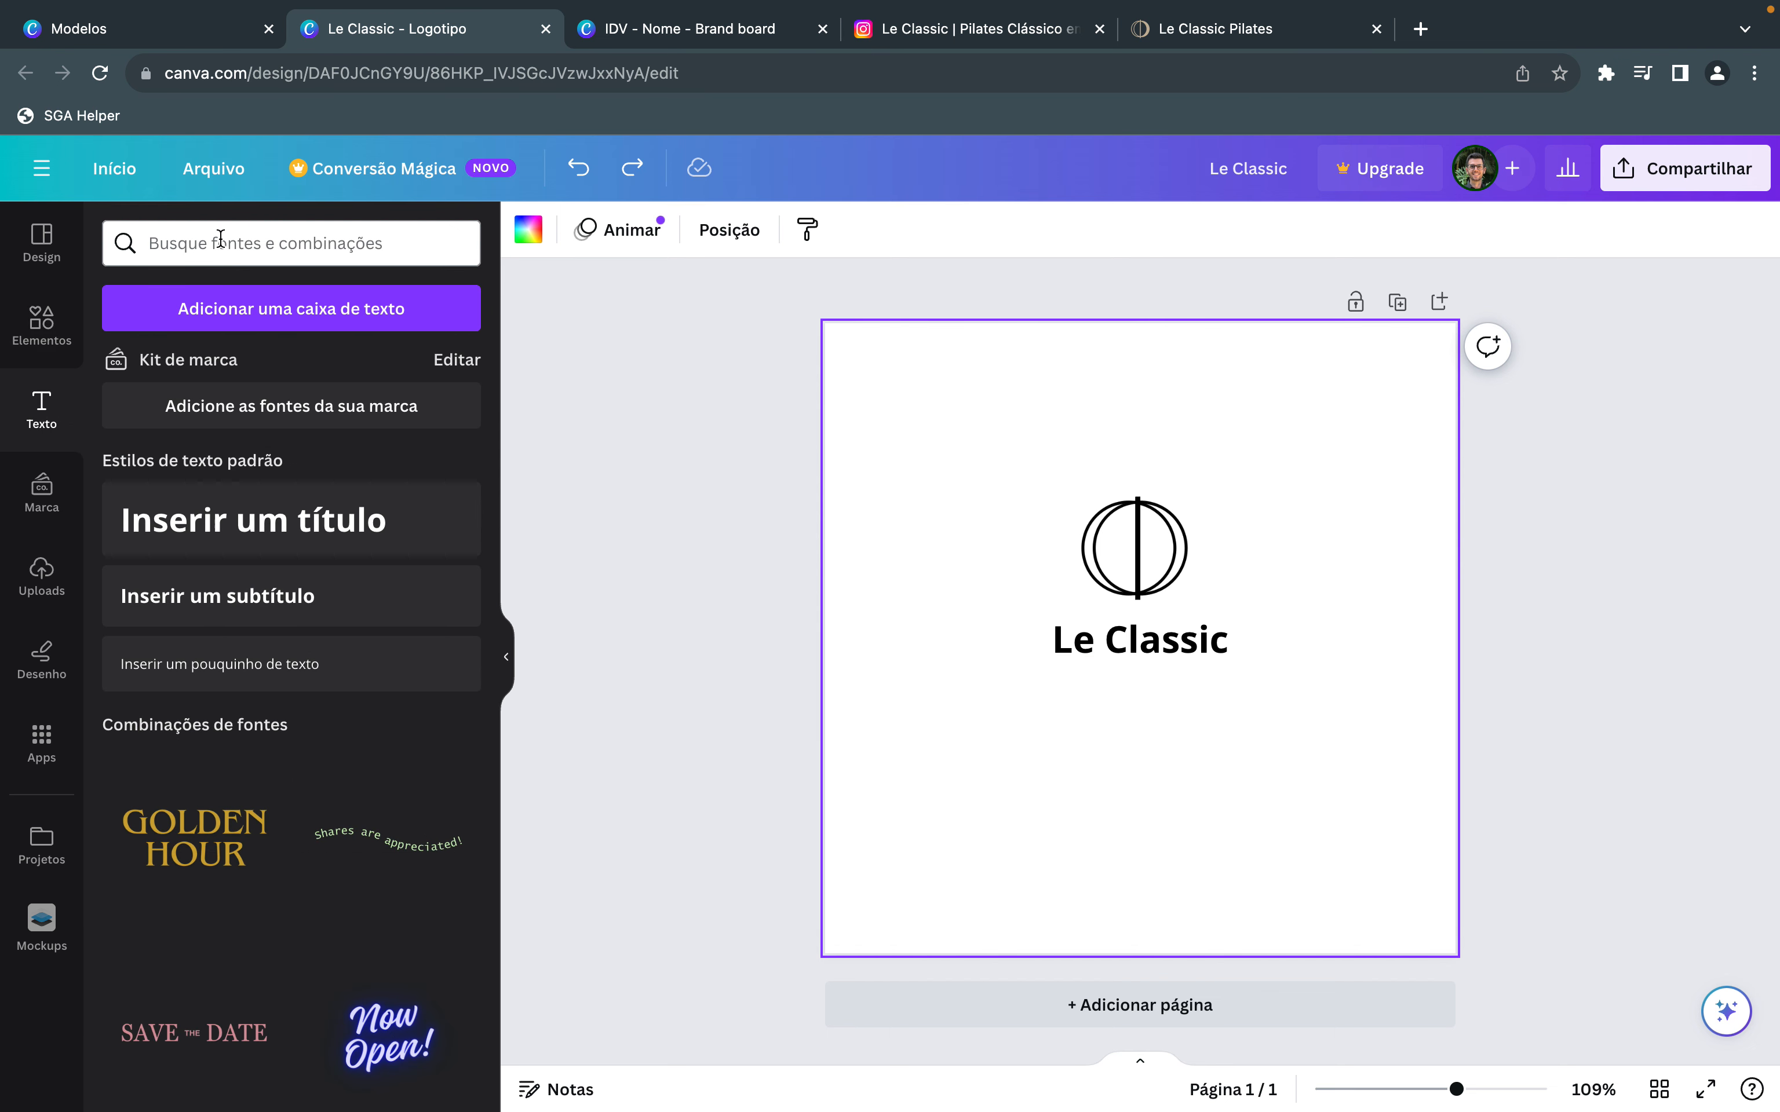
pyautogui.click(262, 243)
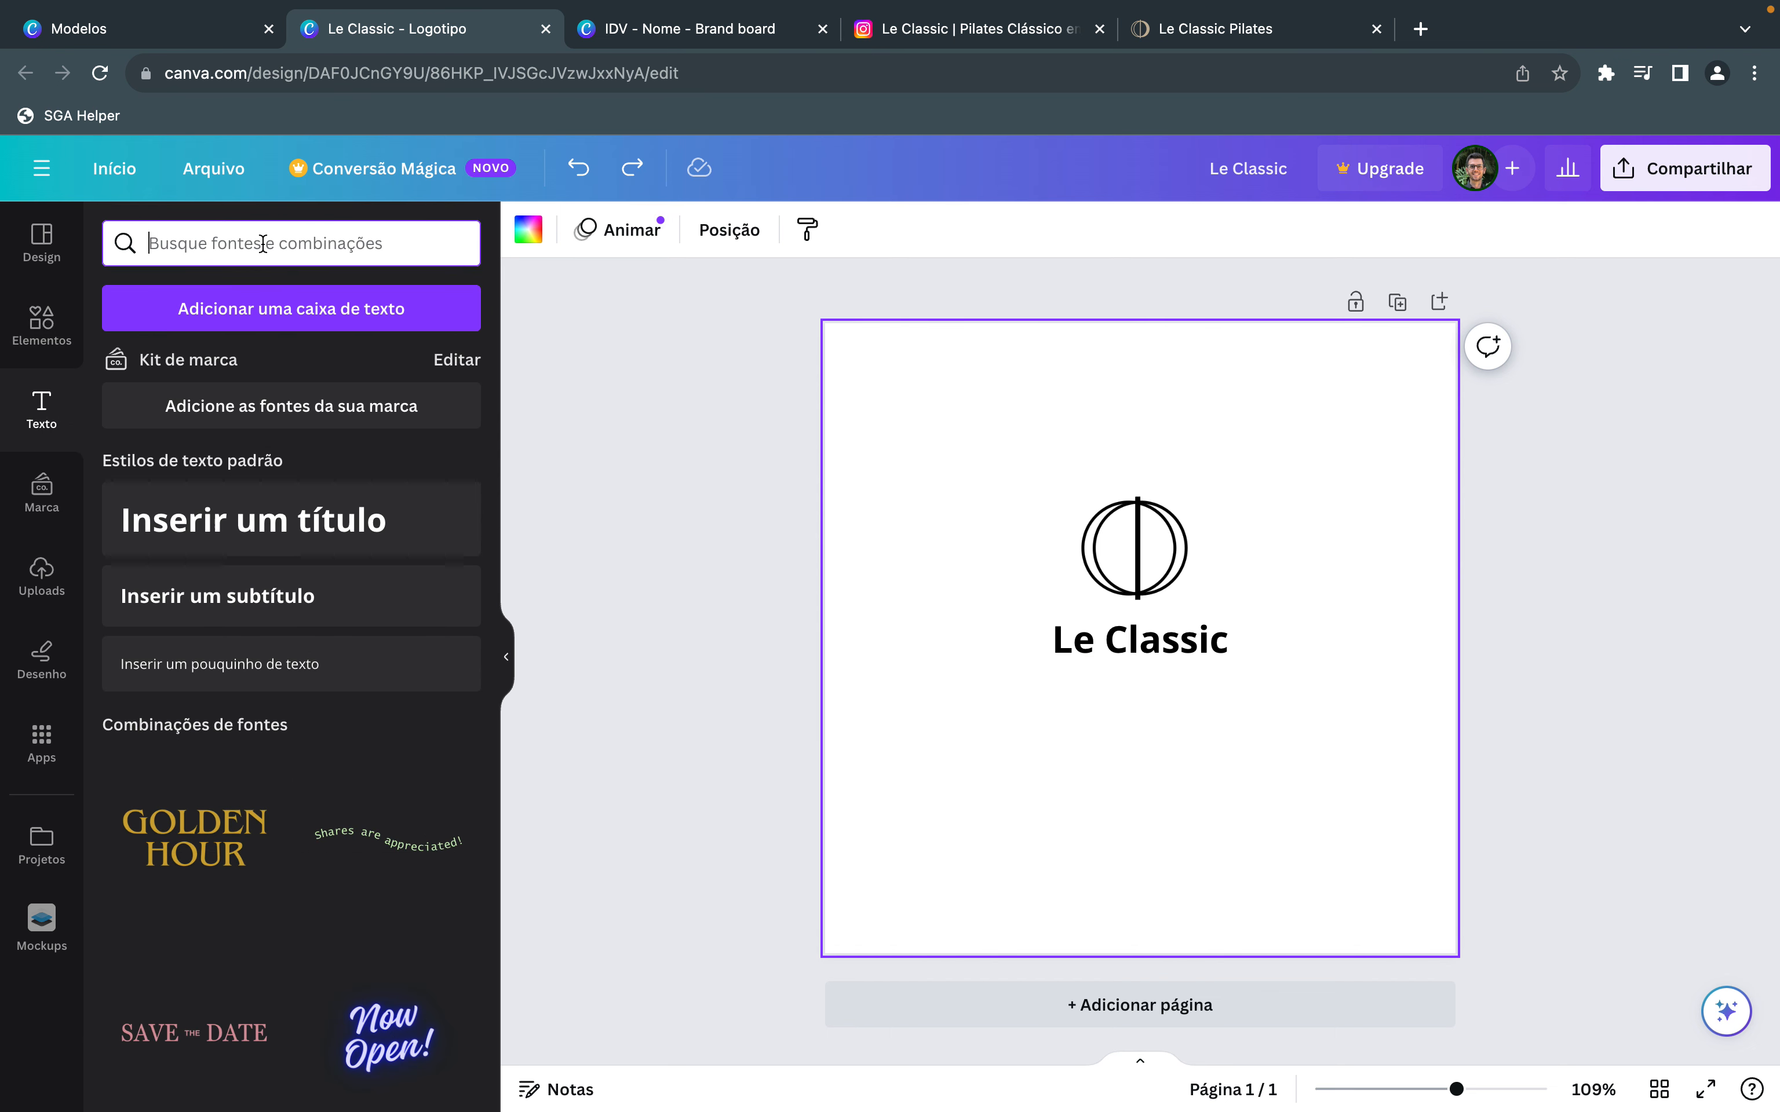
pyautogui.click(203, 666)
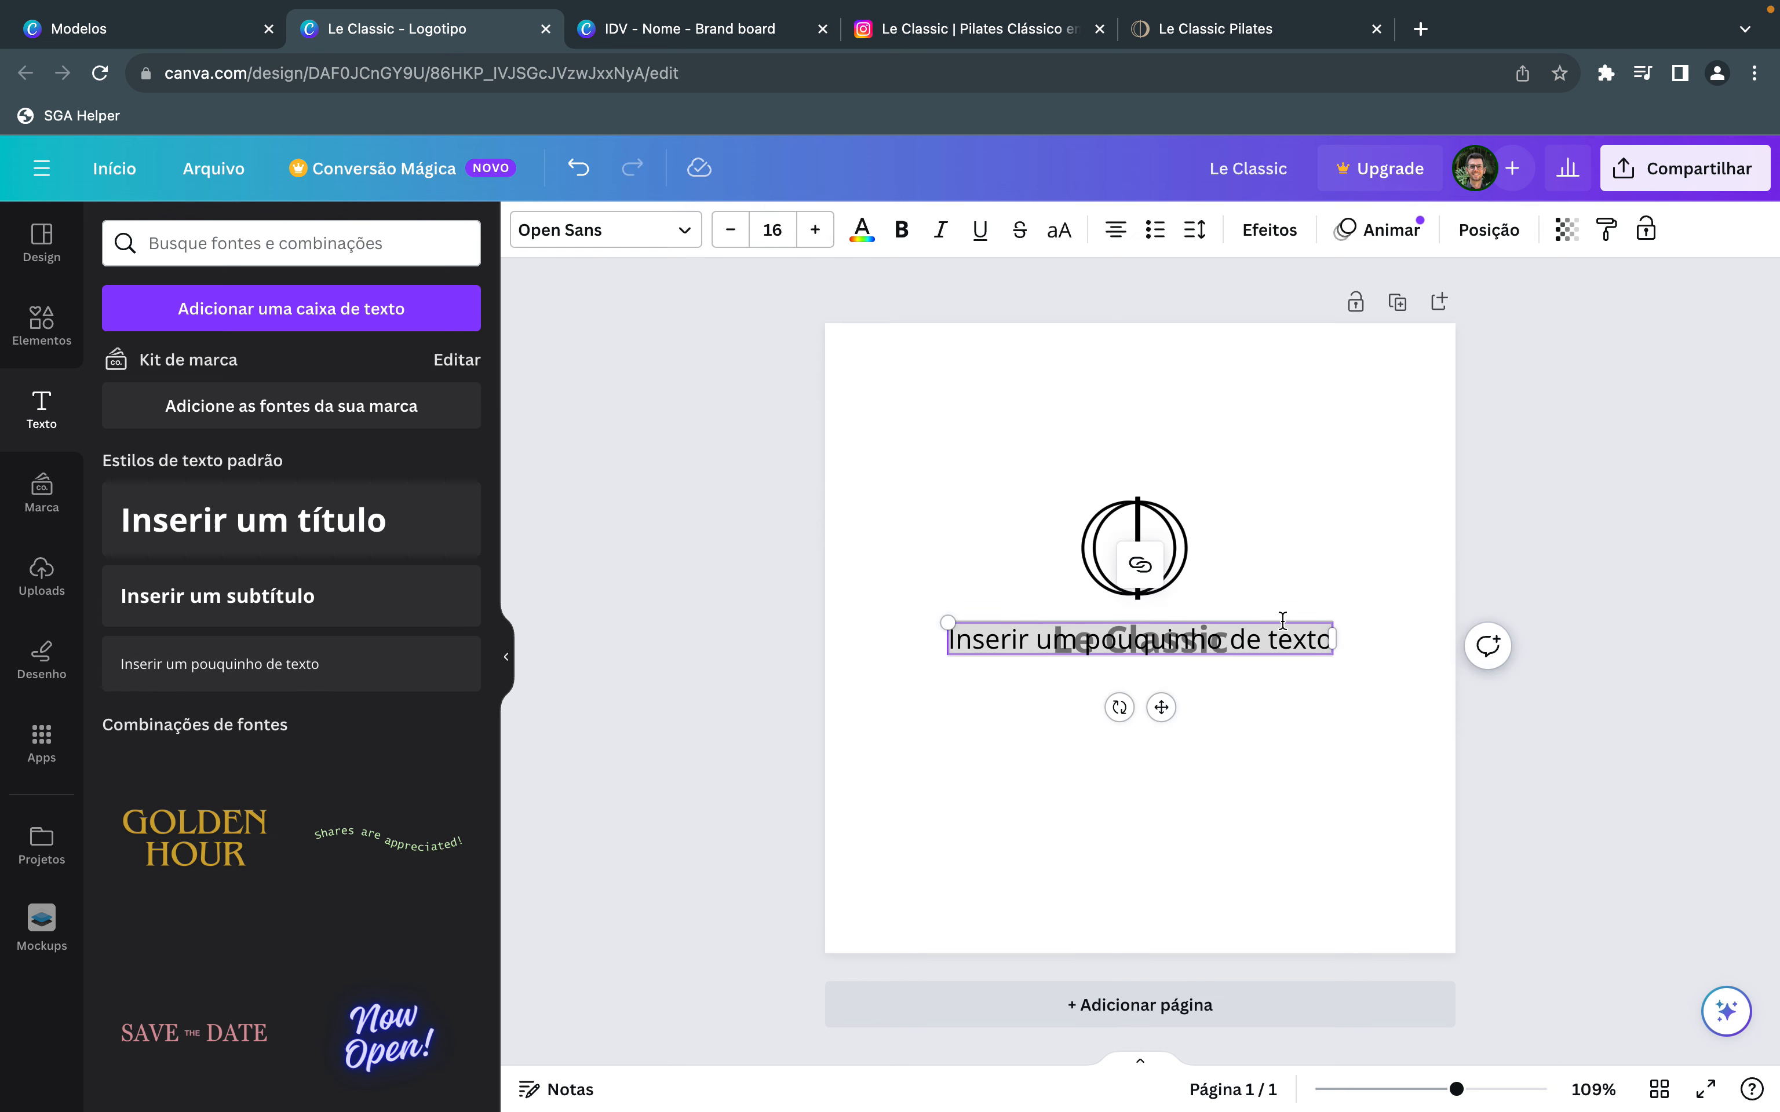
pyautogui.moveTo(1283, 620); pyautogui.dragTo(1265, 713)
pyautogui.write('PILATES')
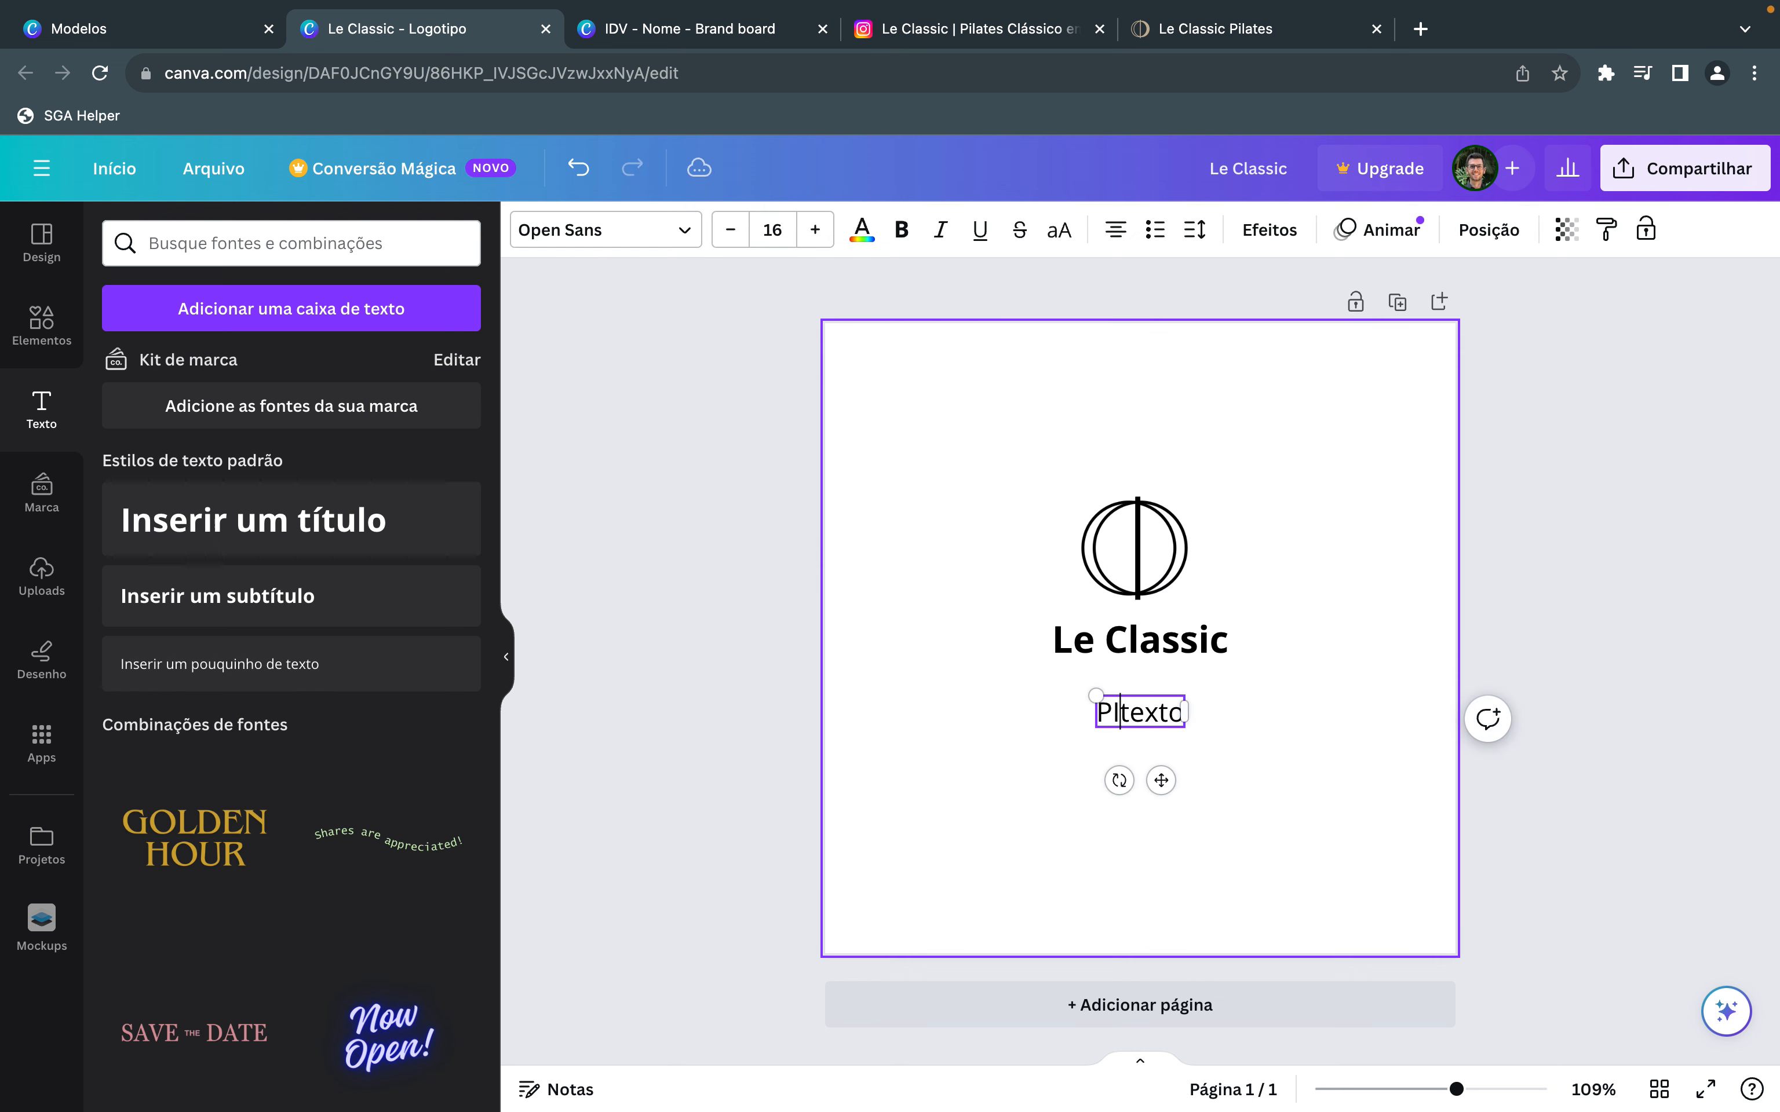
pyautogui.click(1338, 773)
pyautogui.moveTo(1131, 714); pyautogui.dragTo(1133, 701)
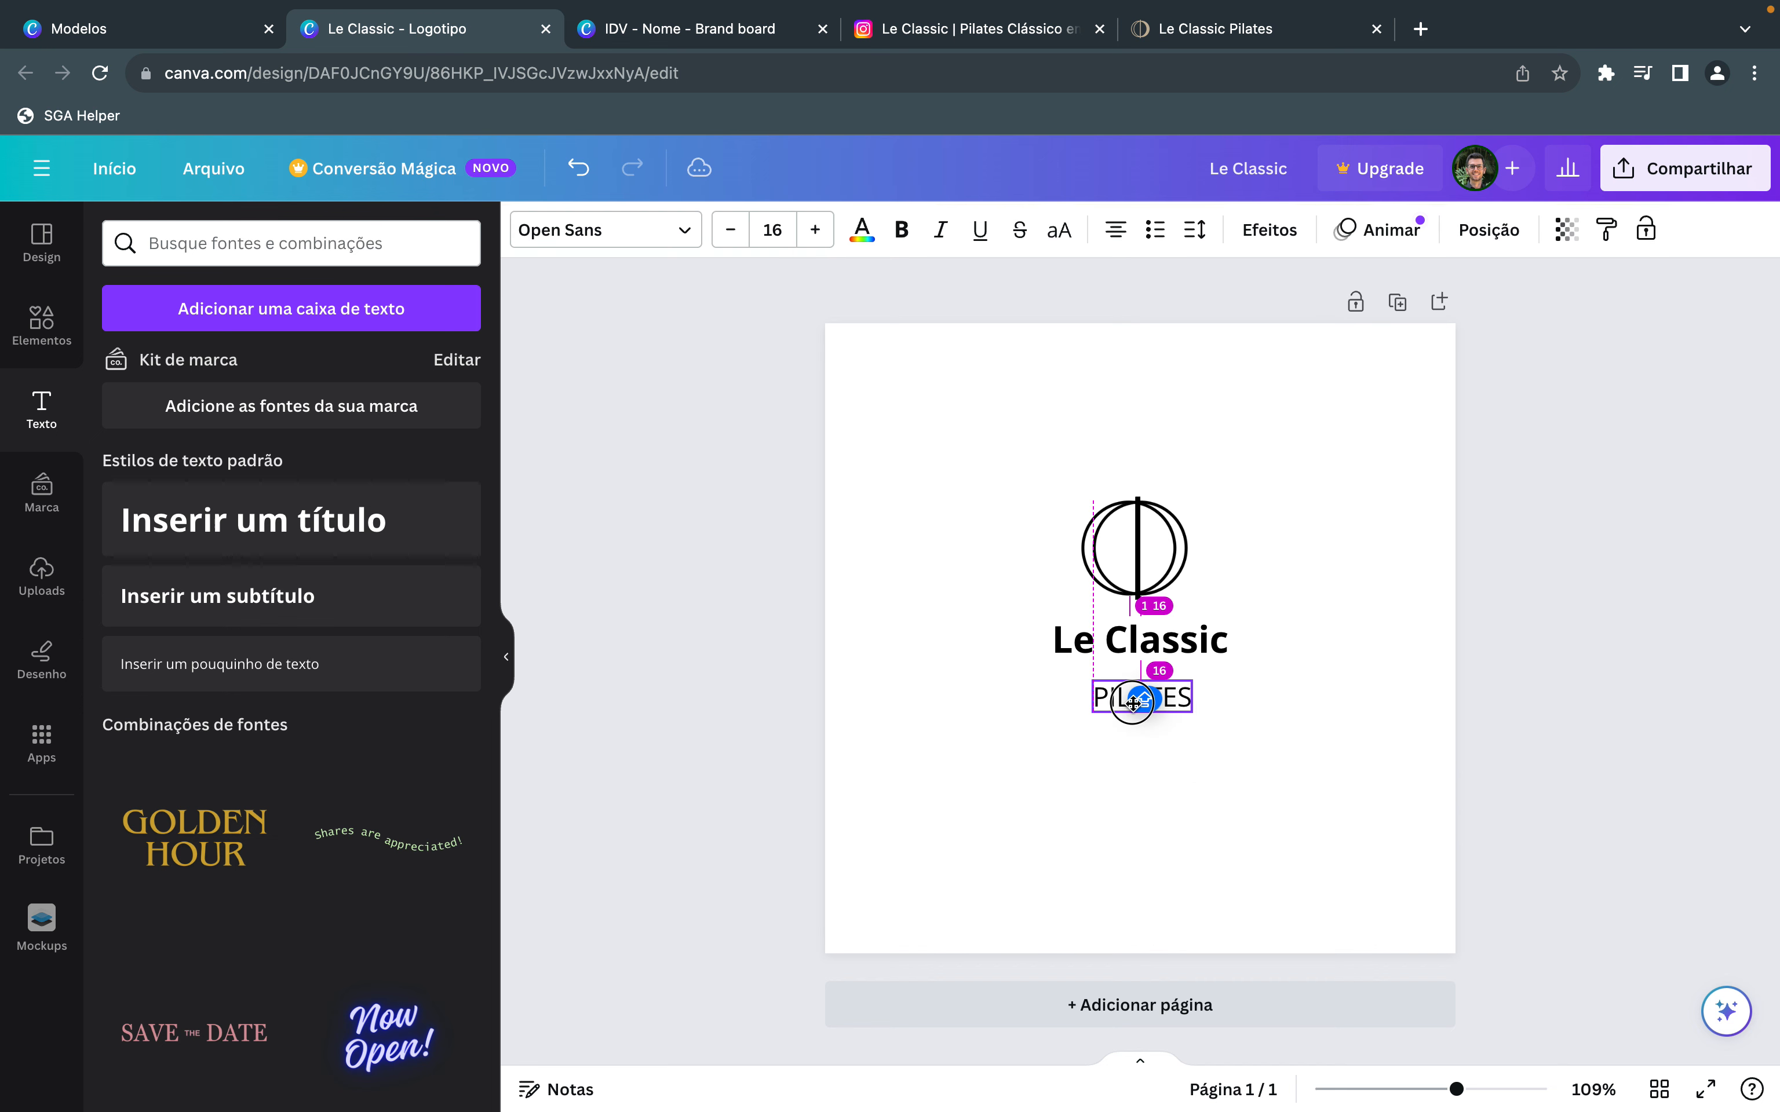
pyautogui.click(1326, 714)
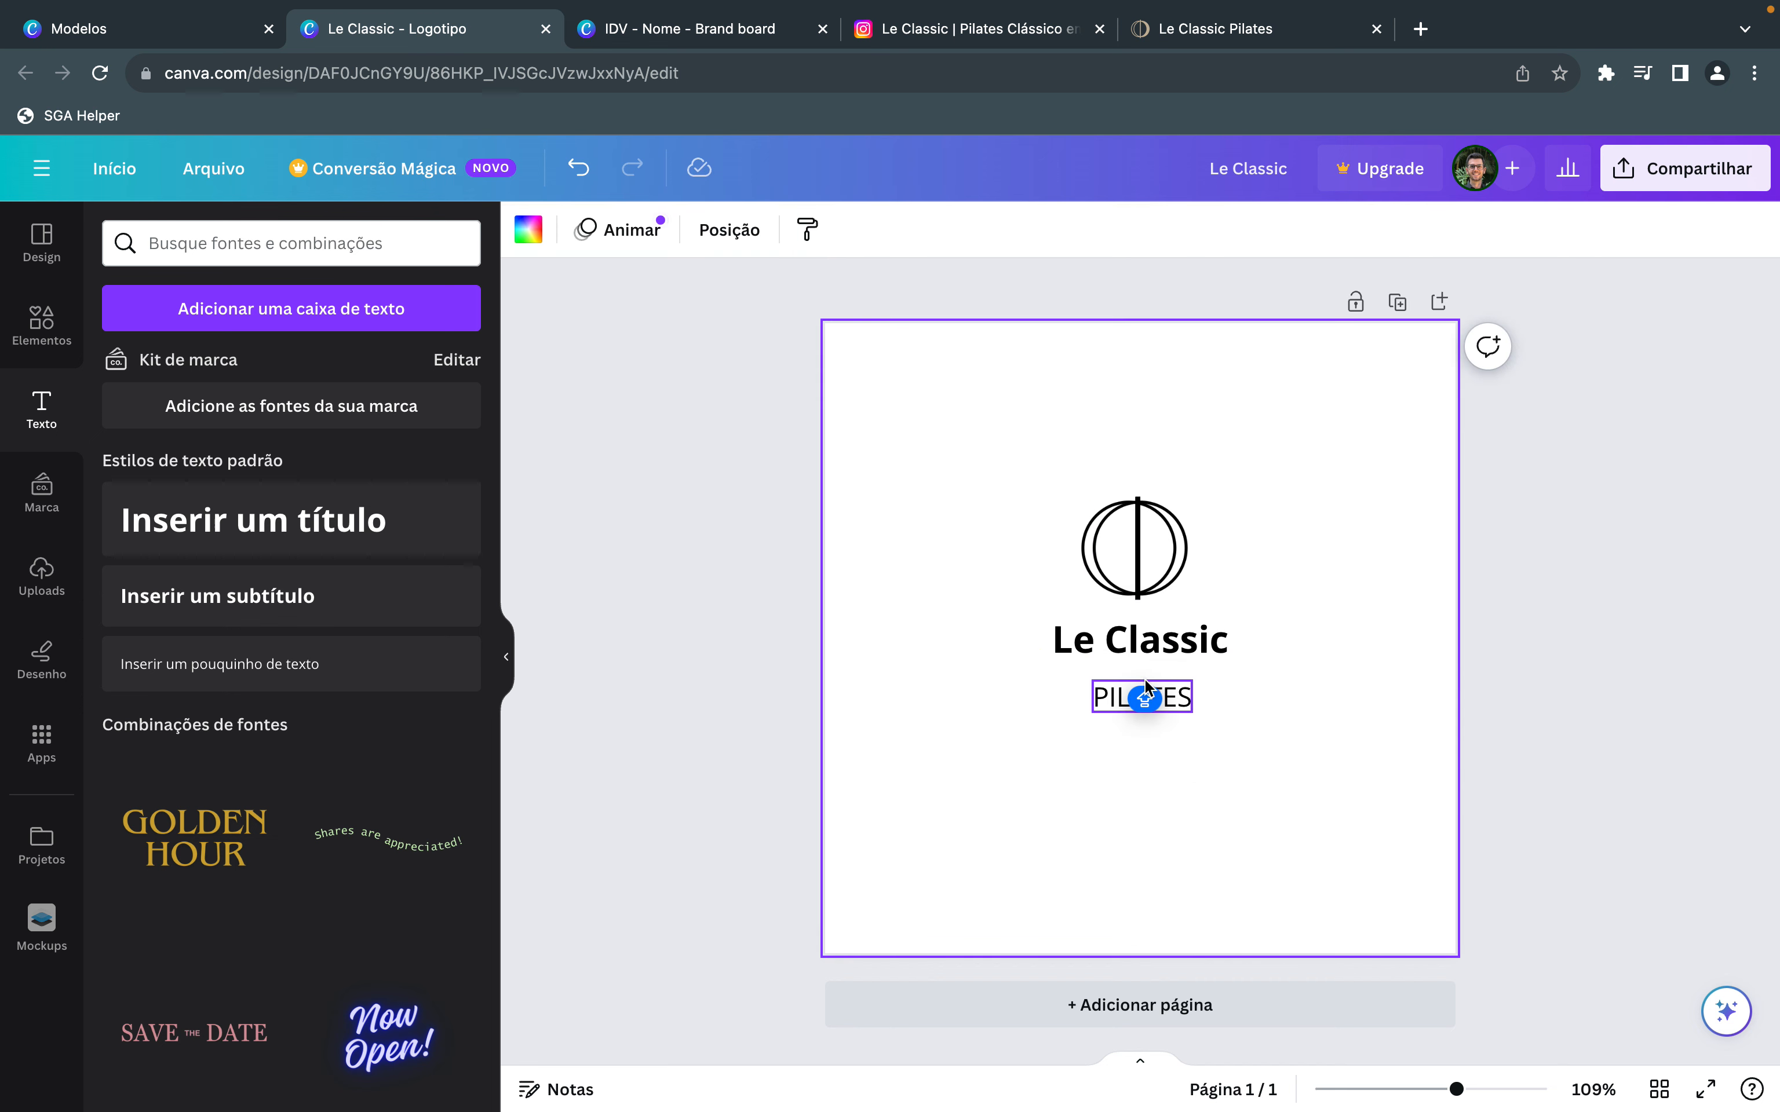
# Change the font of the "Le Classic" text to DejaVu Serif from the Serif font category.
pyautogui.click(1177, 645)
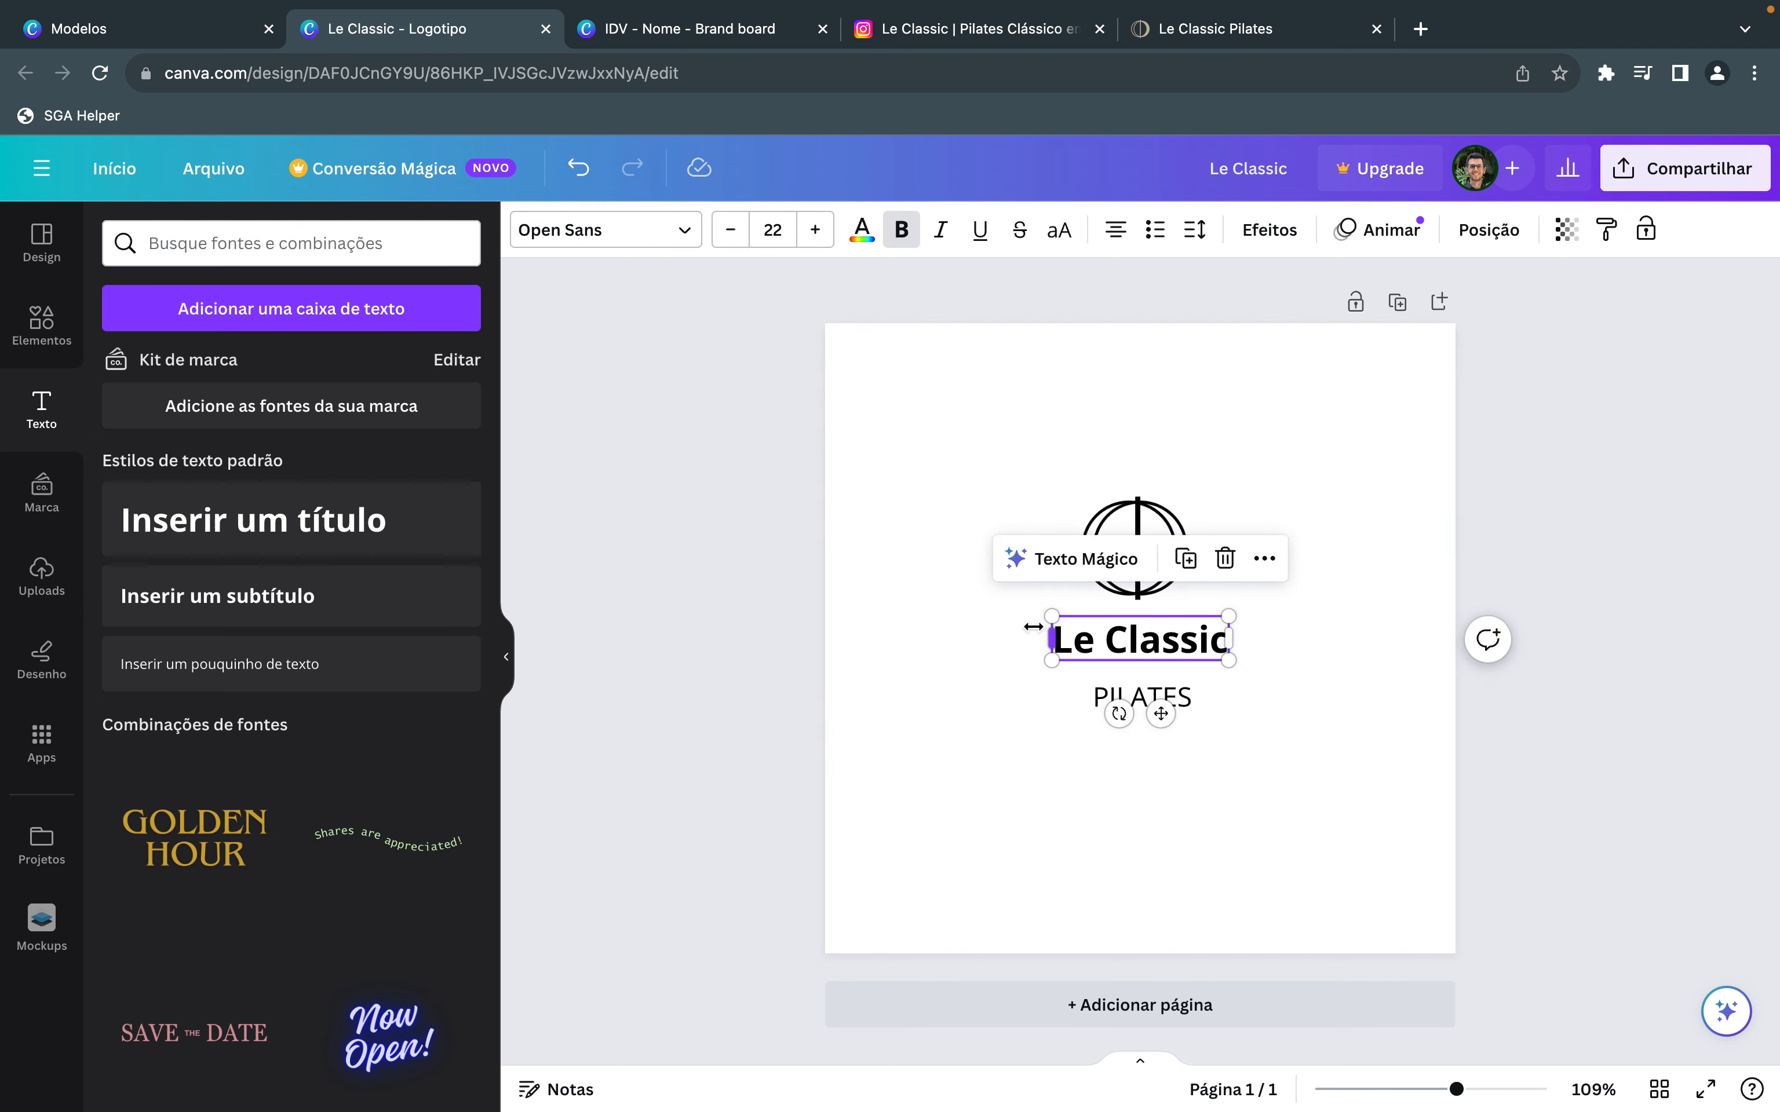
pyautogui.click(648, 234)
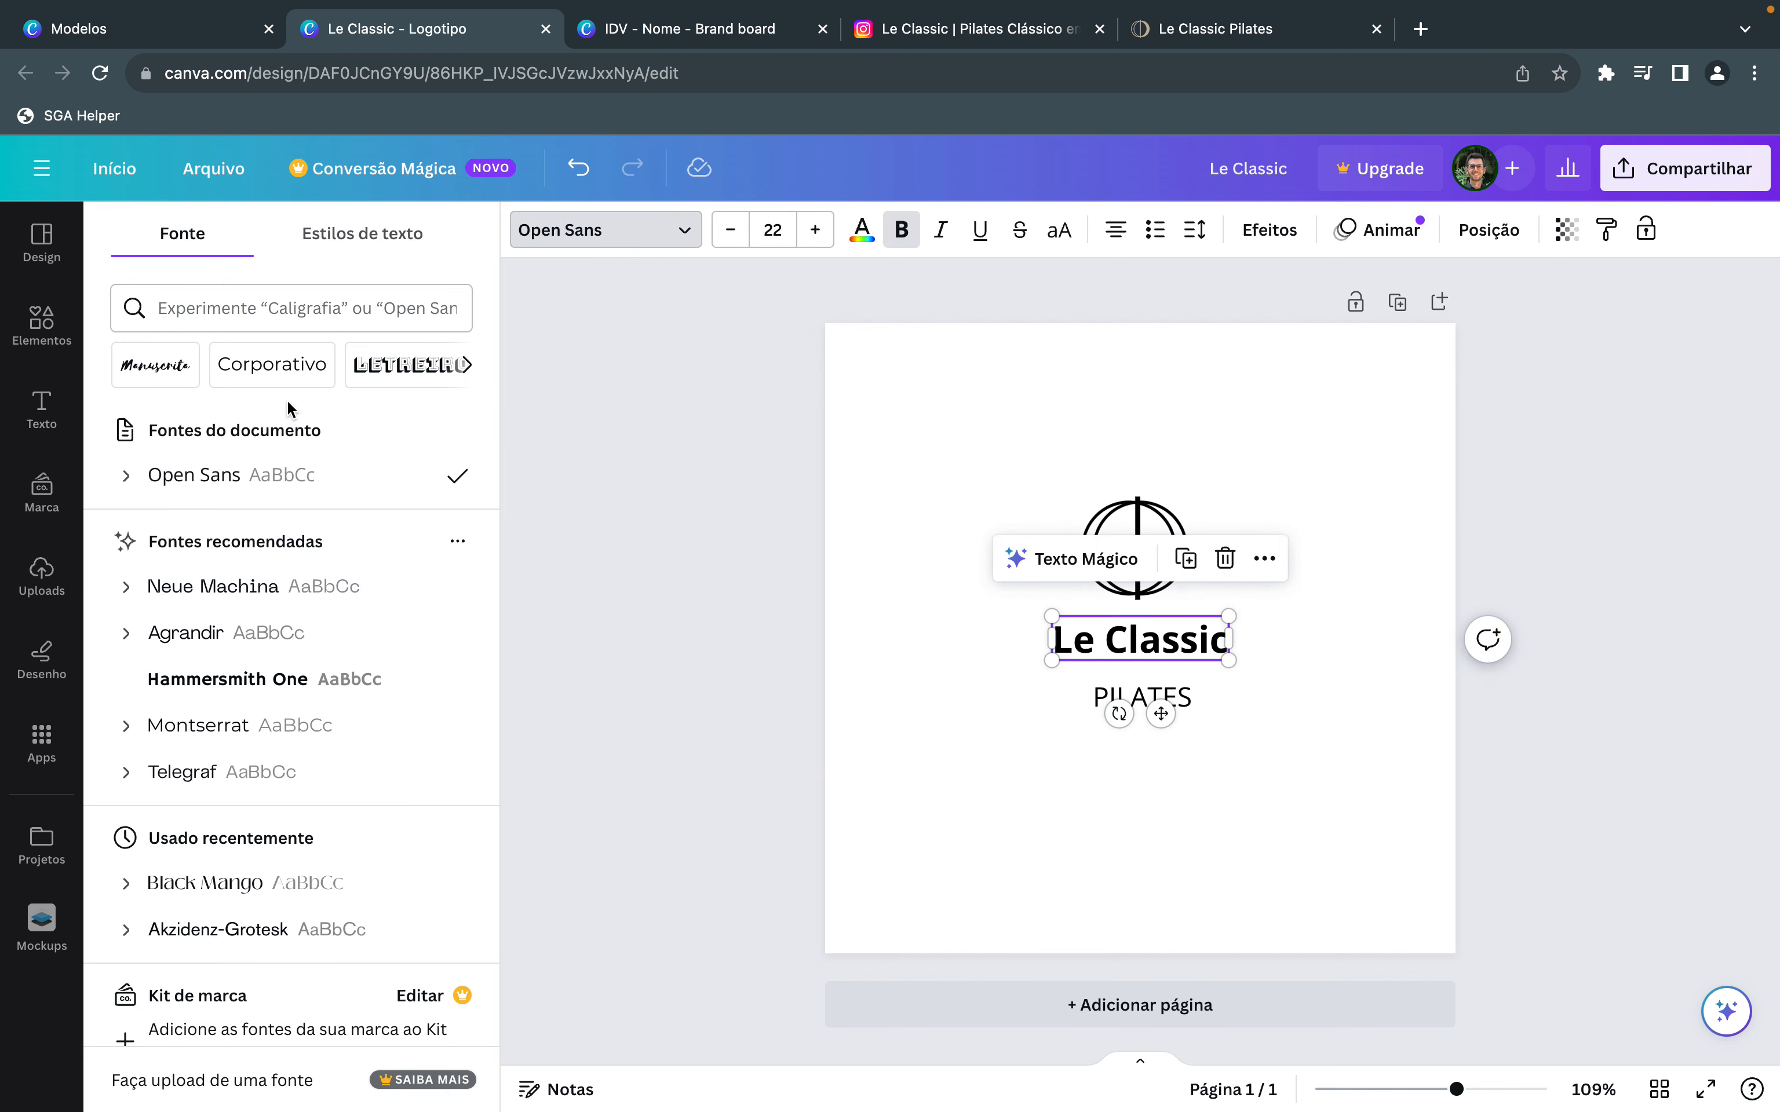
pyautogui.click(357, 309)
pyautogui.click(468, 365)
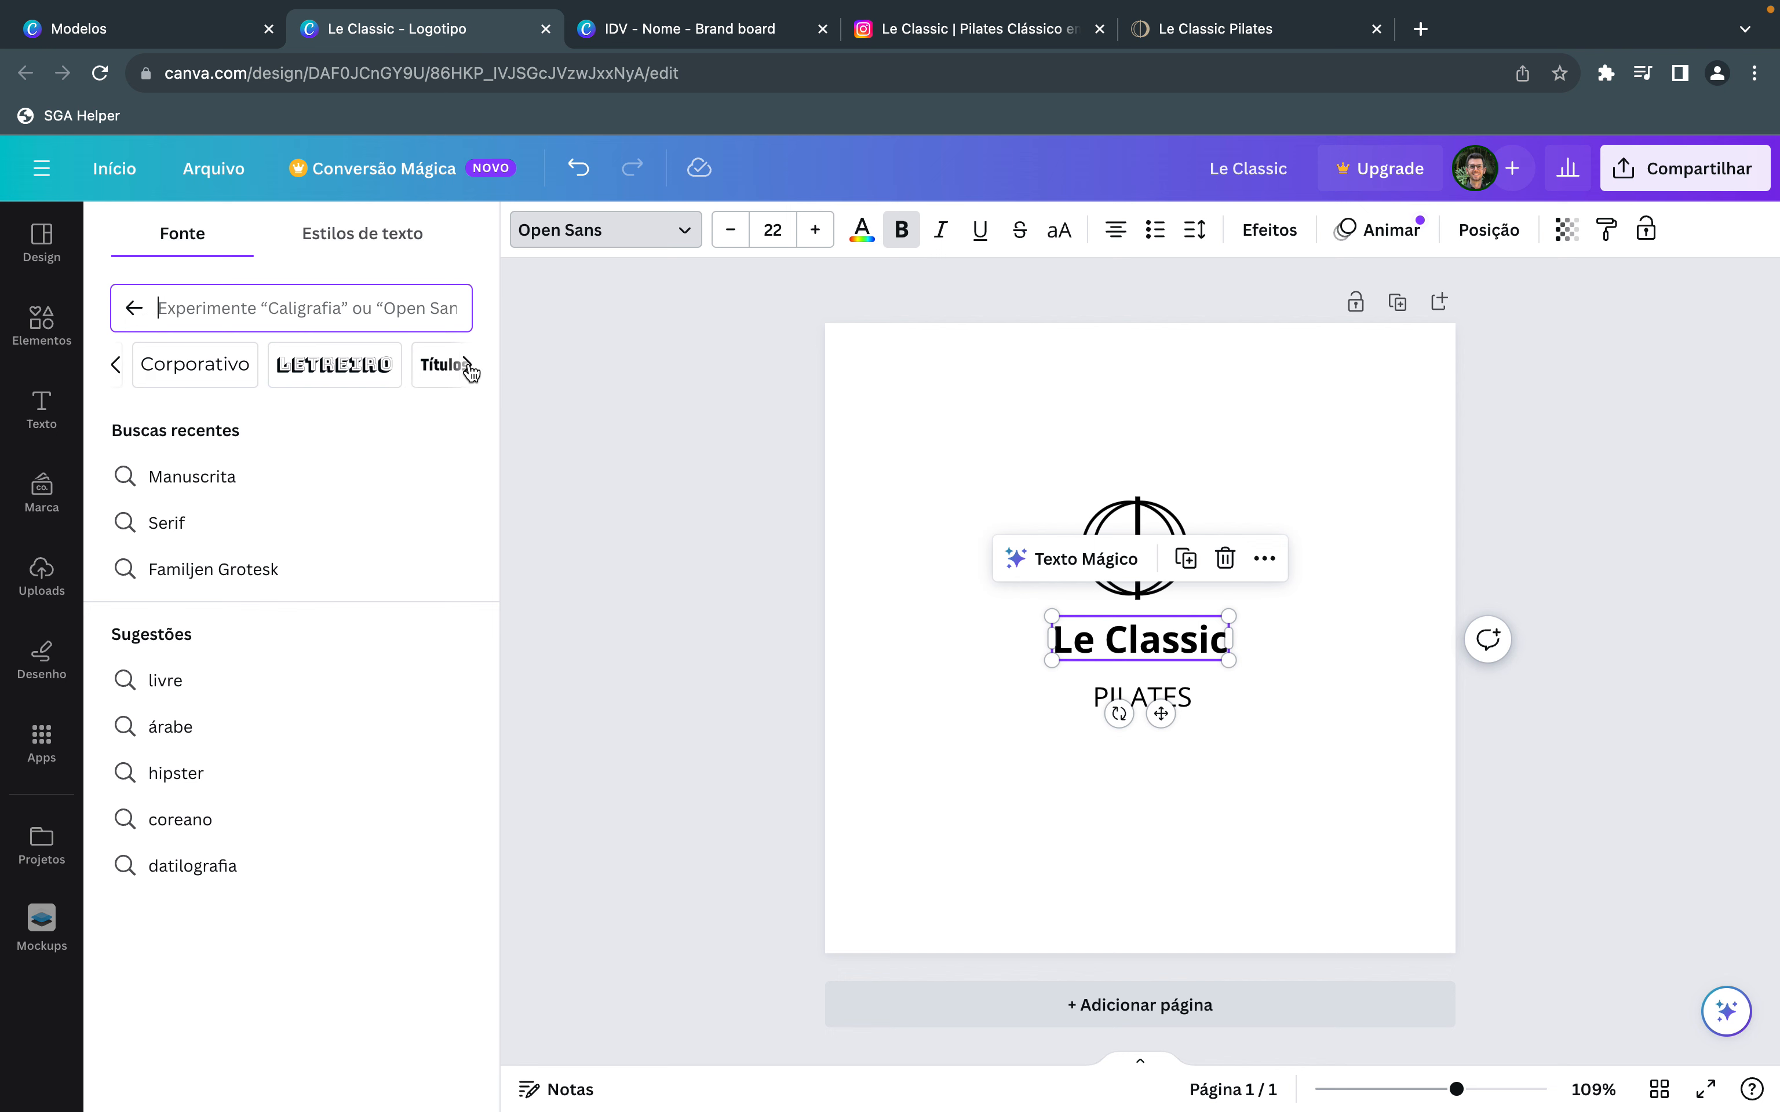
pyautogui.click(467, 365)
pyautogui.click(467, 365)
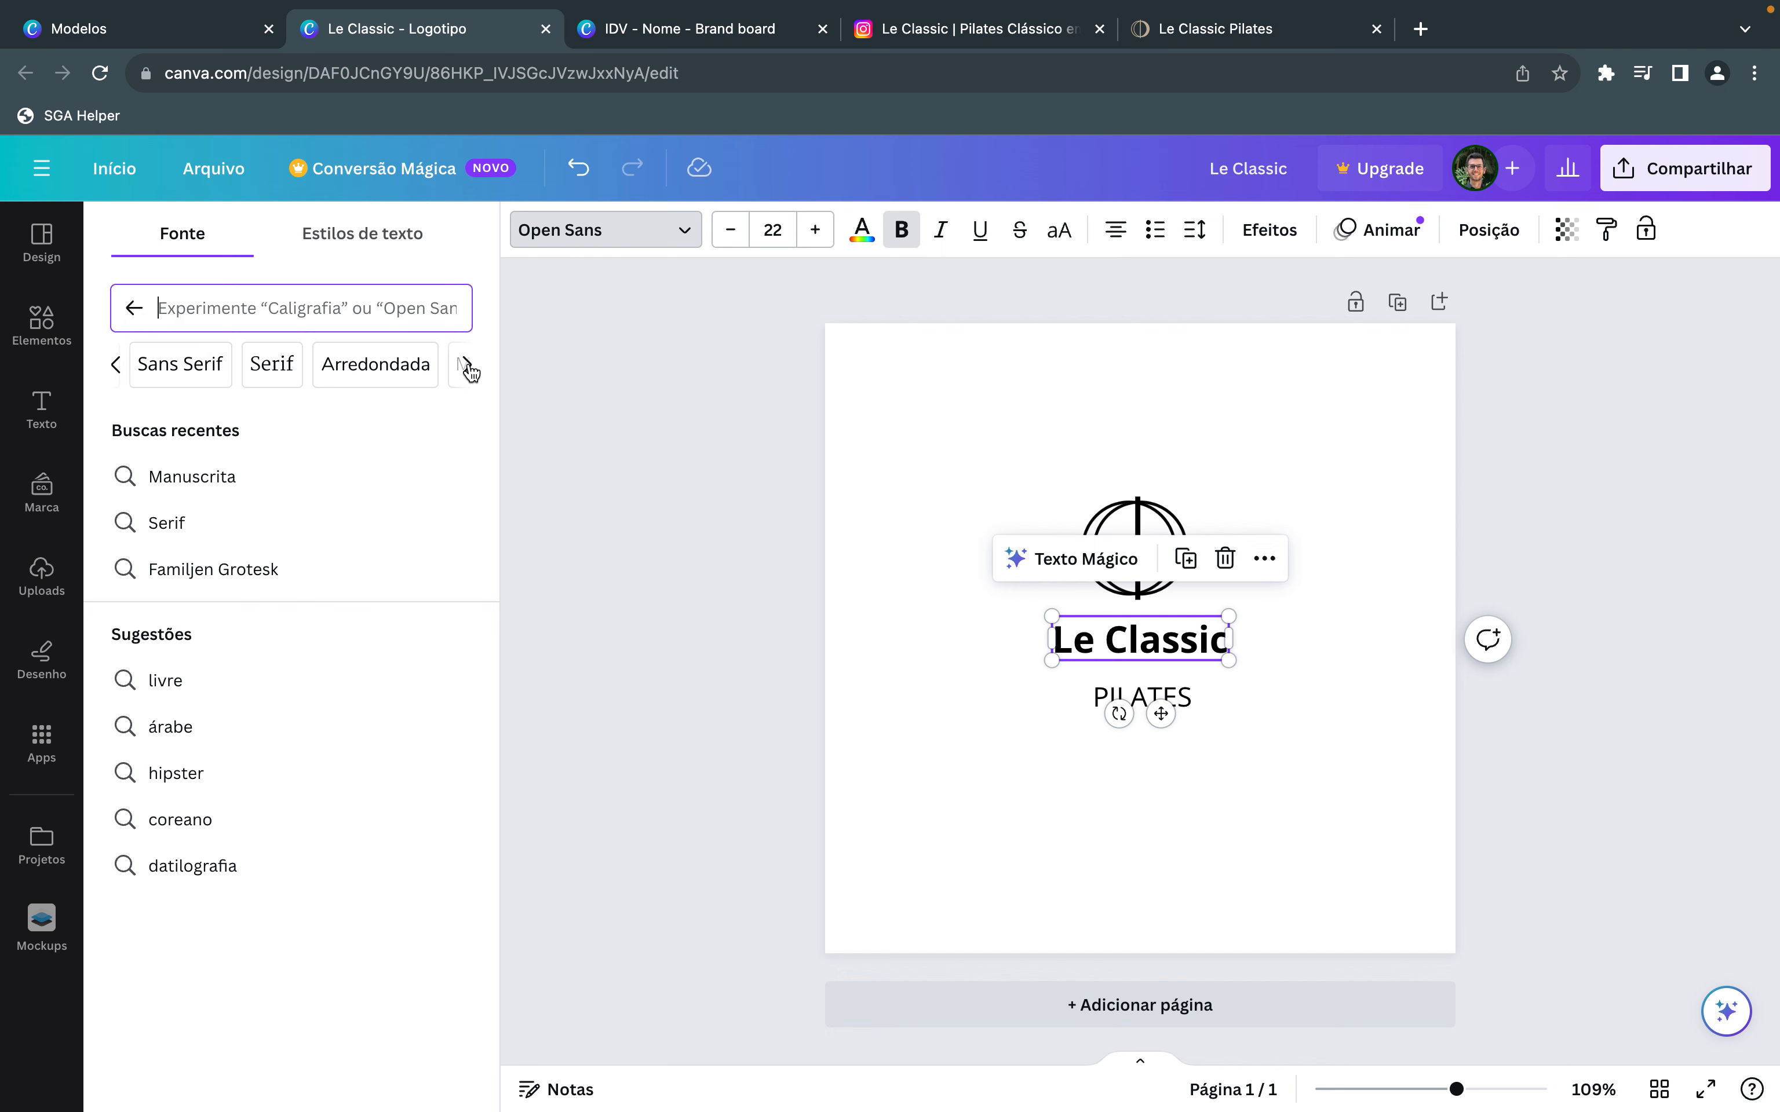
pyautogui.click(248, 366)
pyautogui.click(228, 580)
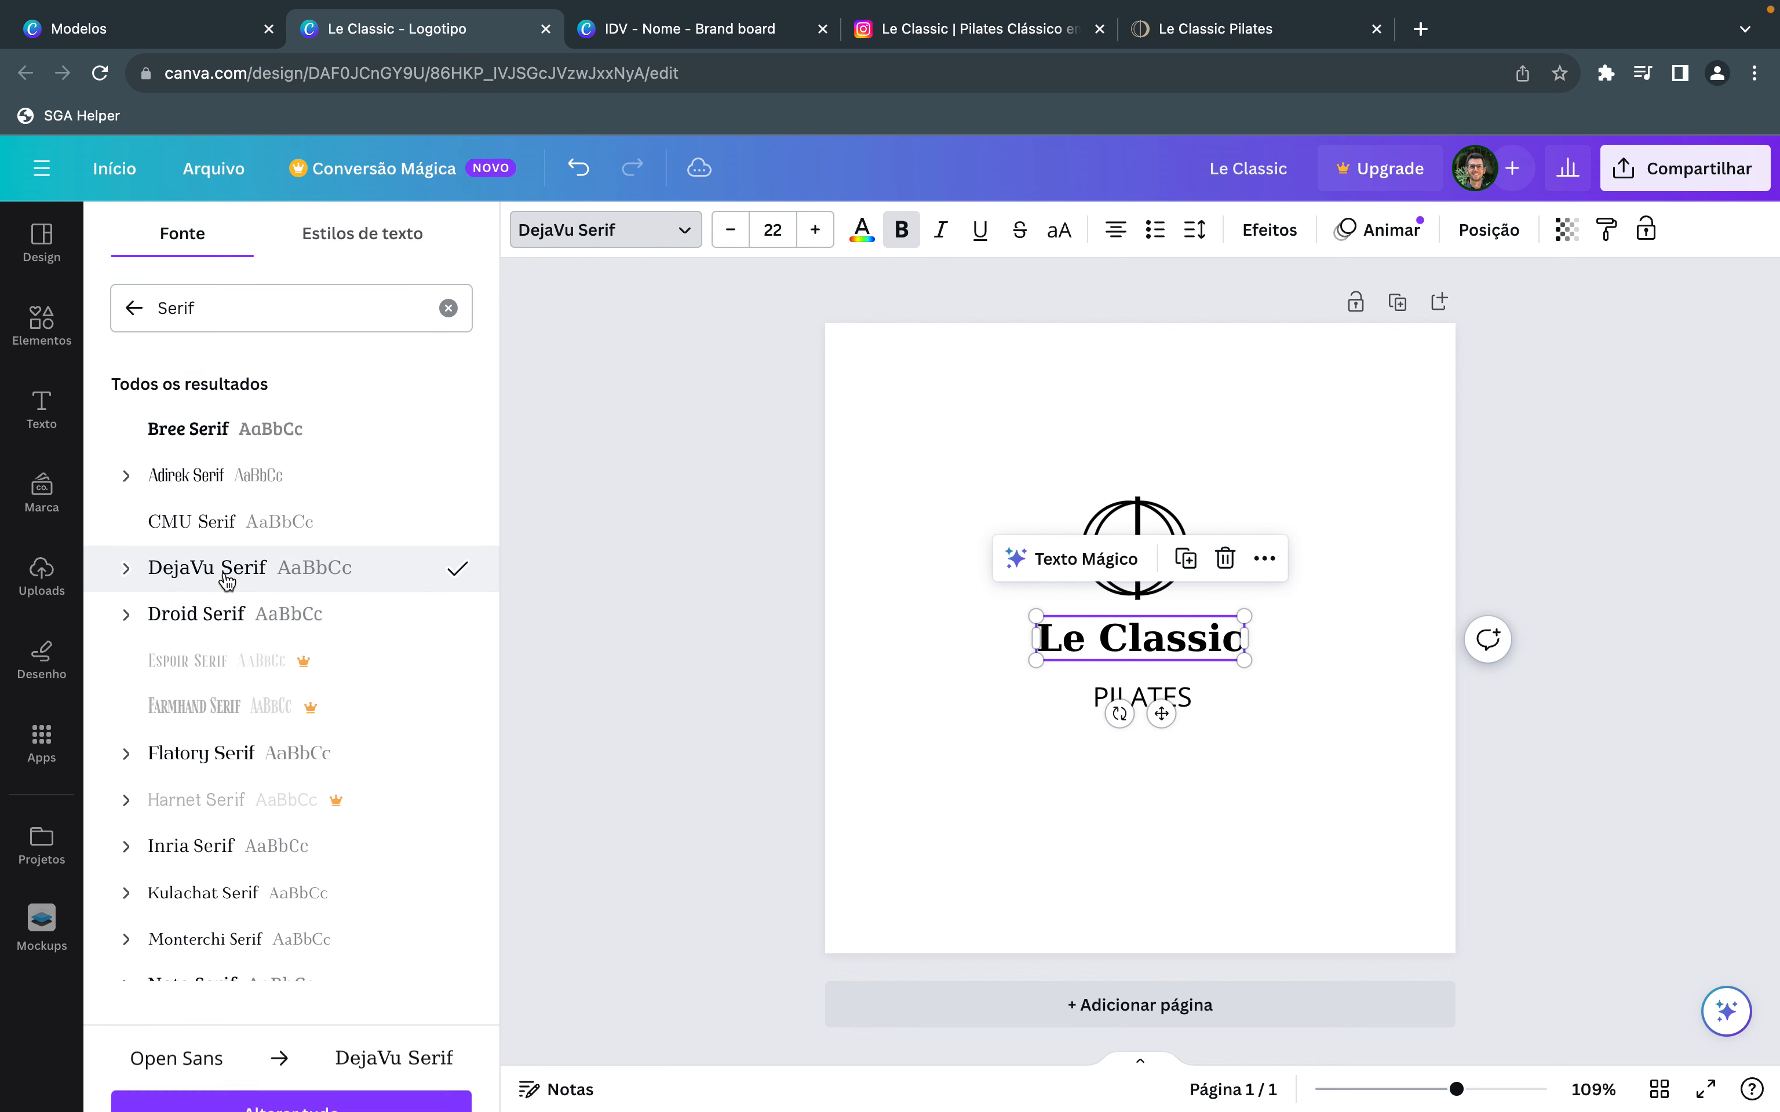
pyautogui.click(1389, 848)
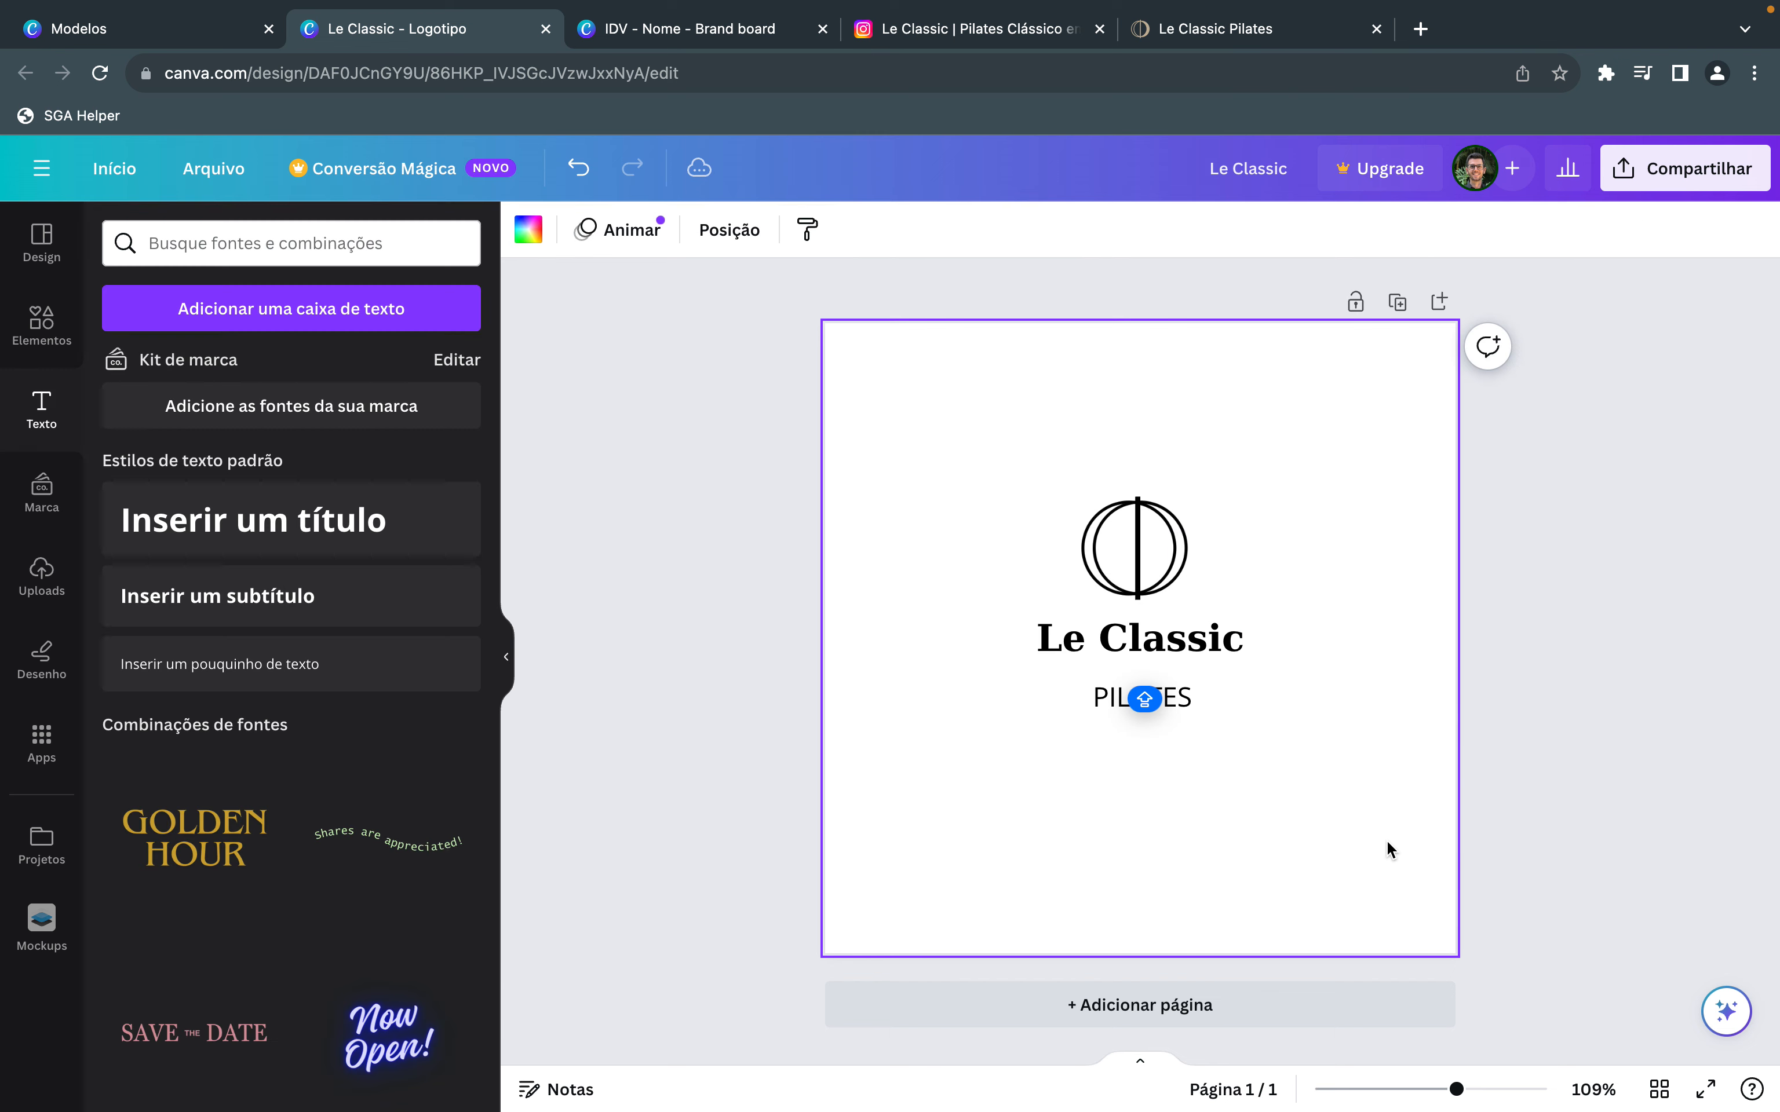
# Move "PILATES" slightly closer to "Le Classic" and scale the whole logo up to about twice its size, filling most of the page.
pyautogui.click(1185, 706)
pyautogui.click(1297, 749)
pyautogui.moveTo(1314, 801); pyautogui.dragTo(977, 493)
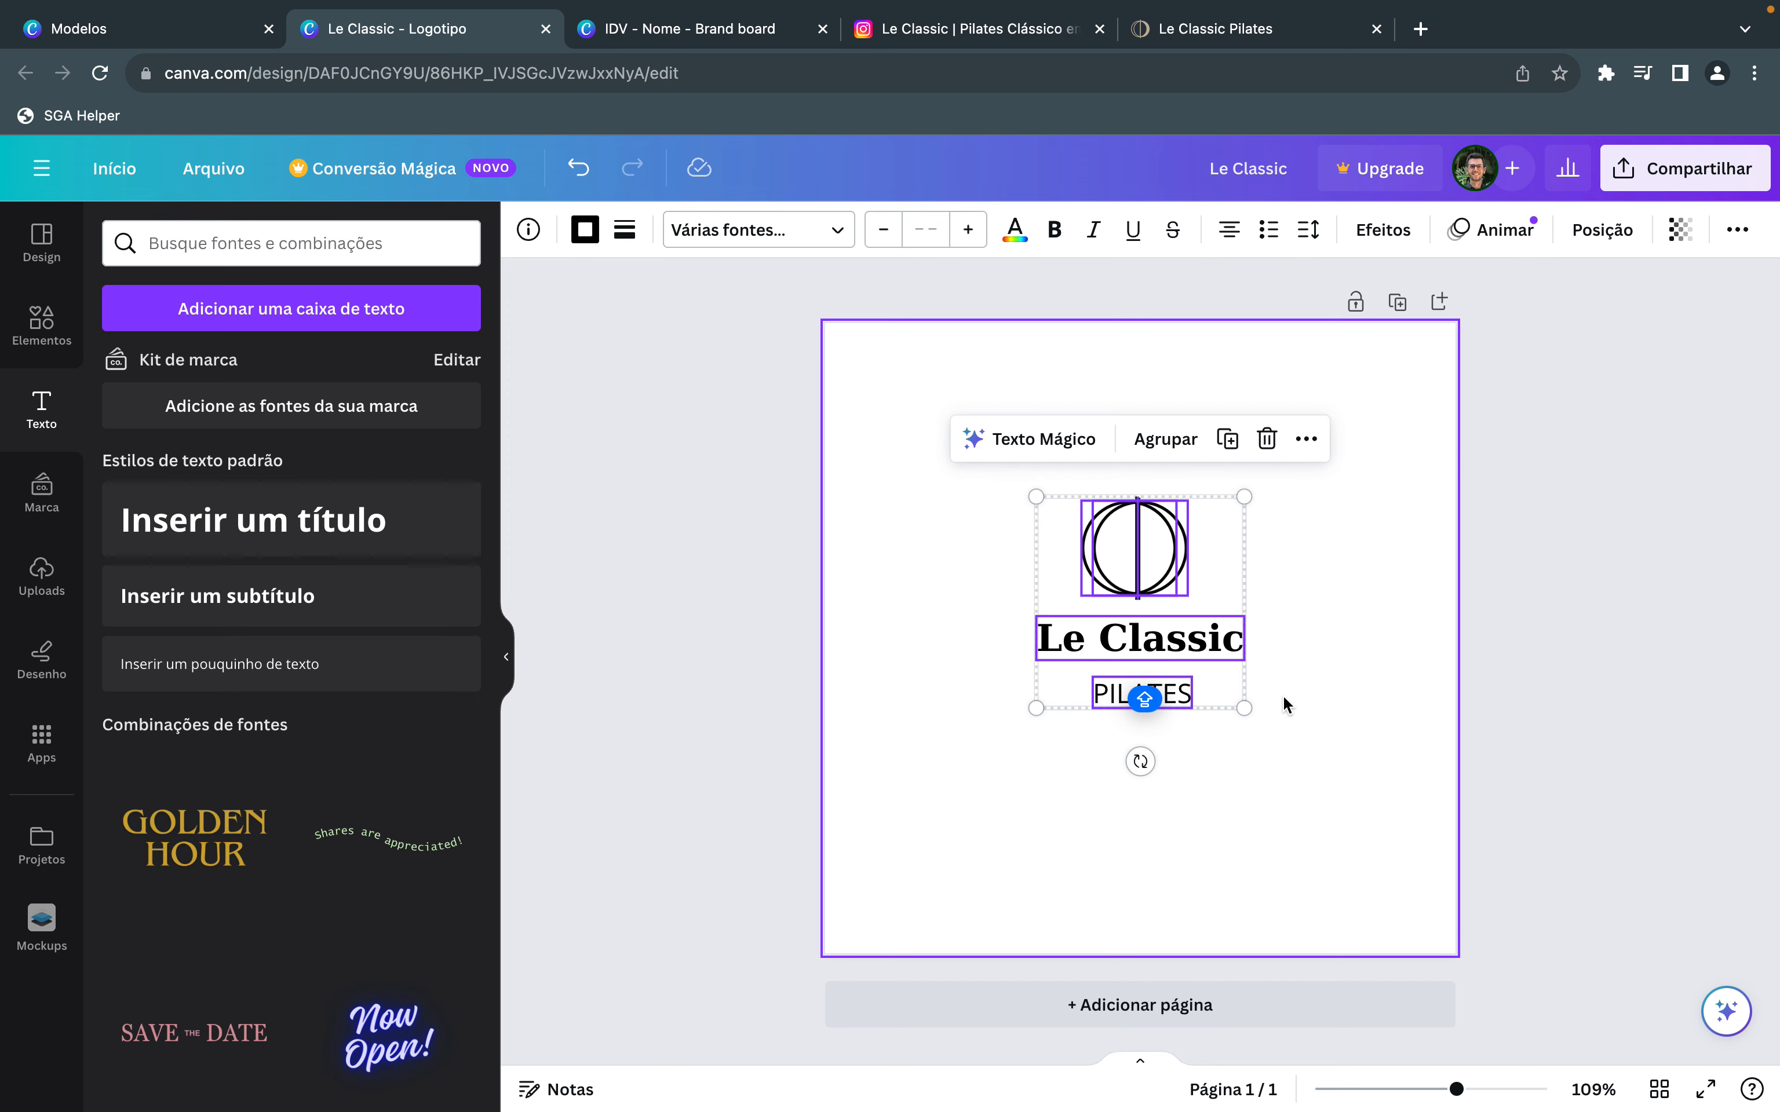
pyautogui.moveTo(1244, 708); pyautogui.dragTo(1392, 858)
pyautogui.moveTo(1035, 497); pyautogui.dragTo(945, 404)
pyautogui.click(885, 537)
pyautogui.moveTo(1266, 885); pyautogui.dragTo(1142, 562)
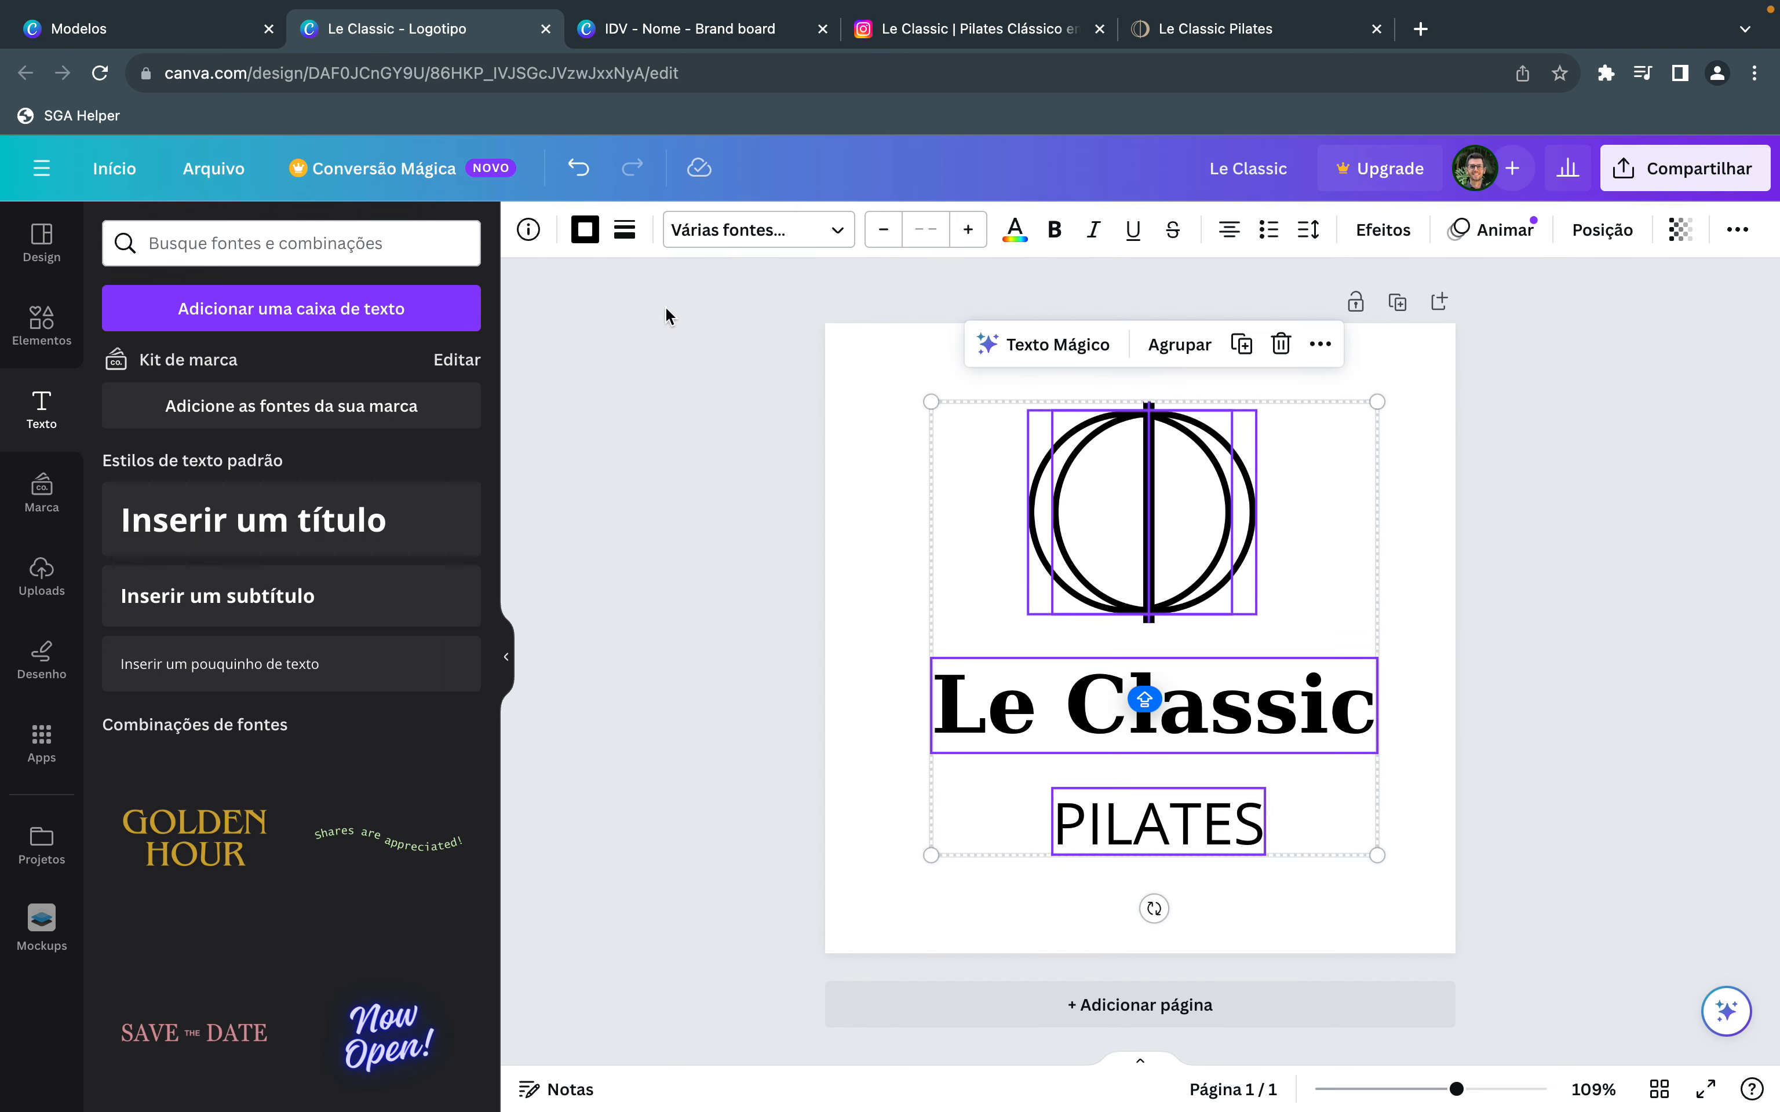
# Give the page background a custom solid light beige colour, about #E8E3D8.
pyautogui.click(577, 232)
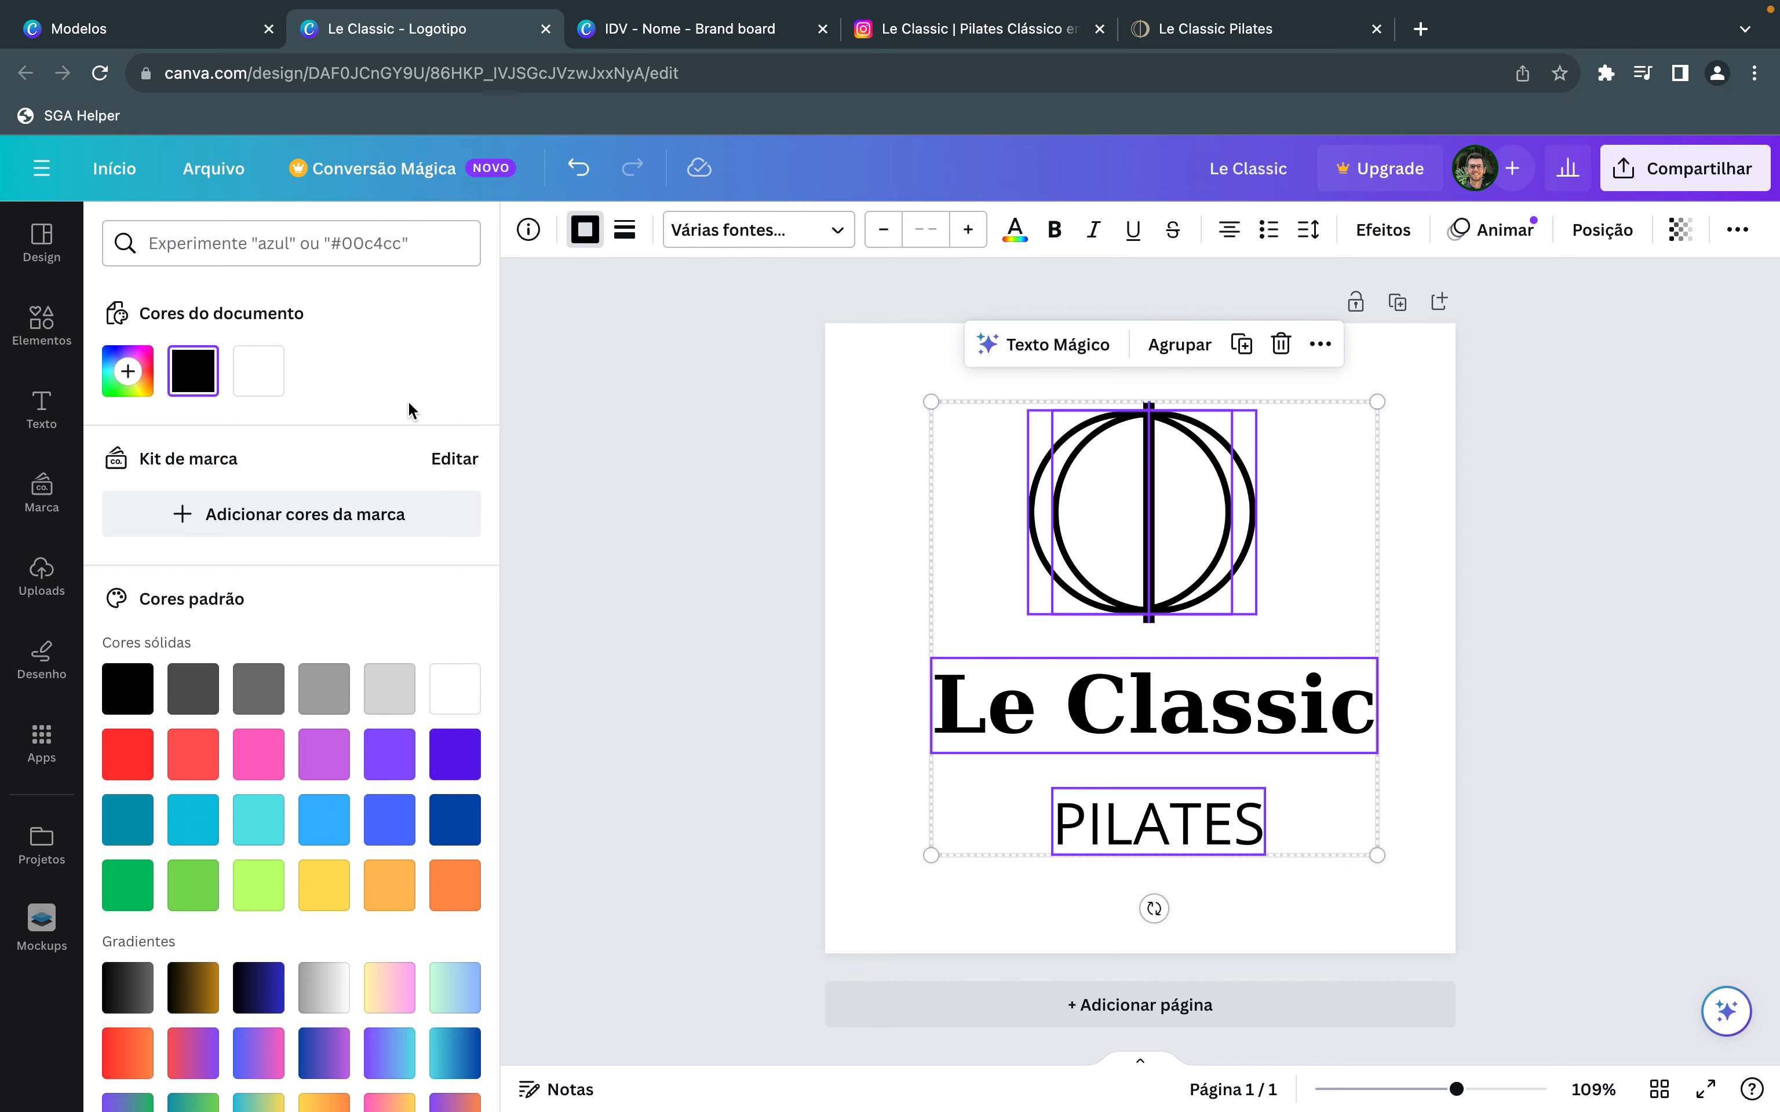
pyautogui.click(673, 402)
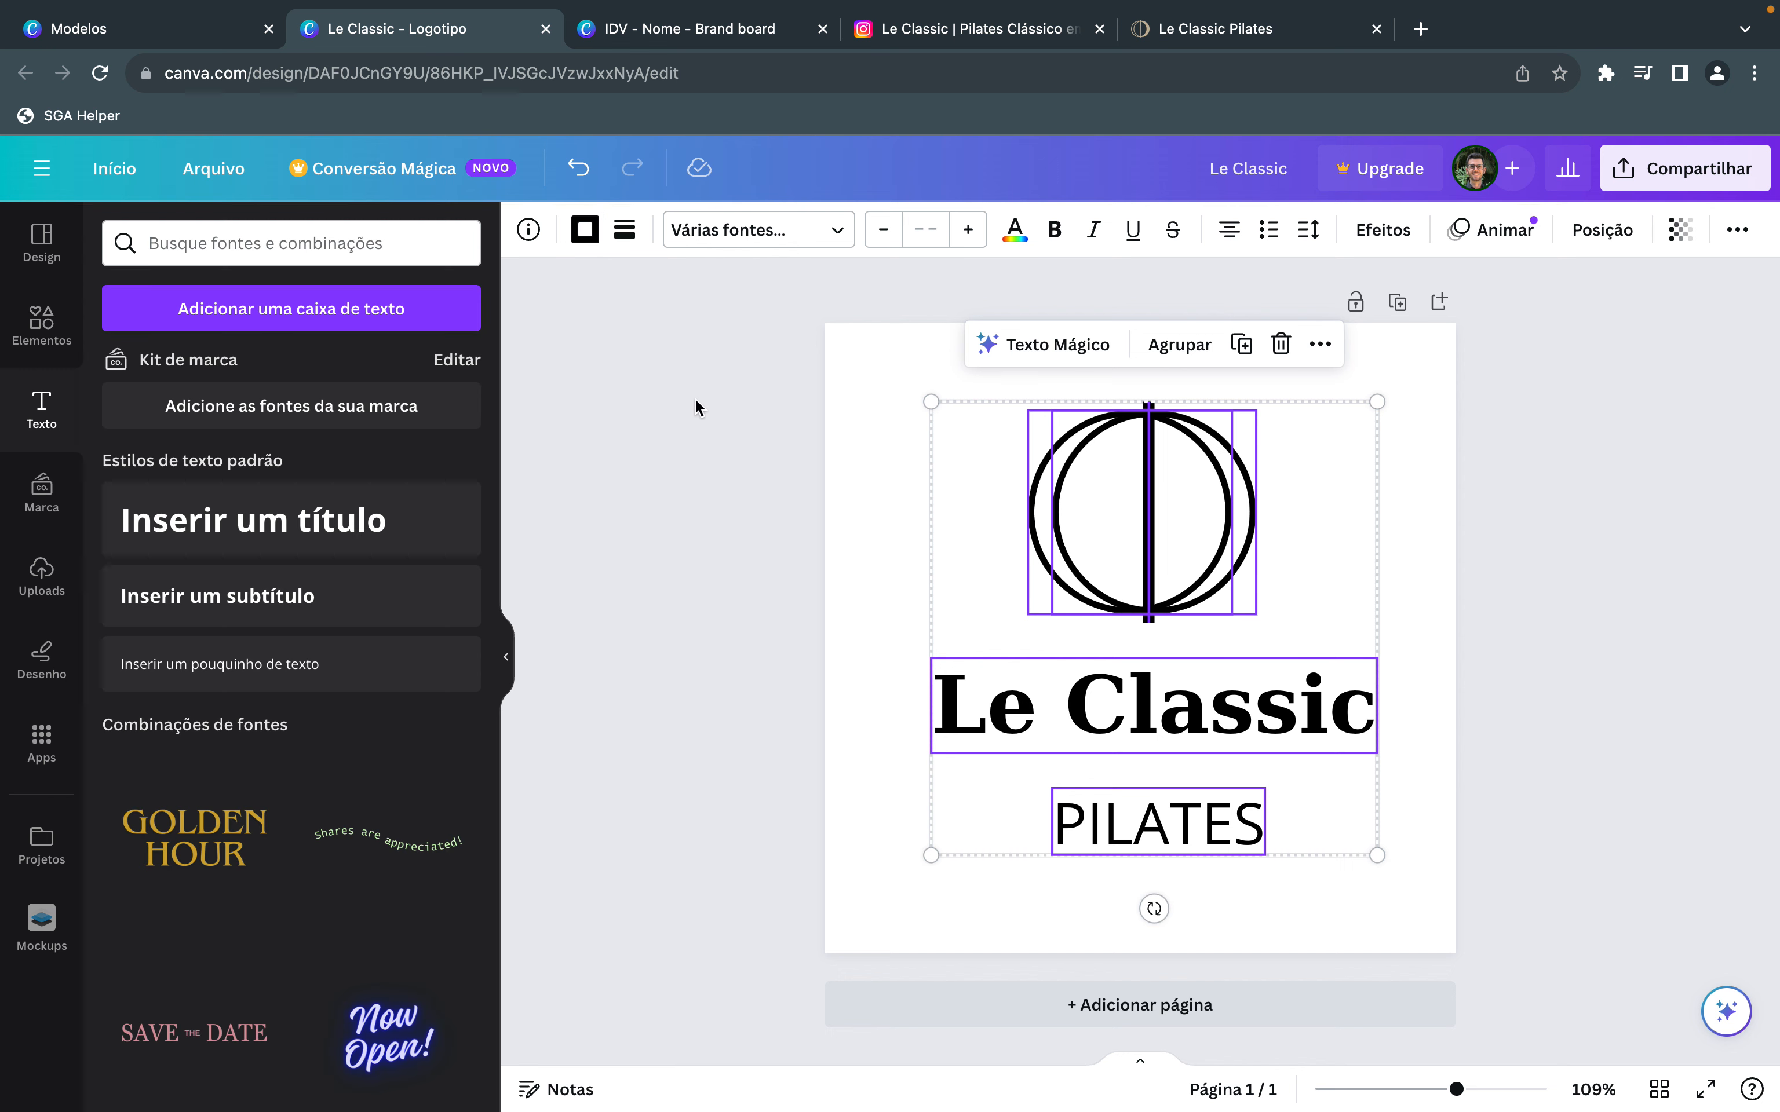
pyautogui.click(917, 364)
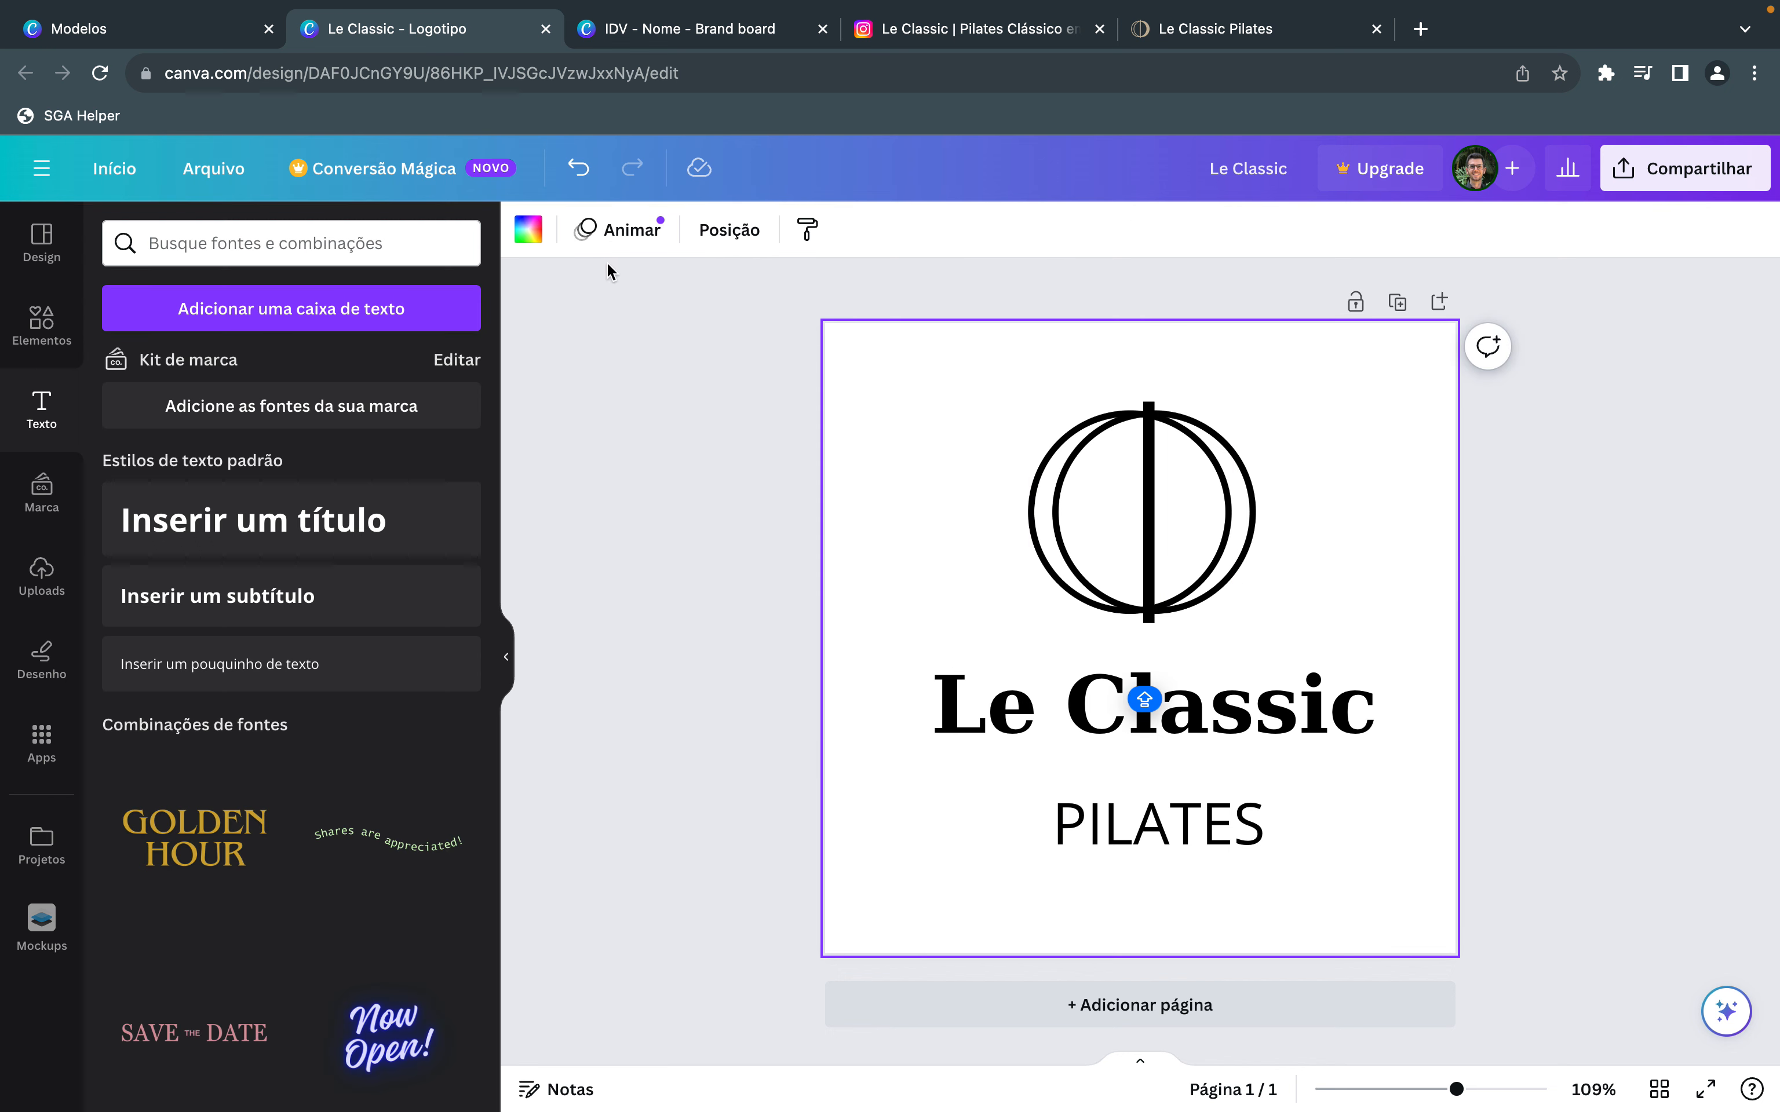
pyautogui.click(528, 229)
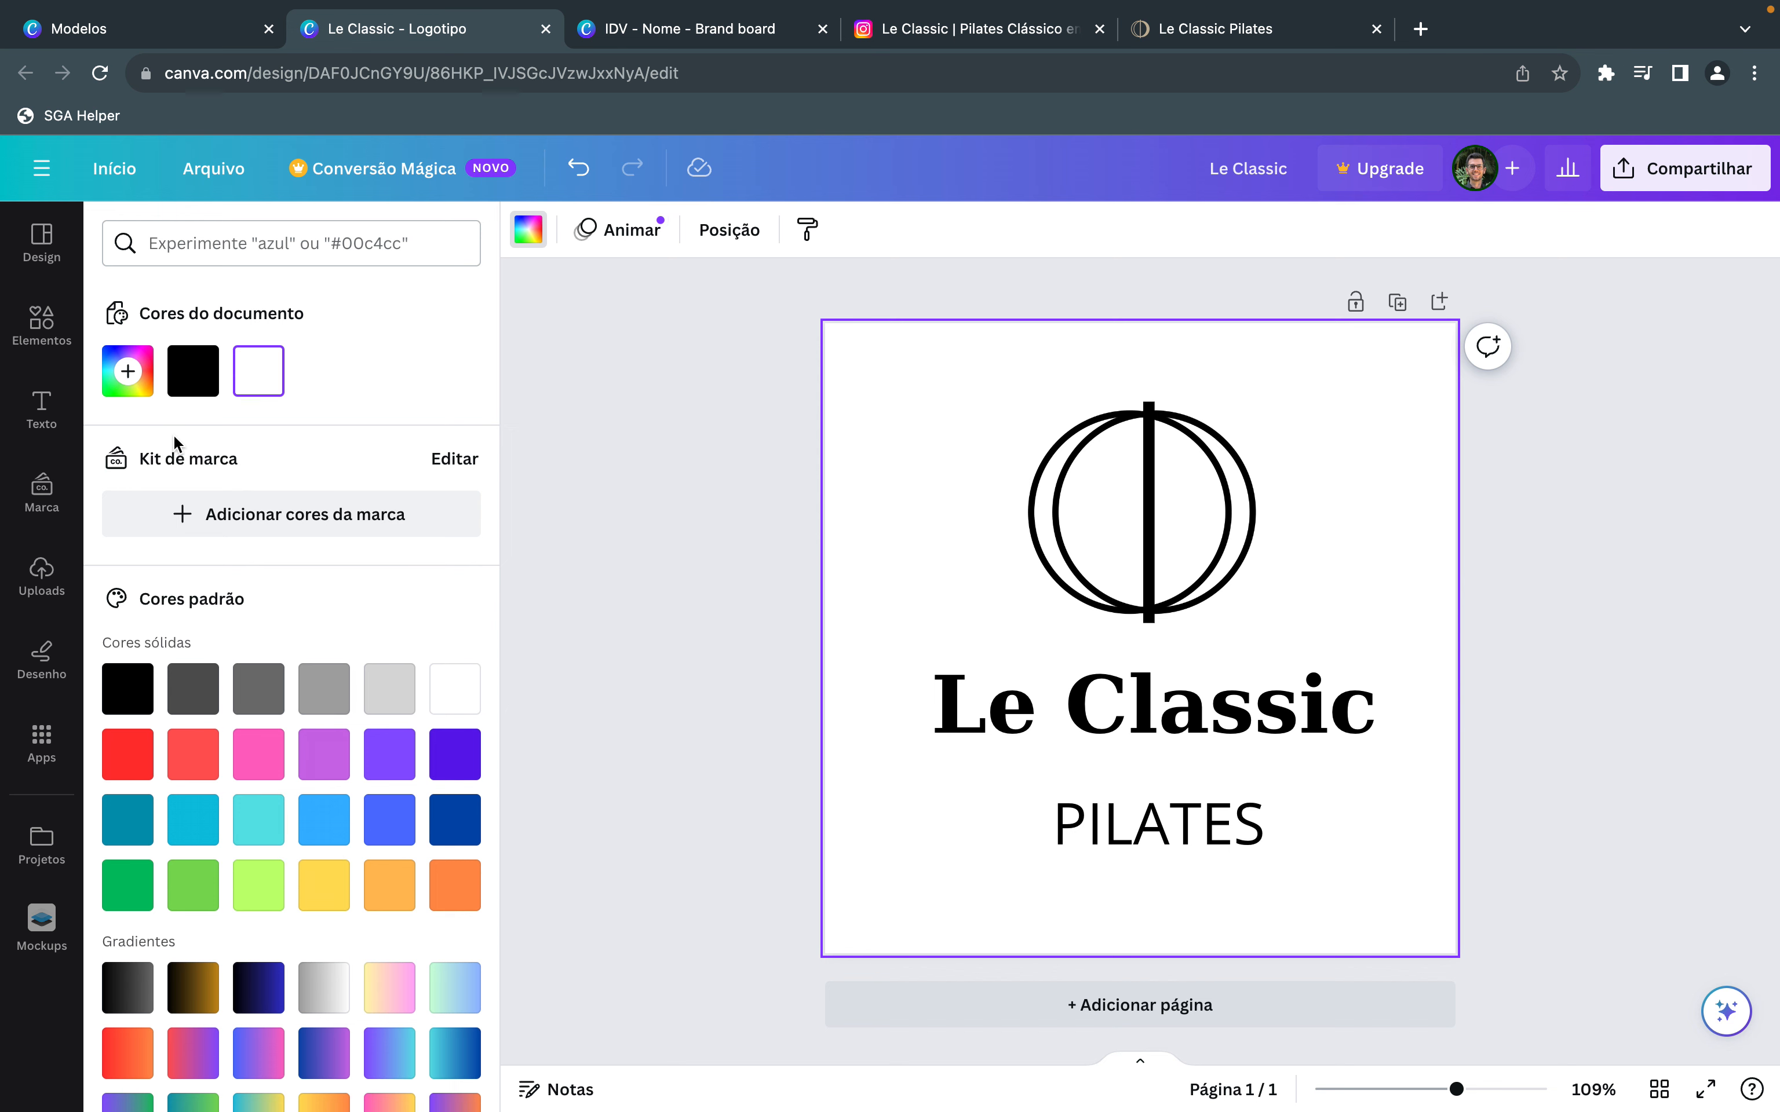
pyautogui.click(128, 371)
pyautogui.click(163, 630)
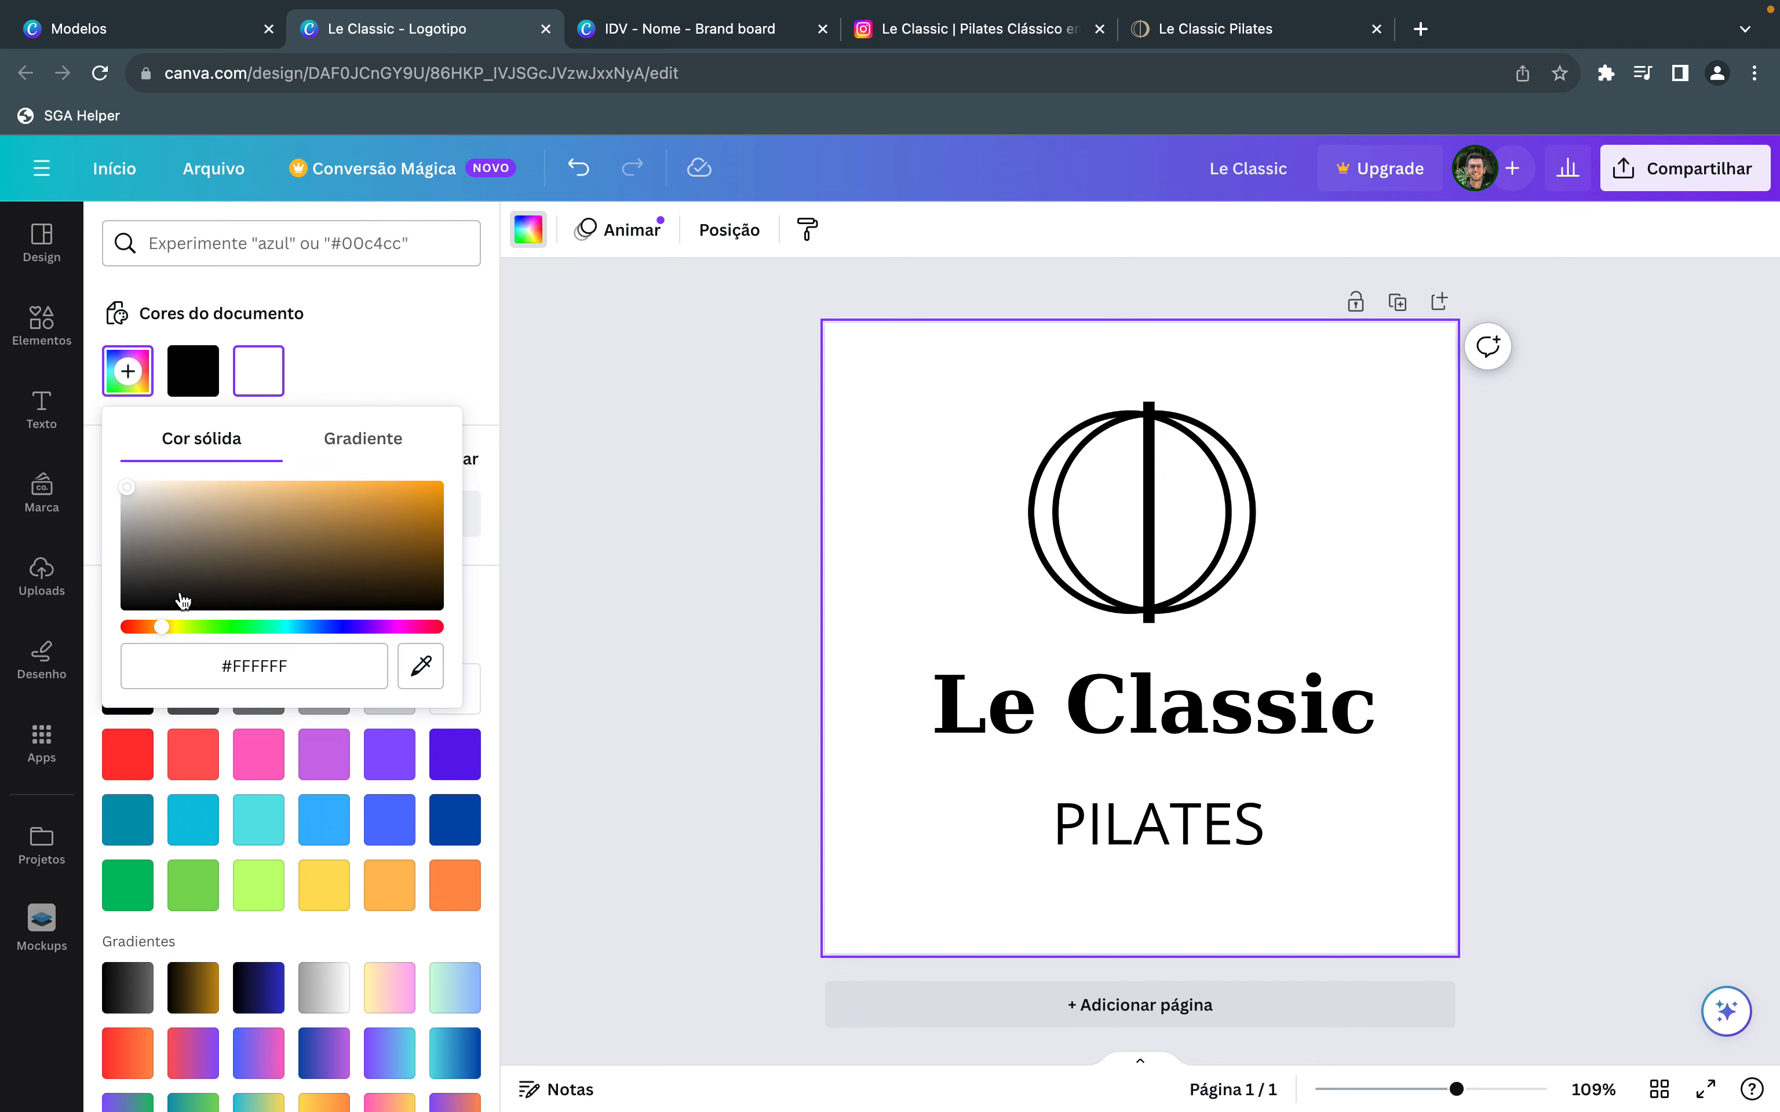
pyautogui.moveTo(218, 500); pyautogui.dragTo(145, 492)
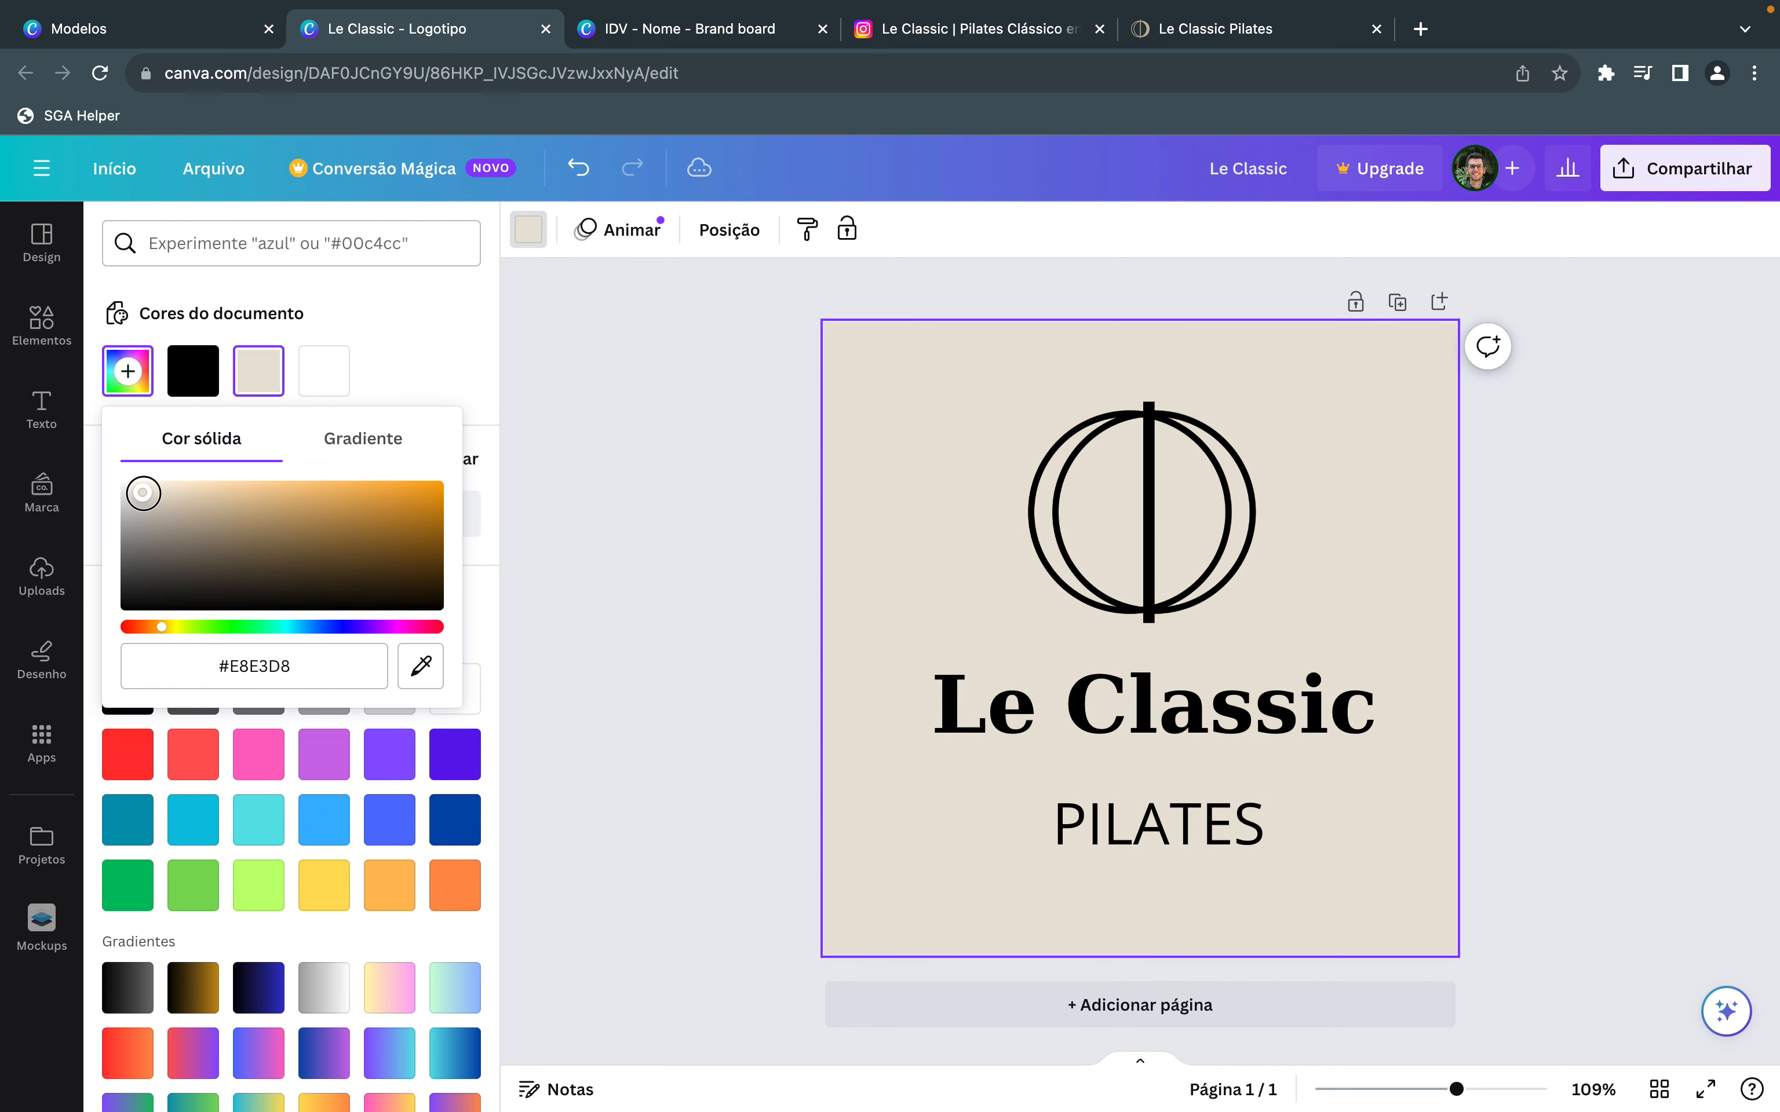
pyautogui.click(782, 741)
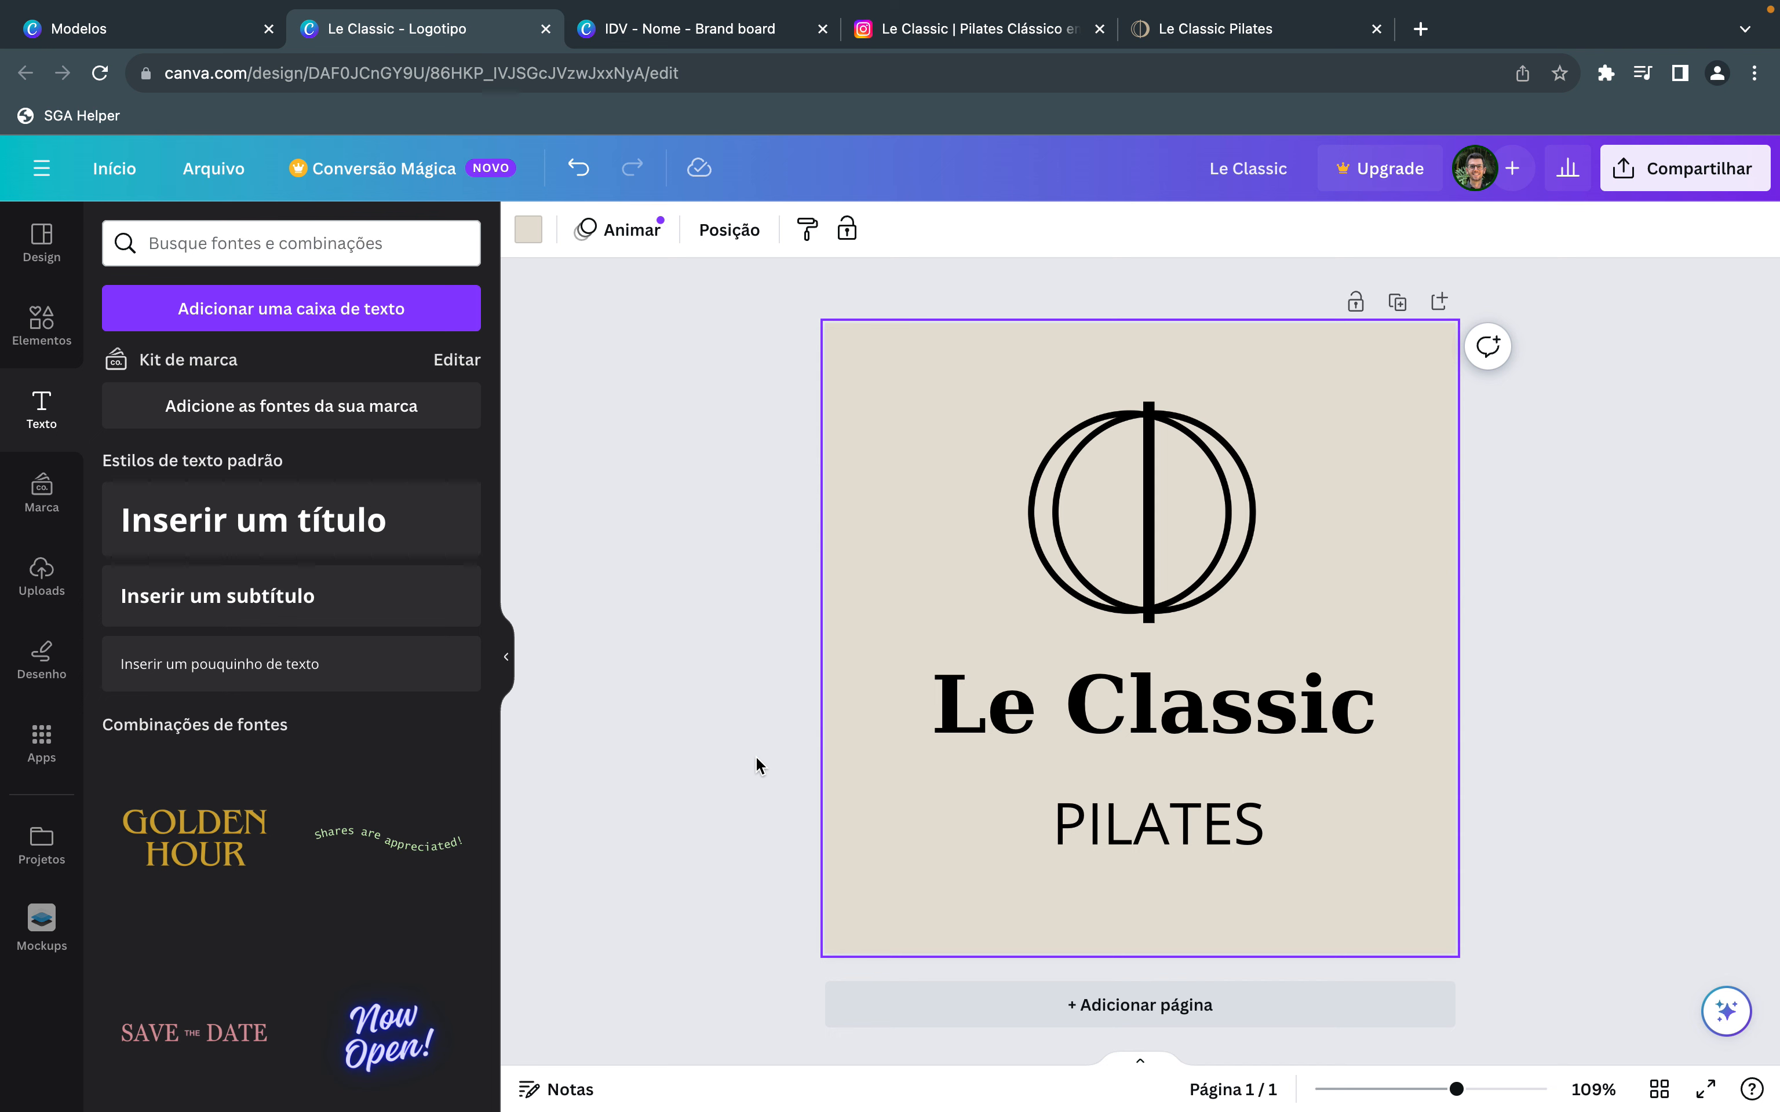
# Copy the complete logo, with rings, line and both texts, and switch to the brand board design.
pyautogui.click(662, 33)
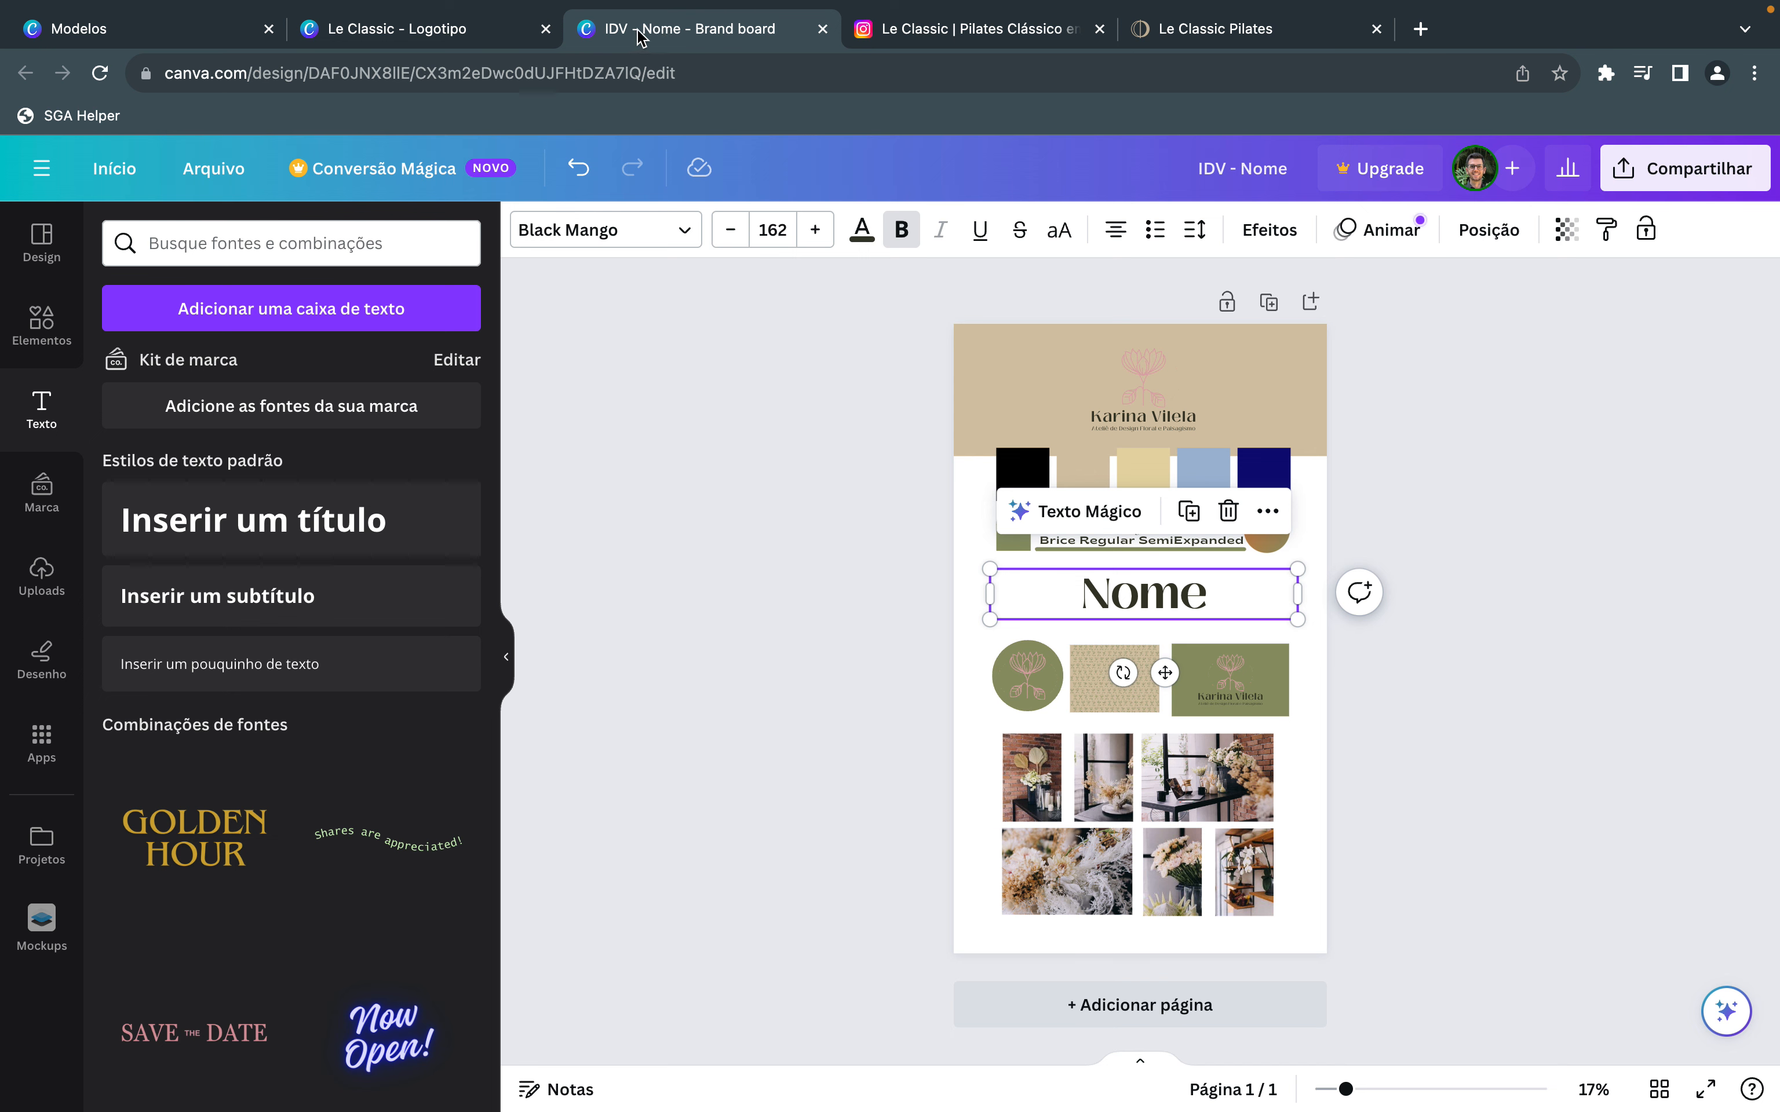
pyautogui.click(500, 33)
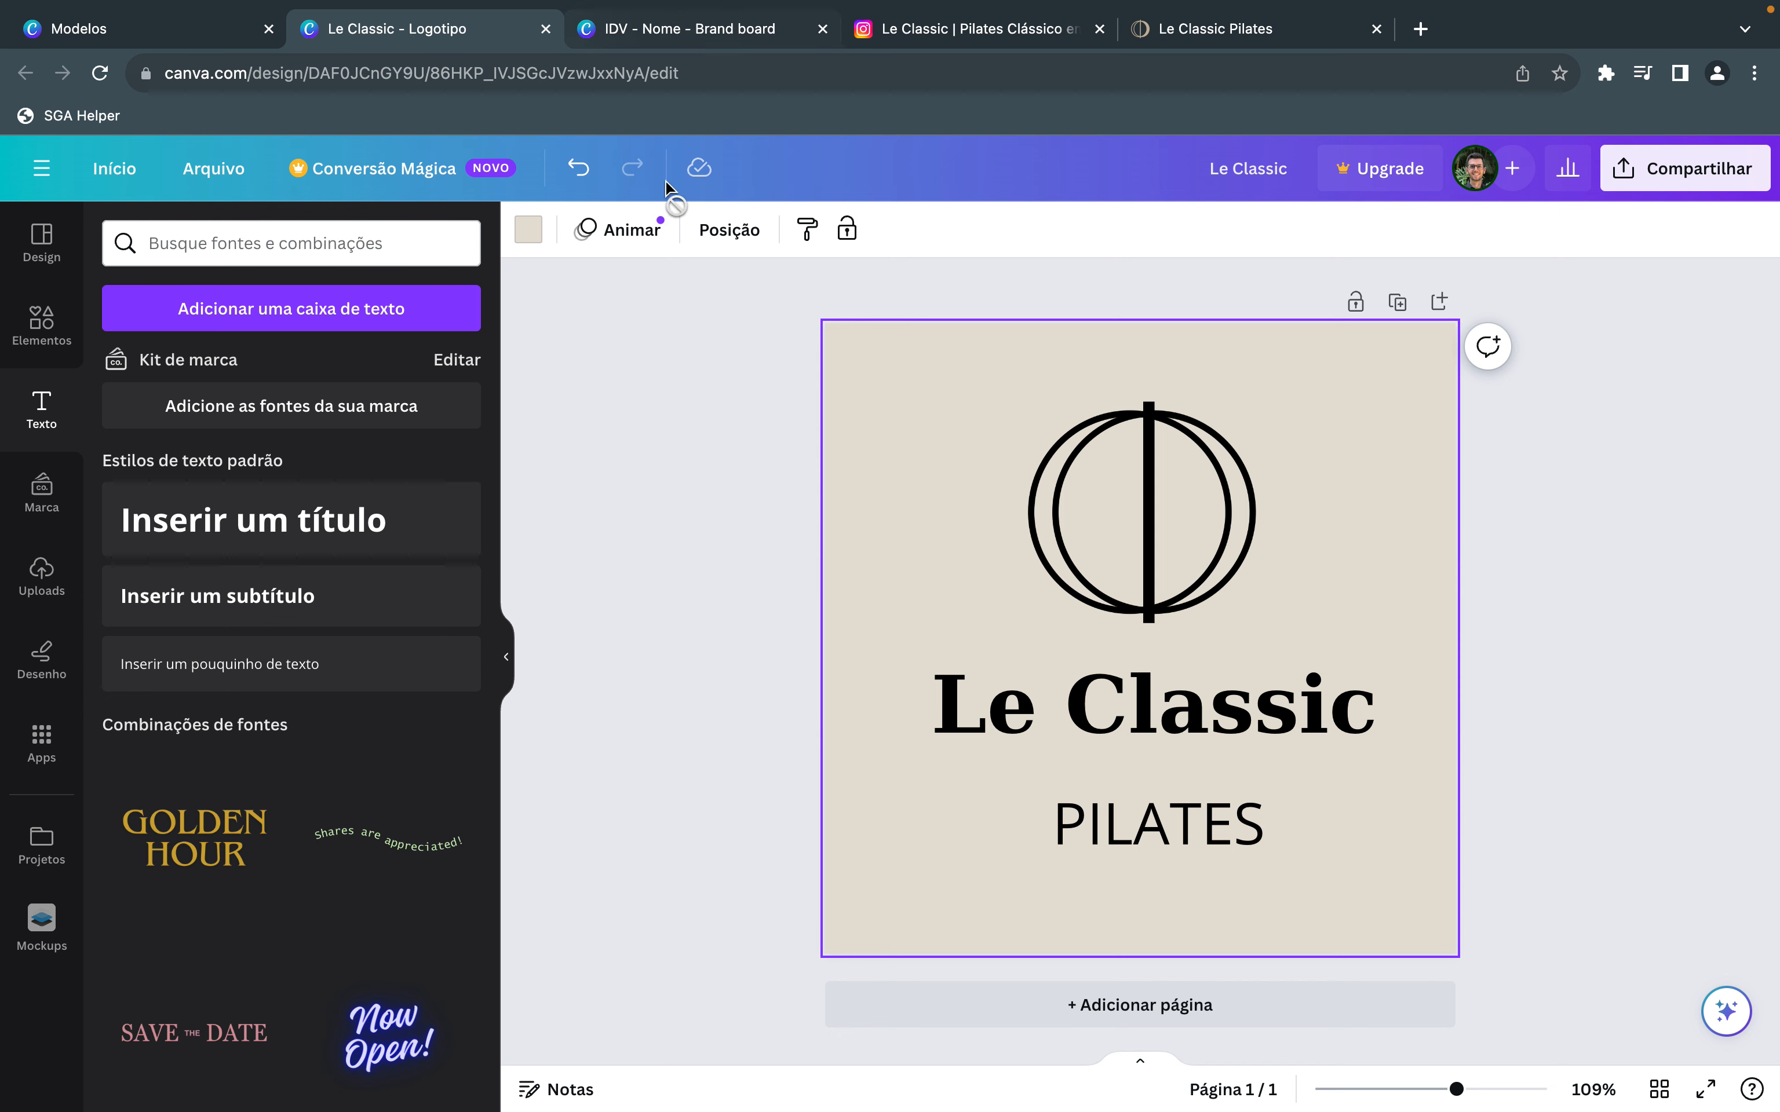
pyautogui.click(735, 408)
pyautogui.moveTo(735, 408); pyautogui.dragTo(1393, 884)
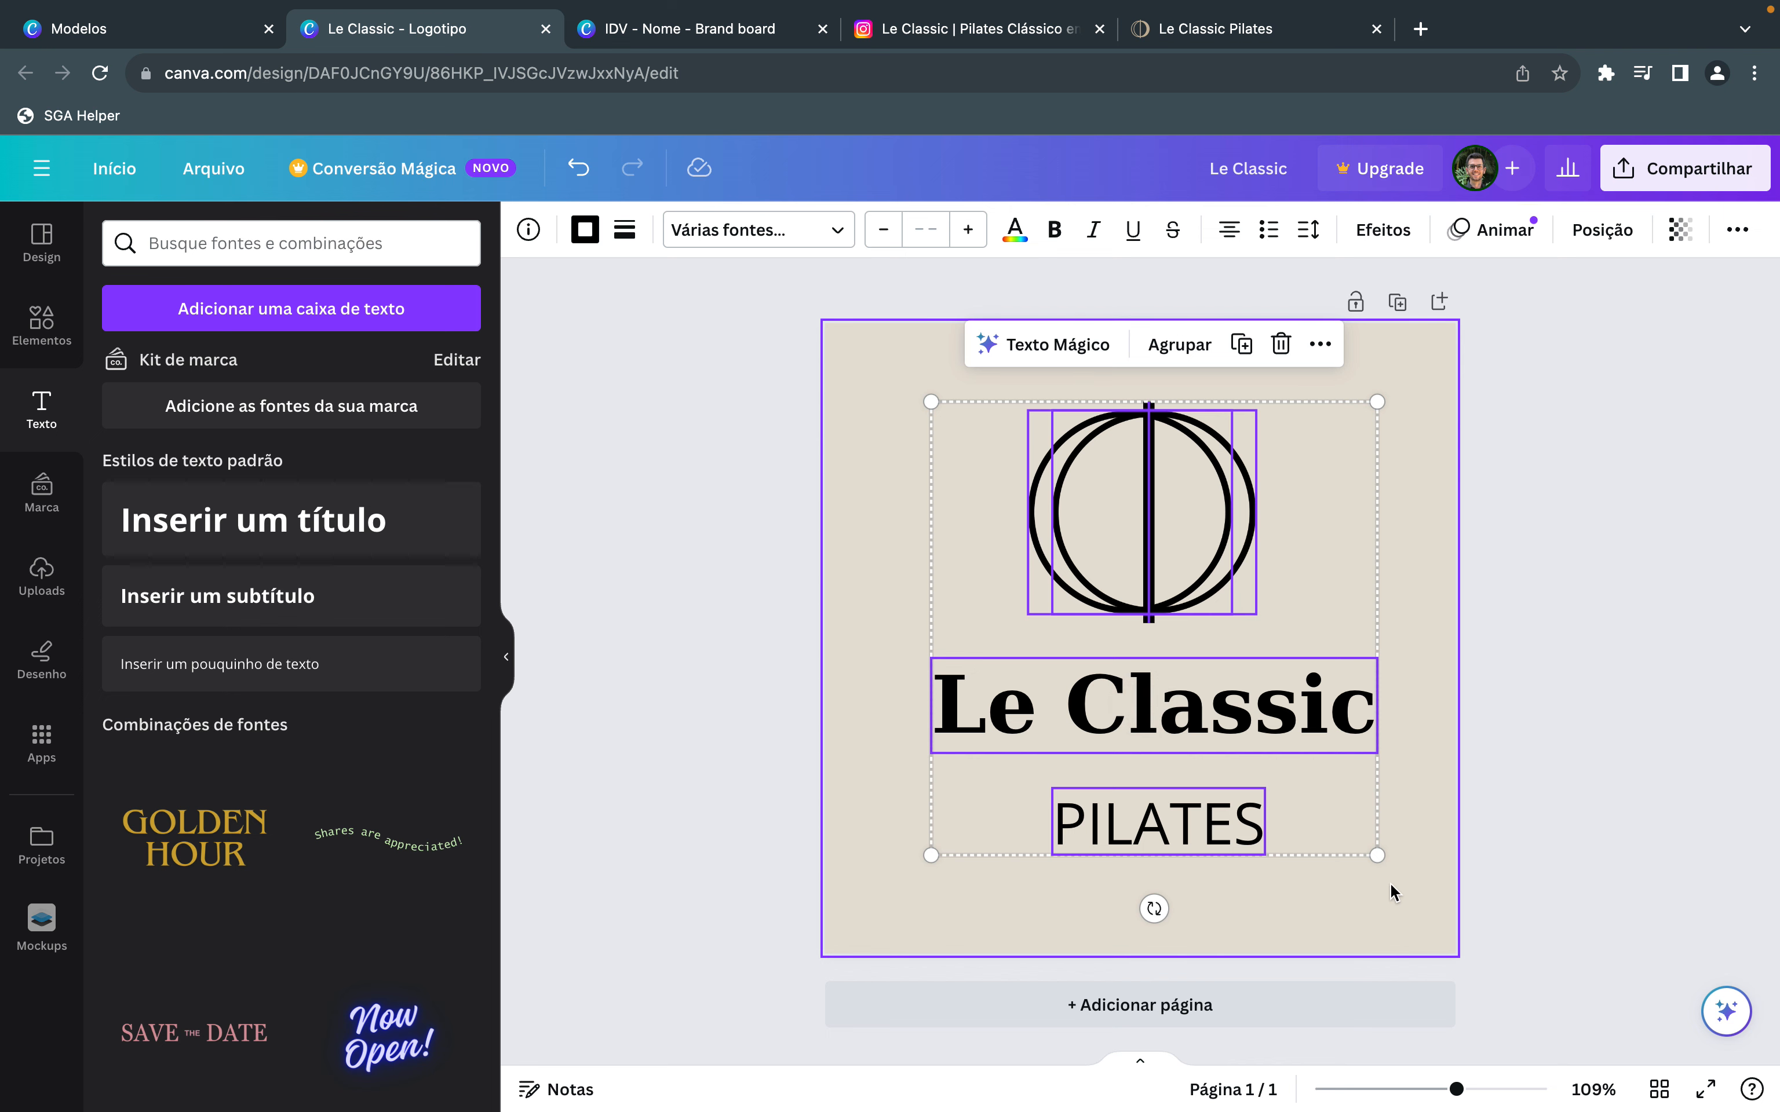
pyautogui.click(637, 30)
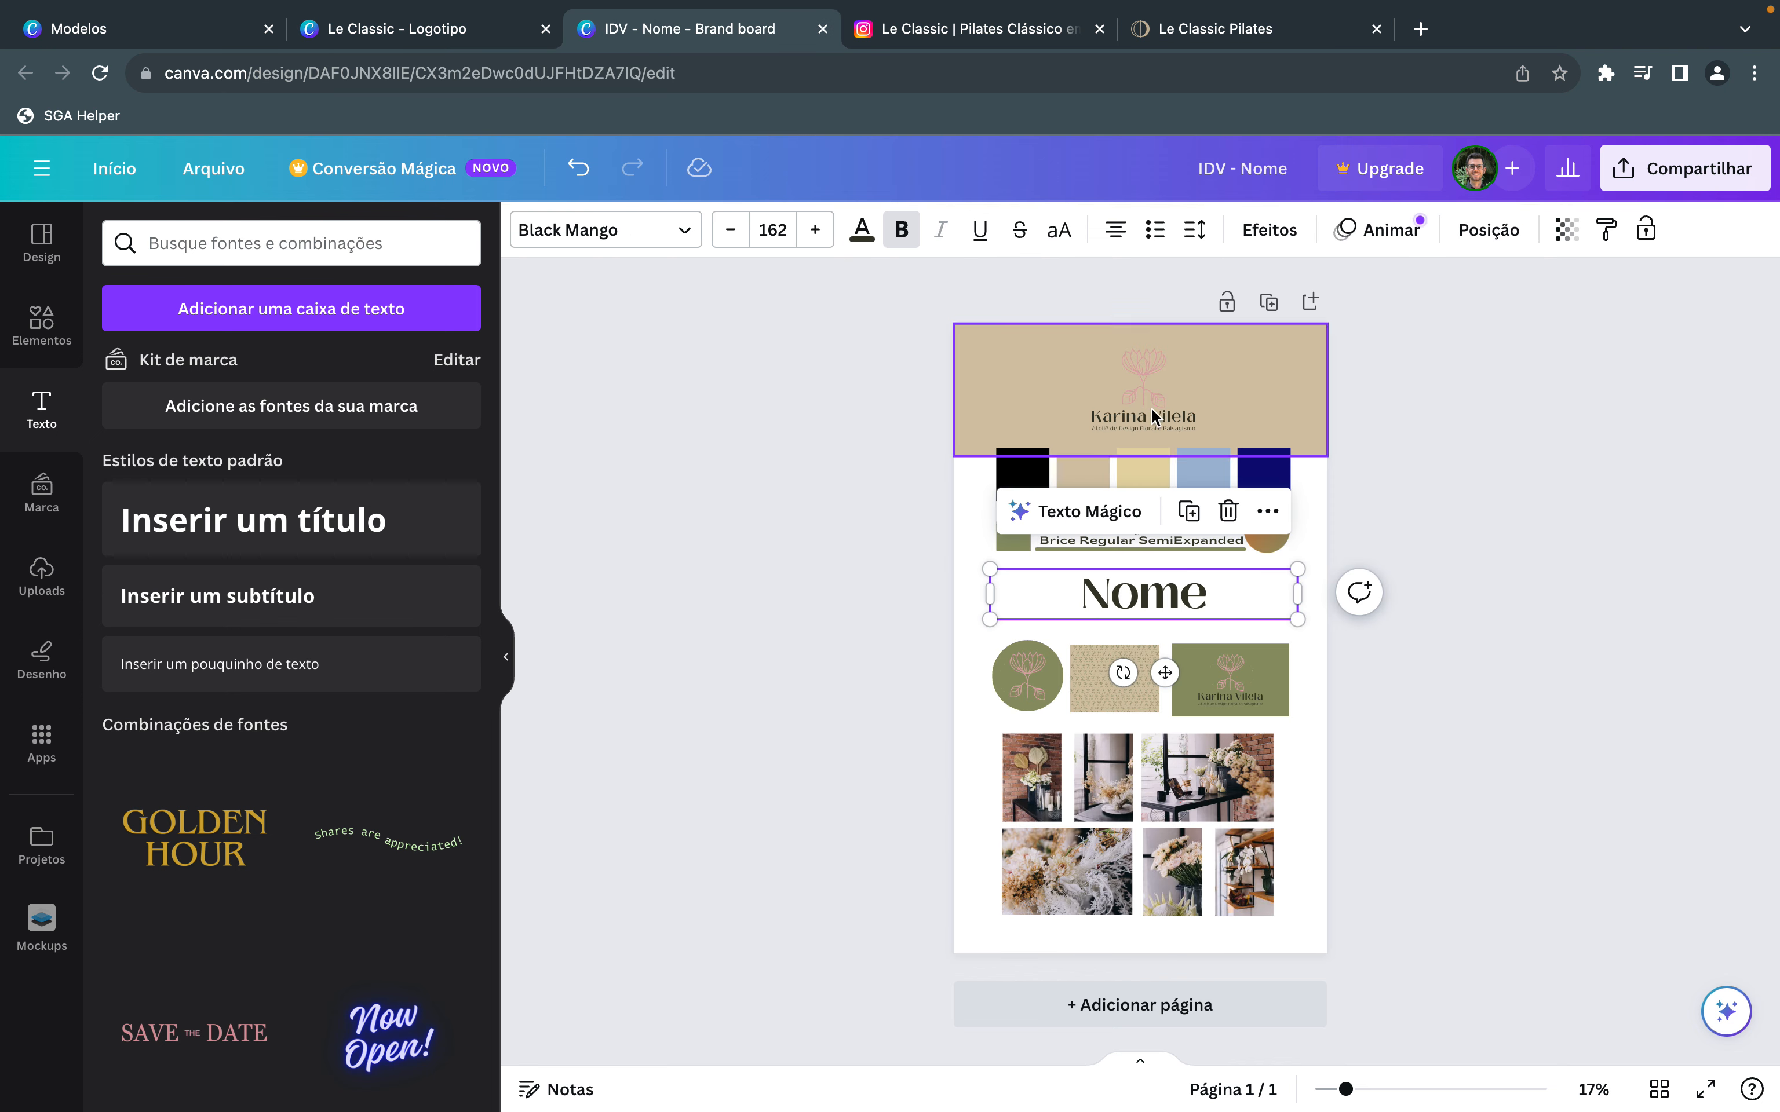
# Delete the template's flower symbol and name text from the beige header of the brand board.
pyautogui.click(1146, 373)
pyautogui.press('Delete')
pyautogui.click(1144, 417)
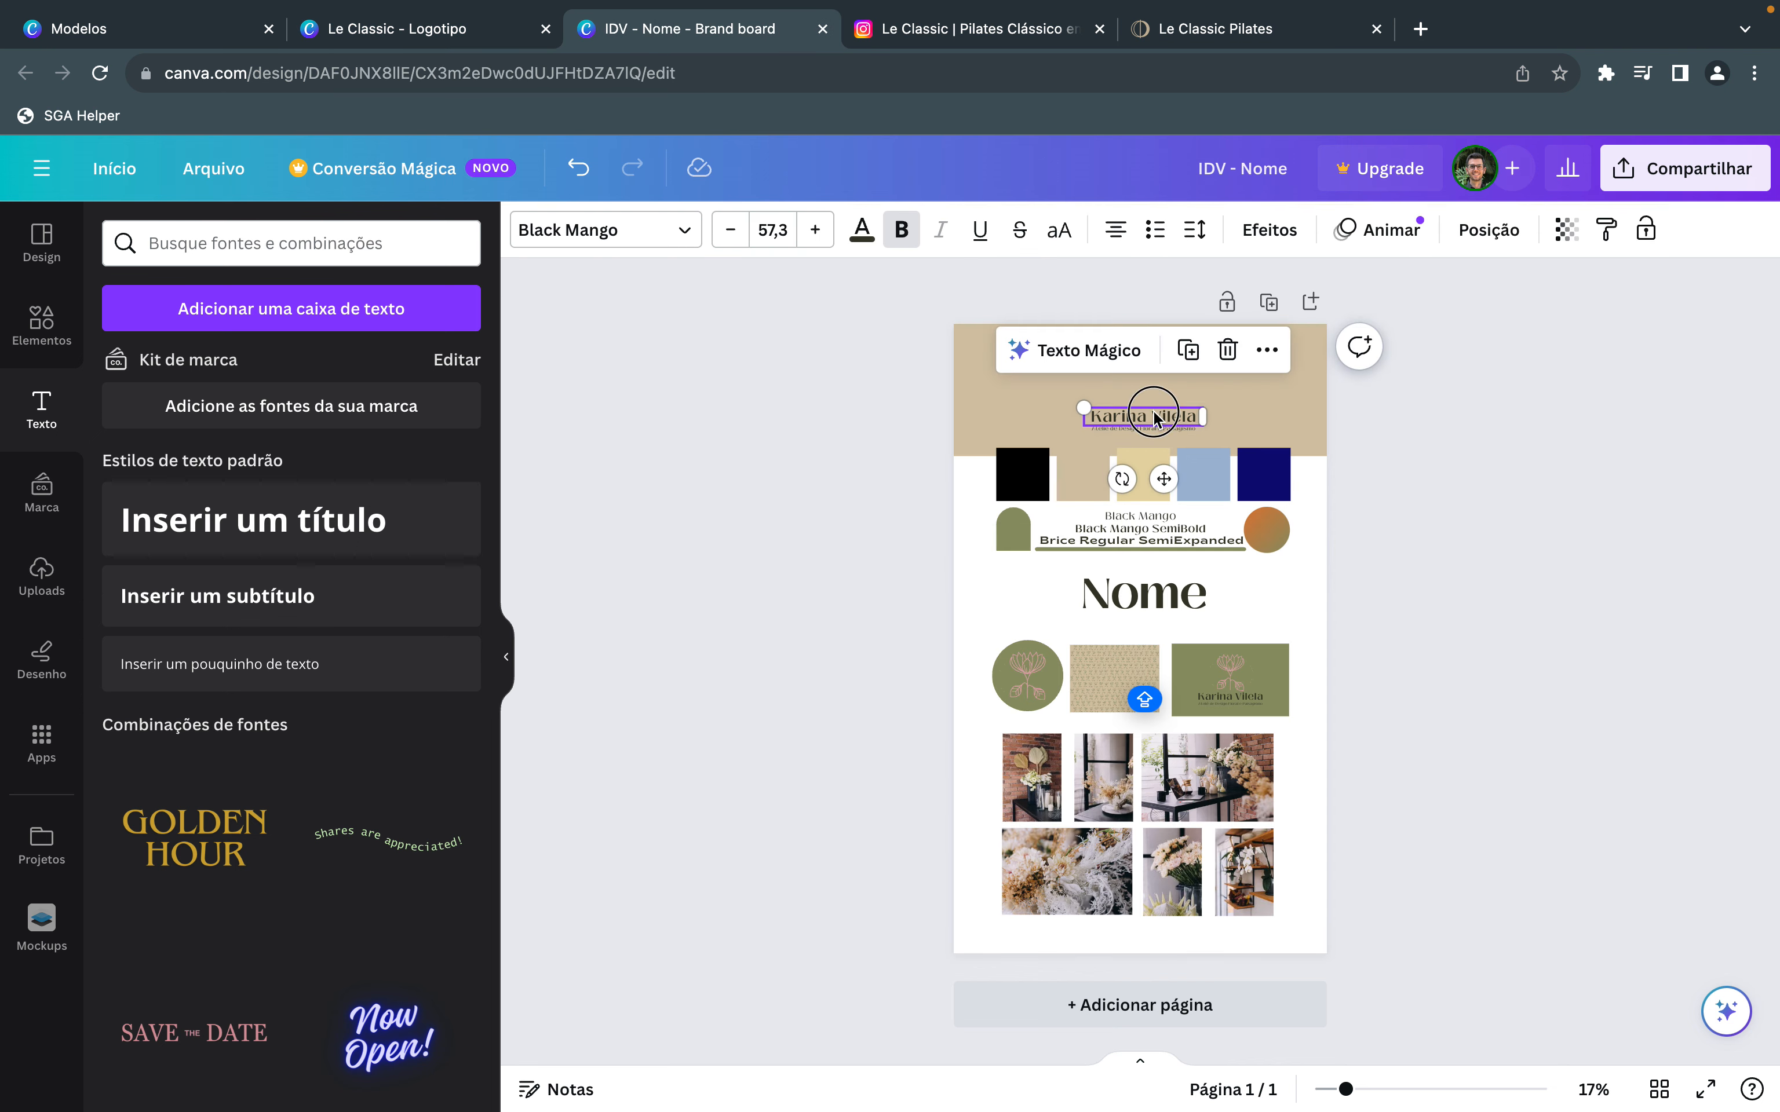
pyautogui.press('Delete')
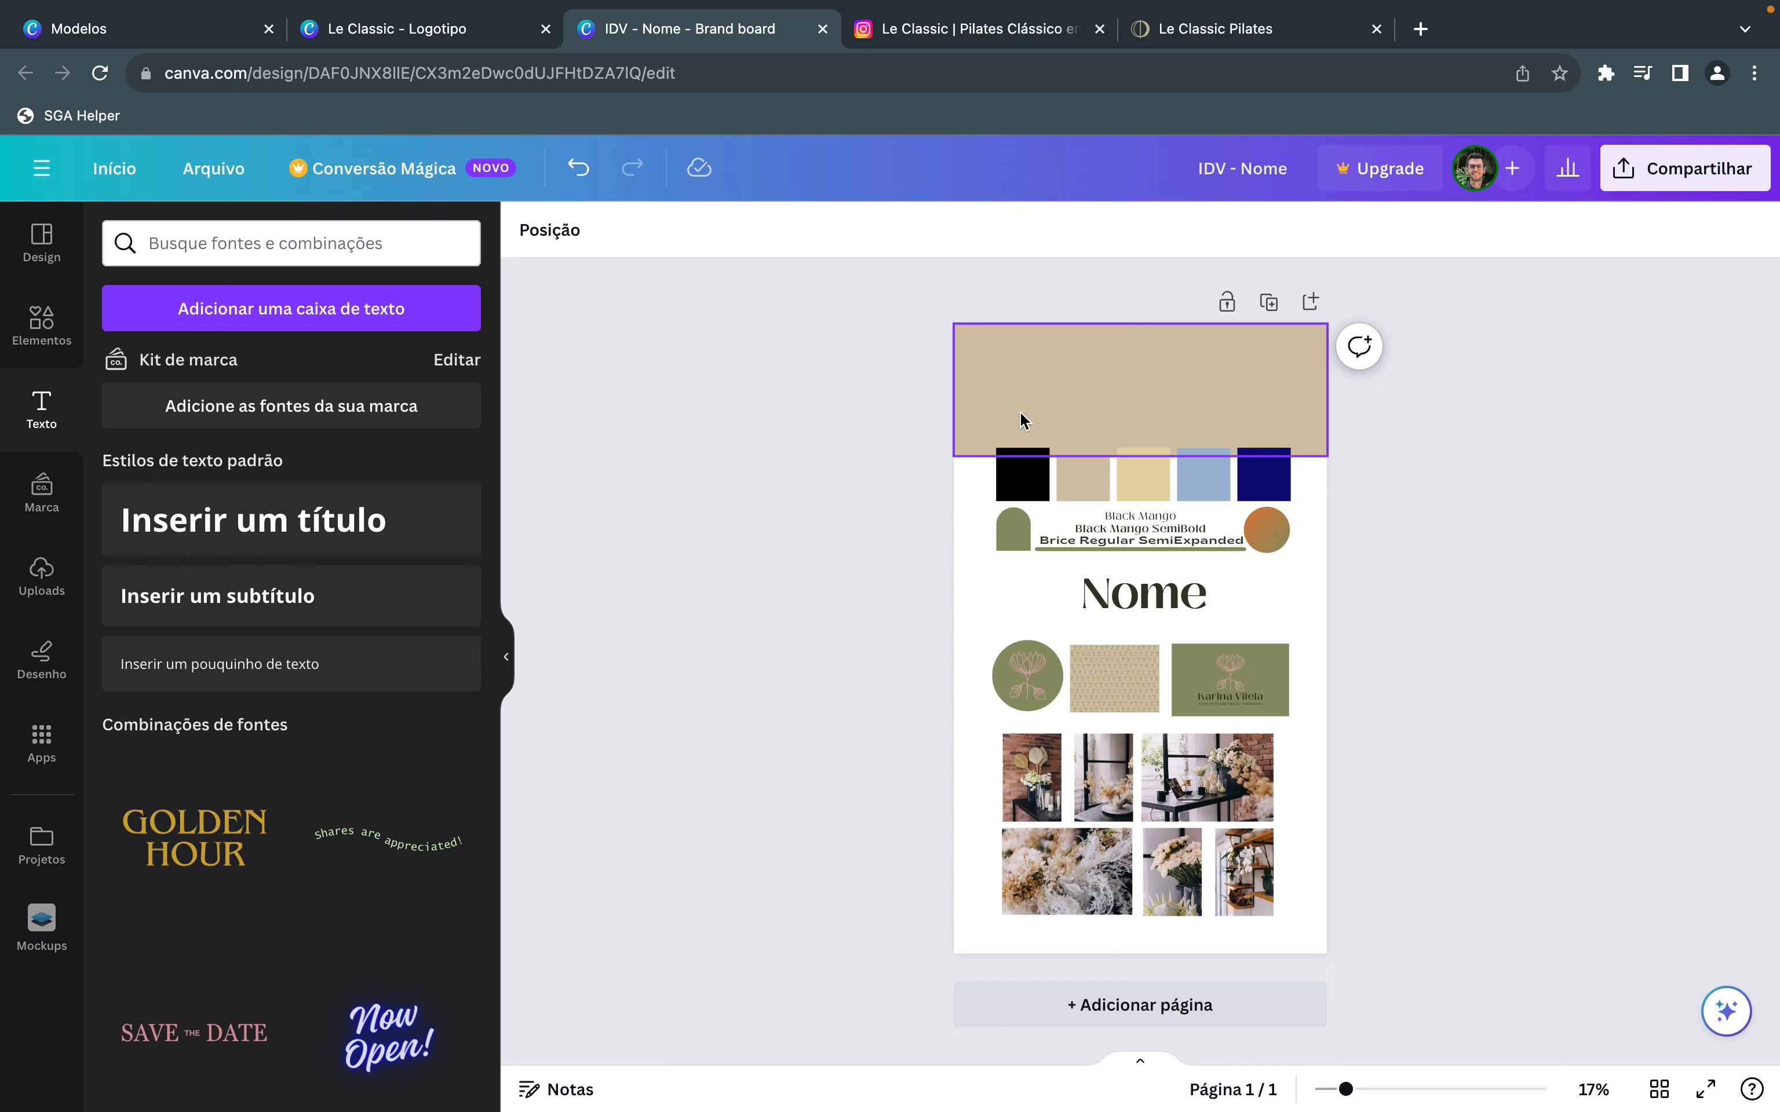
# Paste the Le Classic Pilates logo into the brand board and centre it in the beige header.
pyautogui.click(1078, 405)
pyautogui.hotkey('ctrl', 'v')
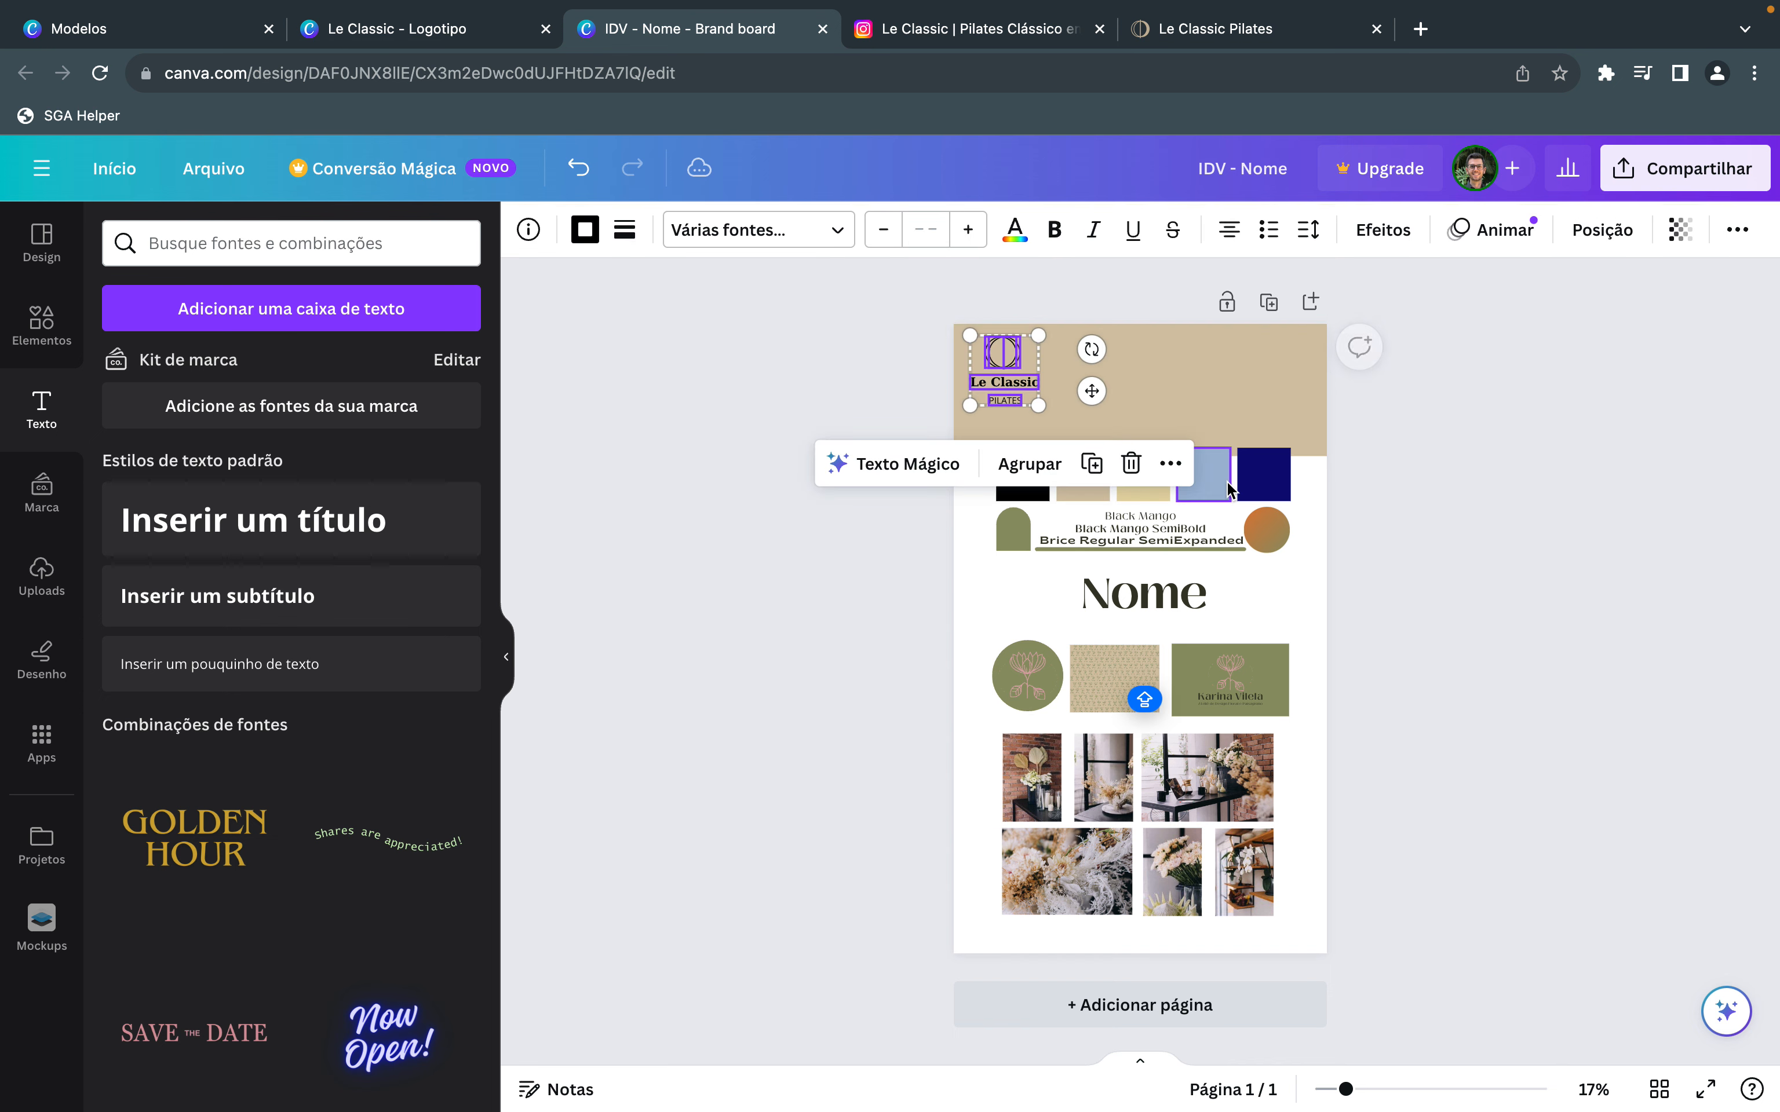
pyautogui.moveTo(1043, 364); pyautogui.dragTo(1146, 374)
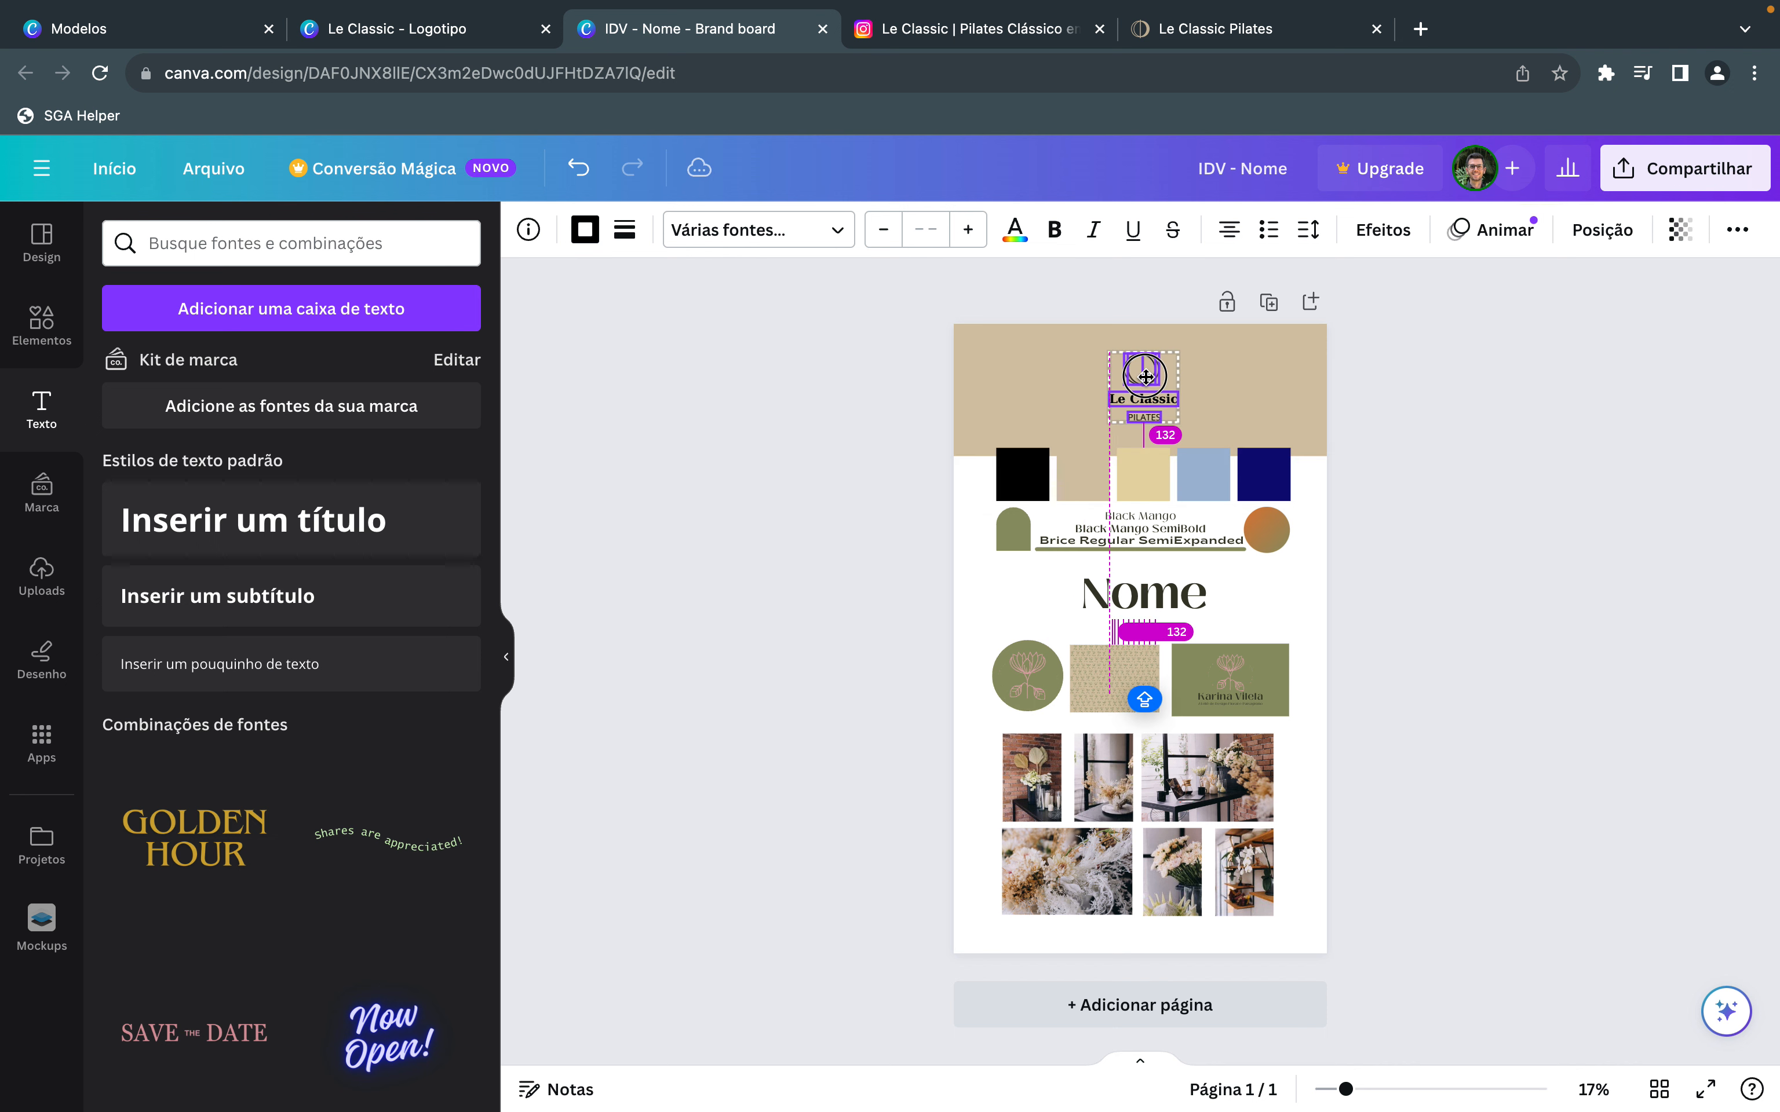
pyautogui.click(830, 425)
pyautogui.moveTo(893, 307); pyautogui.dragTo(1372, 494)
pyautogui.click(1407, 550)
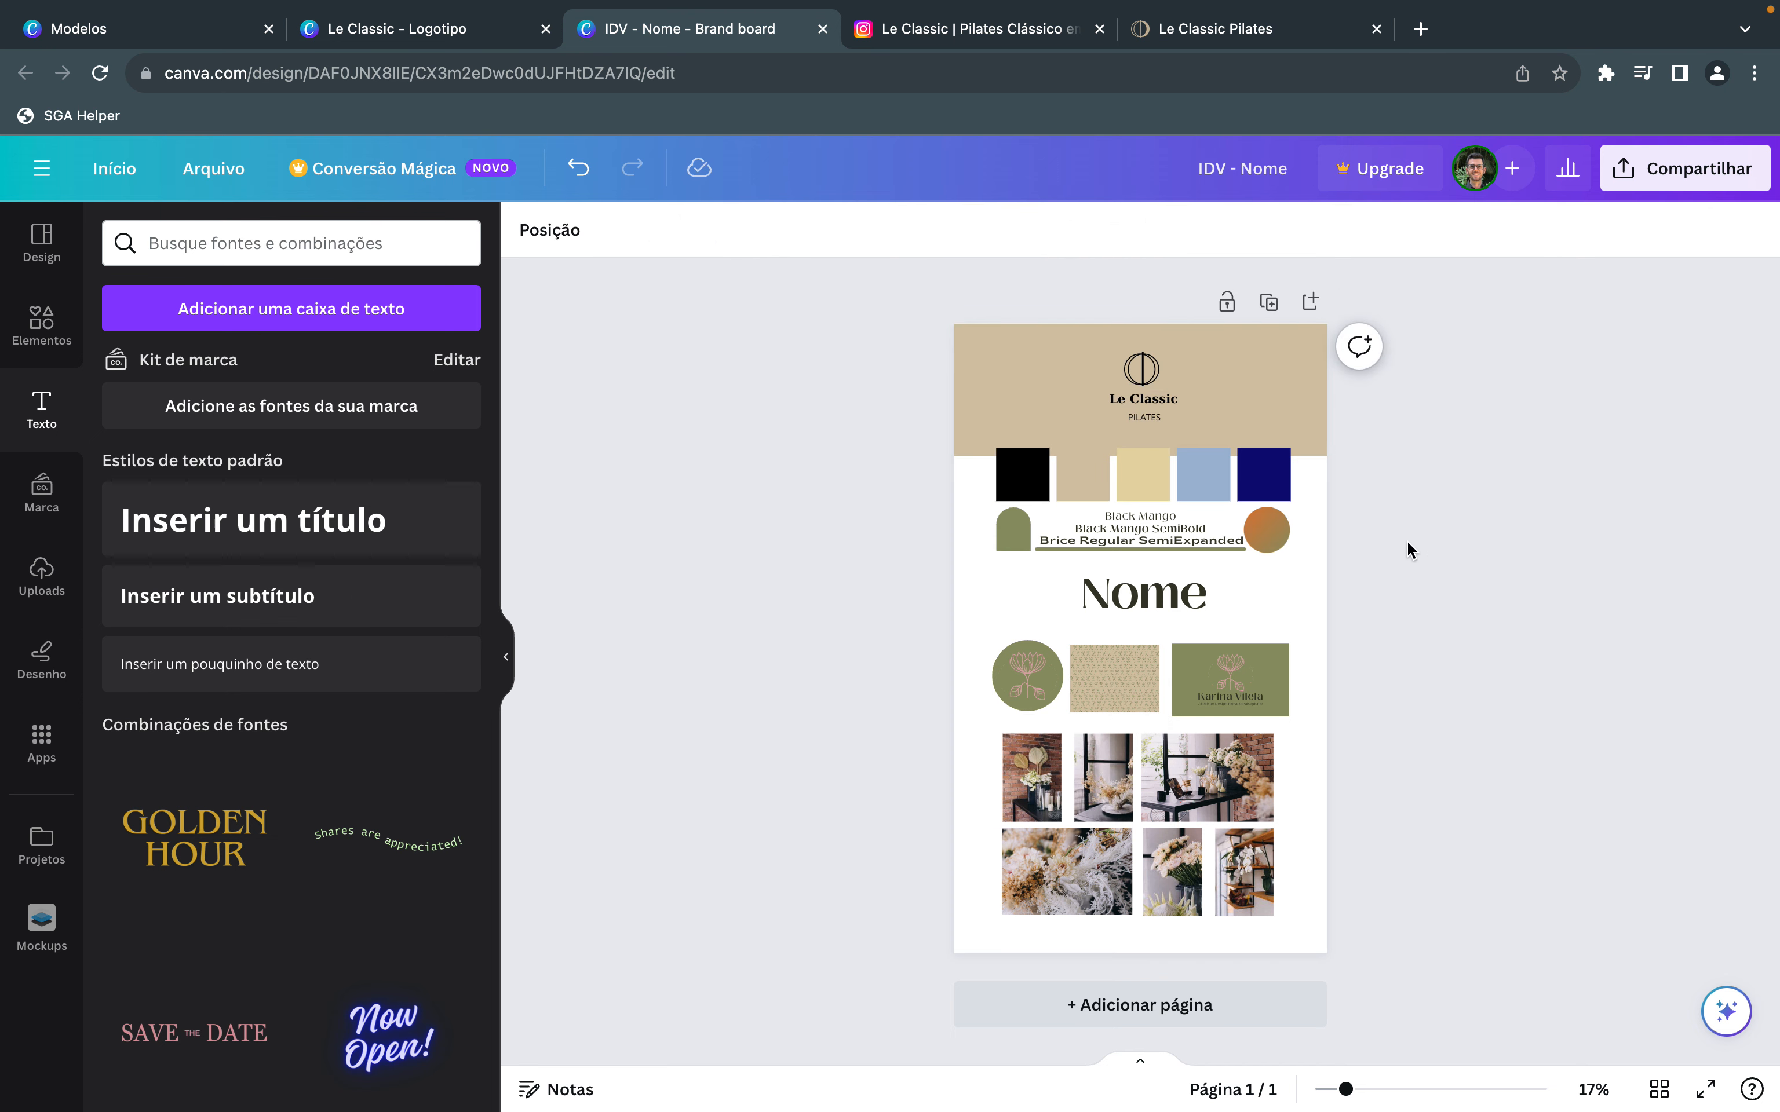